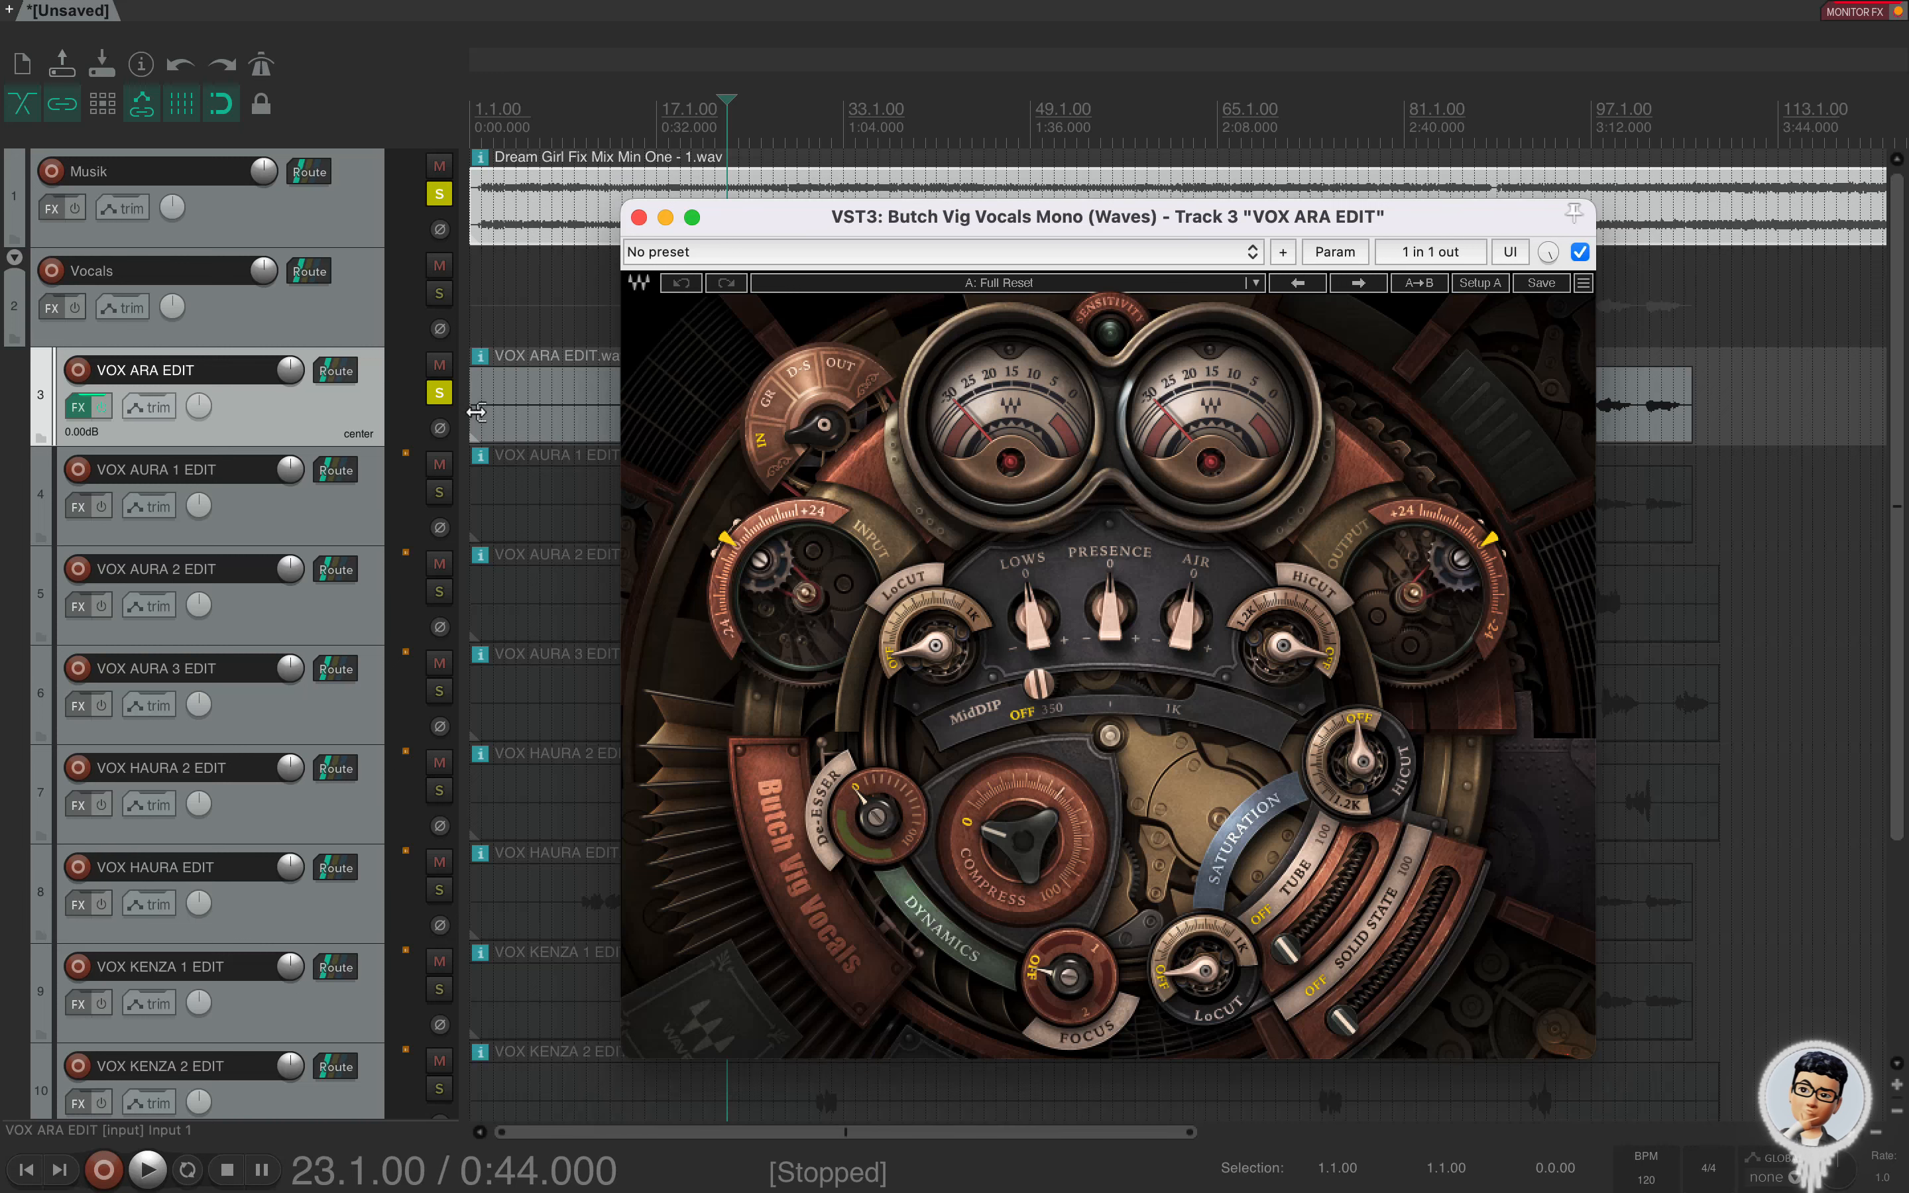
left_click_drag(988, 220, 957, 217)
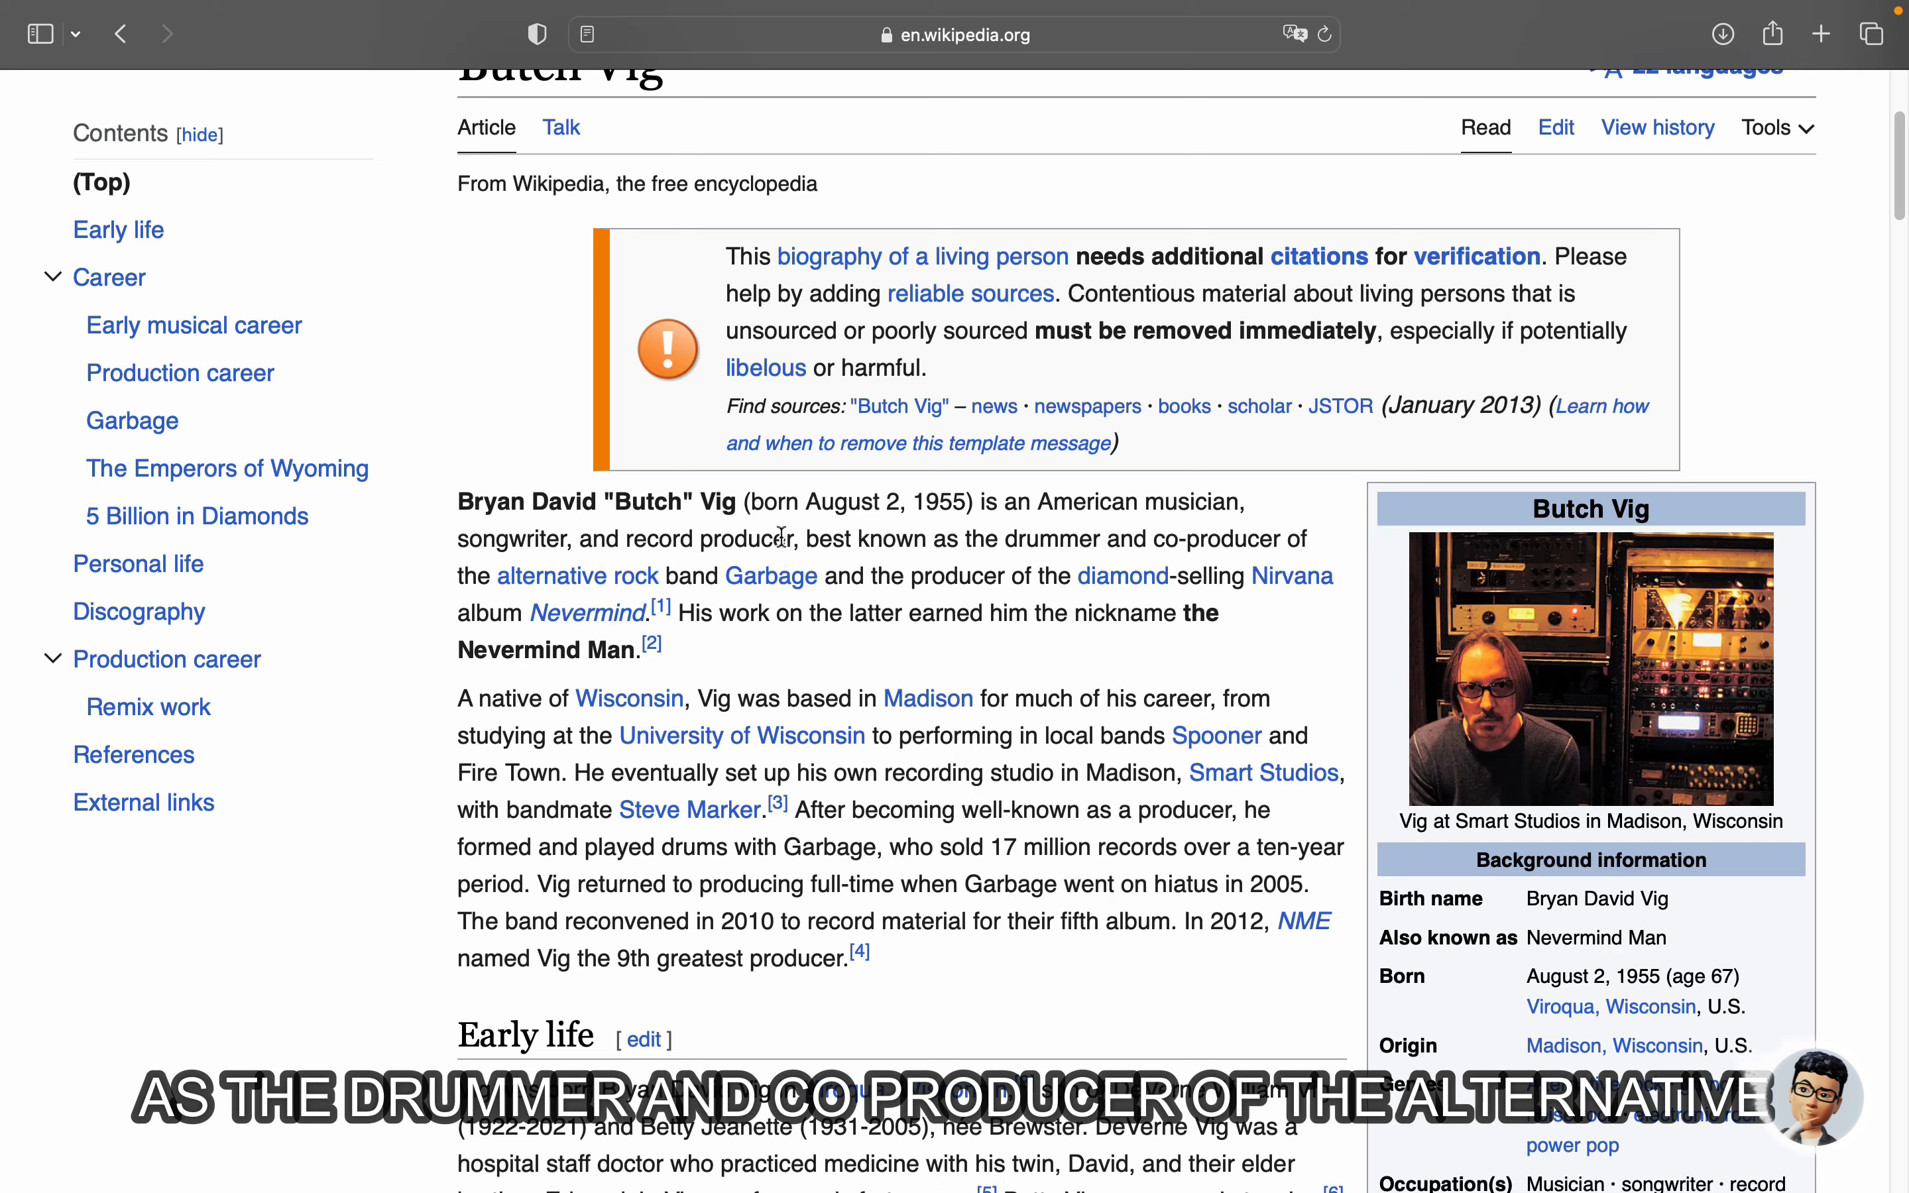
left_click_drag(794, 539, 837, 638)
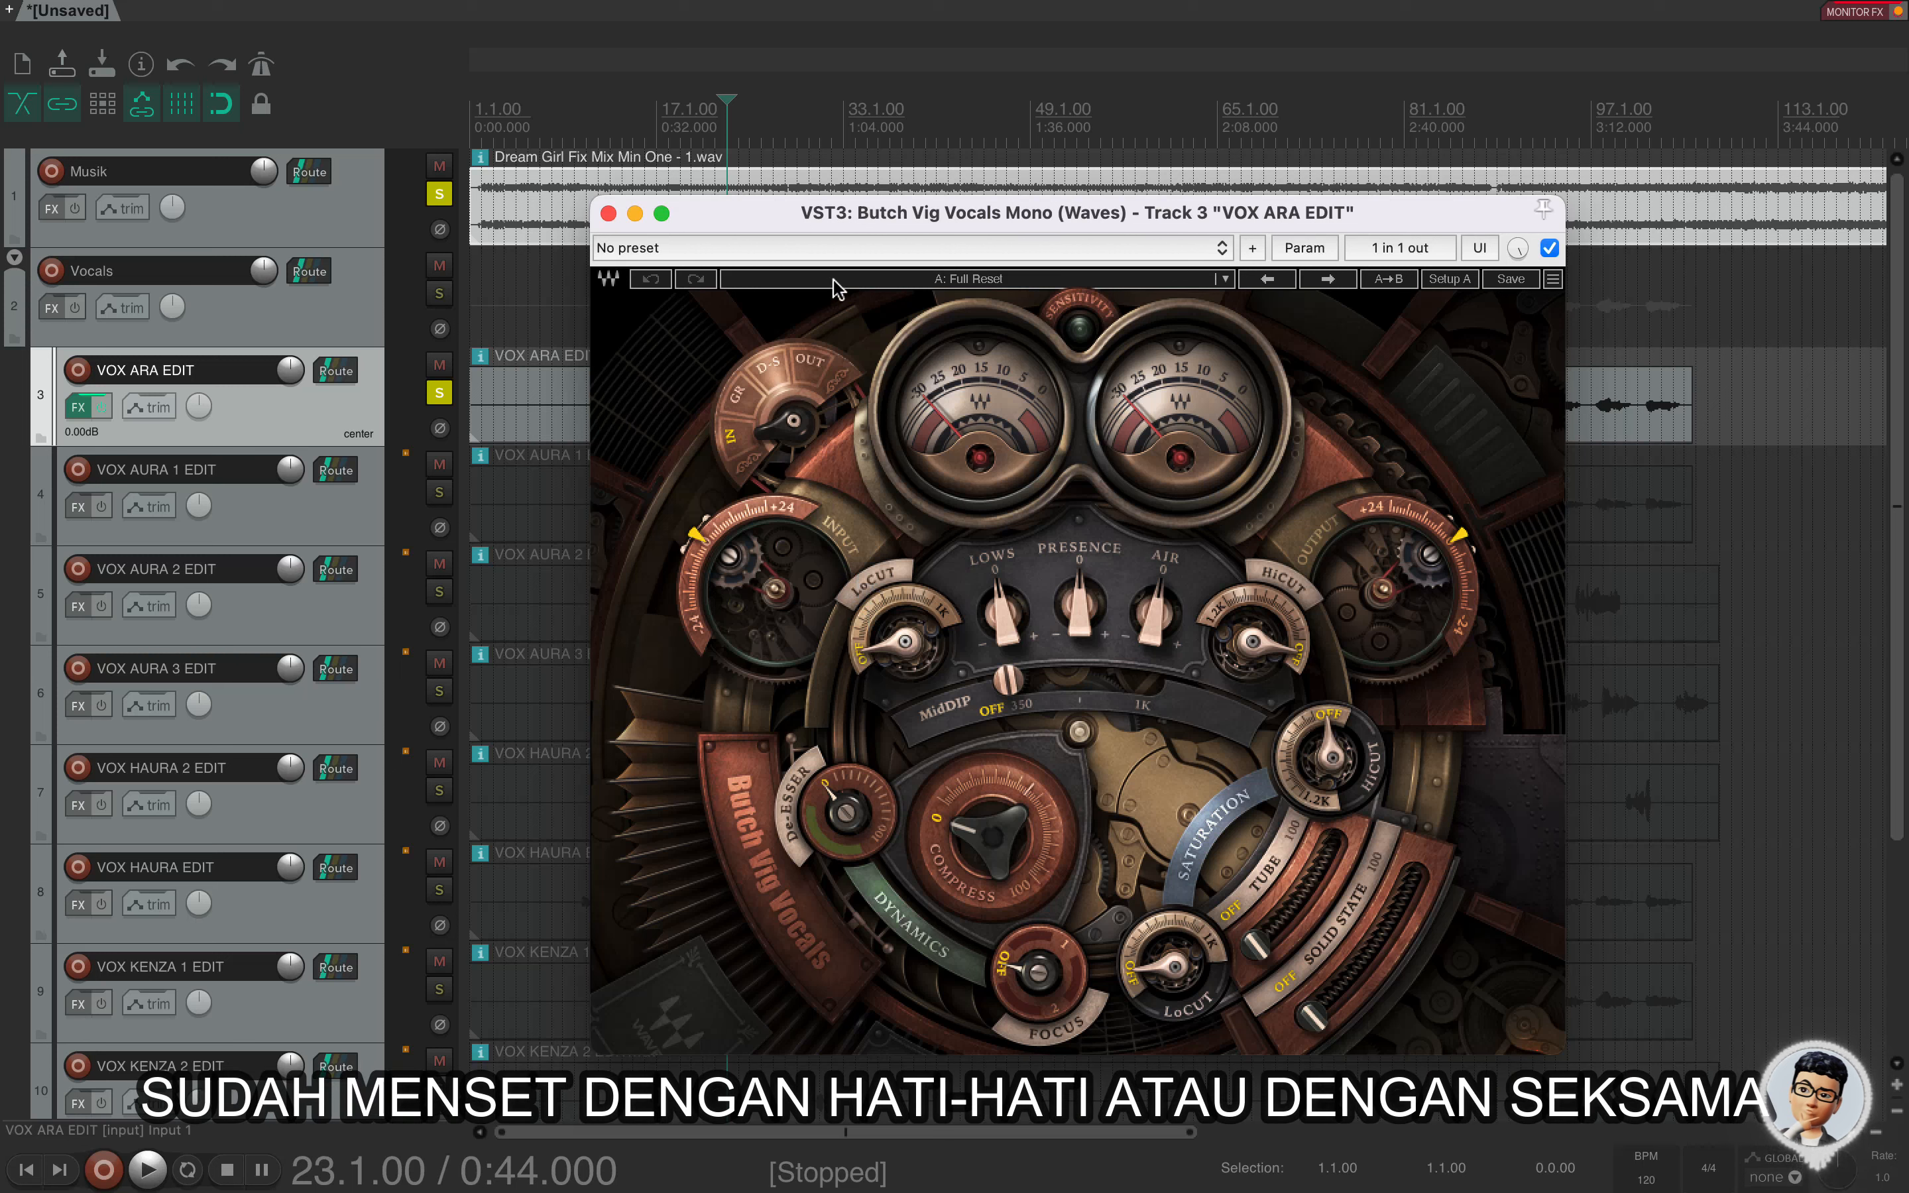
left_click_drag(943, 225, 905, 209)
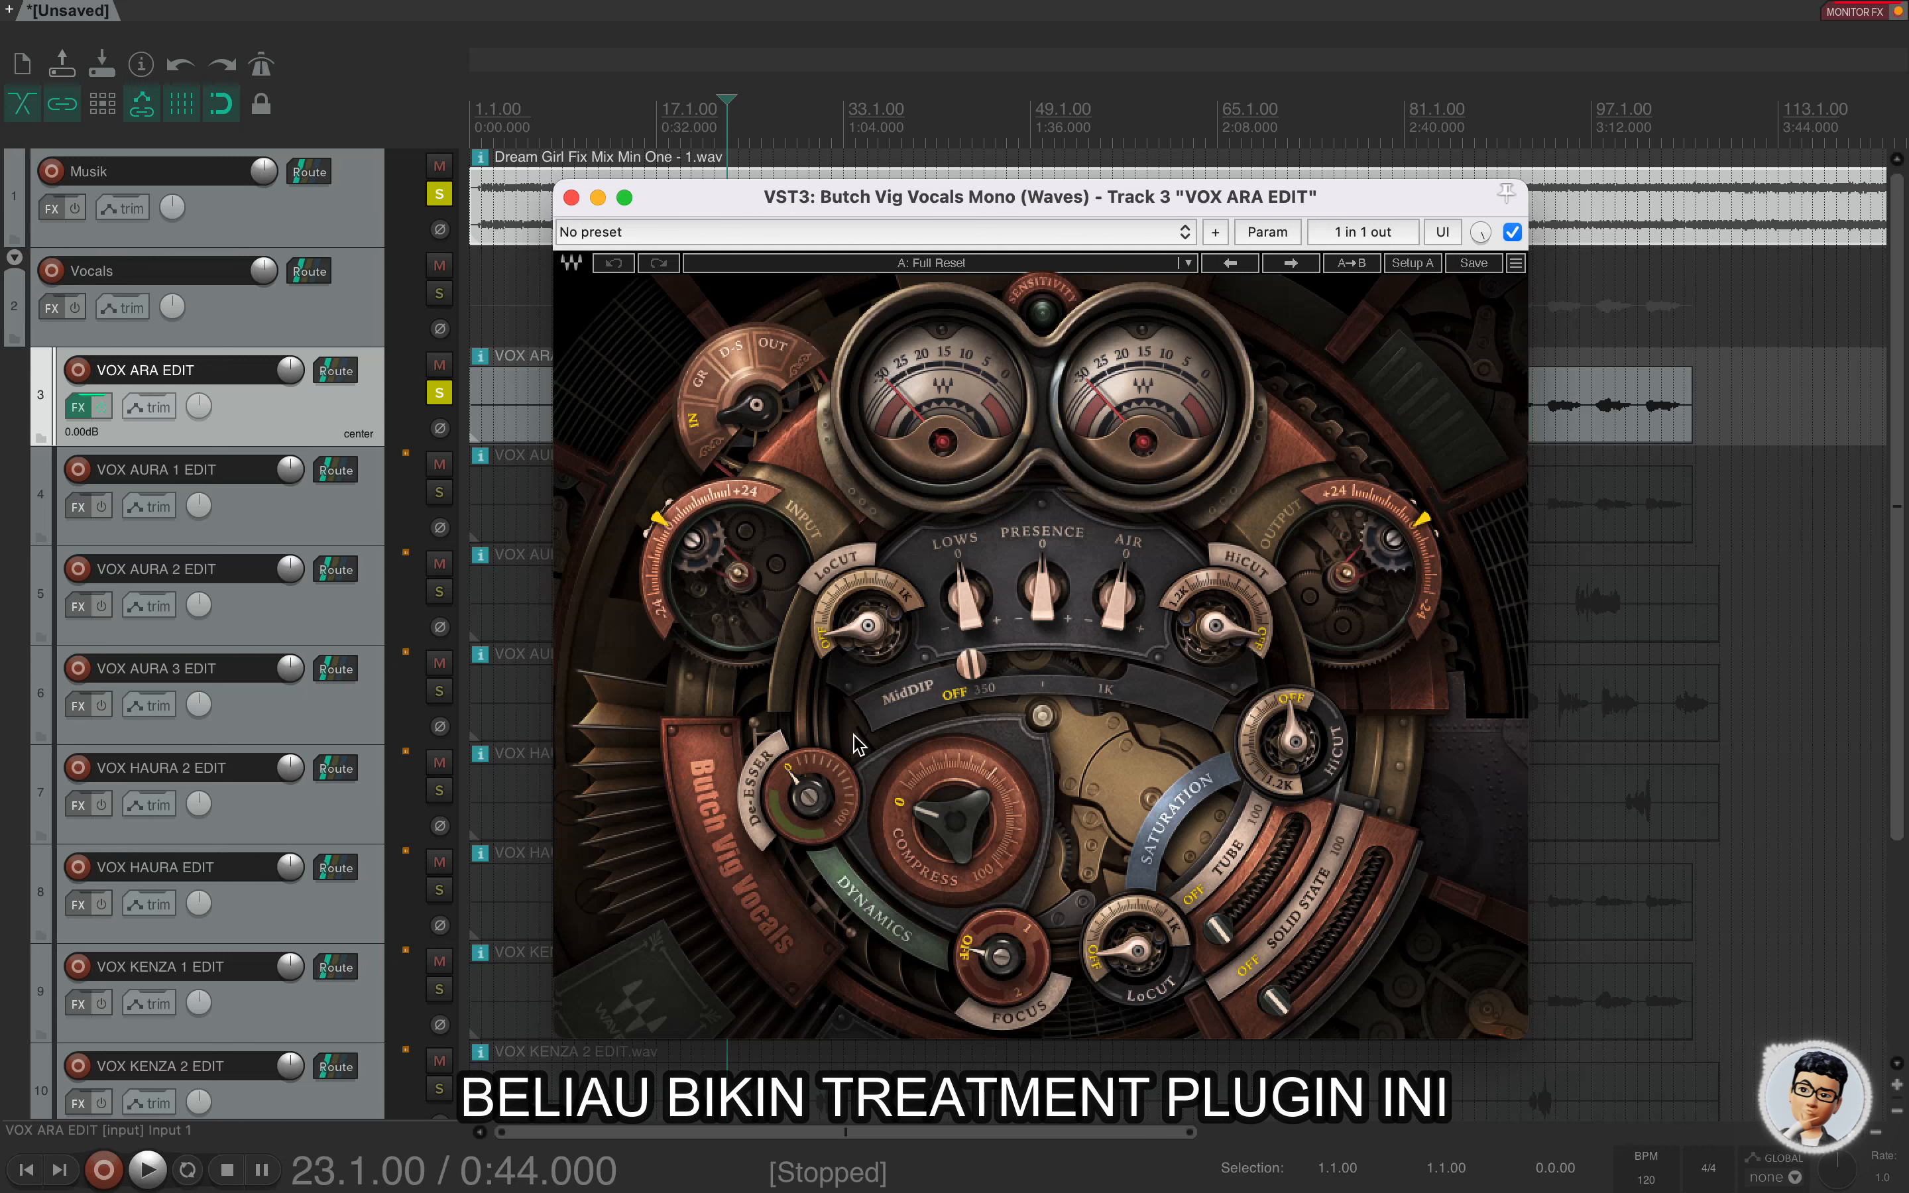
left_click_drag(977, 199, 959, 196)
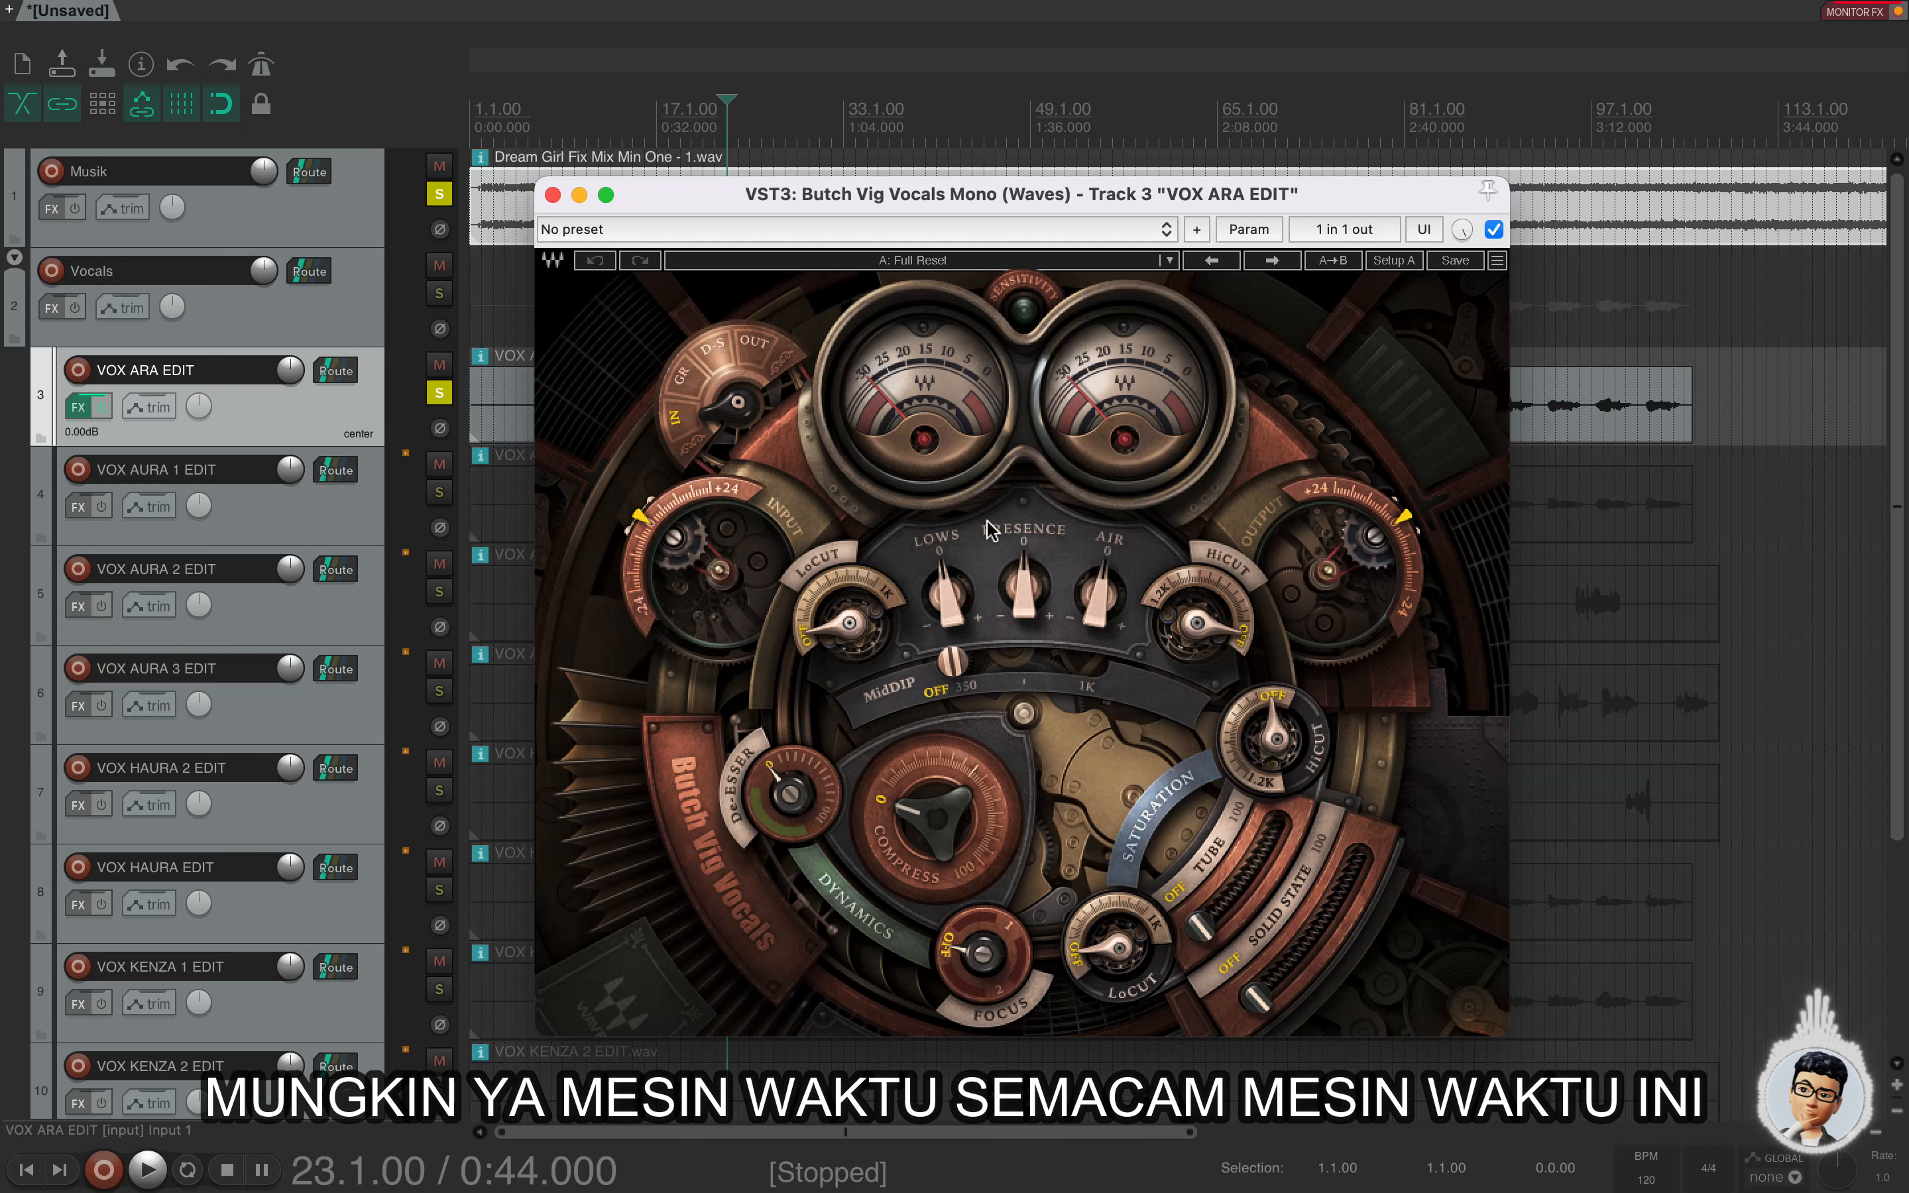
mouse_move(675, 547)
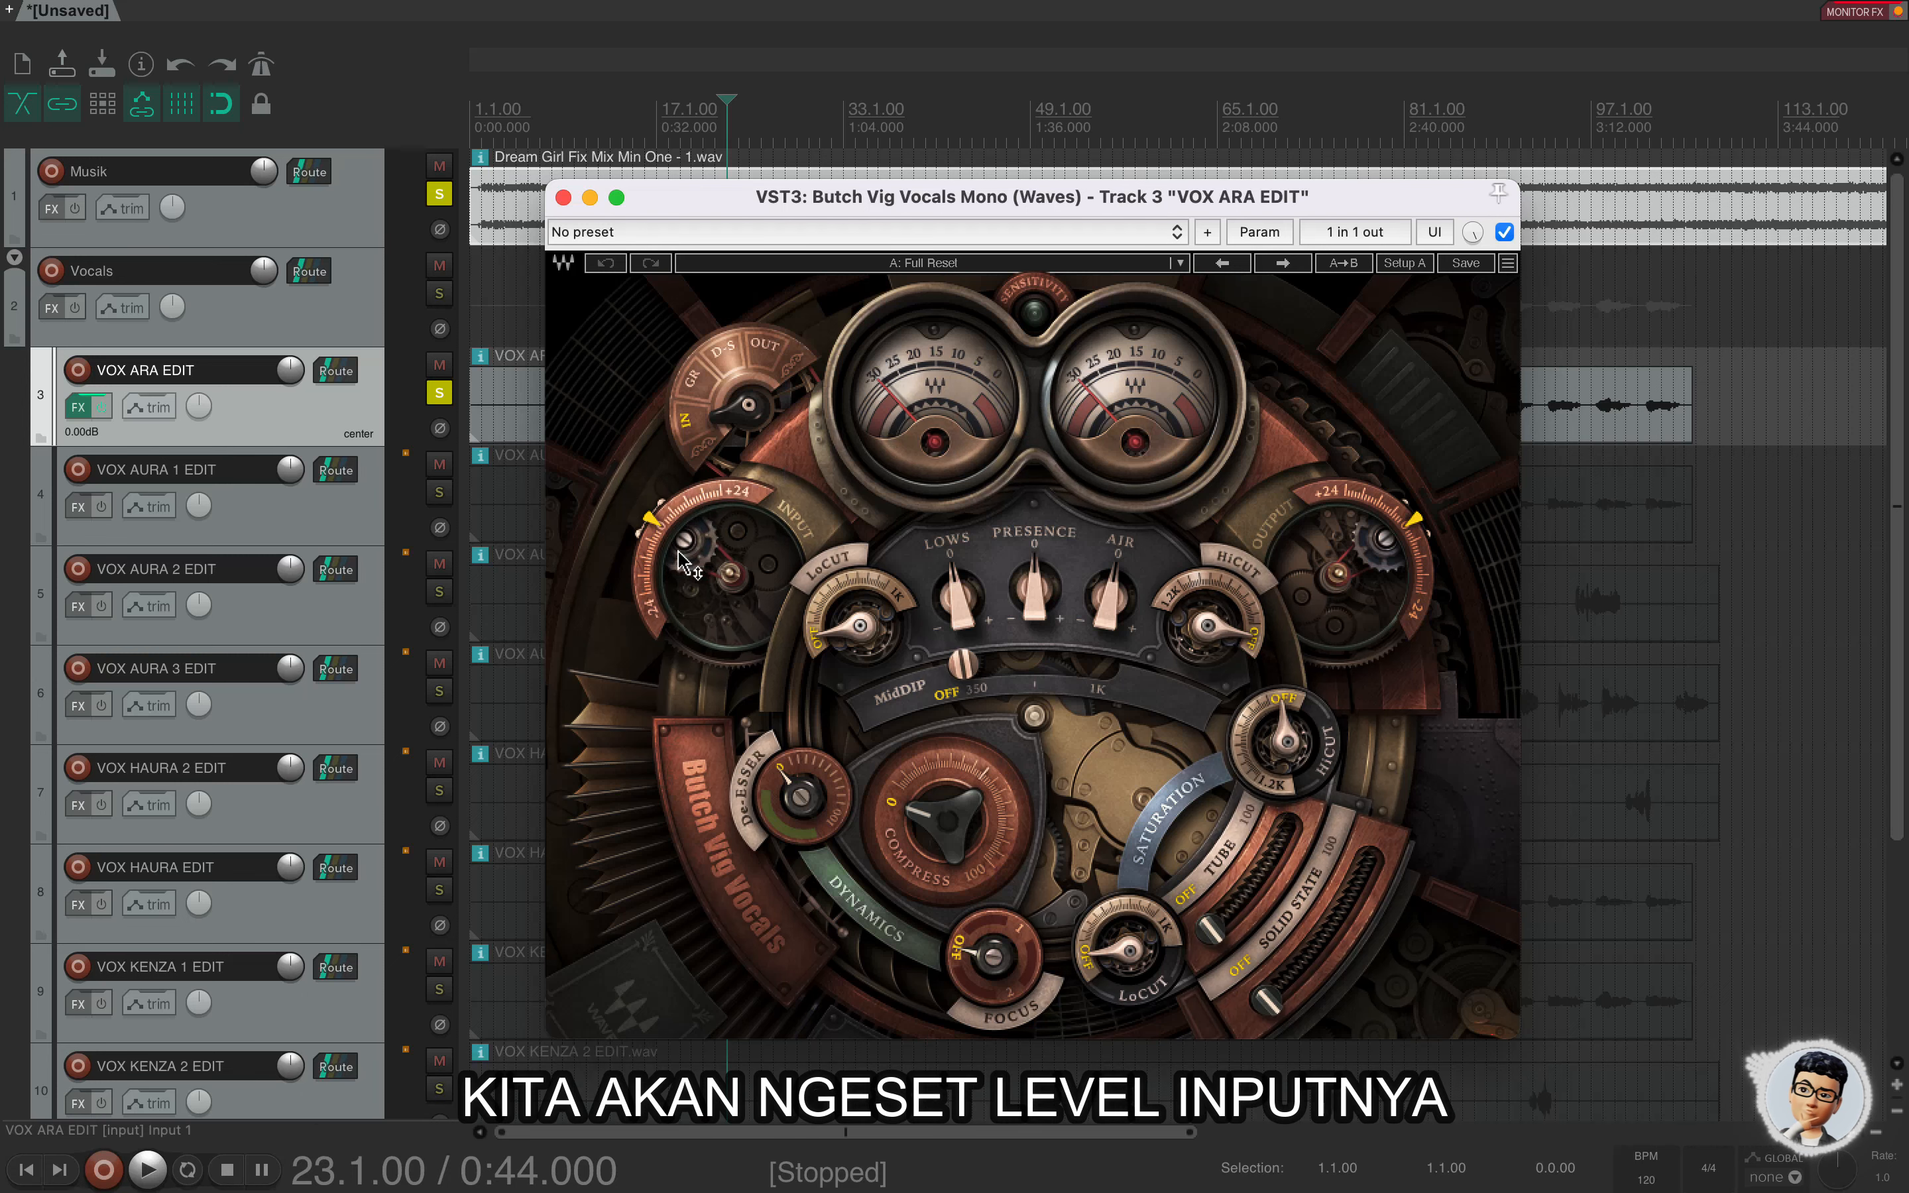
mouse_move(685, 562)
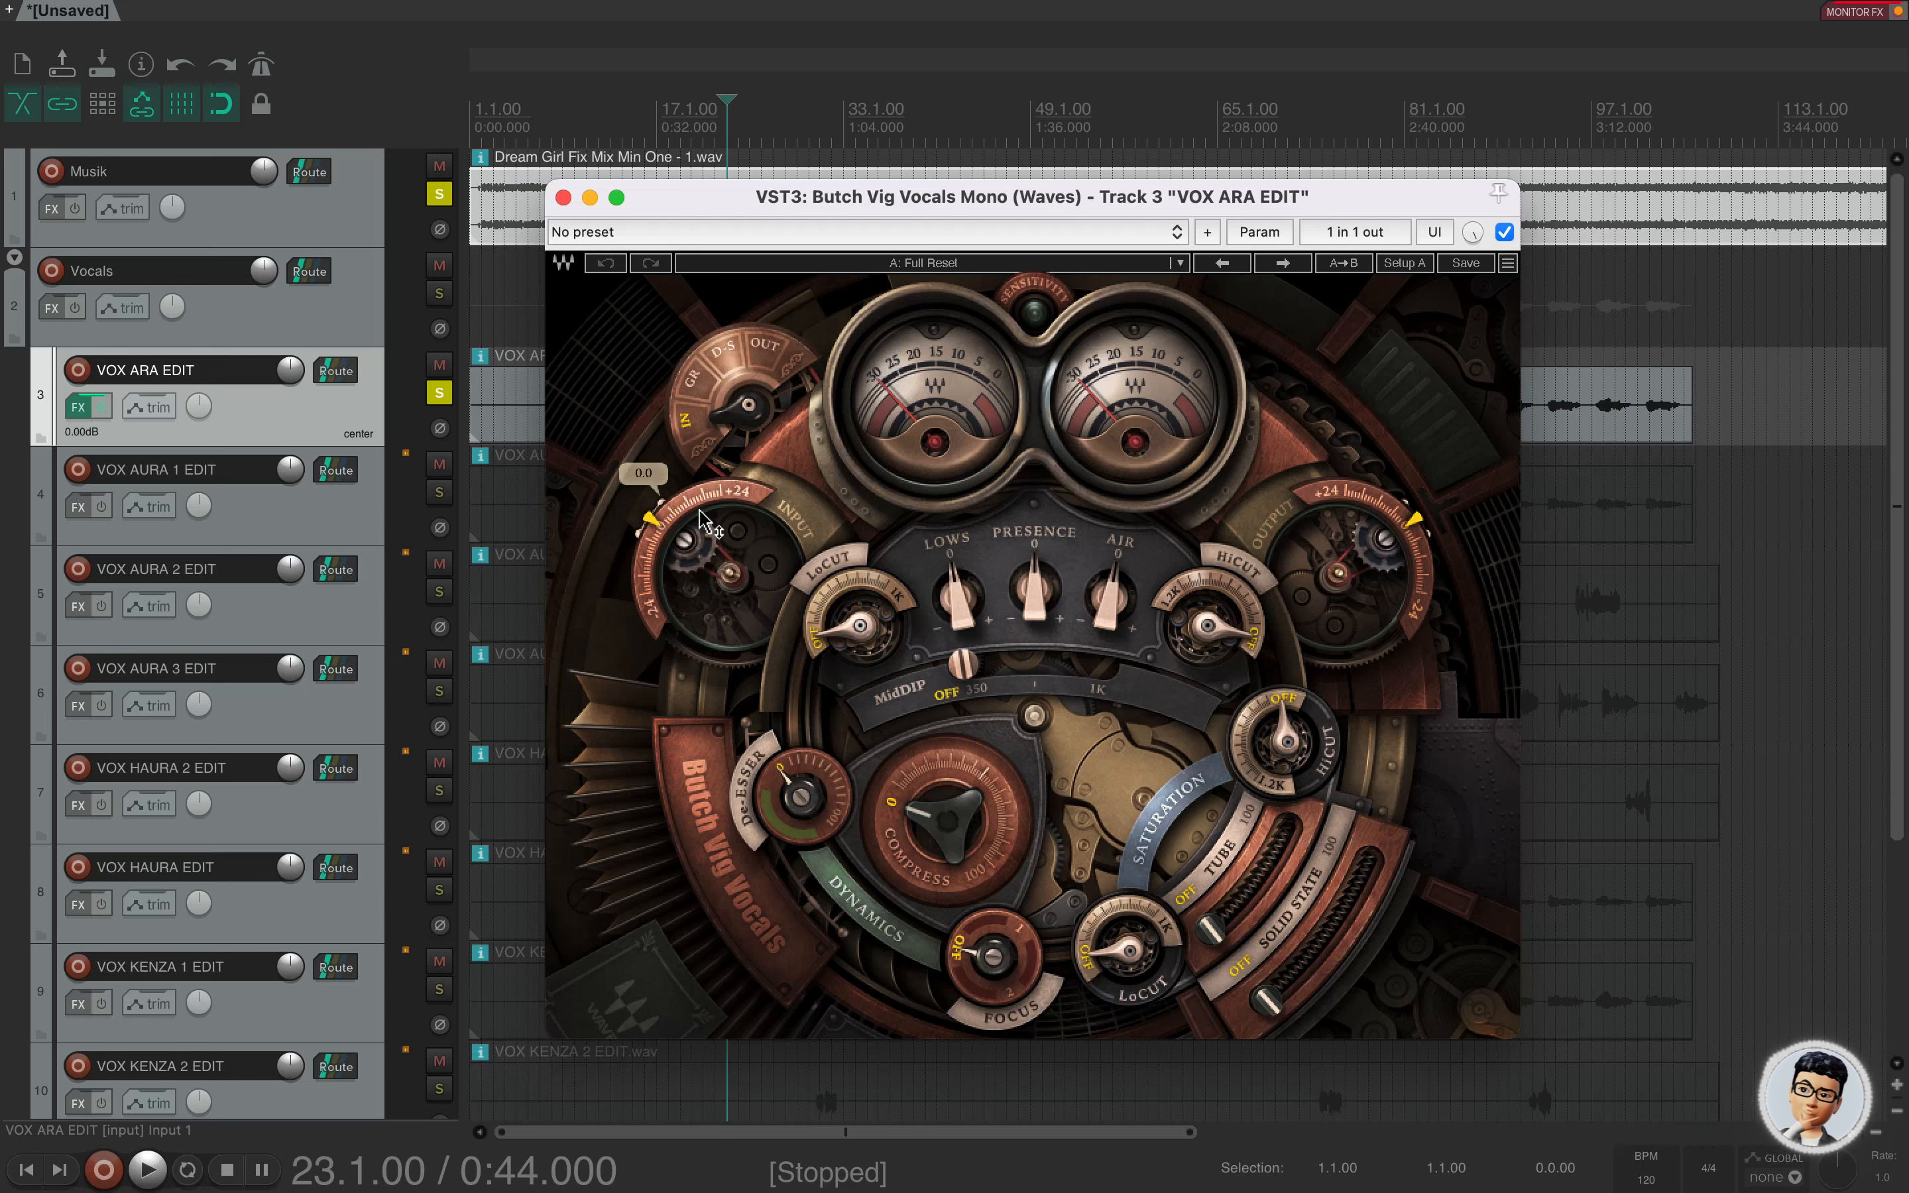
Find the loudest vocal passage on VOX ARA EDIT and make a time selection from 46.1.00 to 51.1.00 around it.
left_click_drag(864, 198, 903, 493)
left_click(1028, 322)
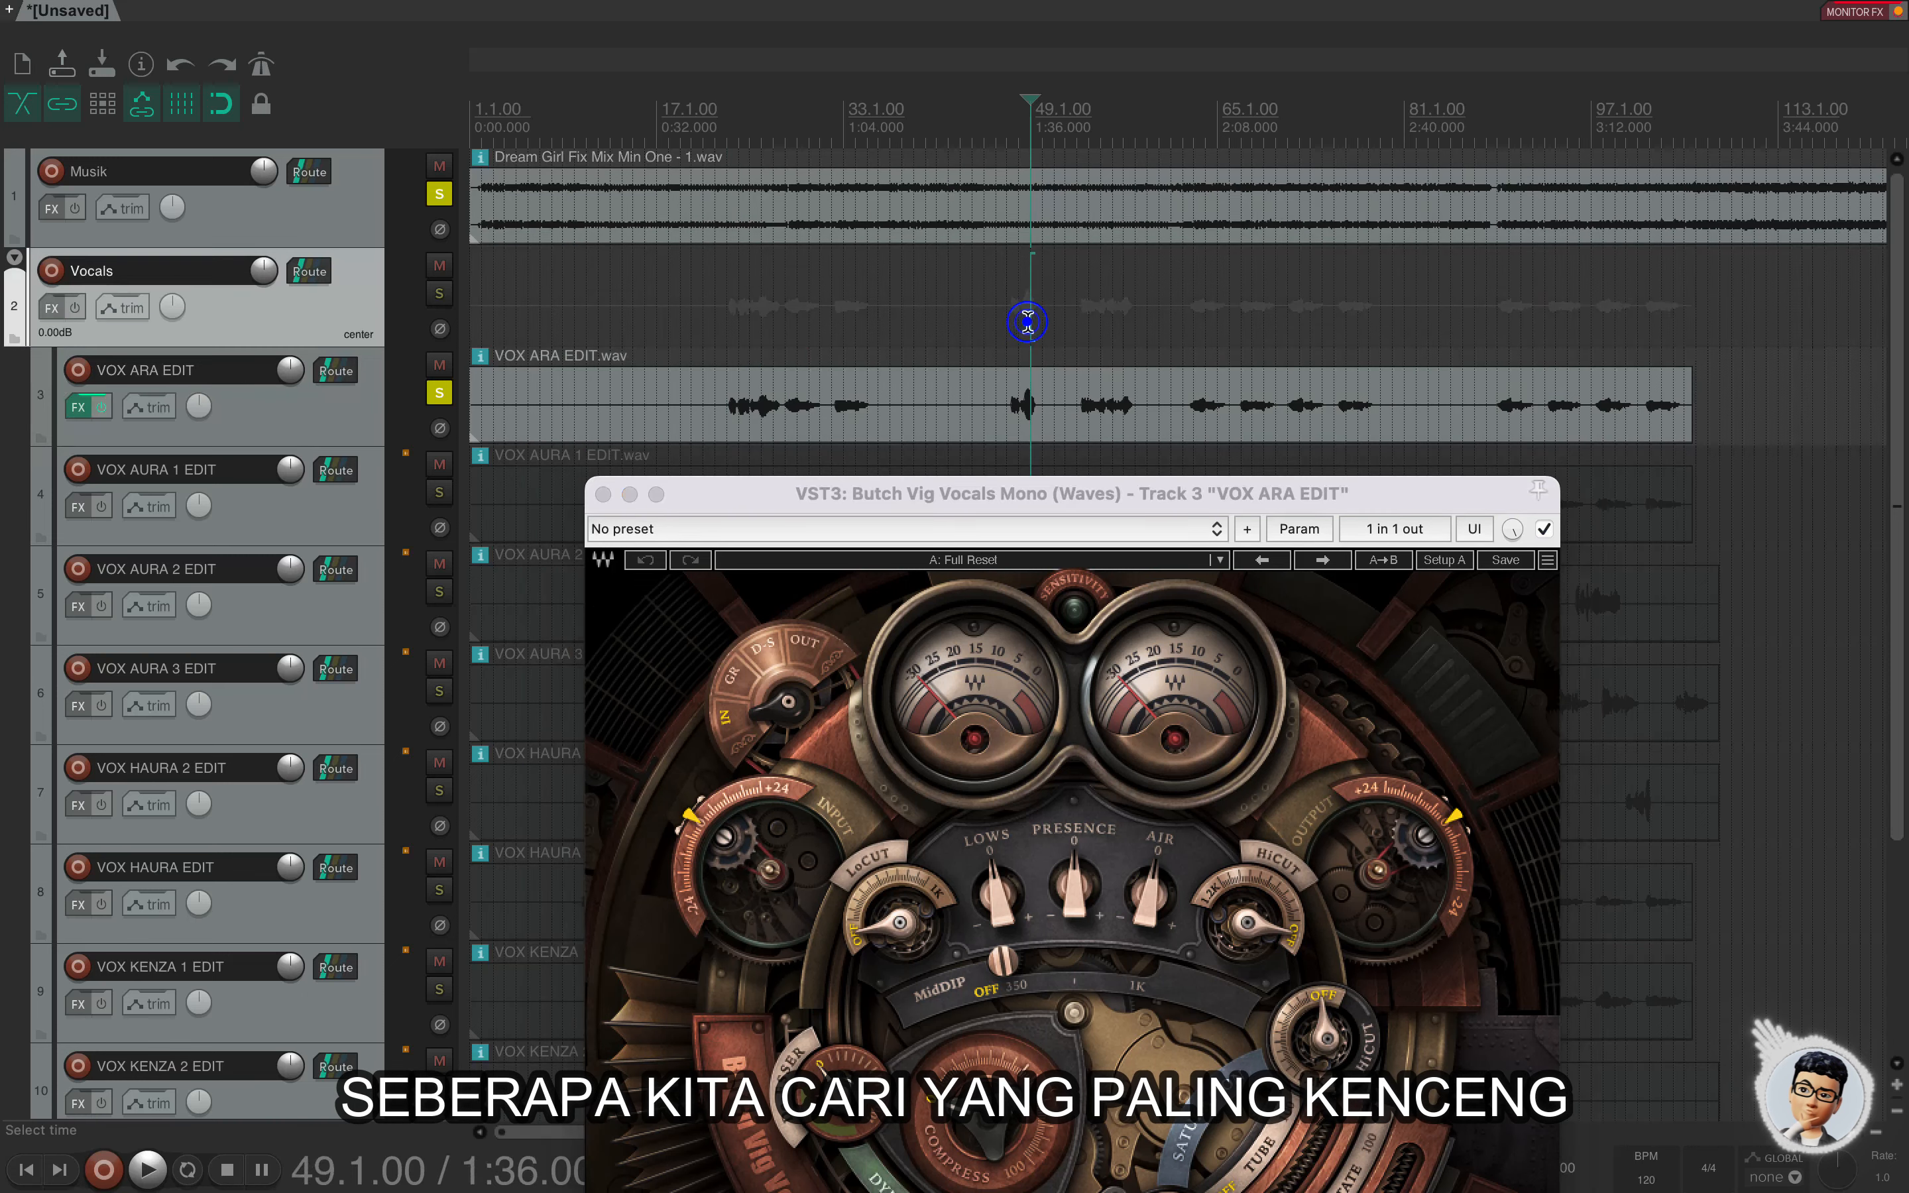
scroll(1028, 323, "up", 3)
left_click(1136, 340)
scroll(1139, 339, "down", 3)
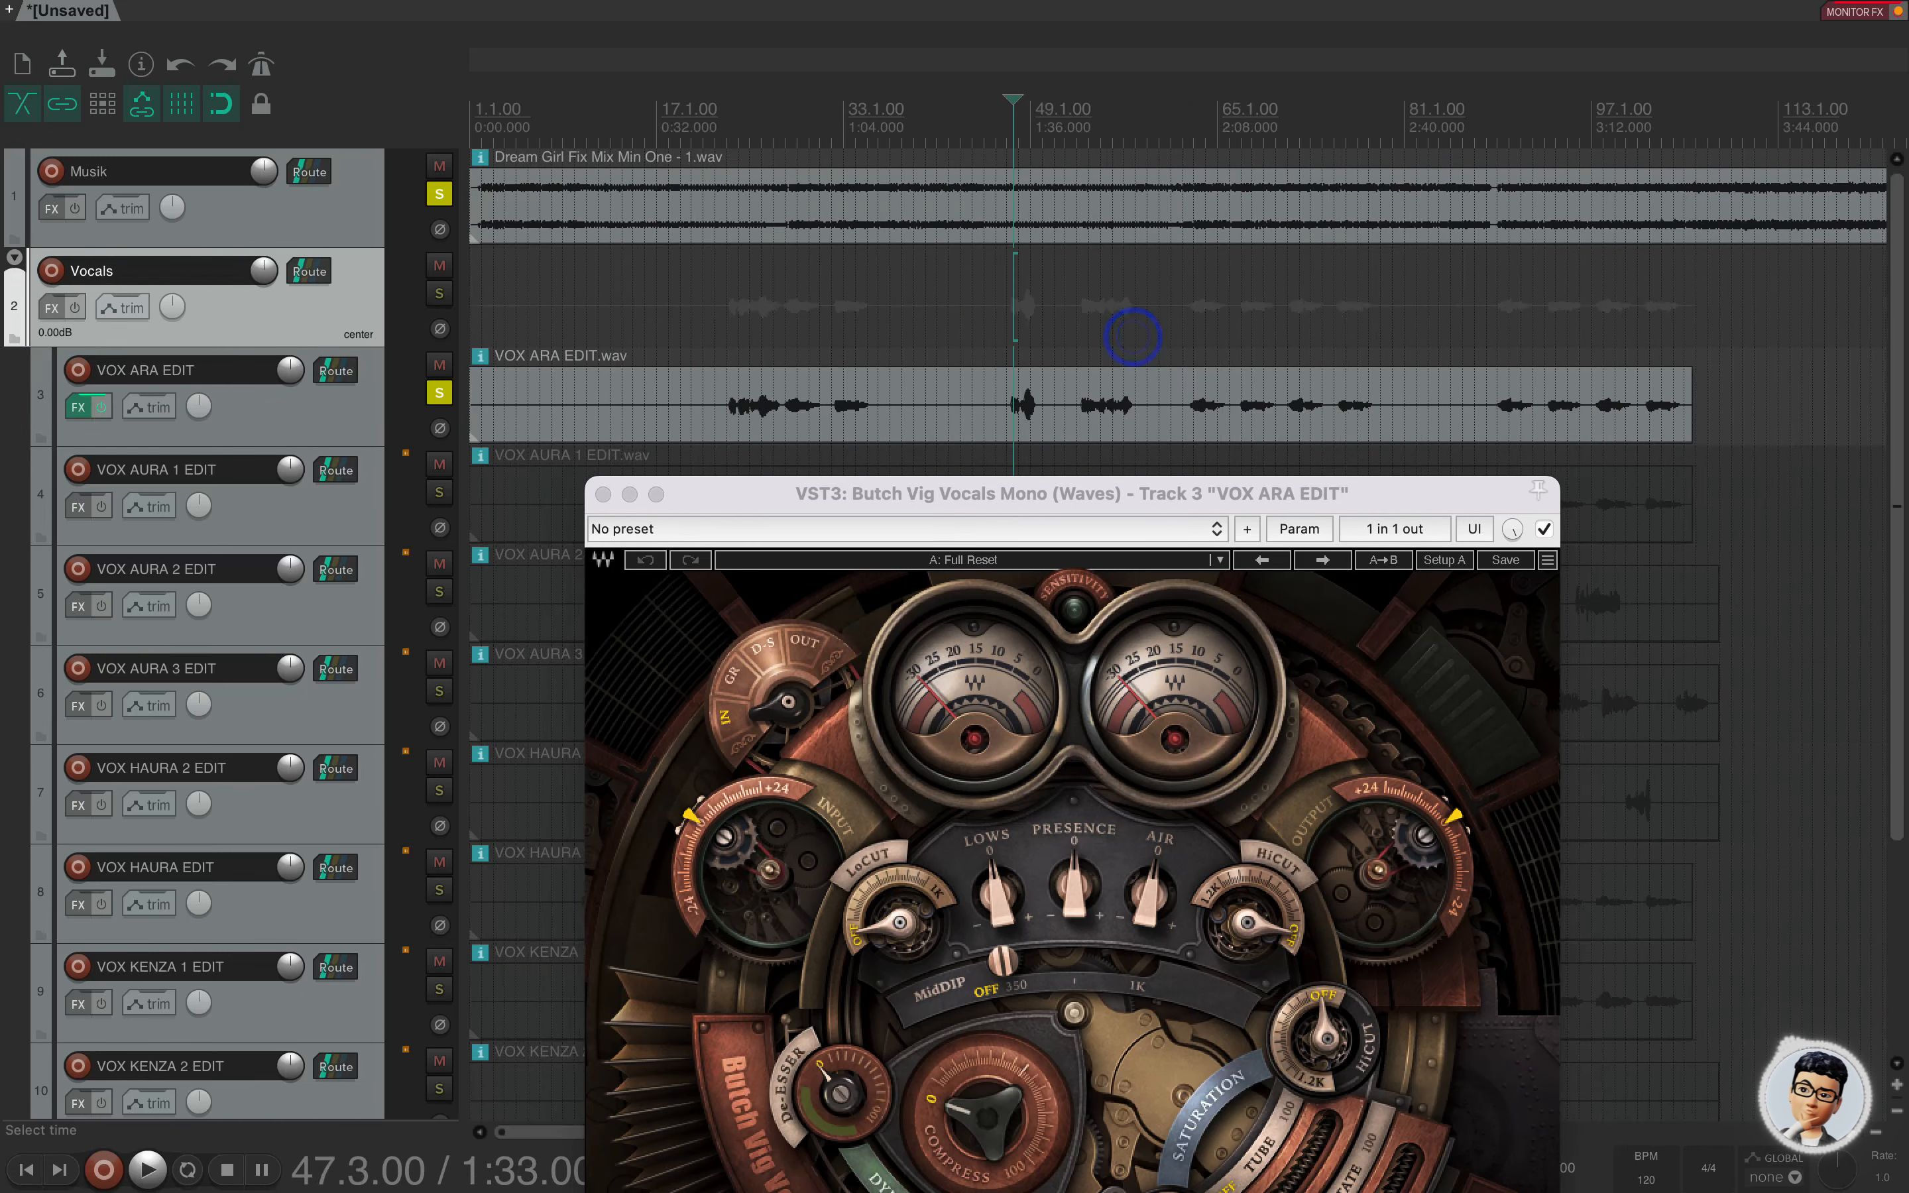
left_click(1161, 353)
left_click_drag(1153, 138, 1244, 150)
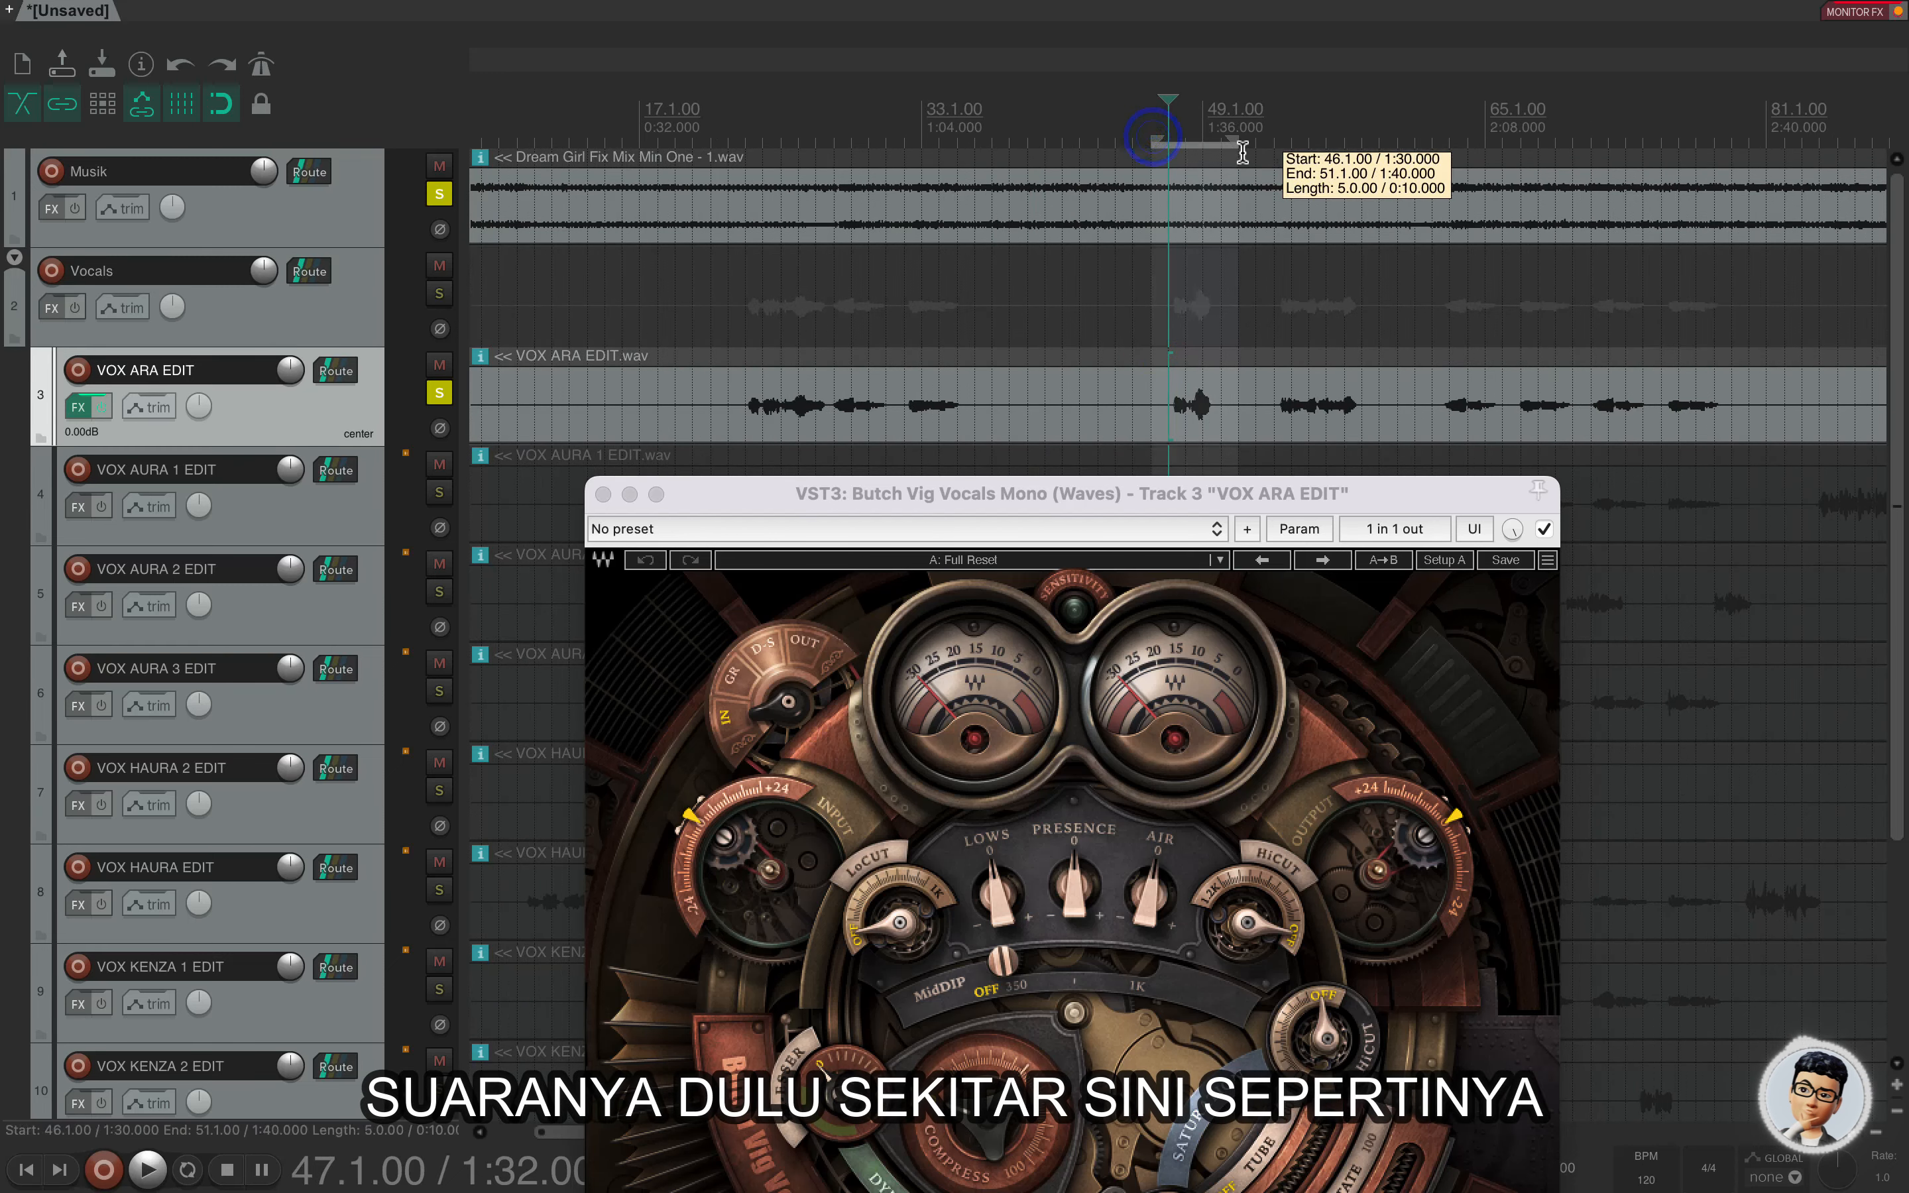
Play the selected passage with the vocal plugin in view and unsolo the Musik track to hear the vocal alone.
key("space")
left_click_drag(1066, 498, 993, 250)
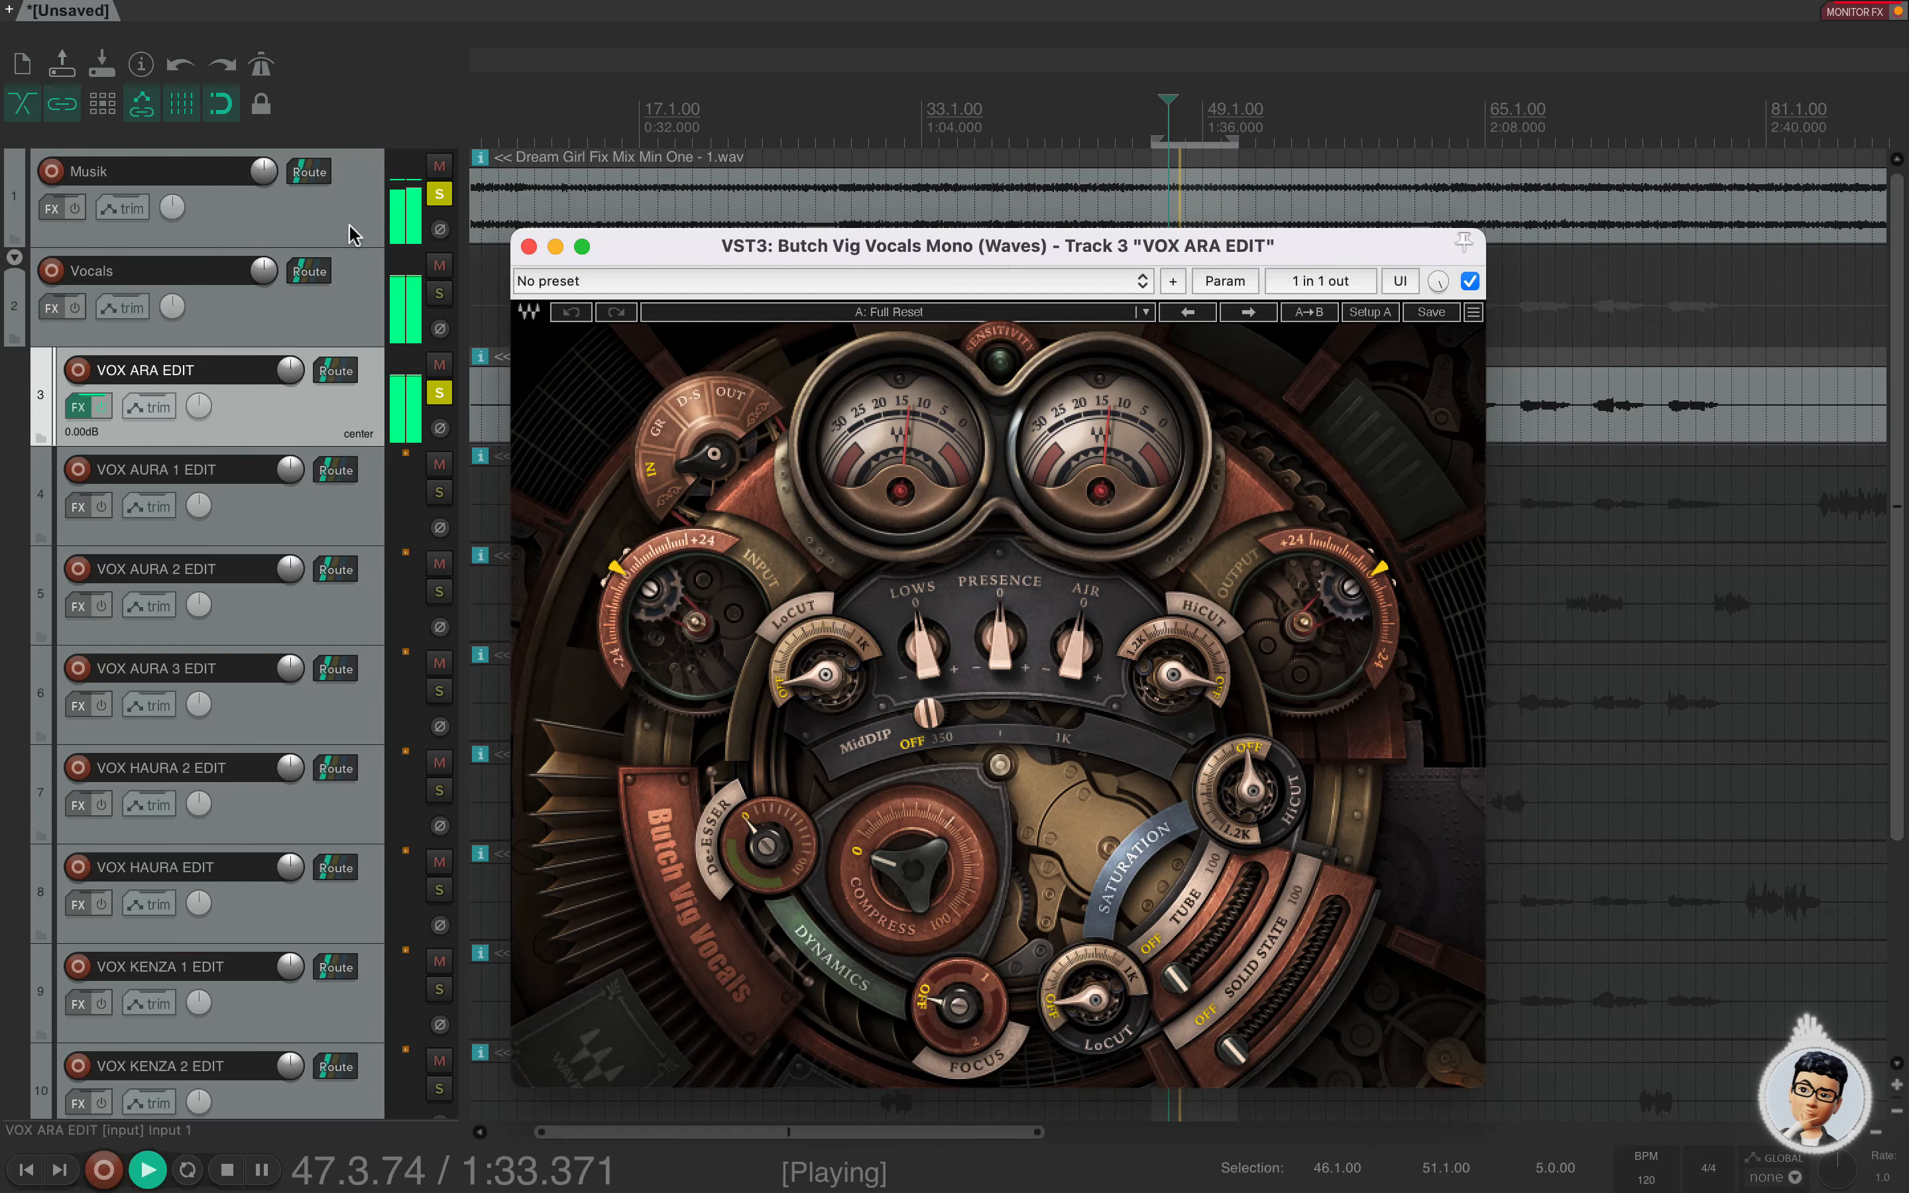
left_click(440, 193)
left_click_drag(878, 242, 812, 211)
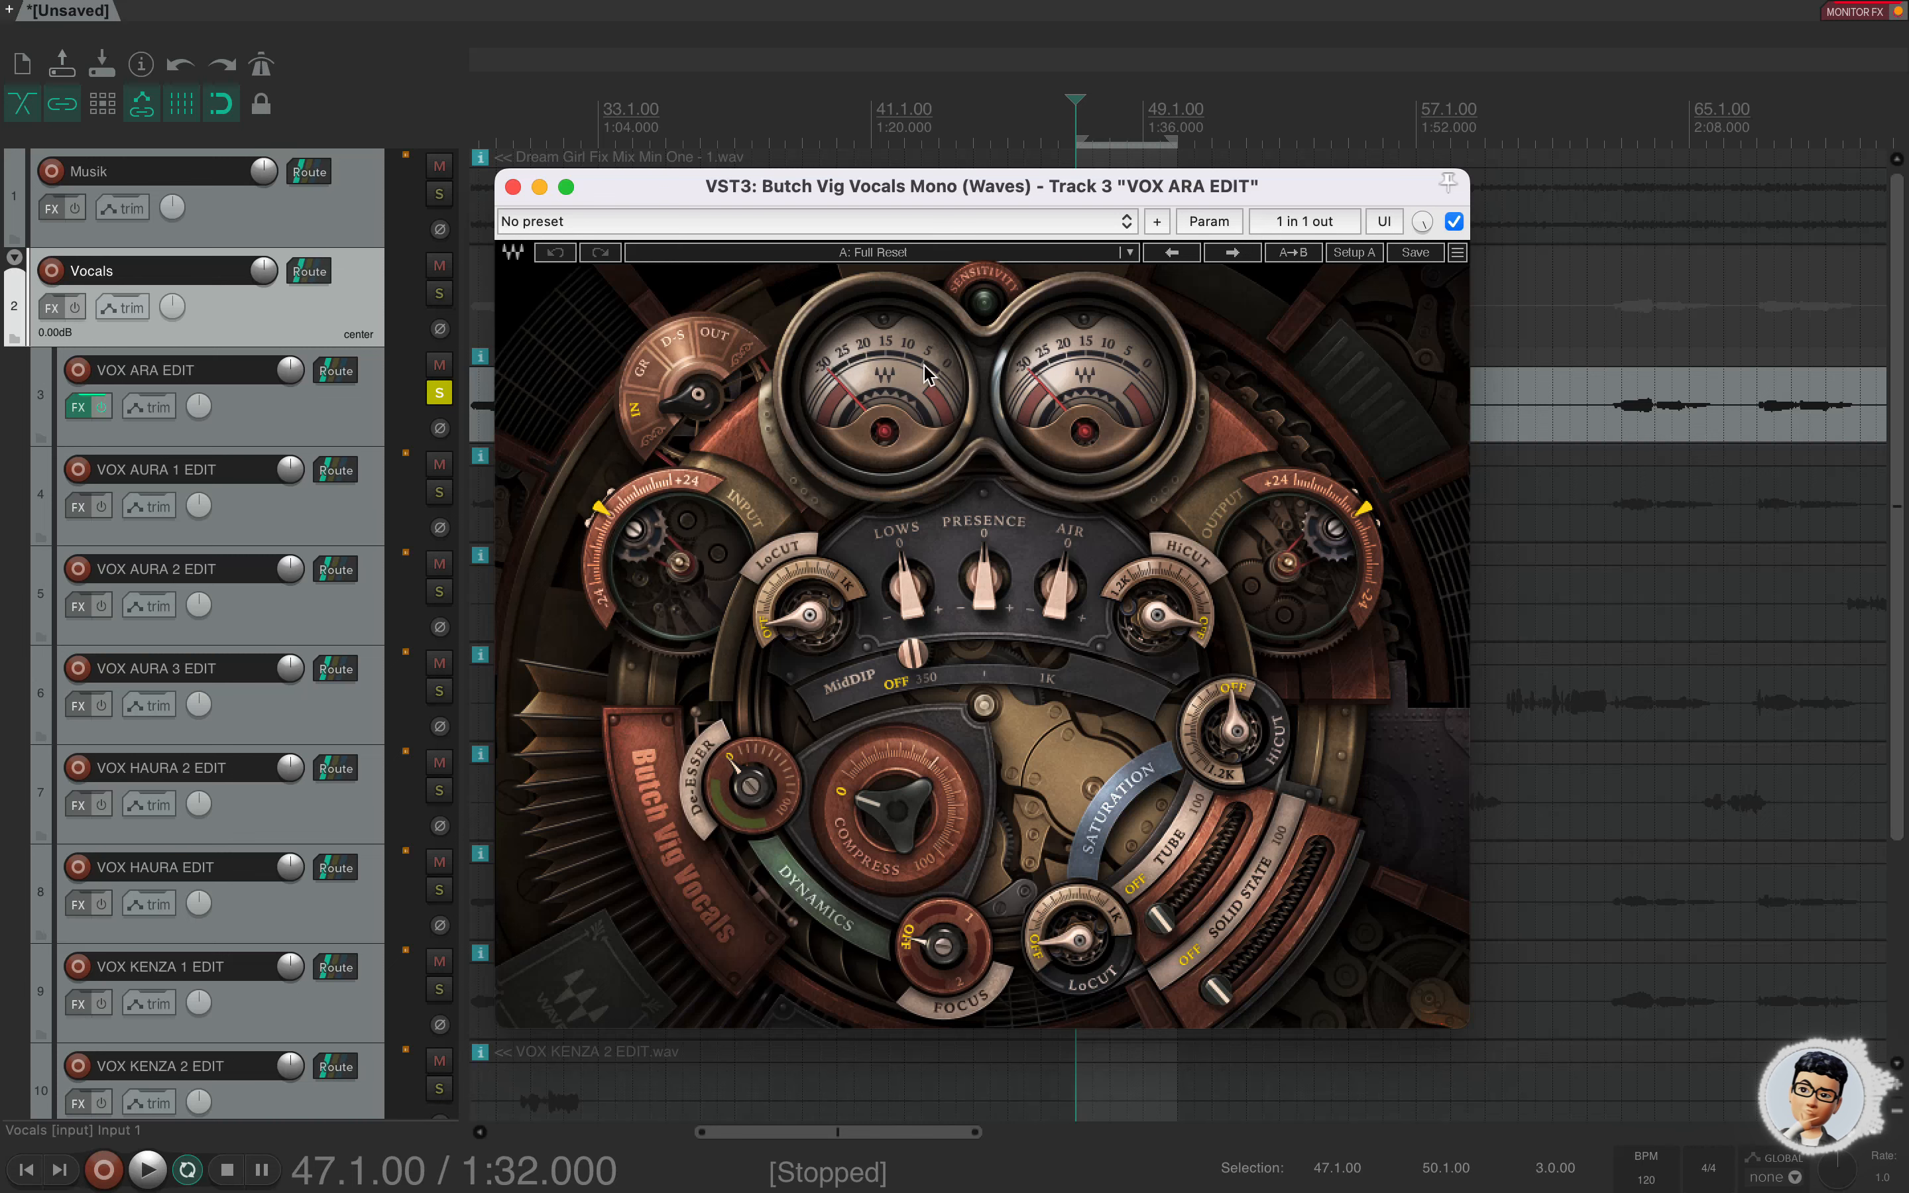
Switch the plugin's meter source through GR, D-S and OUT, and return it to IN.
mouse_move(648, 554)
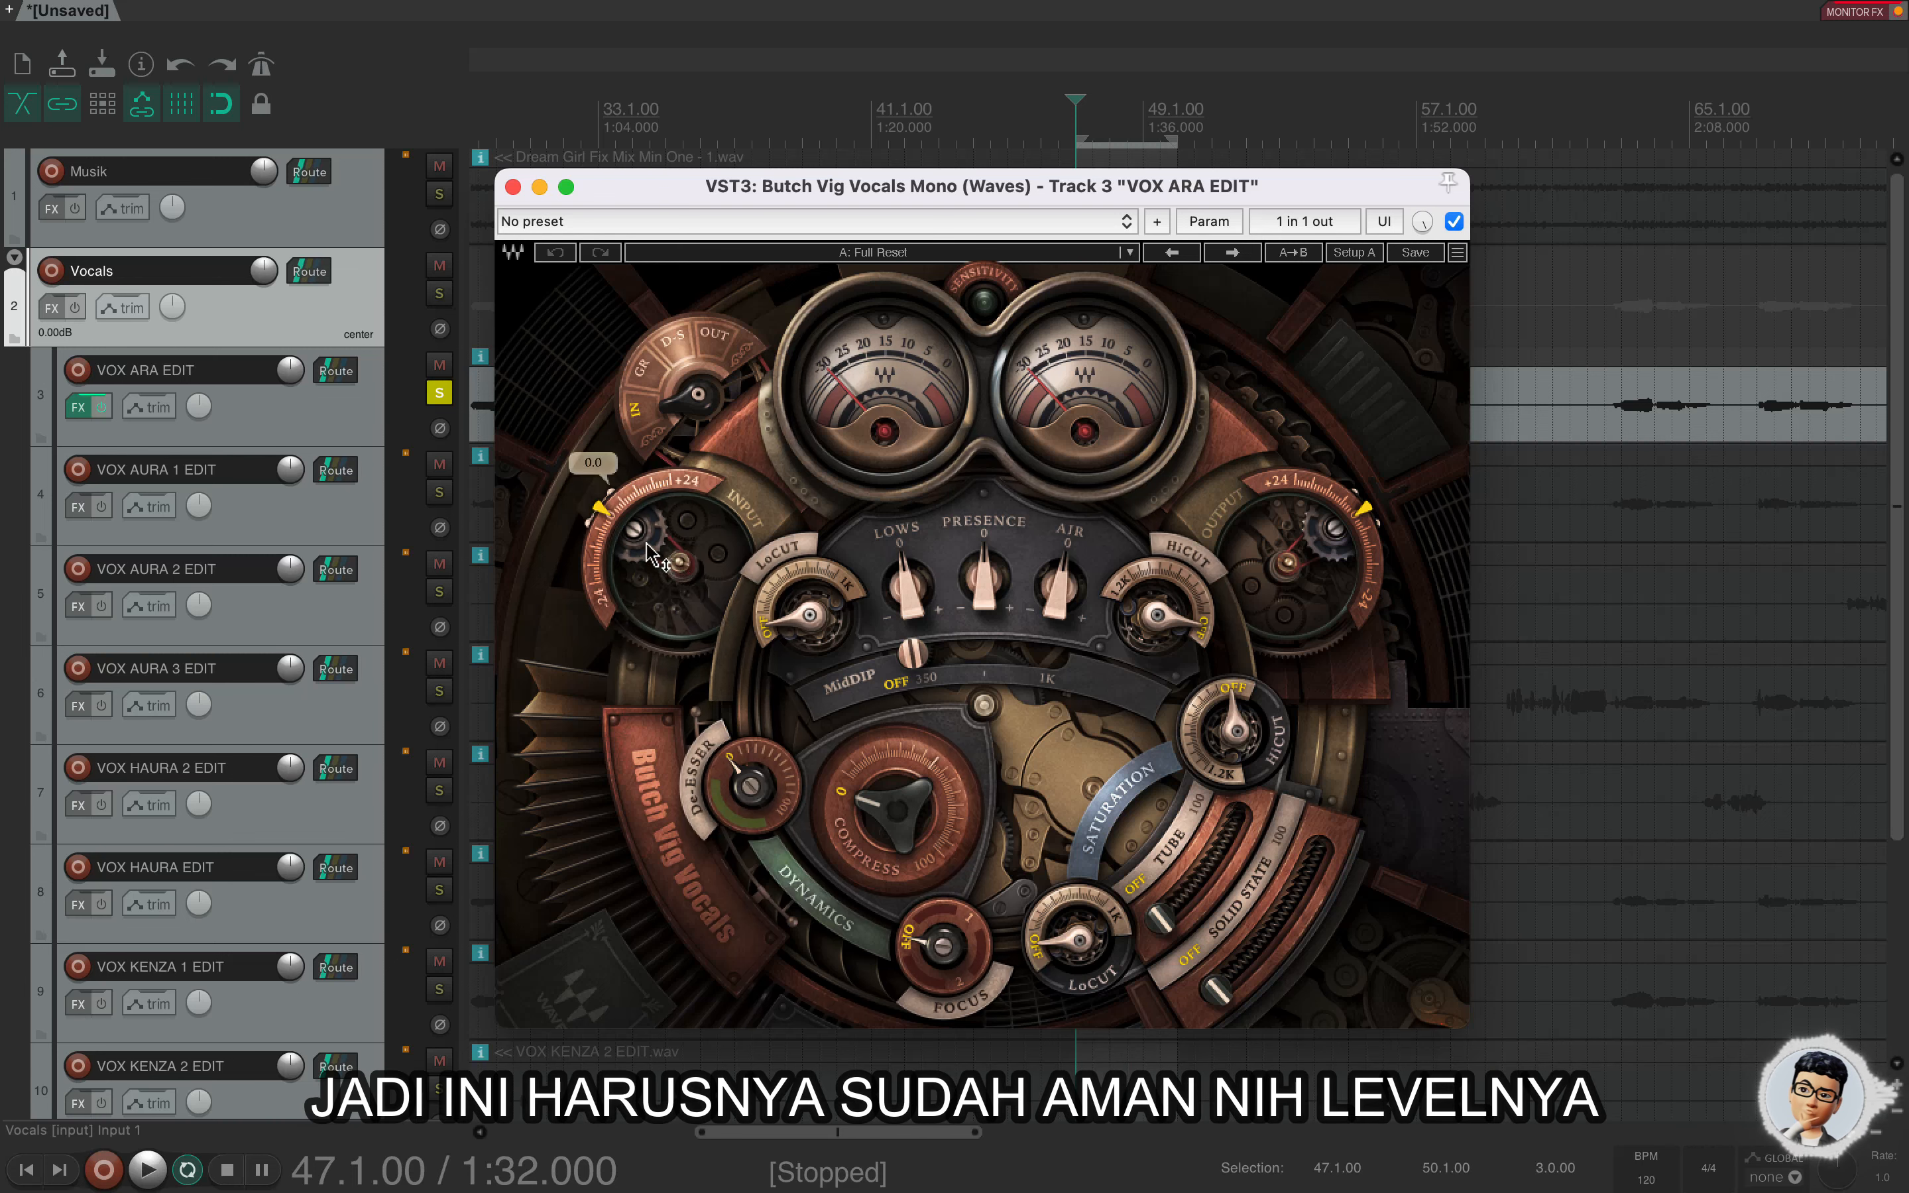
left_click(648, 381)
left_click(675, 349)
left_click(710, 343)
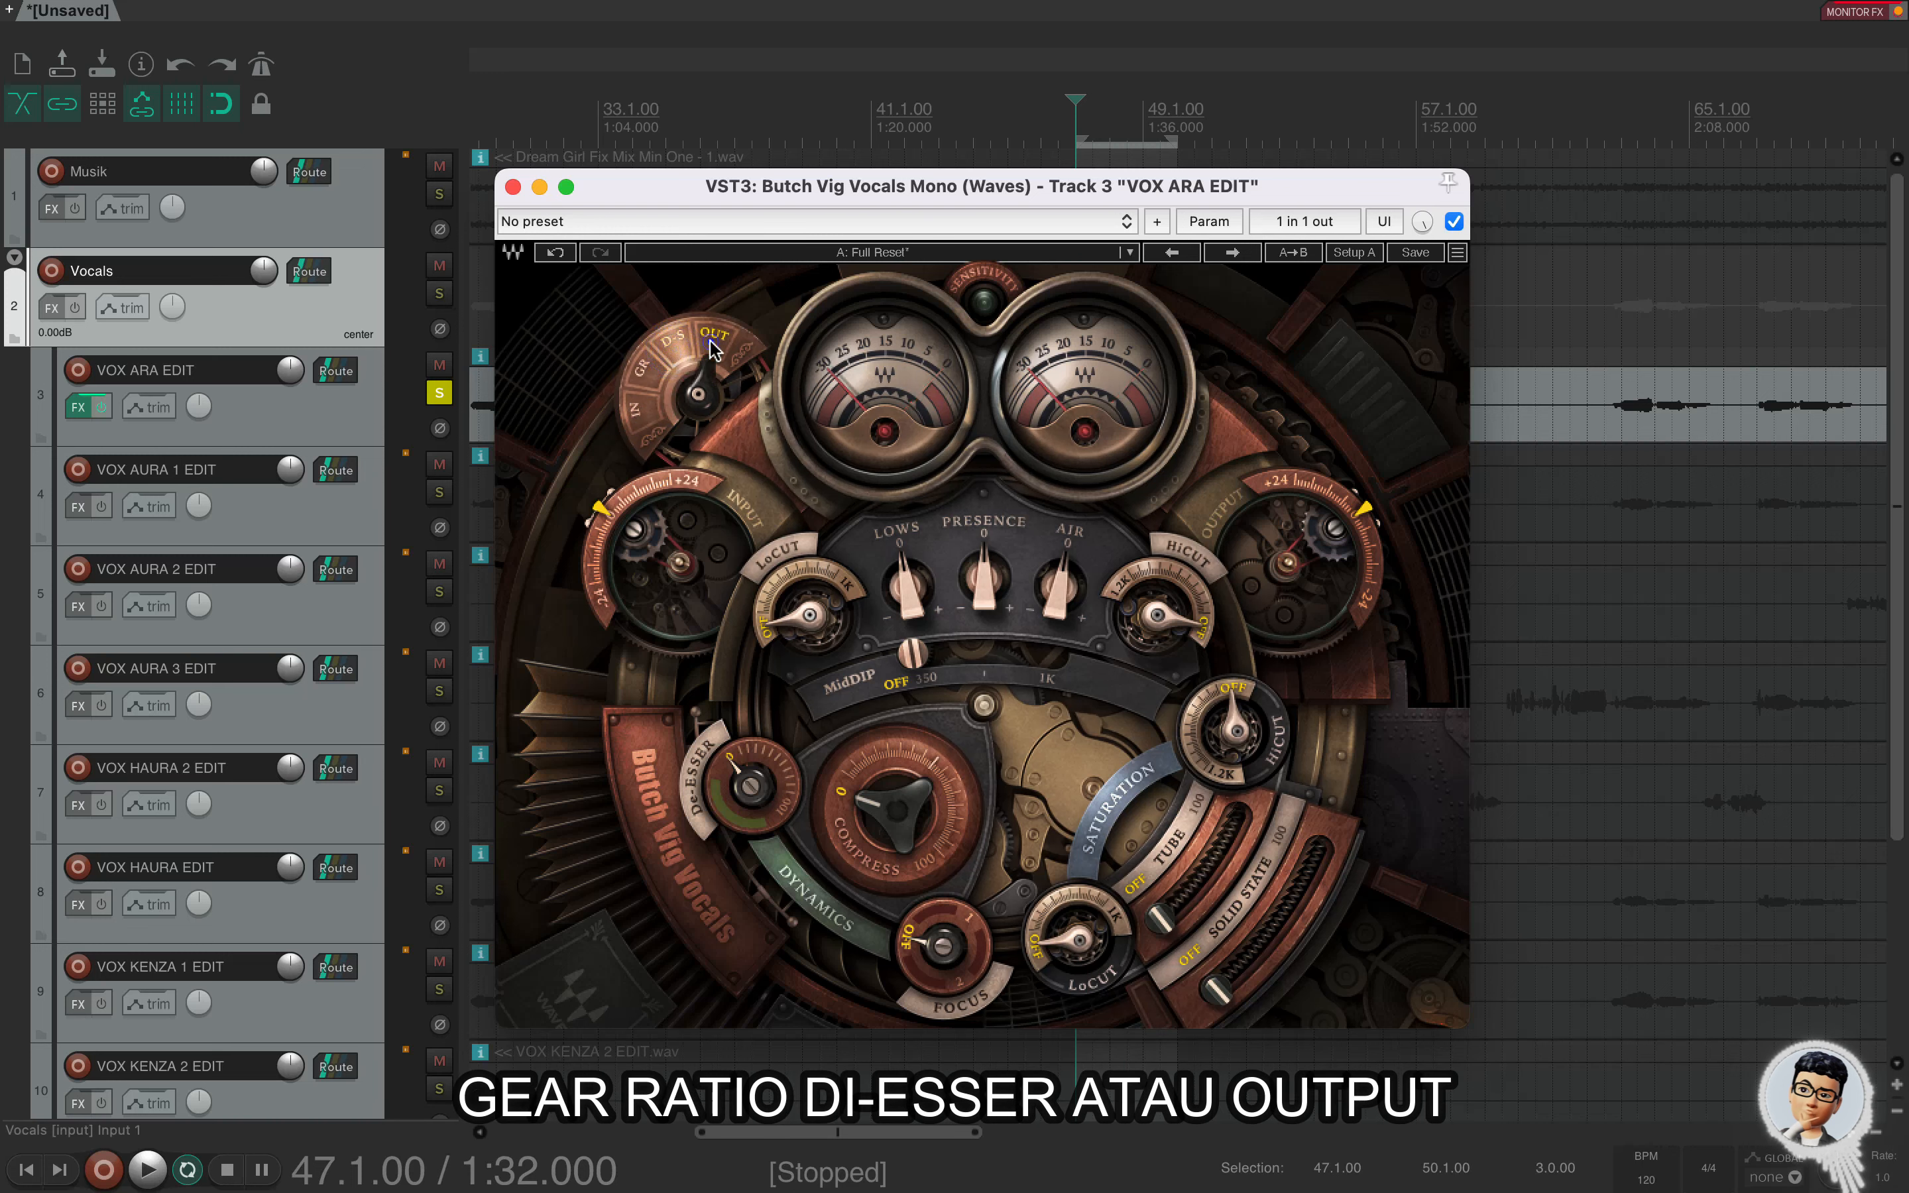
left_click(643, 389)
left_click(634, 416)
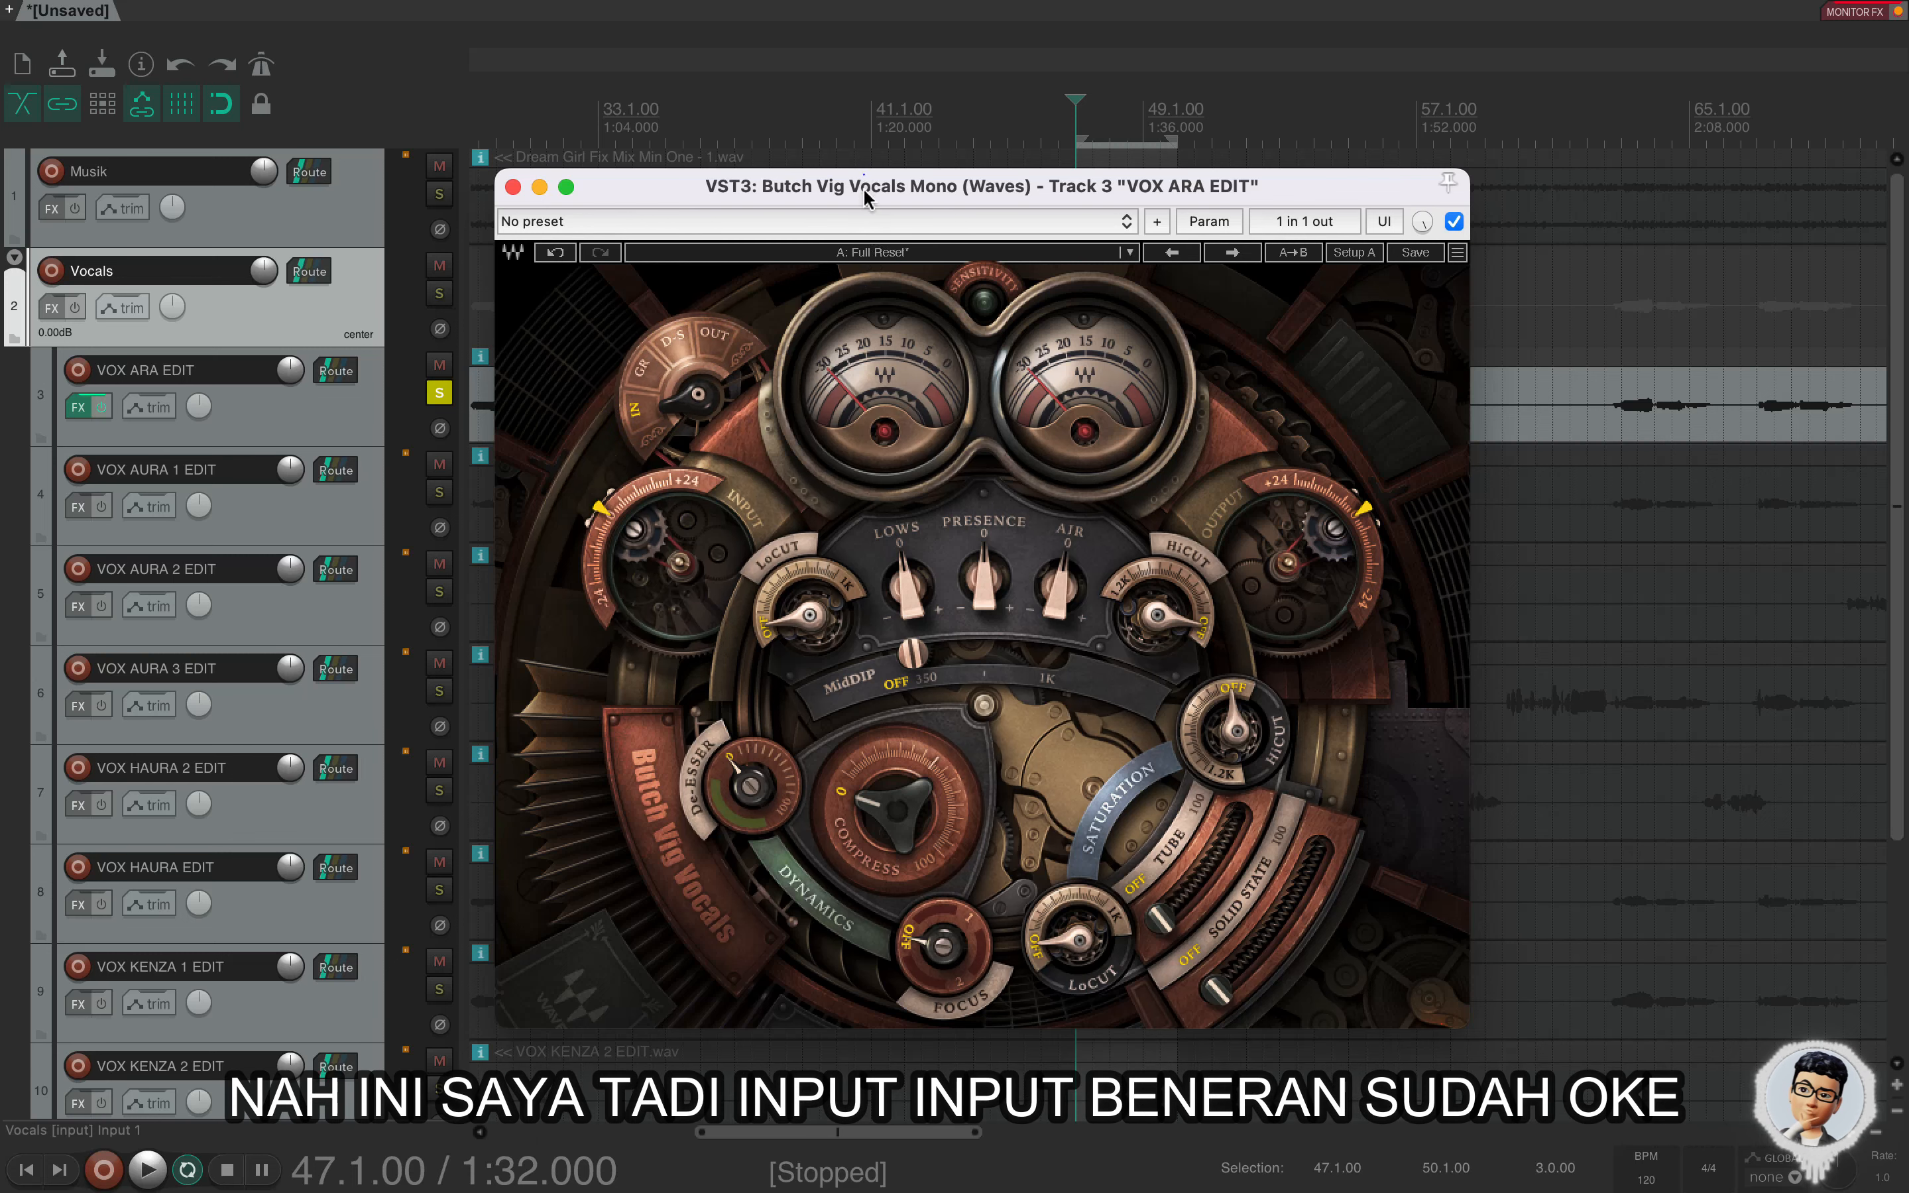
Make a time selection from 23.1.00 to 32.1.00 over the opening vocal phrase.
left_click_drag(865, 192, 989, 448)
scroll(1138, 243, "down", 4)
left_click(826, 323)
left_click(807, 323)
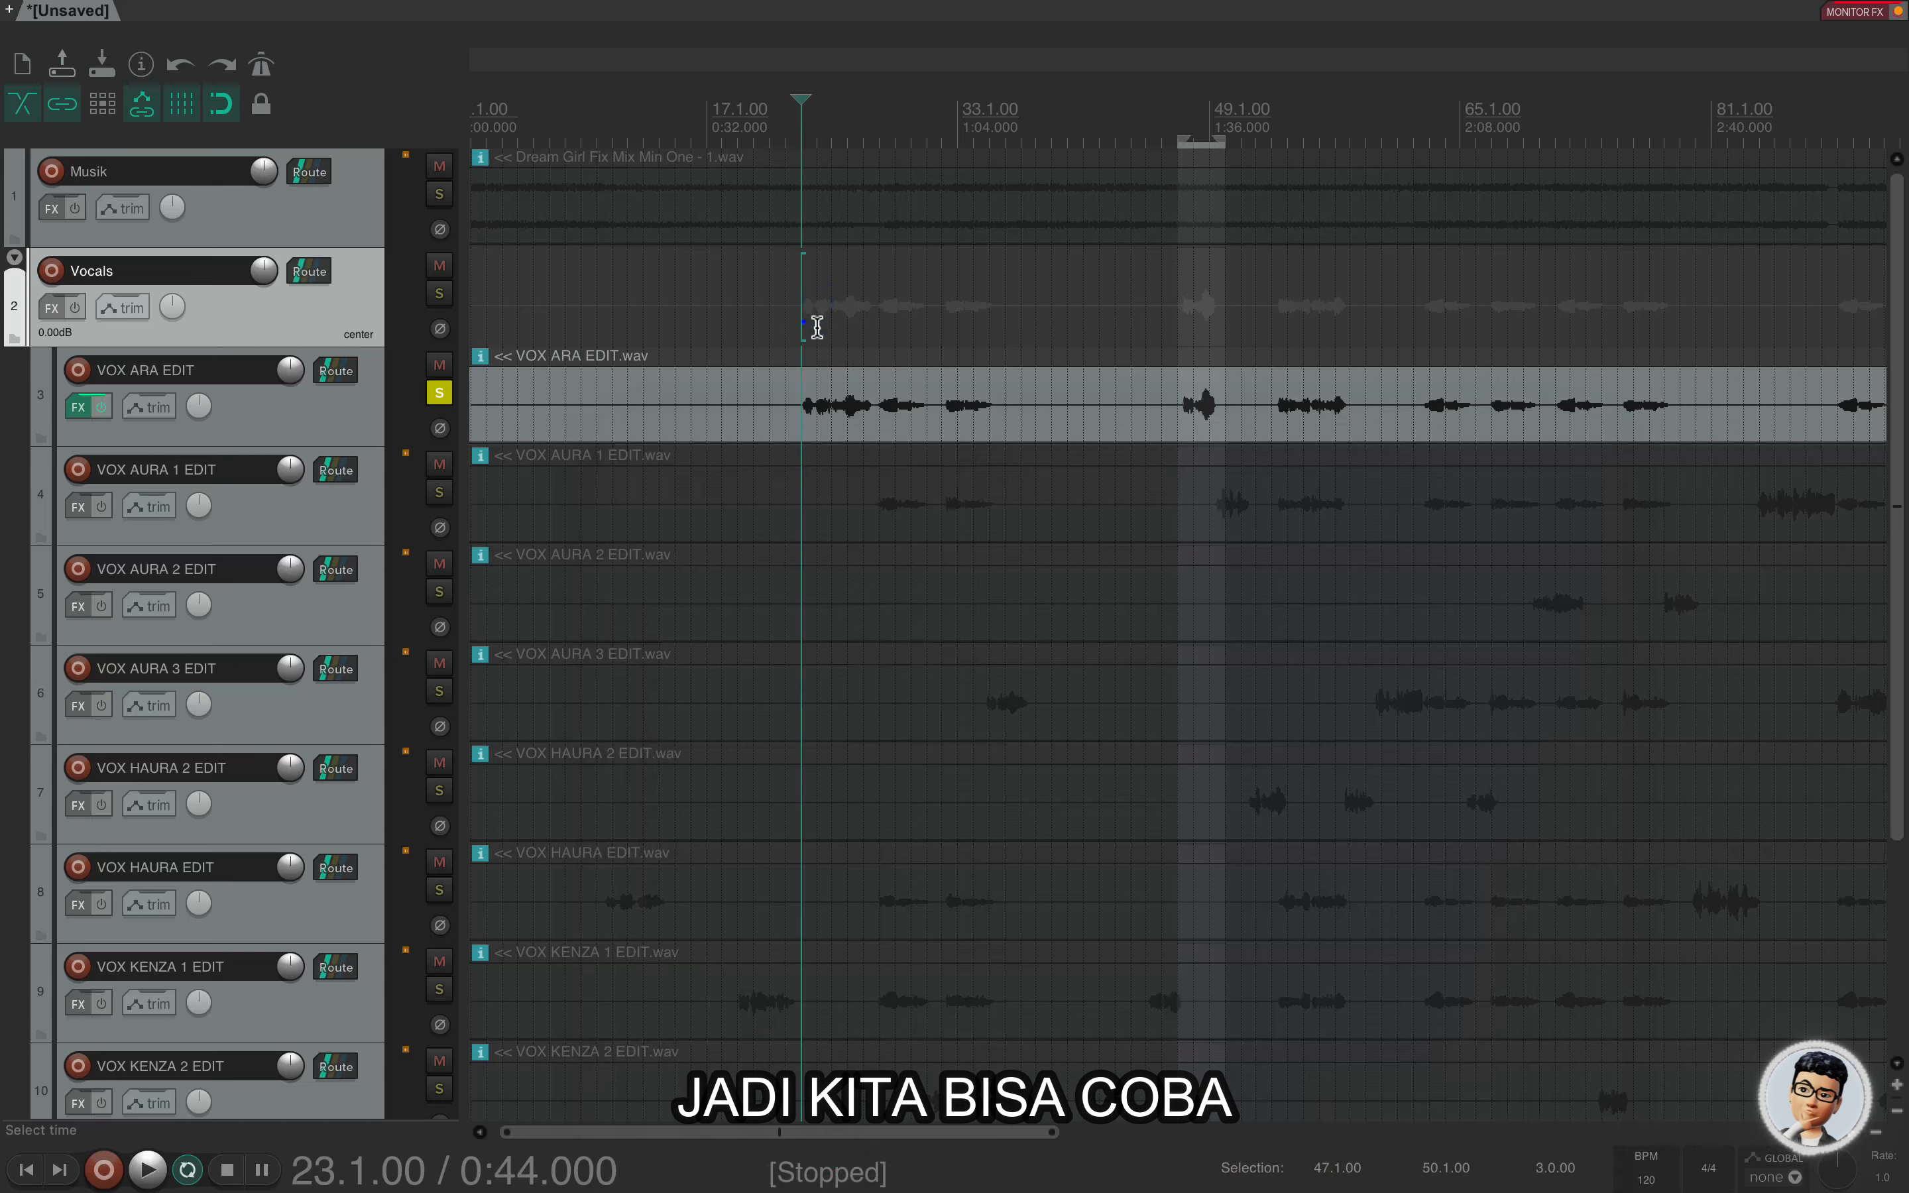
left_click_drag(802, 323, 945, 333)
Reopen the Butch Vig Vocals plugin on VOX ARA EDIT and try out its input level while the selection plays.
left_click(82, 405)
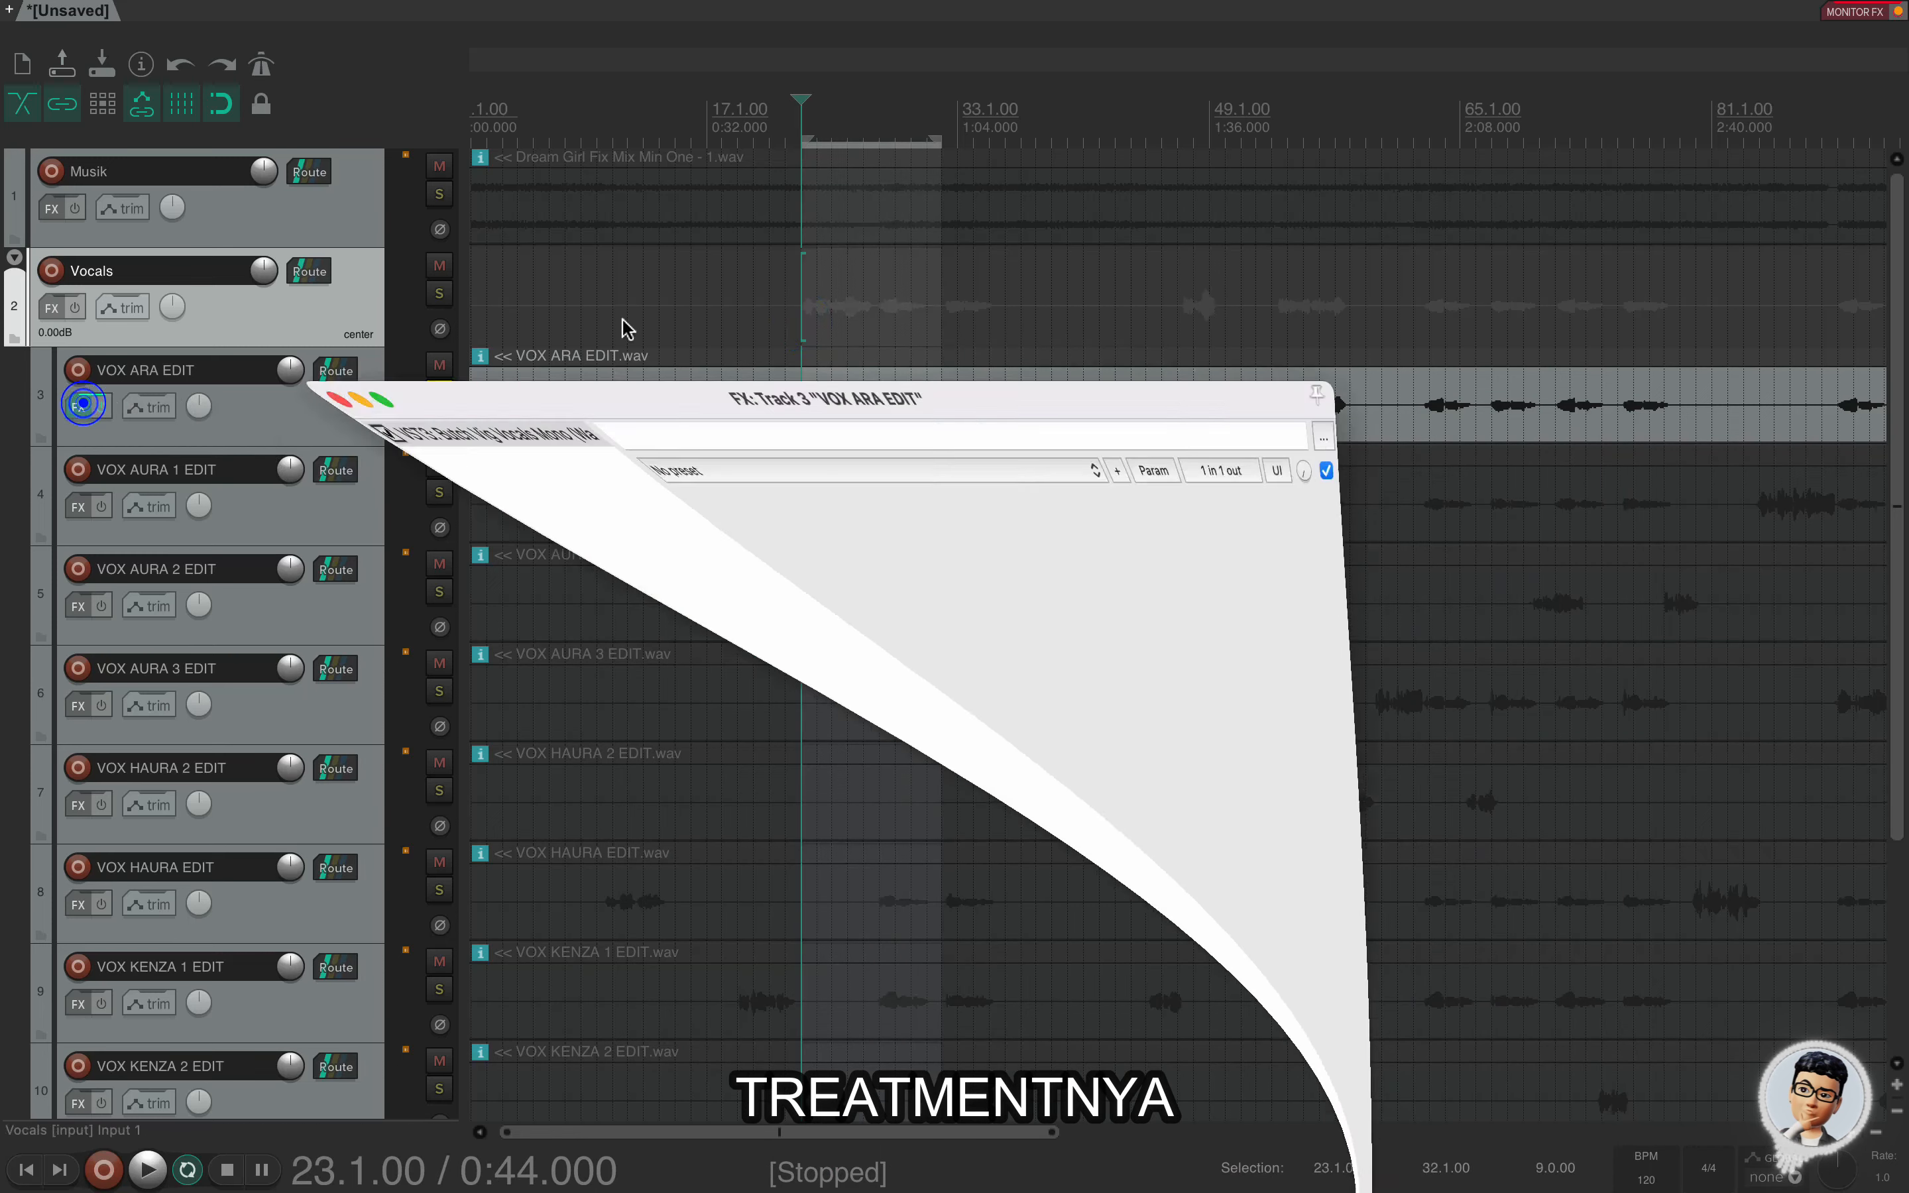
key("space")
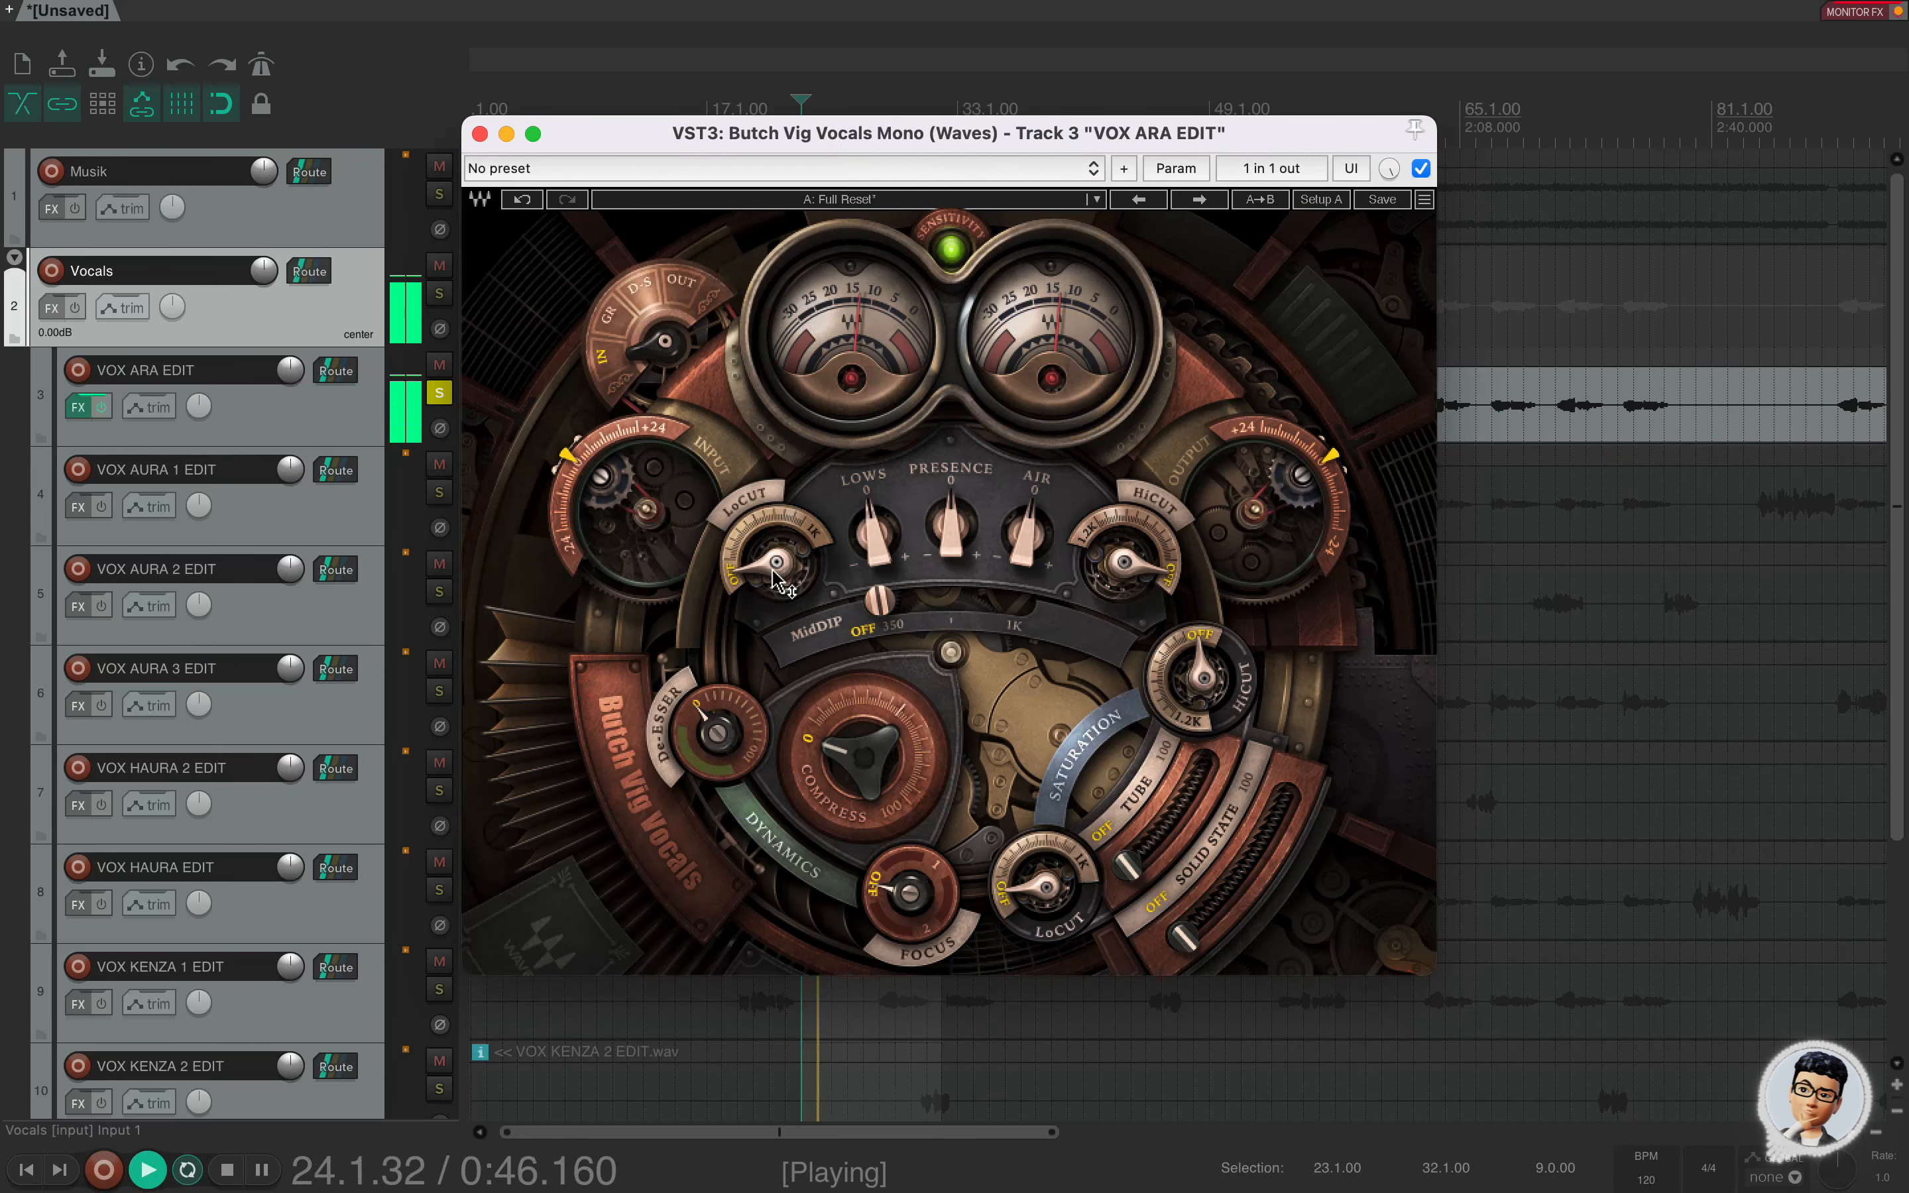
left_click_drag(620, 483, 620, 501)
key("space")
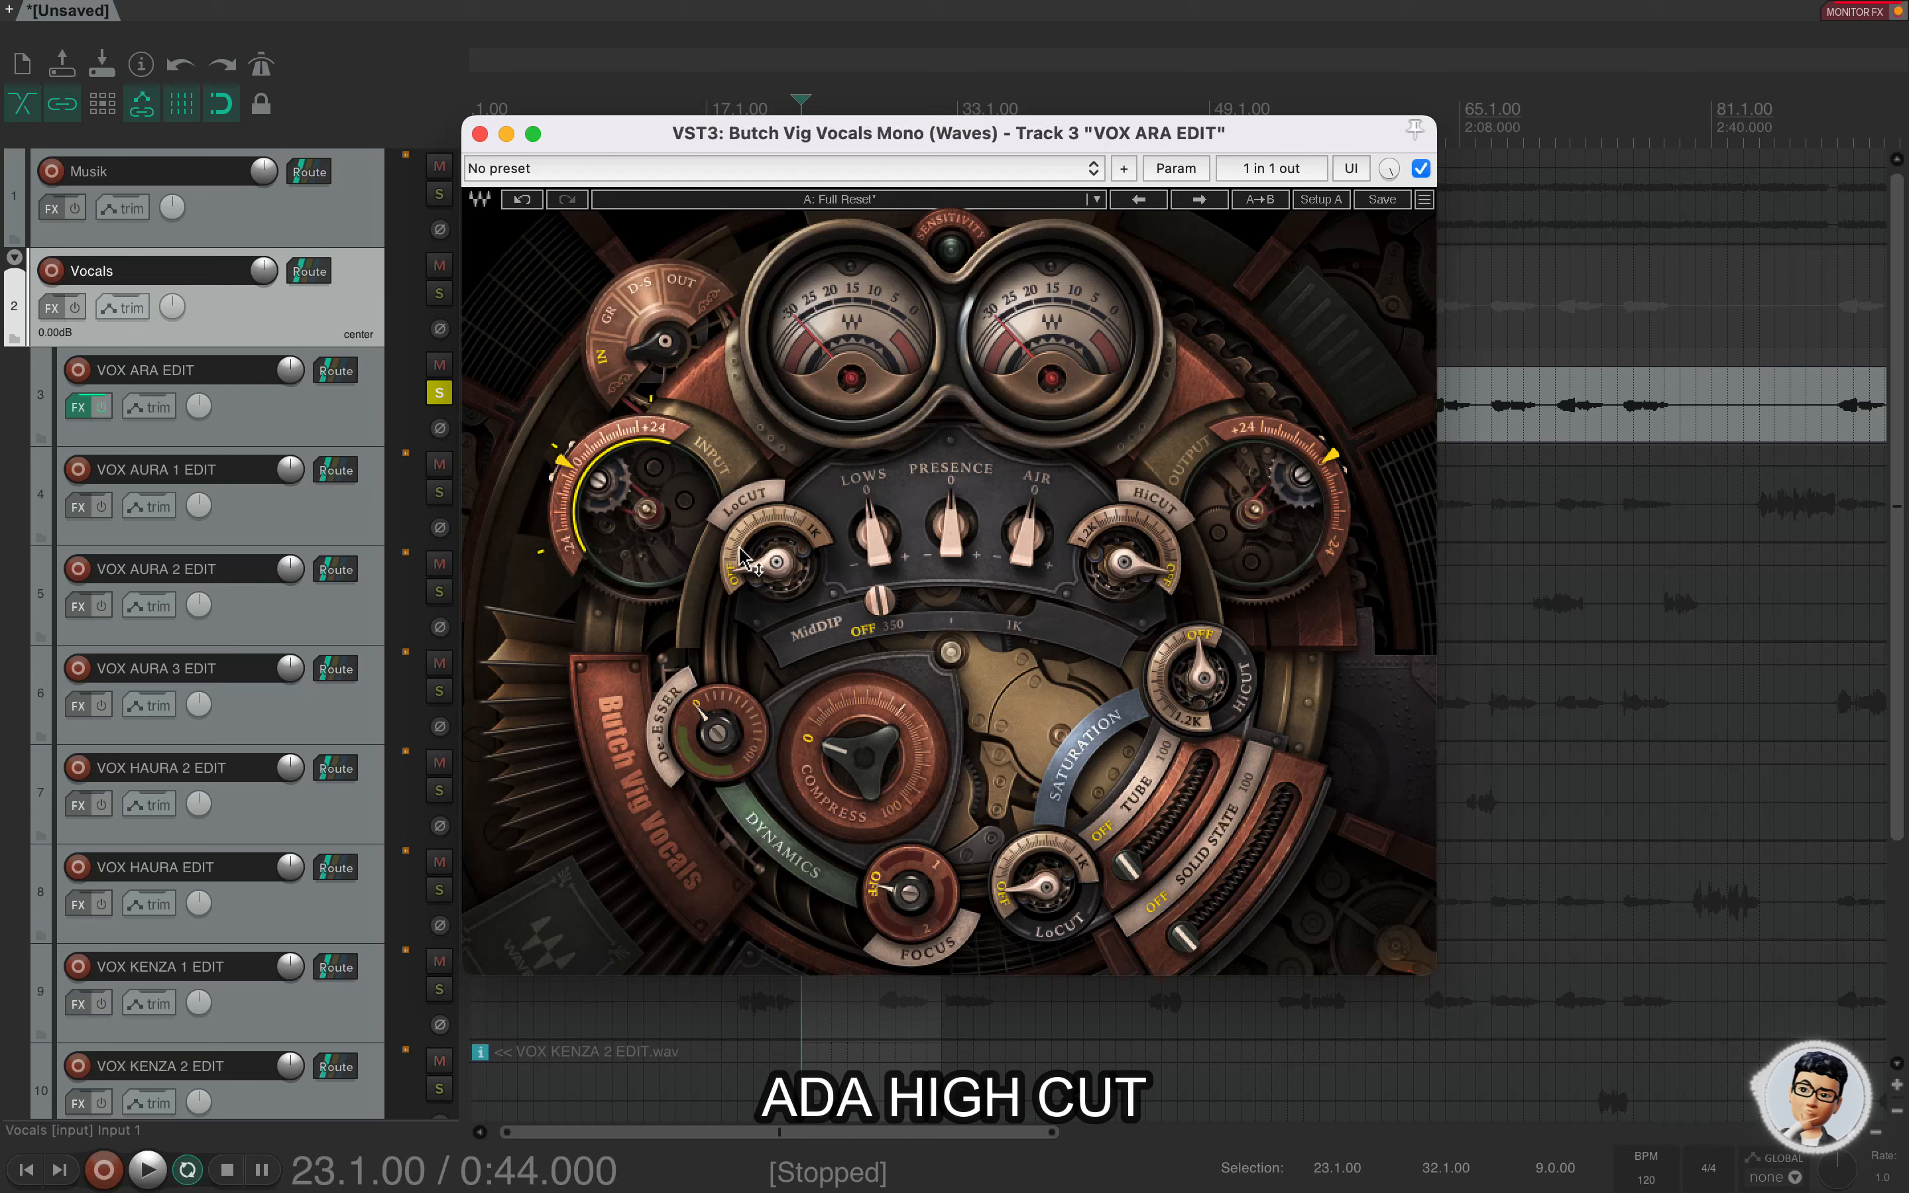
Audition the LoCut filter beside the Lows control during playback and set it to about 119.5 Hz.
mouse_move(756, 567)
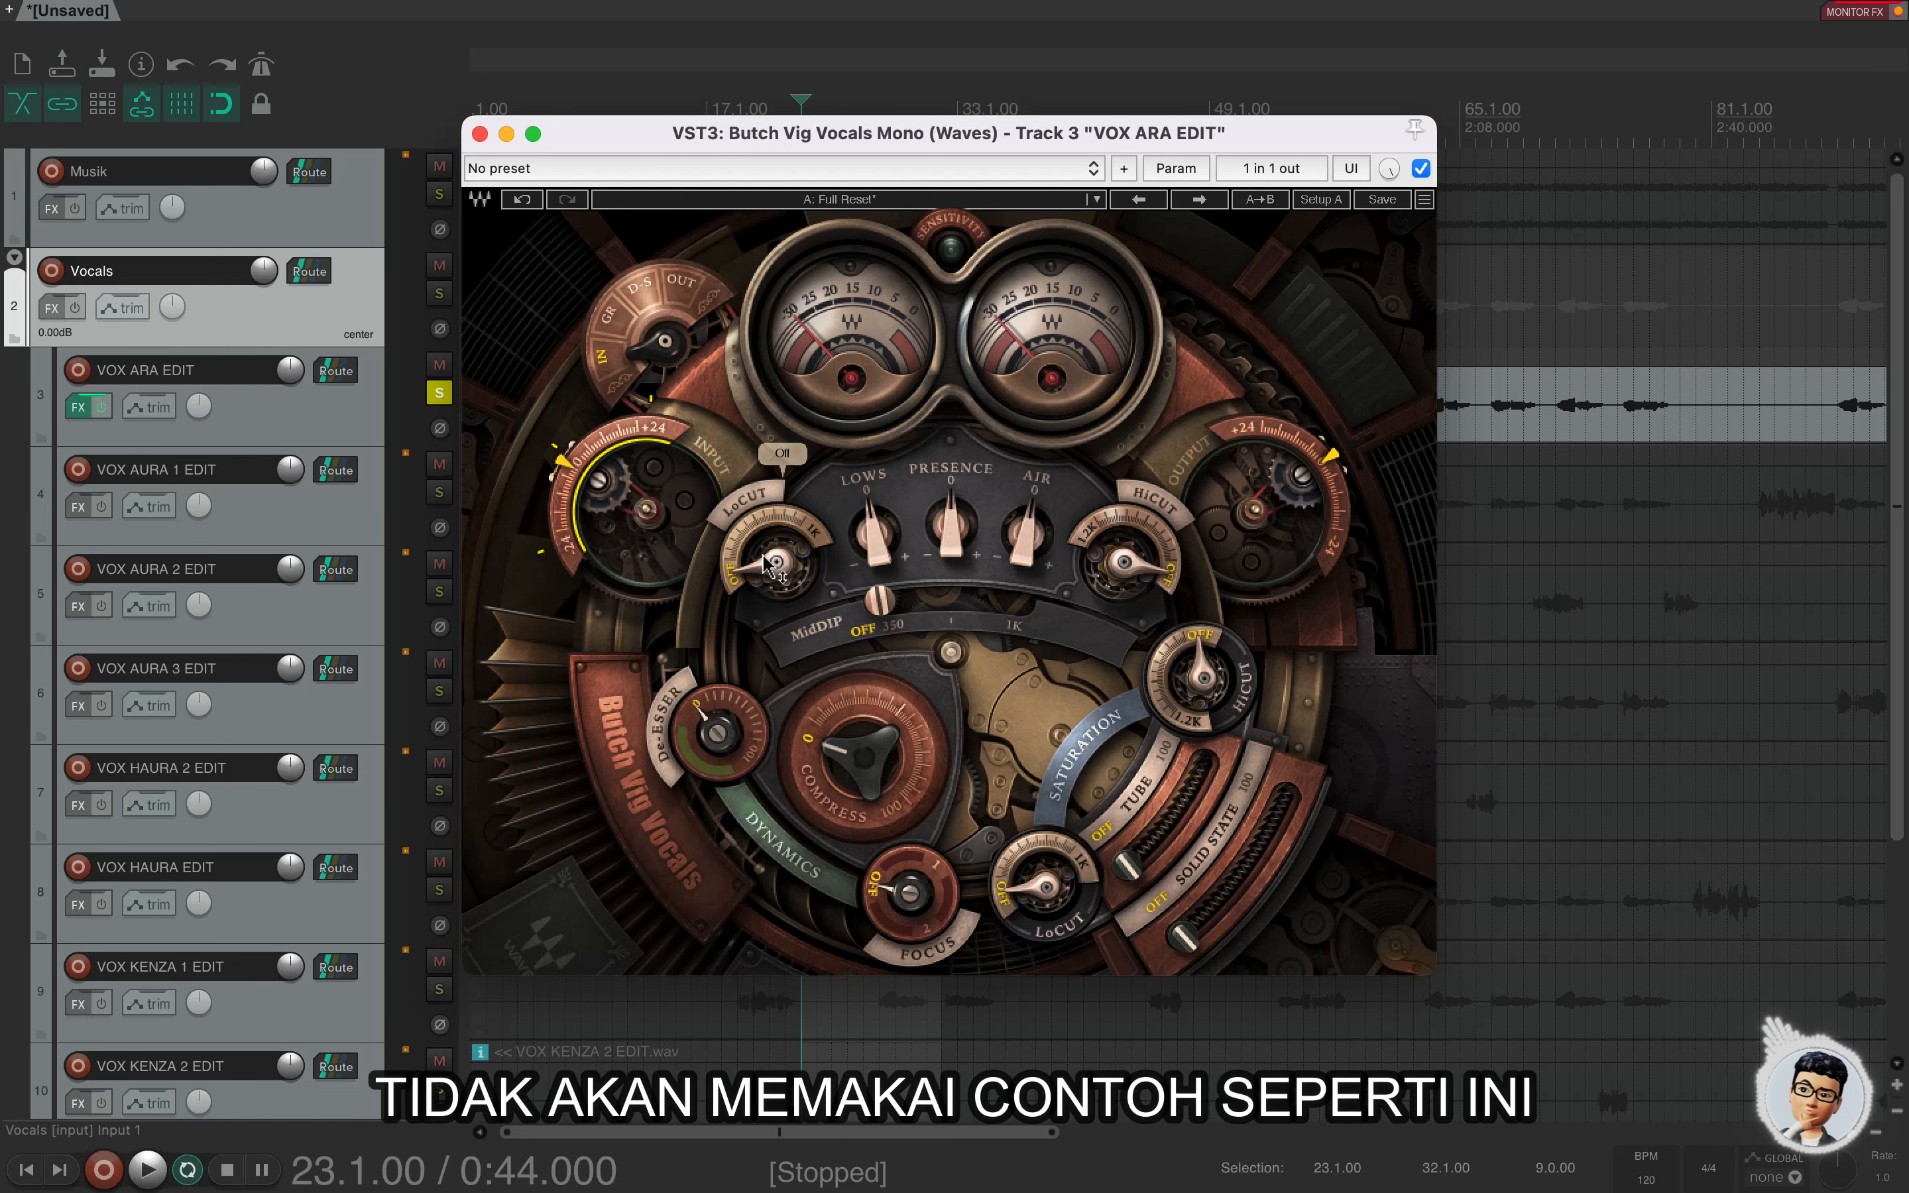
key("space")
mouse_move(763, 564)
left_mouse_down()
mouse_move(763, 481)
mouse_move(763, 566)
left_mouse_up()
key("space")
left_click(761, 562)
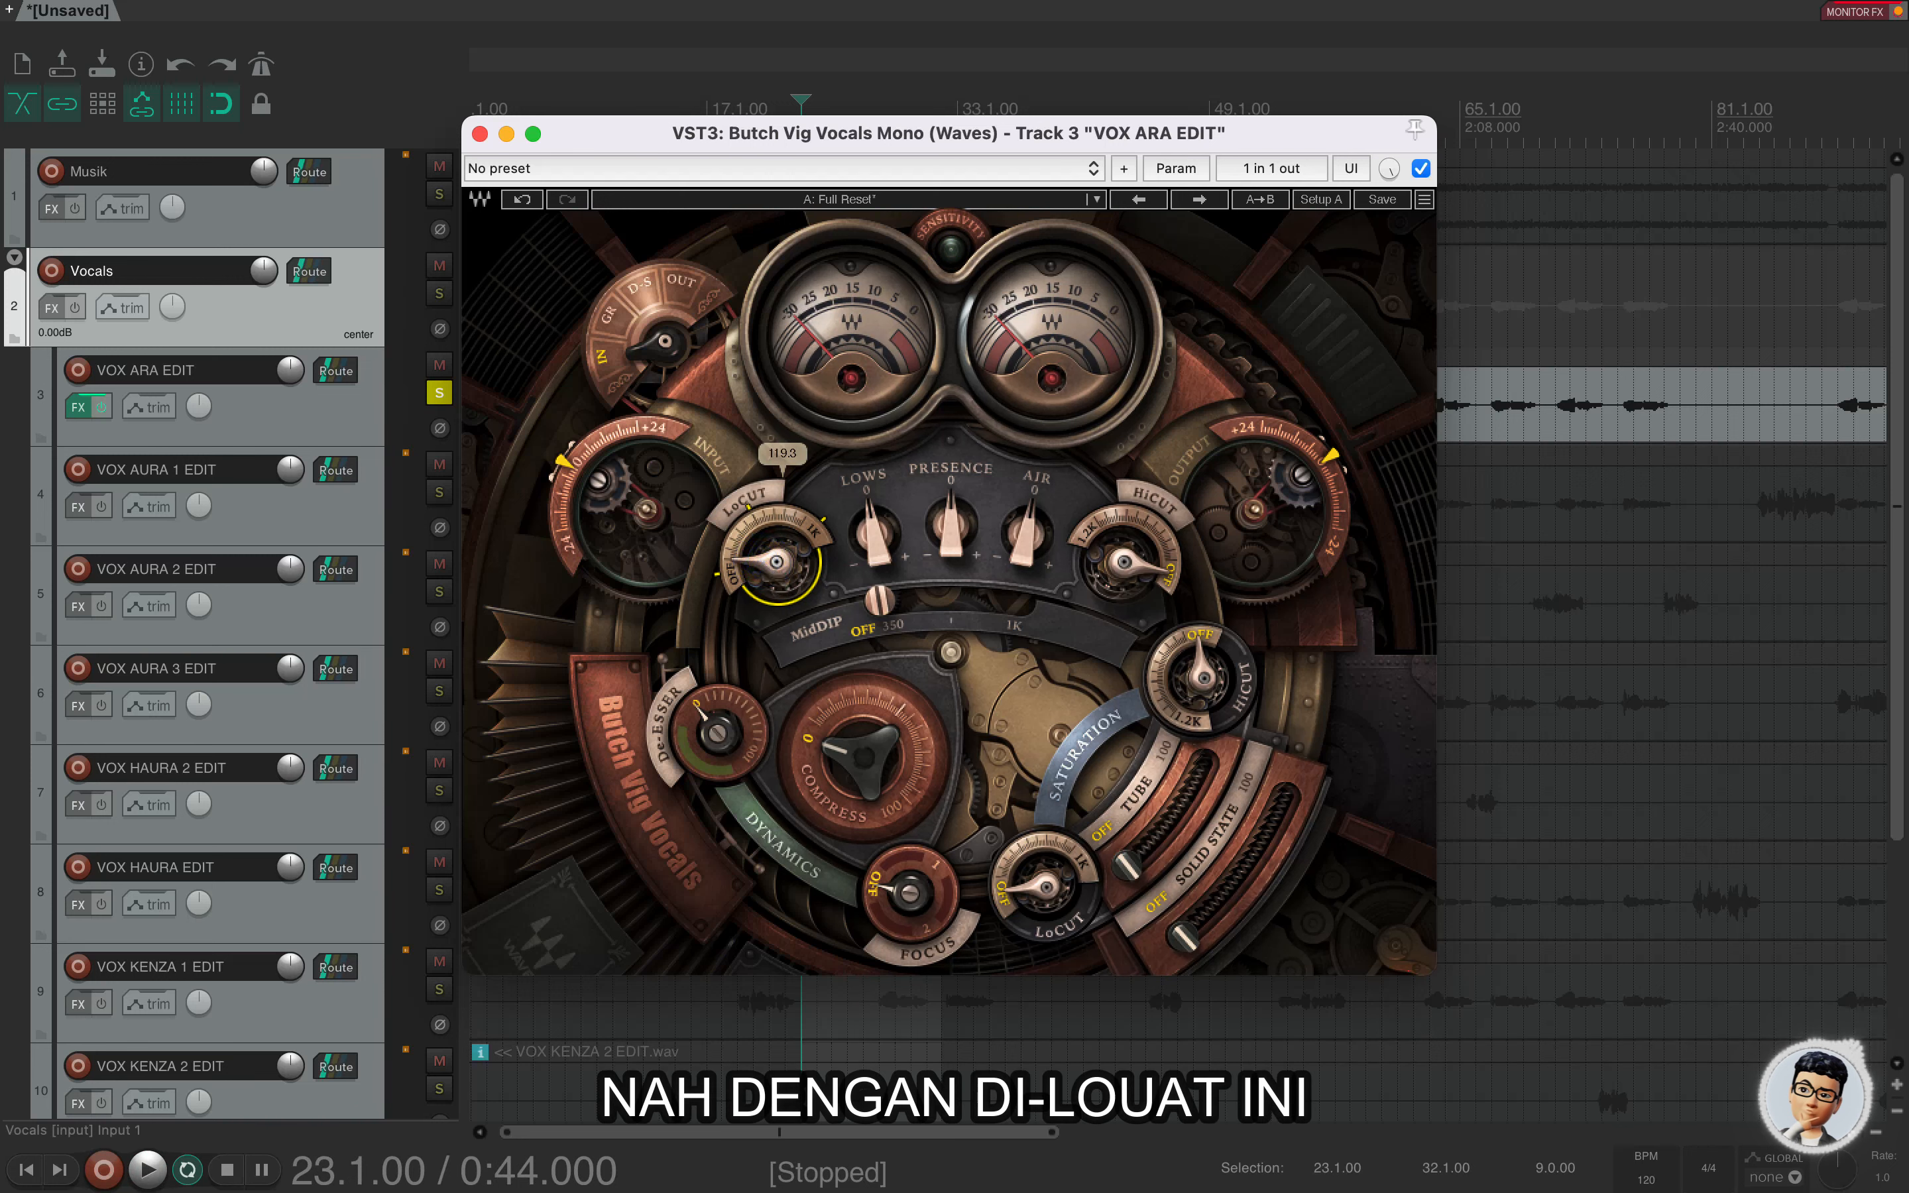
left_click(762, 561)
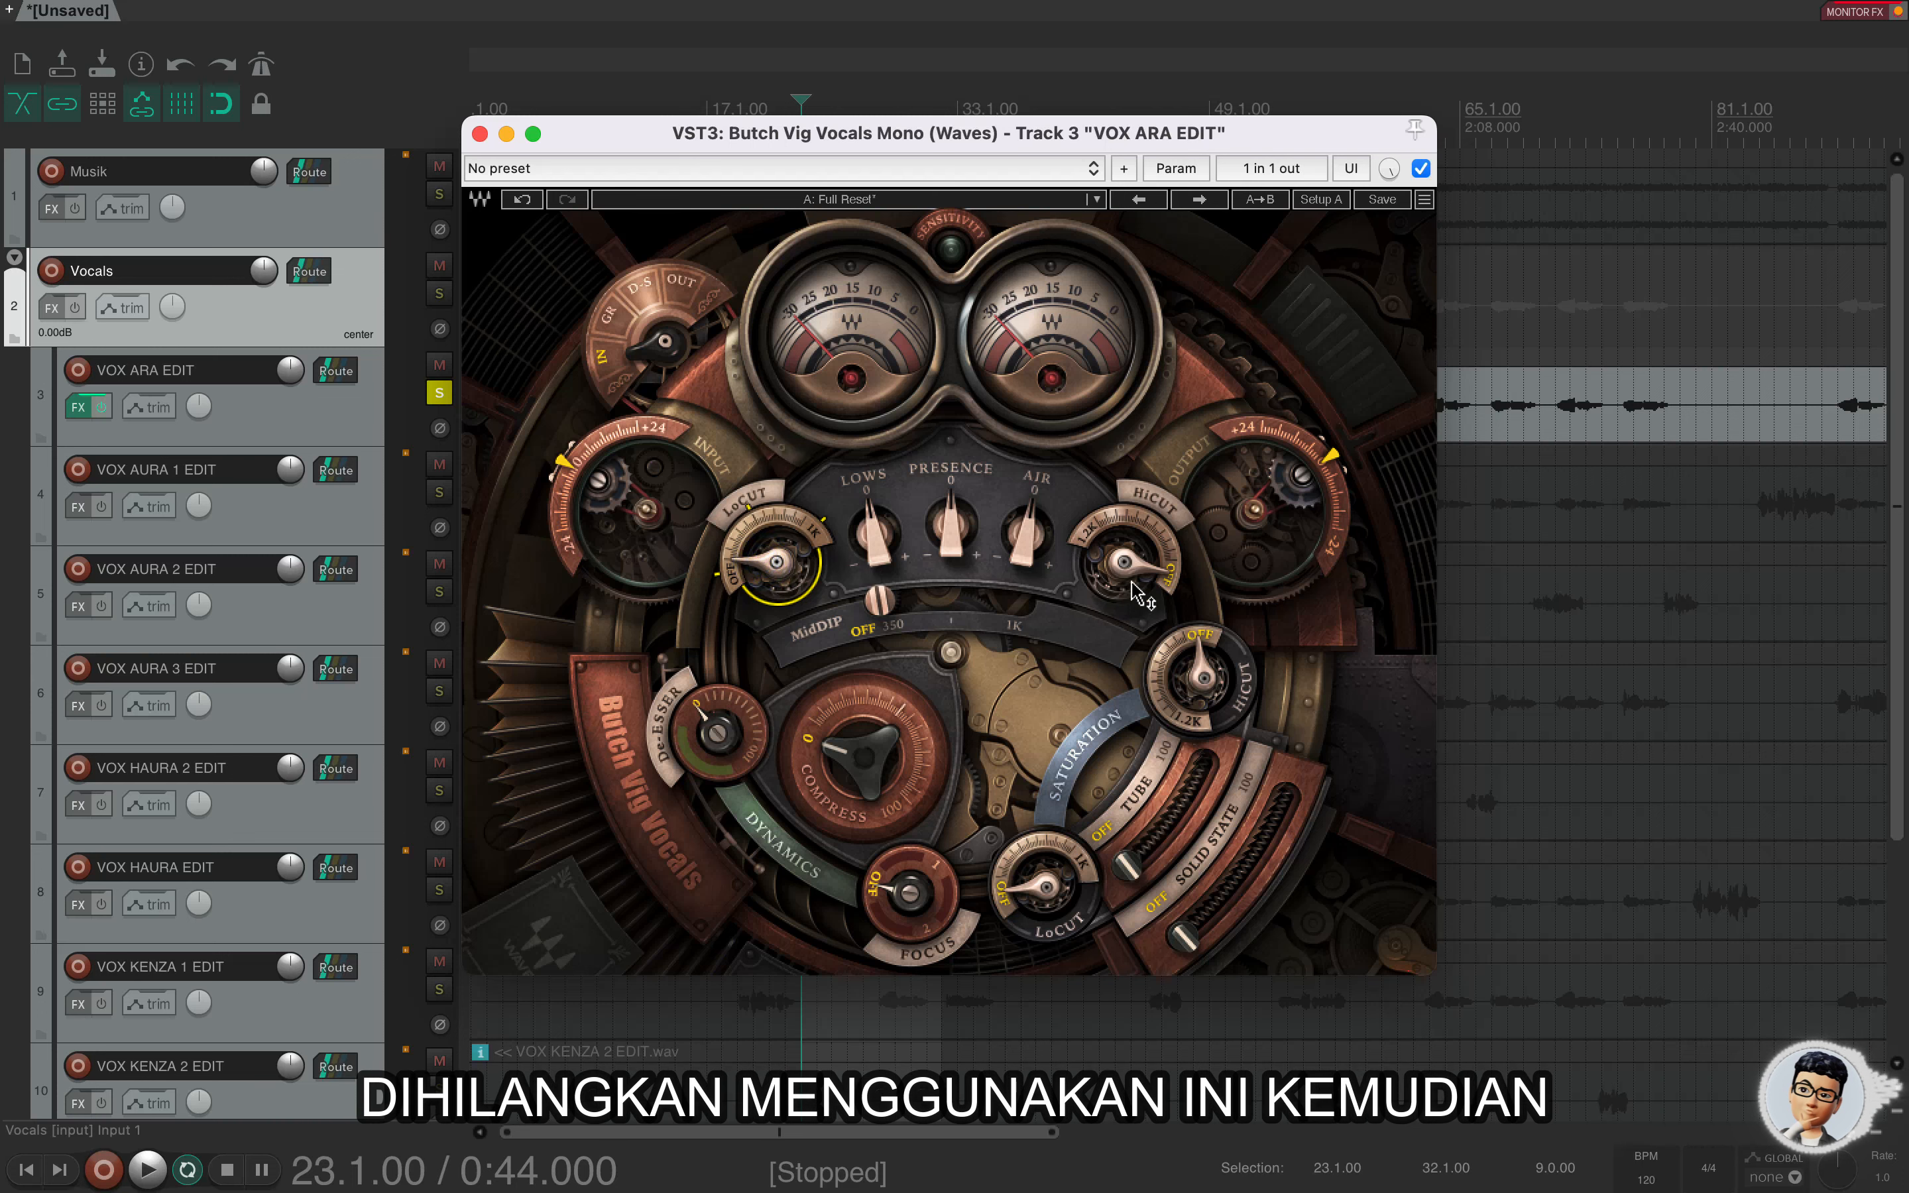
Sweep the HiCut filter beside the Air control during playback and set it to about 11036.6 Hz.
key("space")
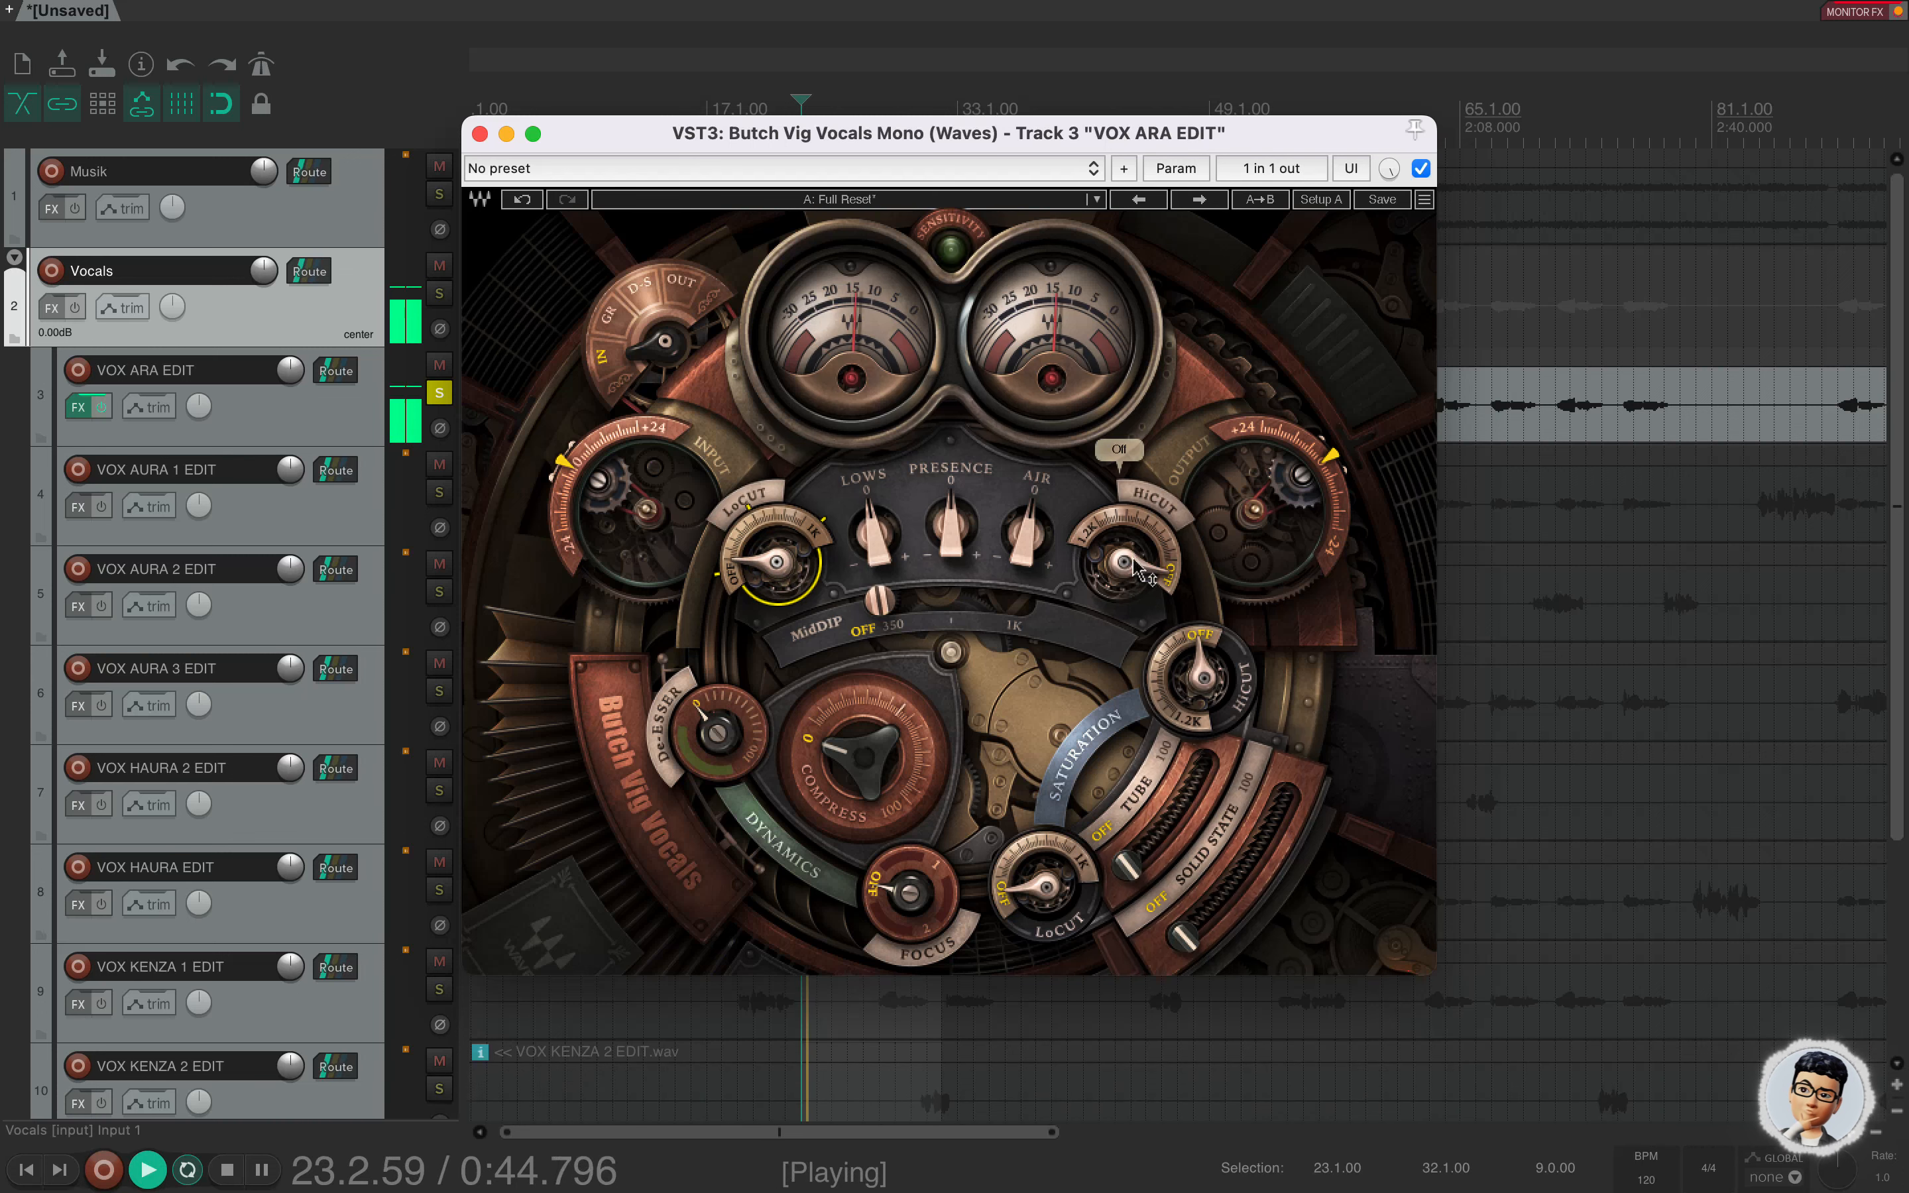
left_click_drag(1137, 580, 1120, 620)
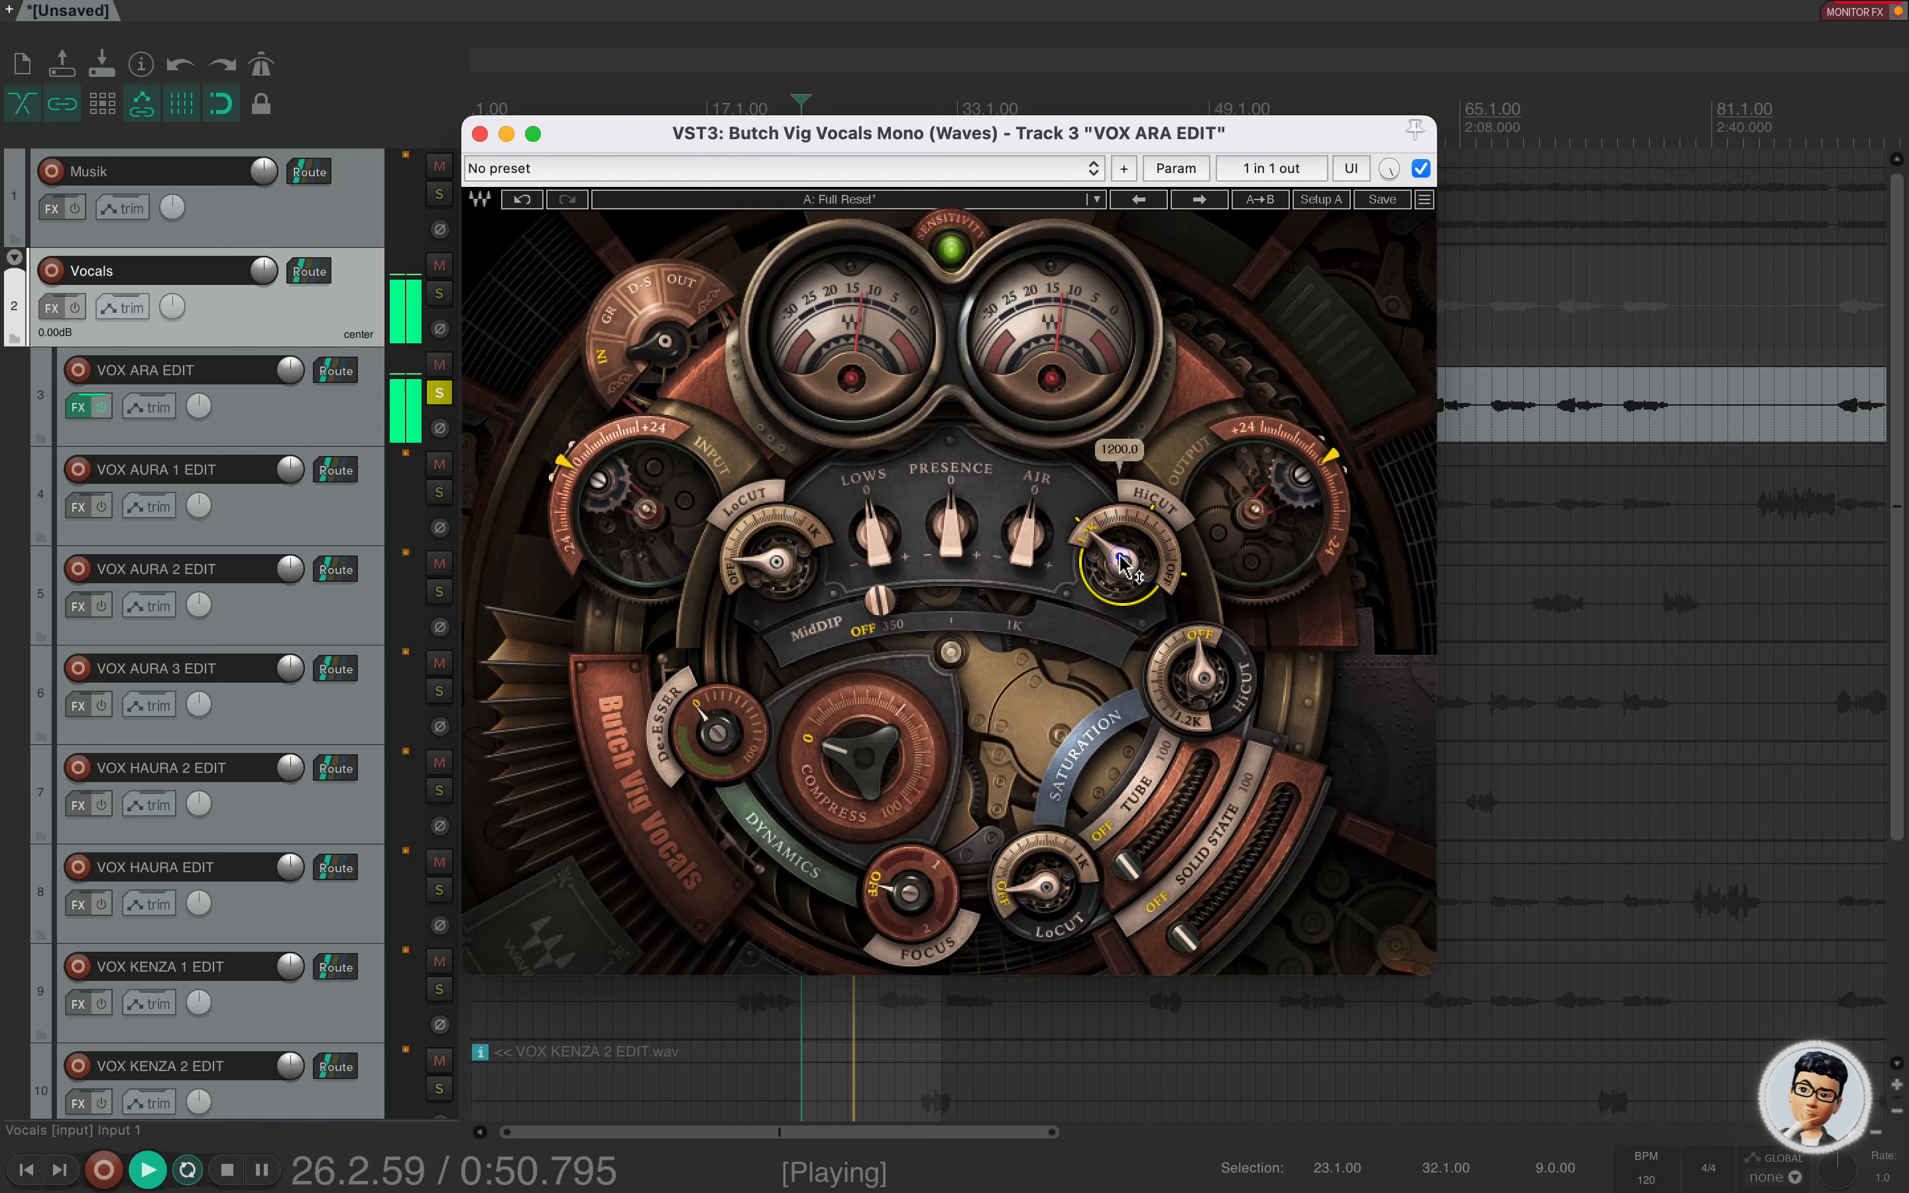
key("space")
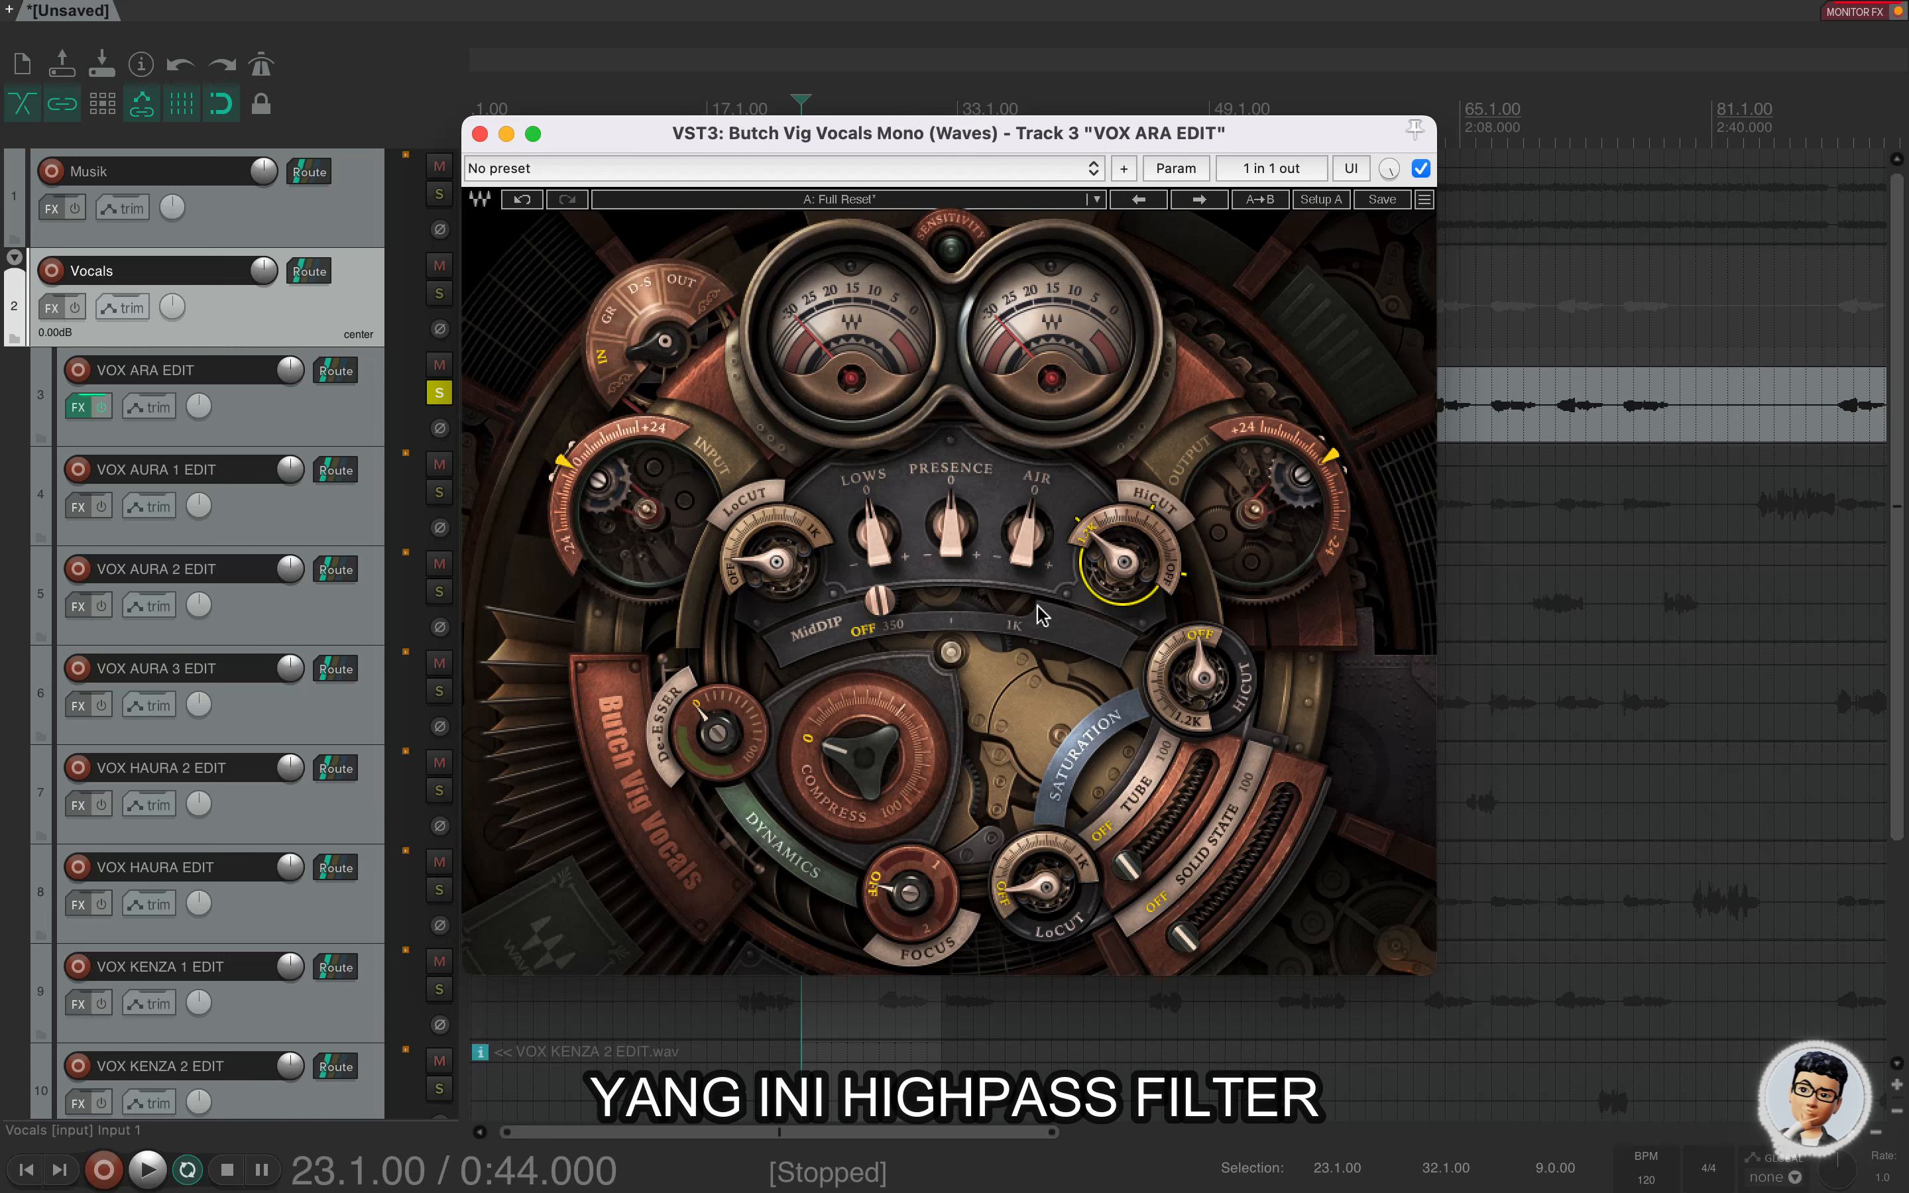
key("space")
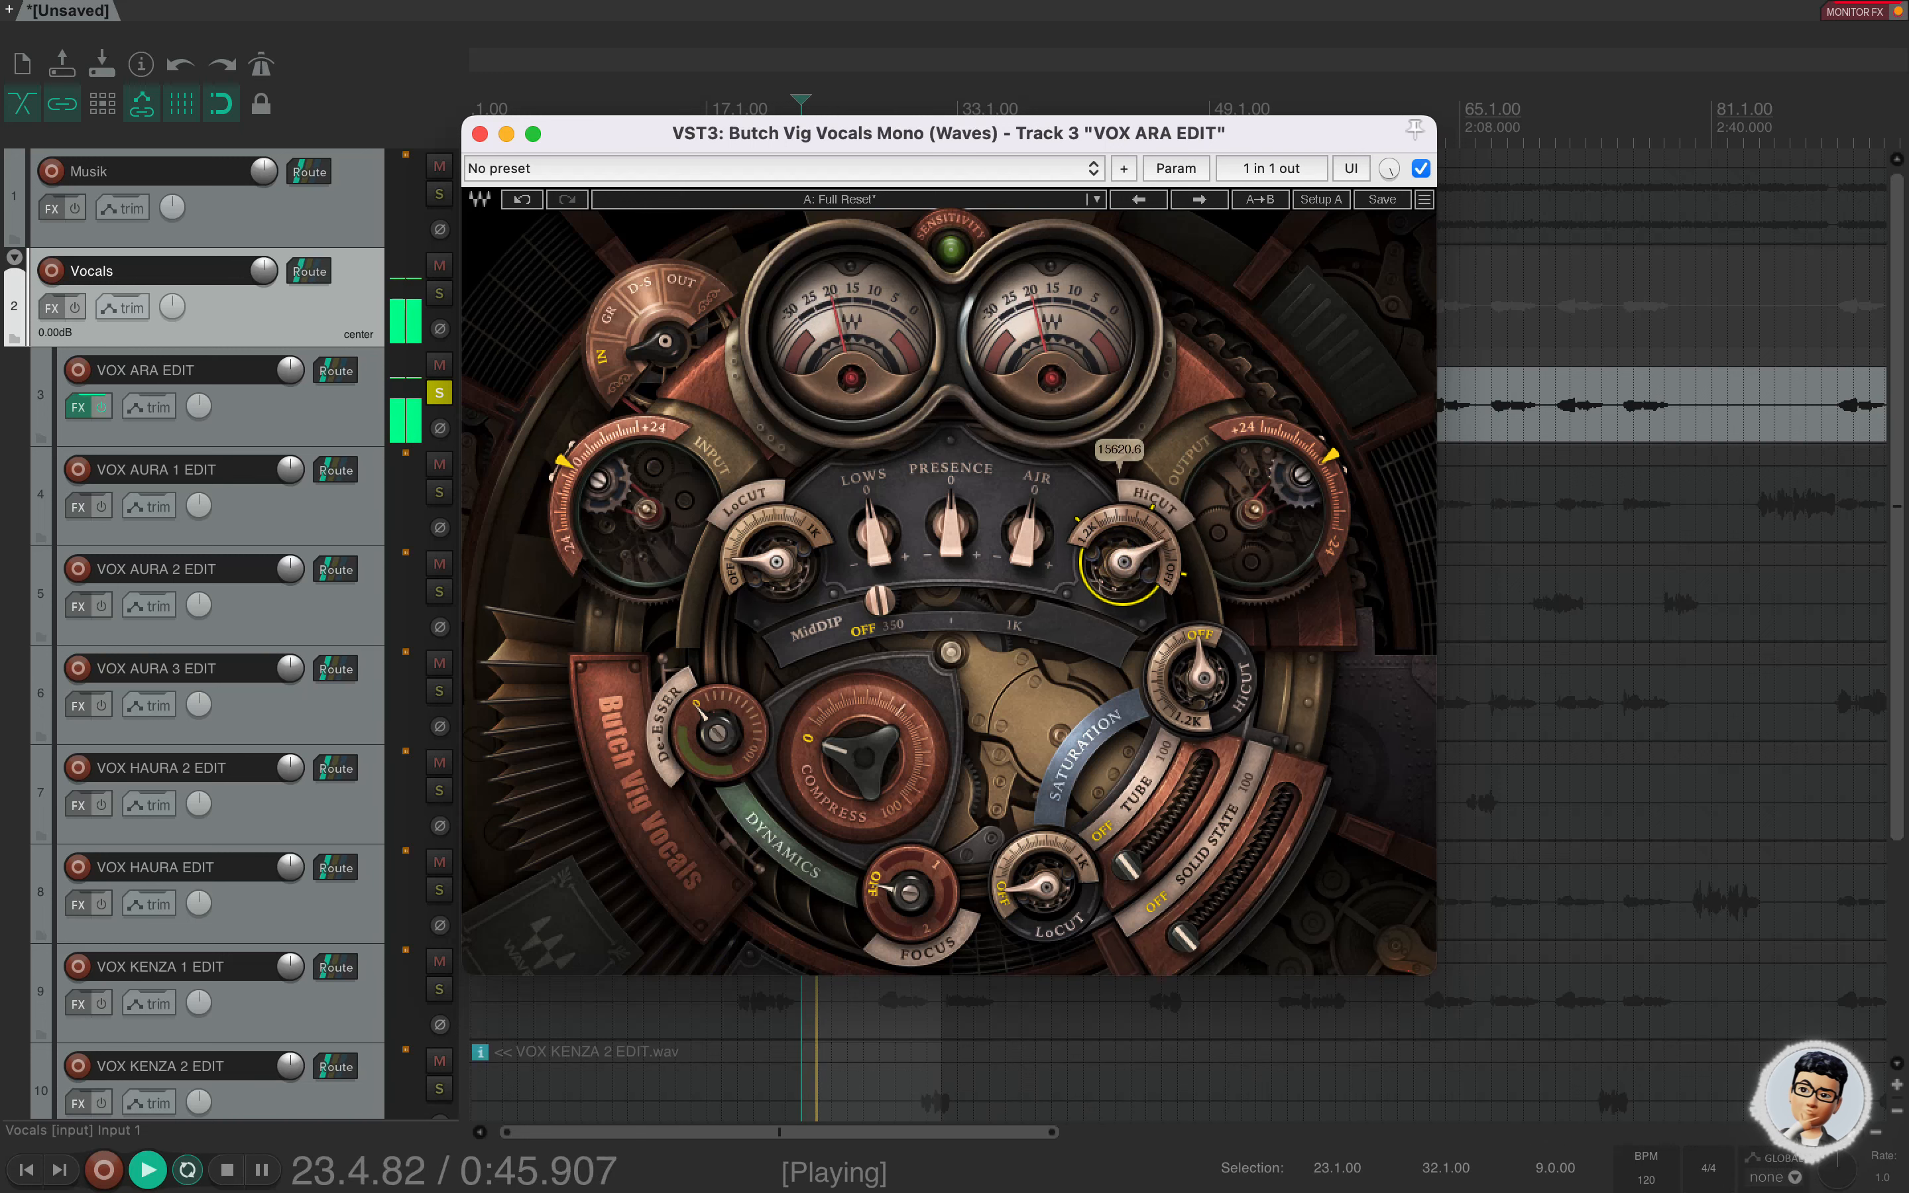
left_click_drag(1114, 567, 1114, 529)
key("space")
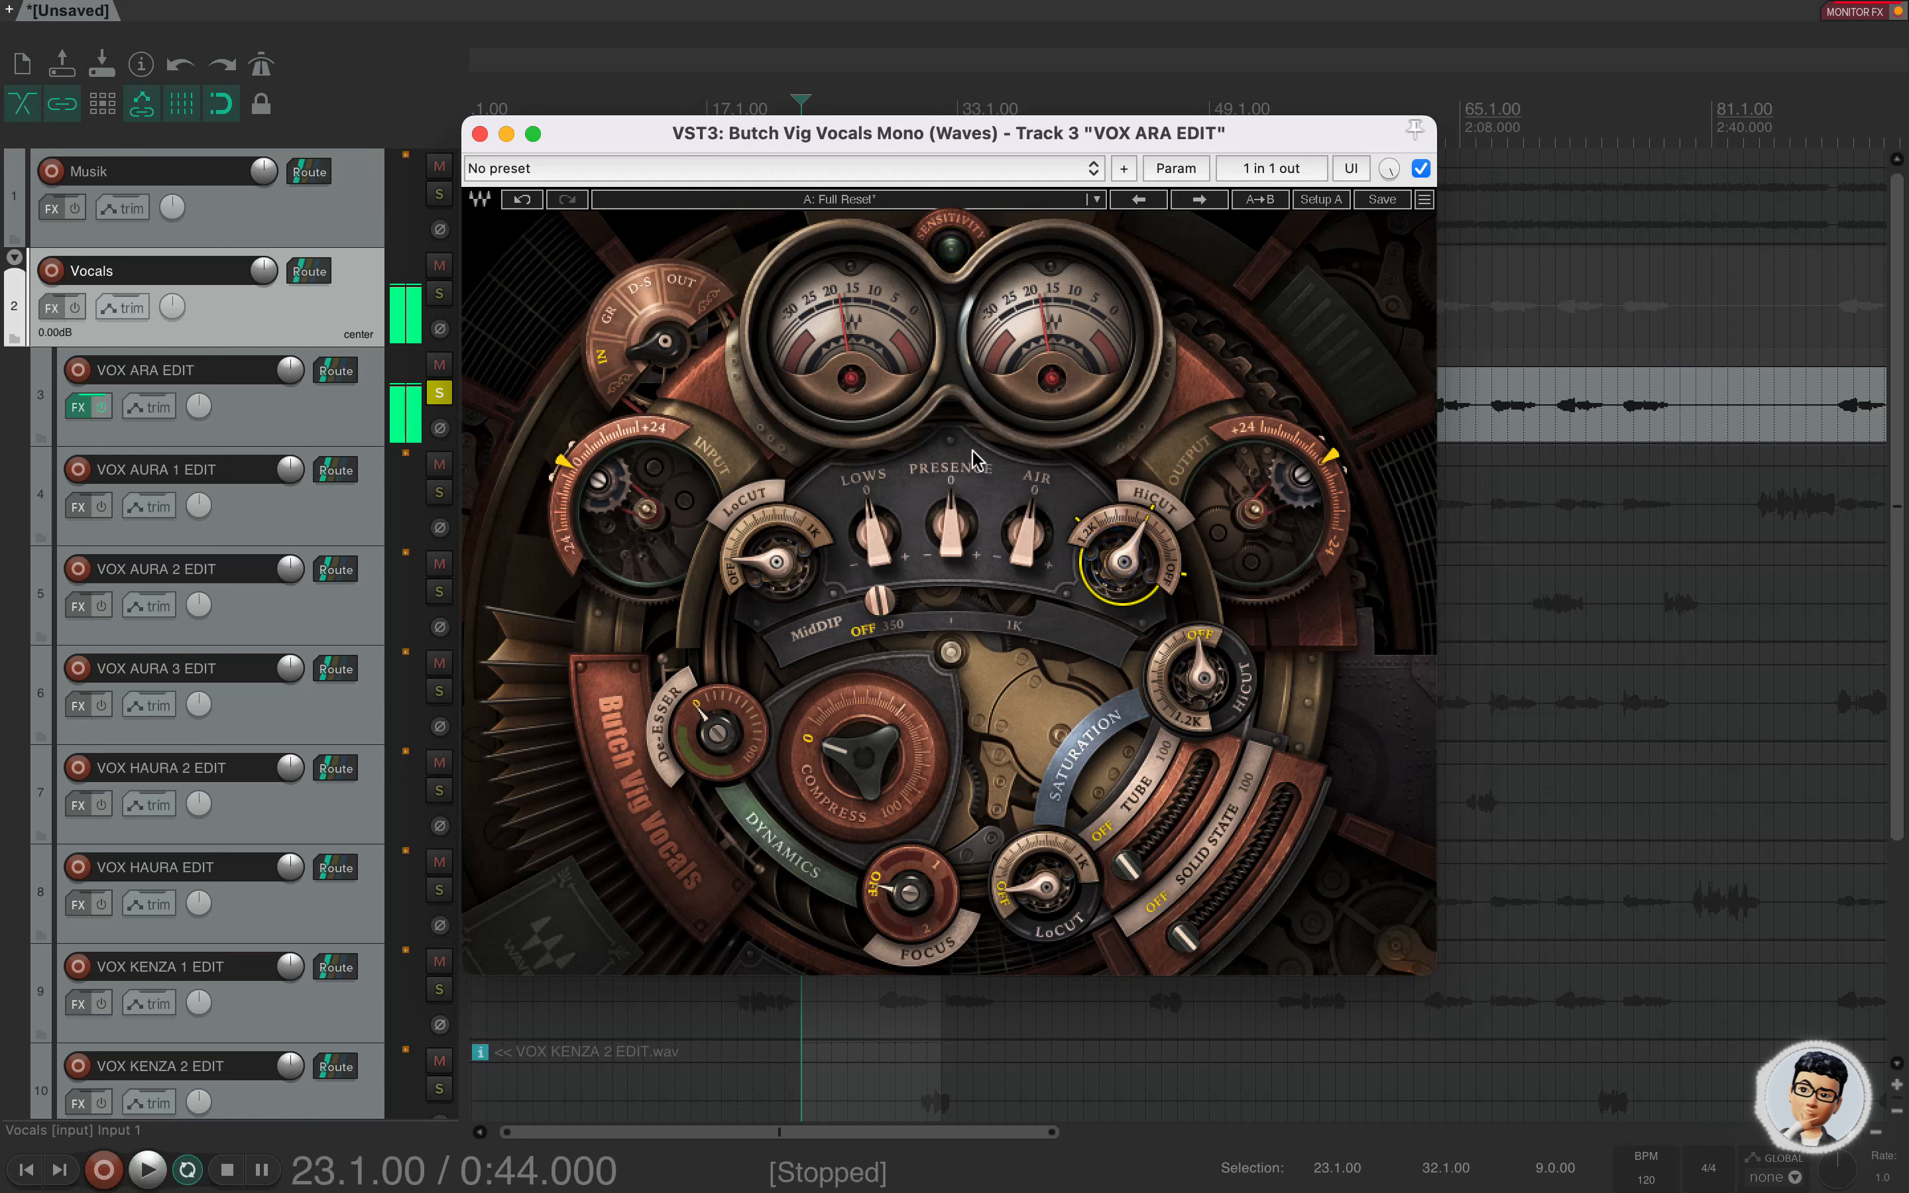
Boost the vocal's Lows and raise Presence to about 2.2 while auditioning the selection.
left_click_drag(776, 150, 988, 231)
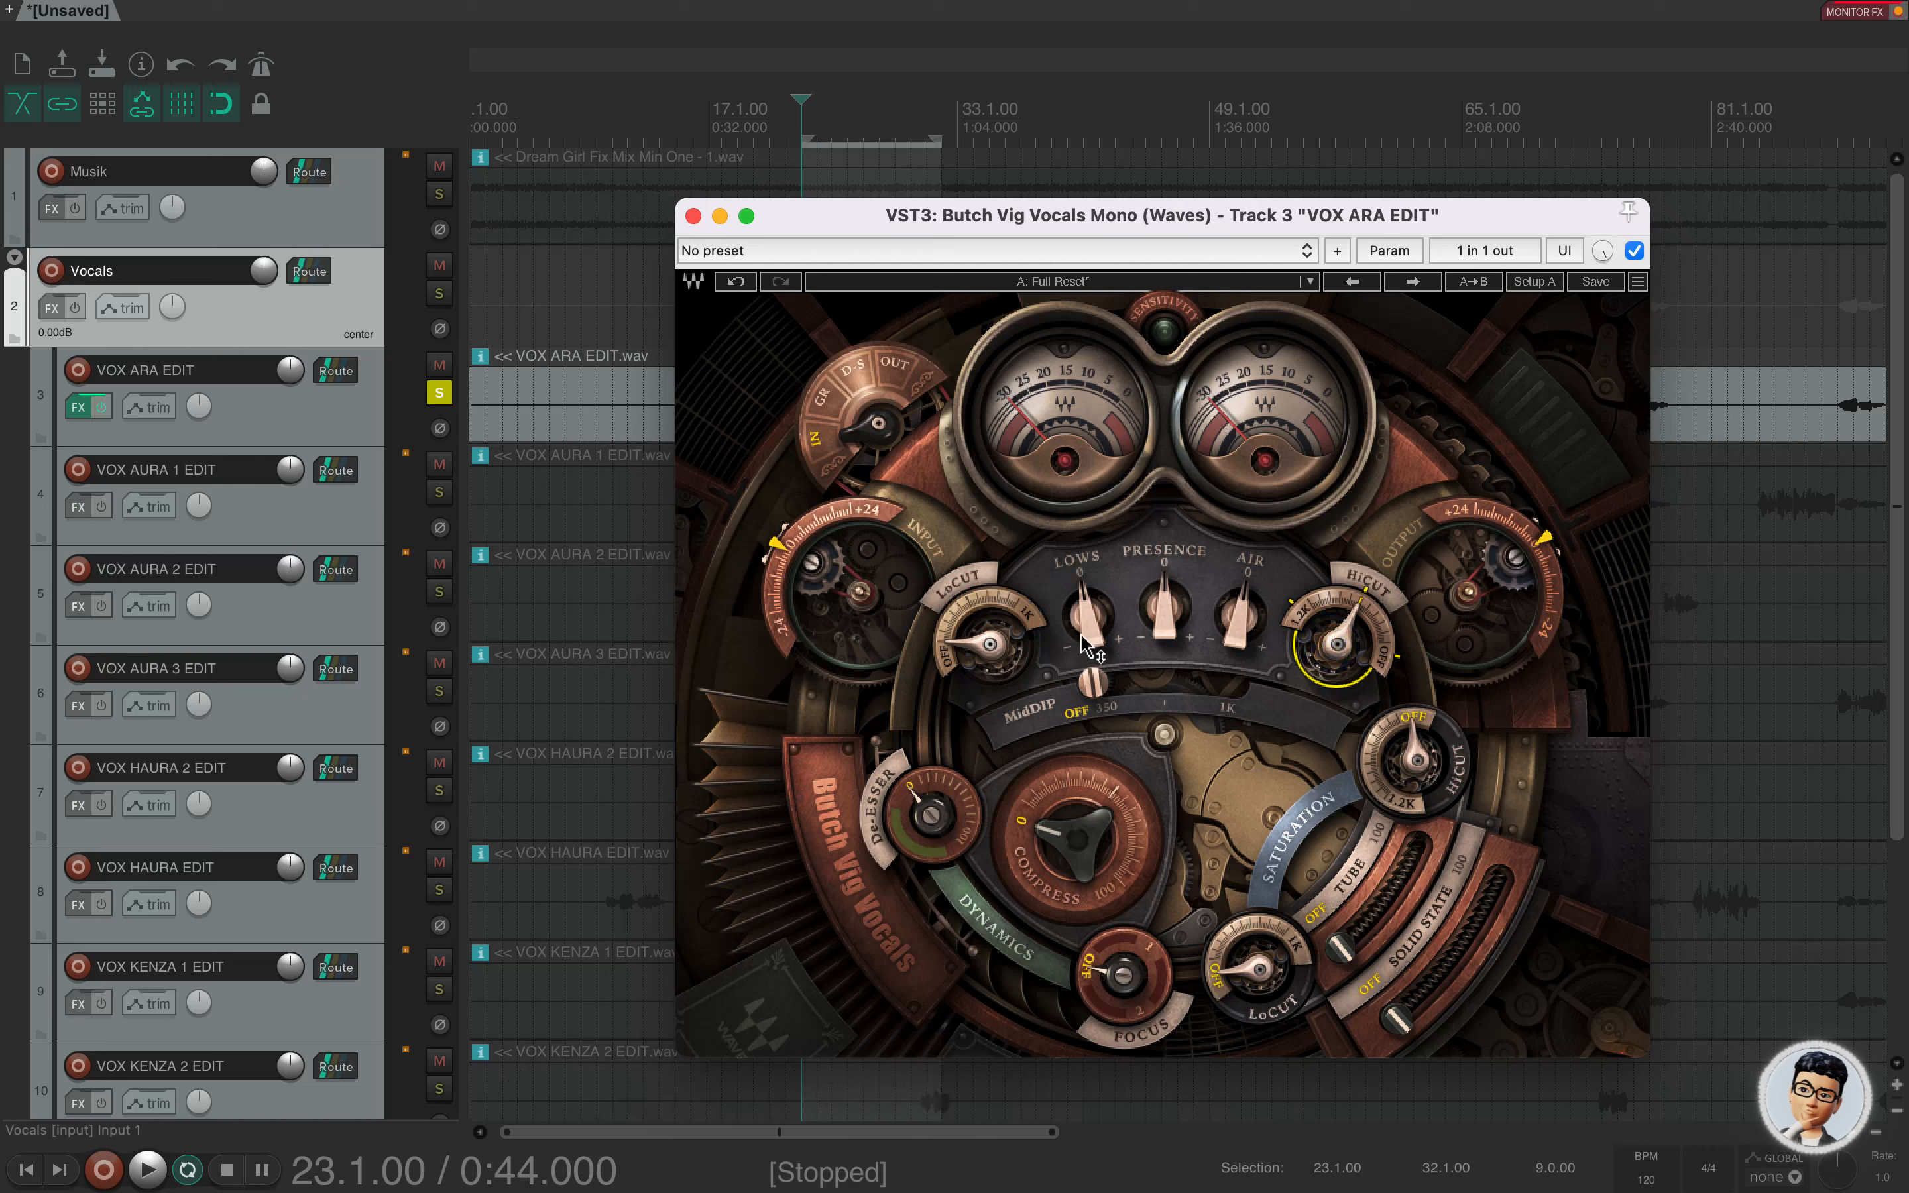
mouse_move(1084, 627)
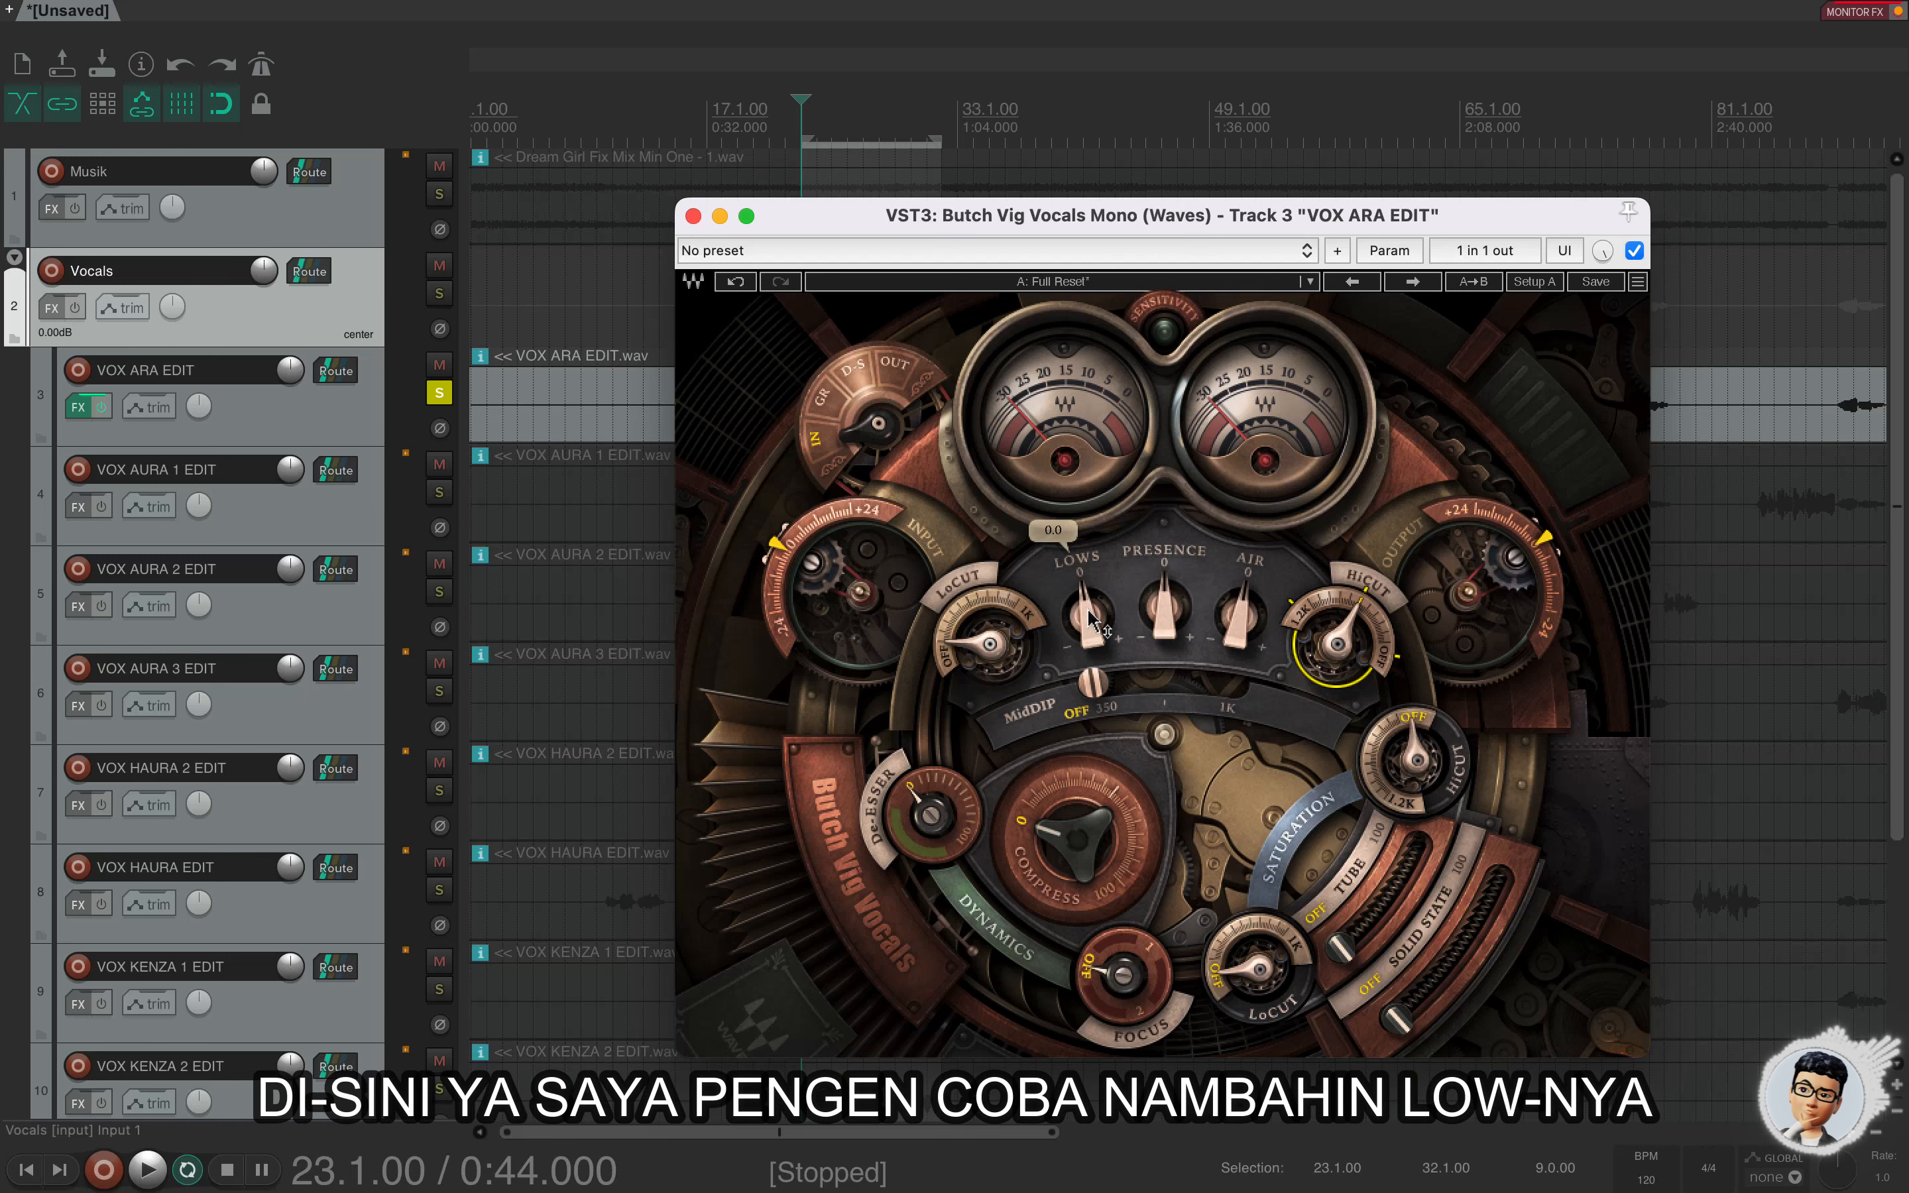
key("space")
left_click_drag(1092, 624, 1172, 617)
key("space")
key("space")
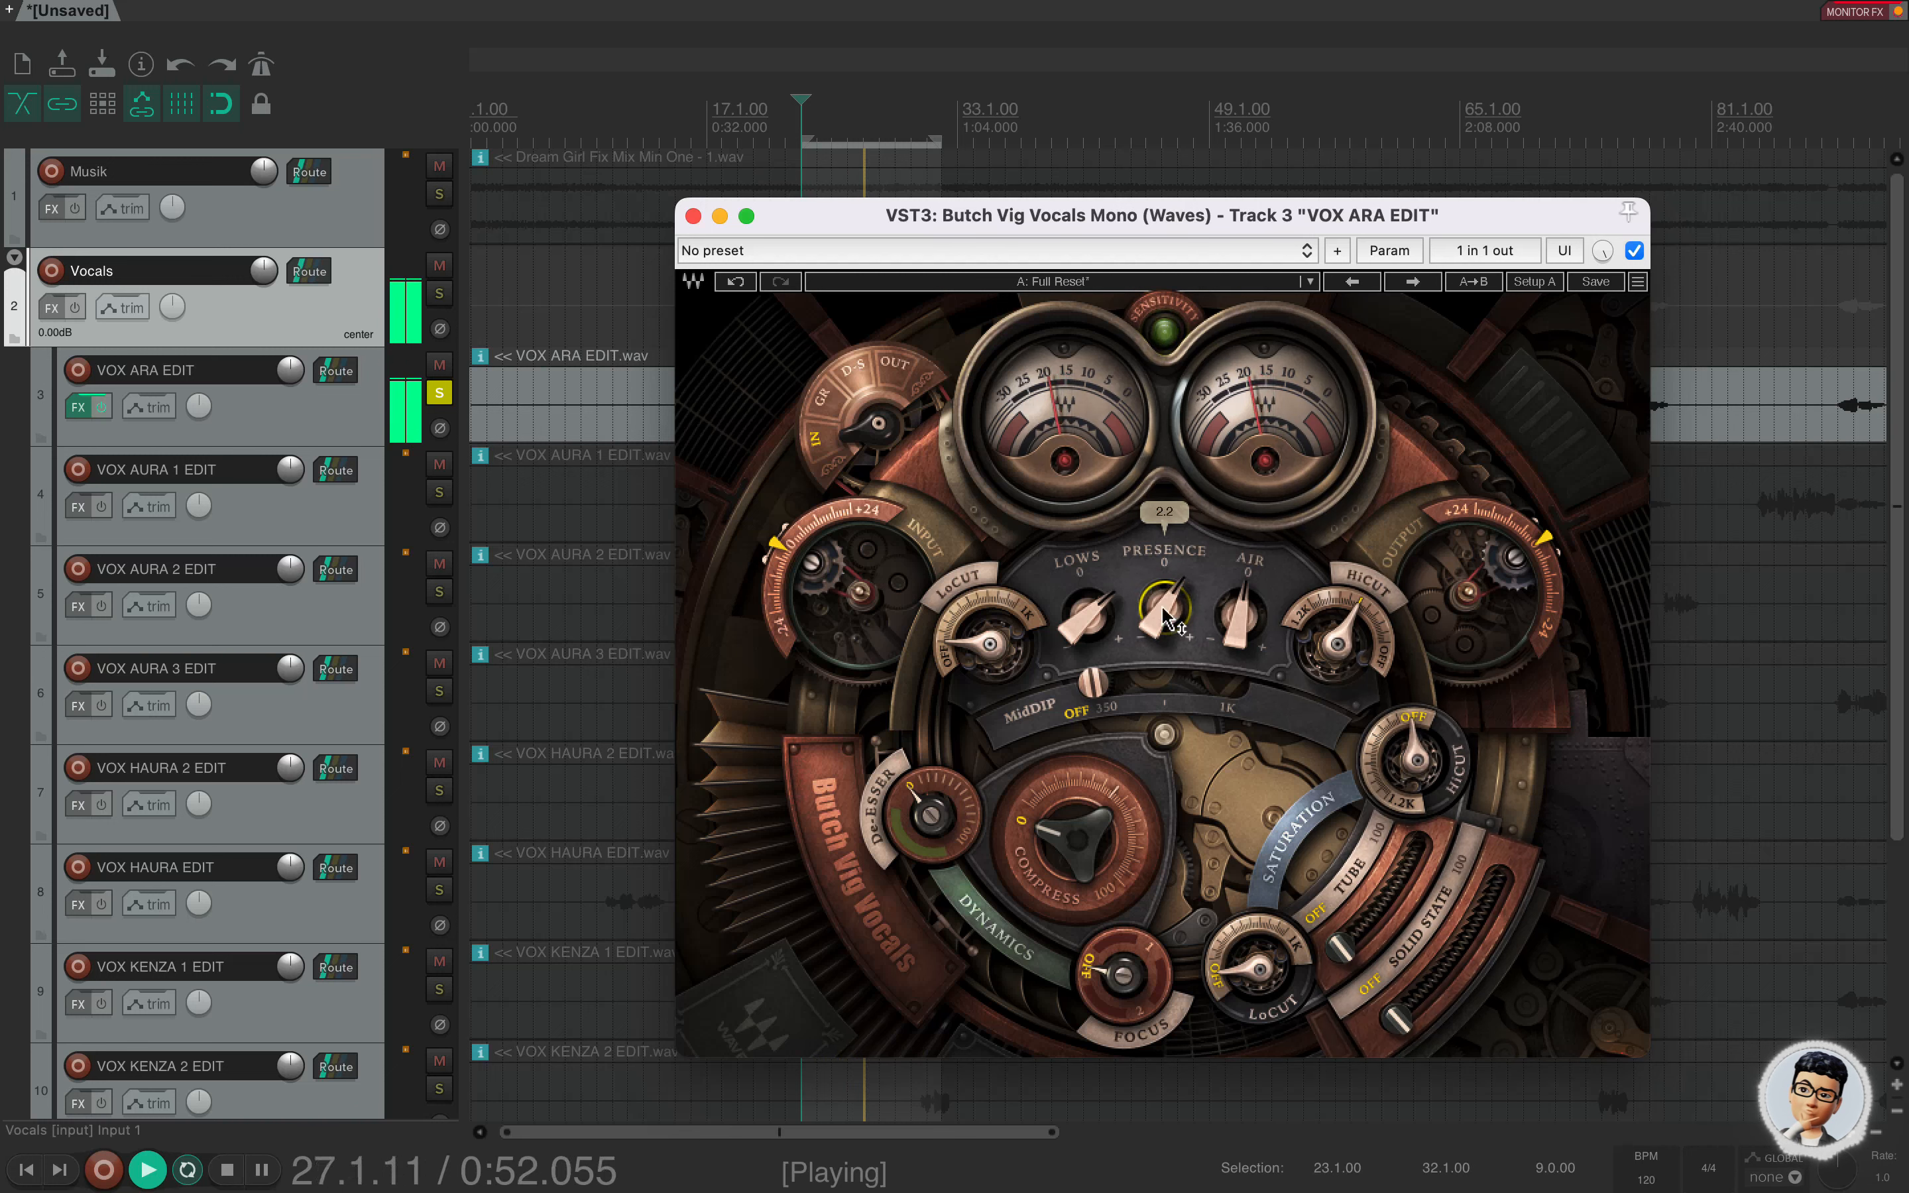
key("space")
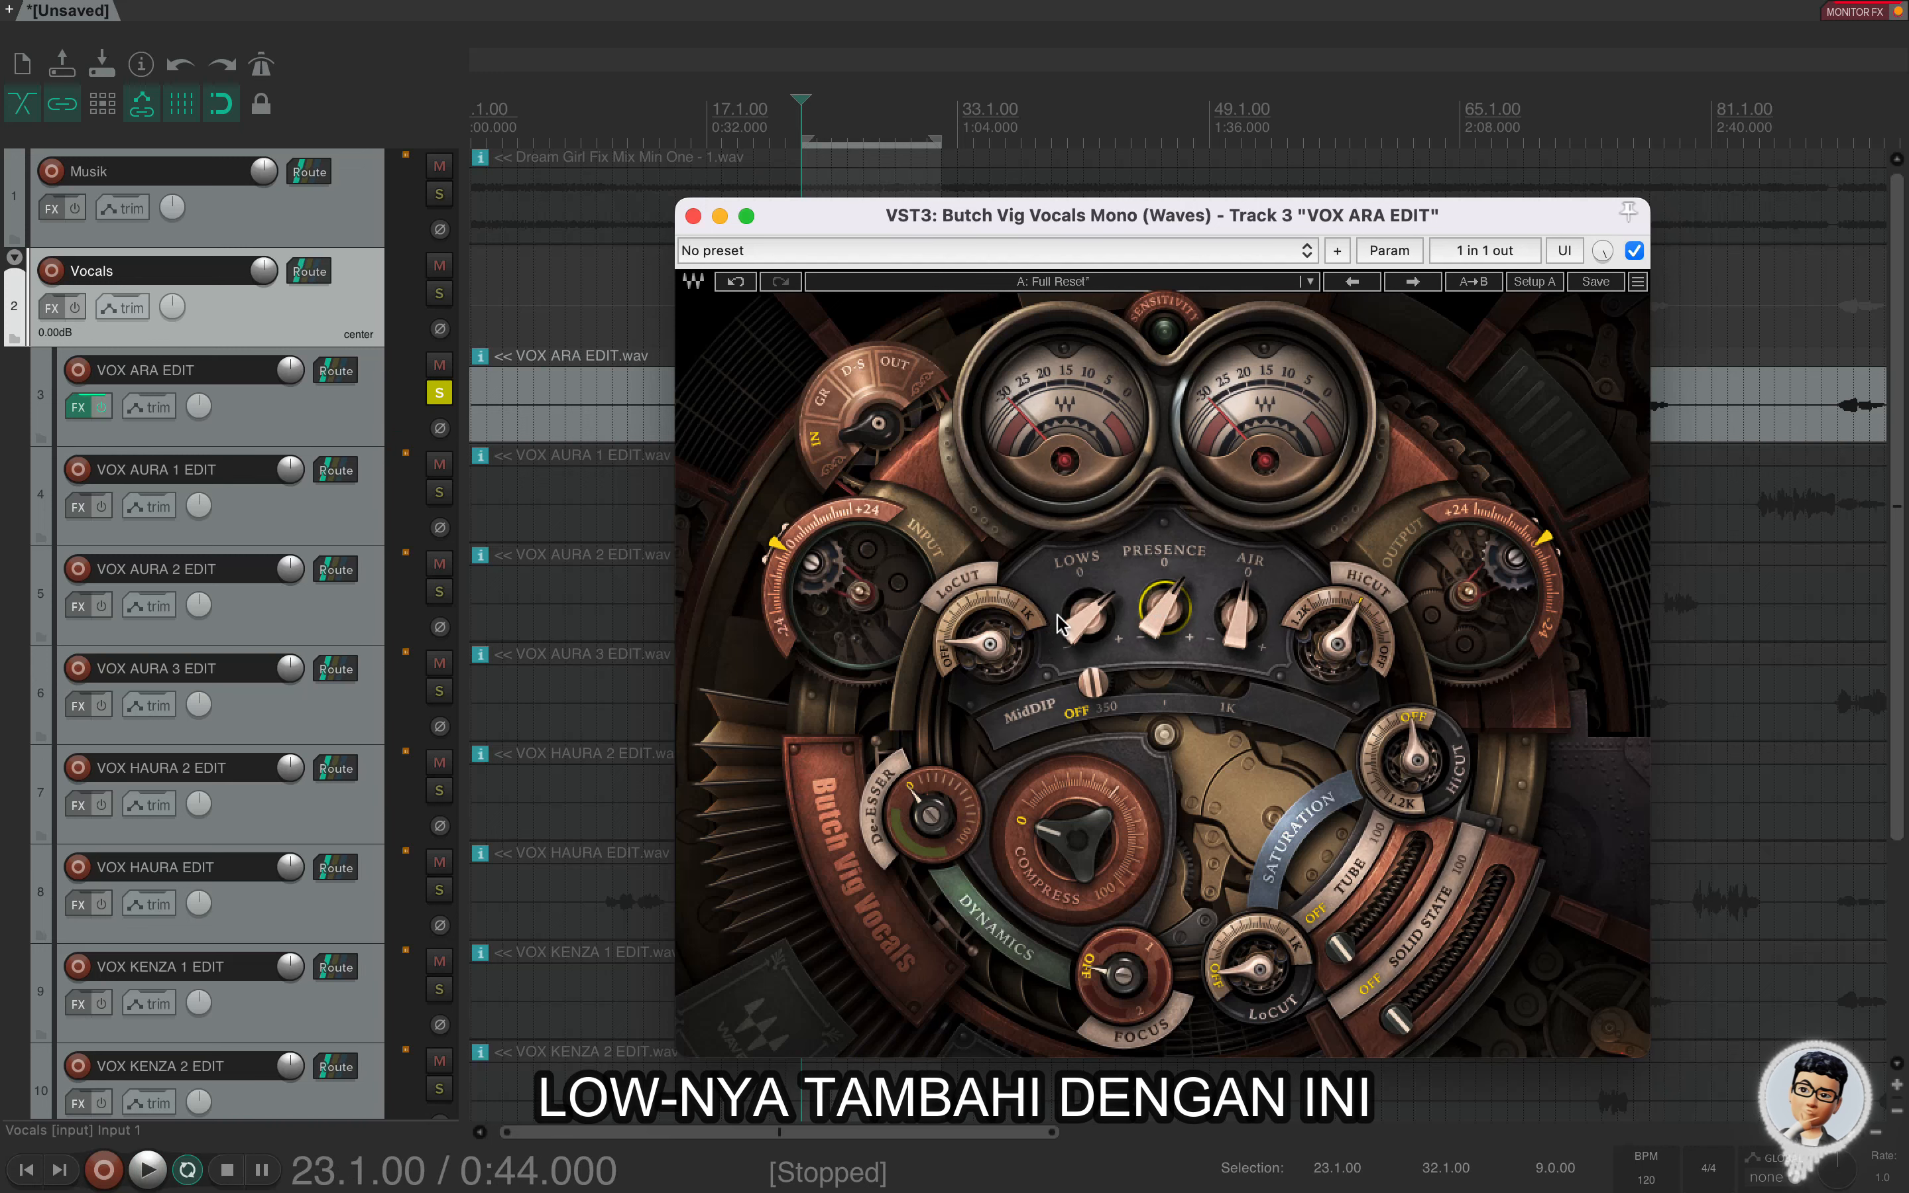
Boost Air and raise Lows further while the selected vocal phrase plays.
mouse_move(1081, 638)
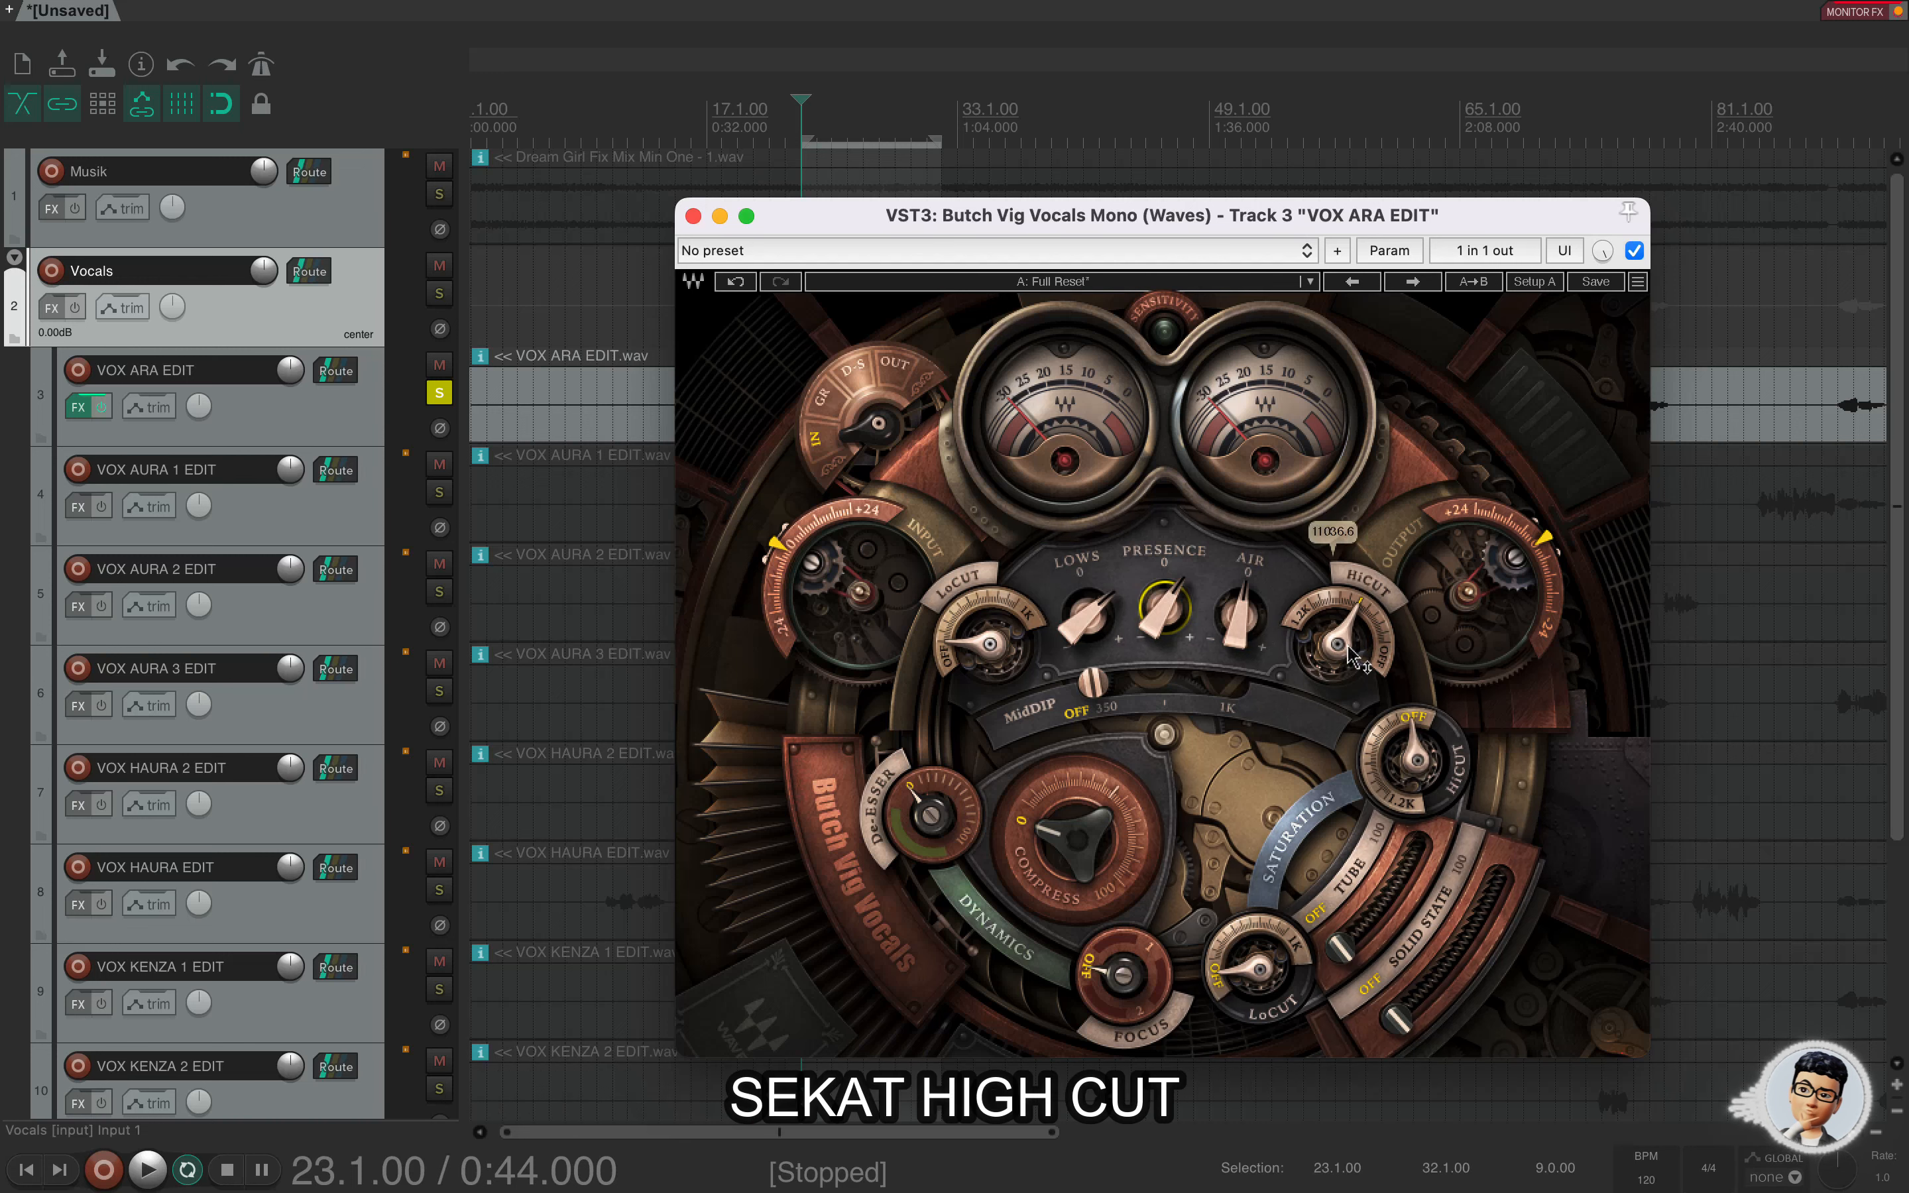
left_click_drag(1240, 629, 1240, 628)
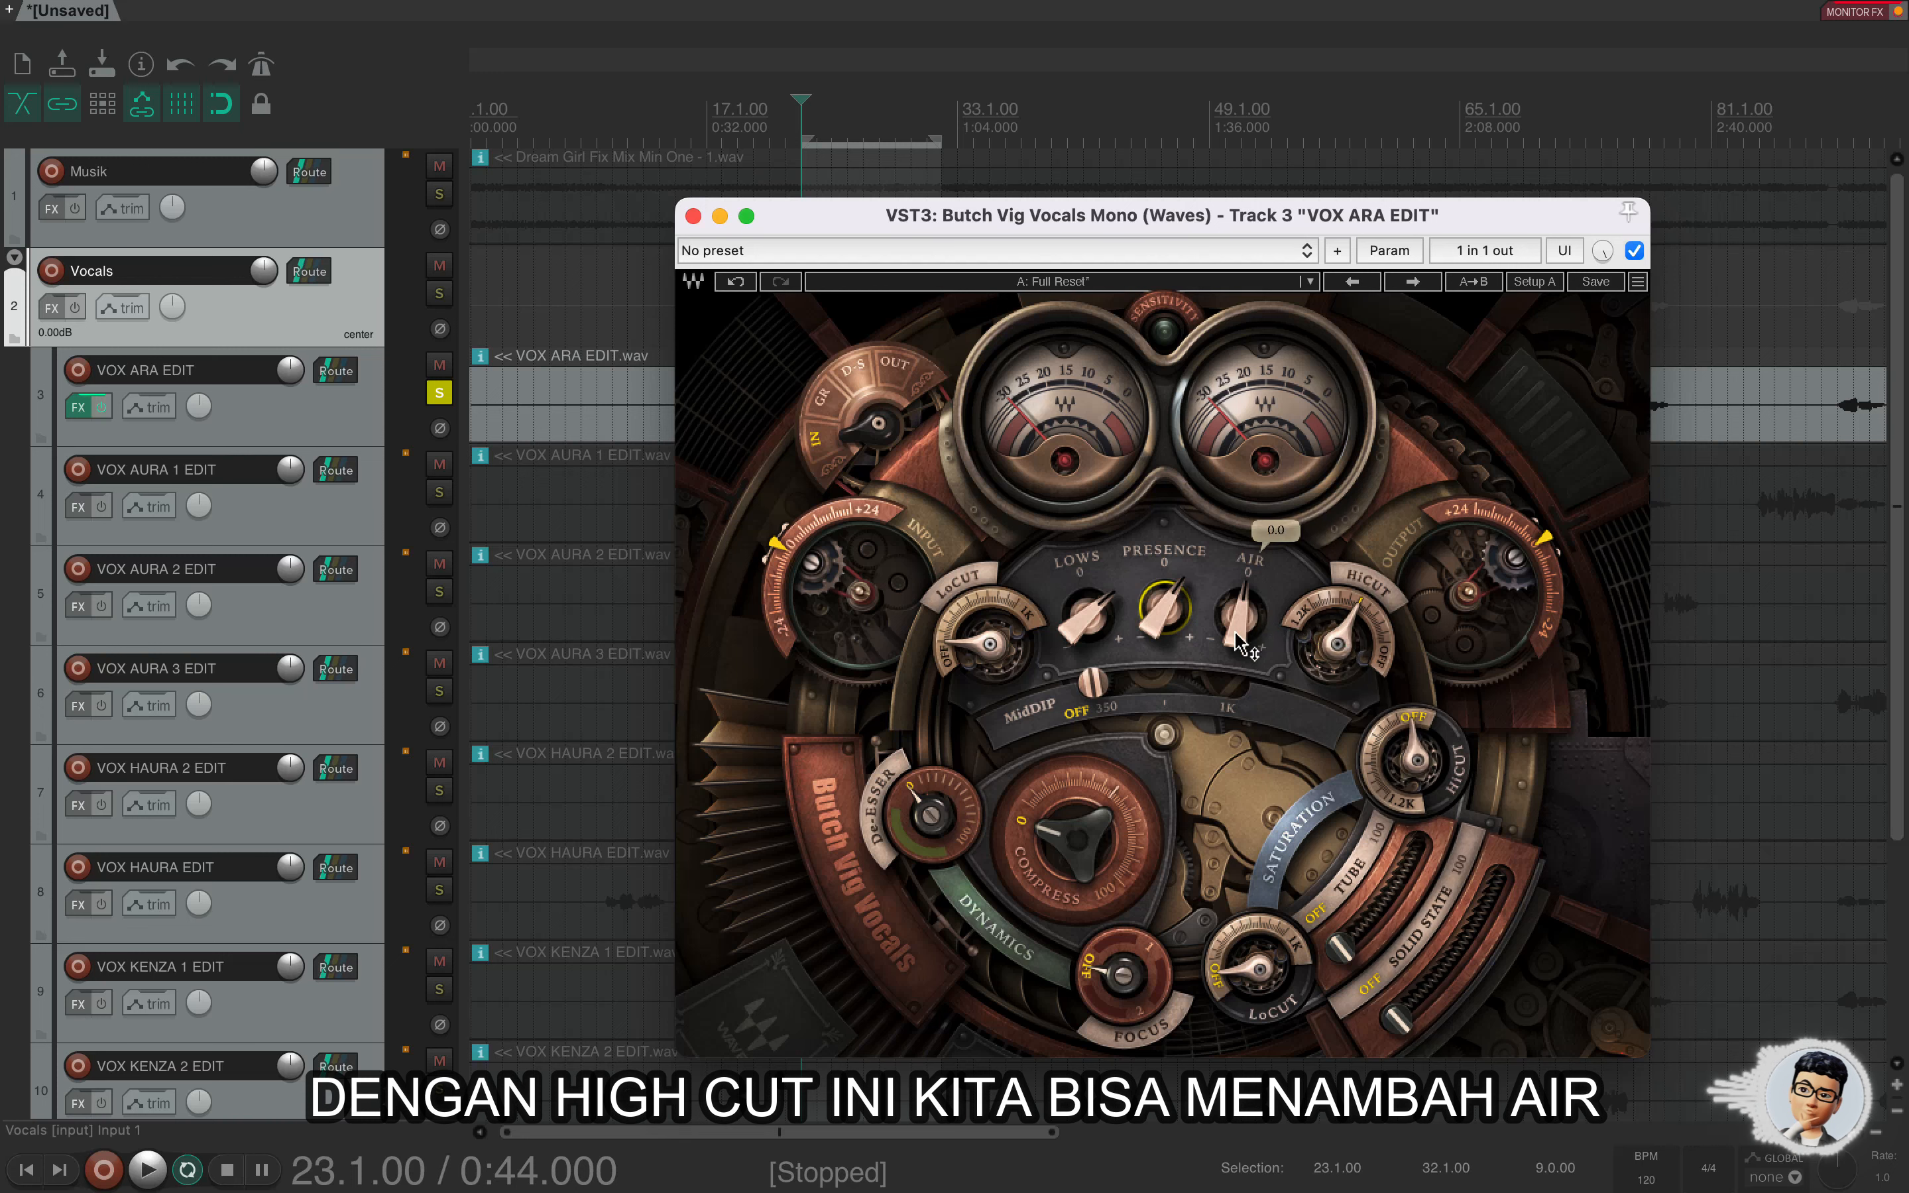
mouse_move(1240, 623)
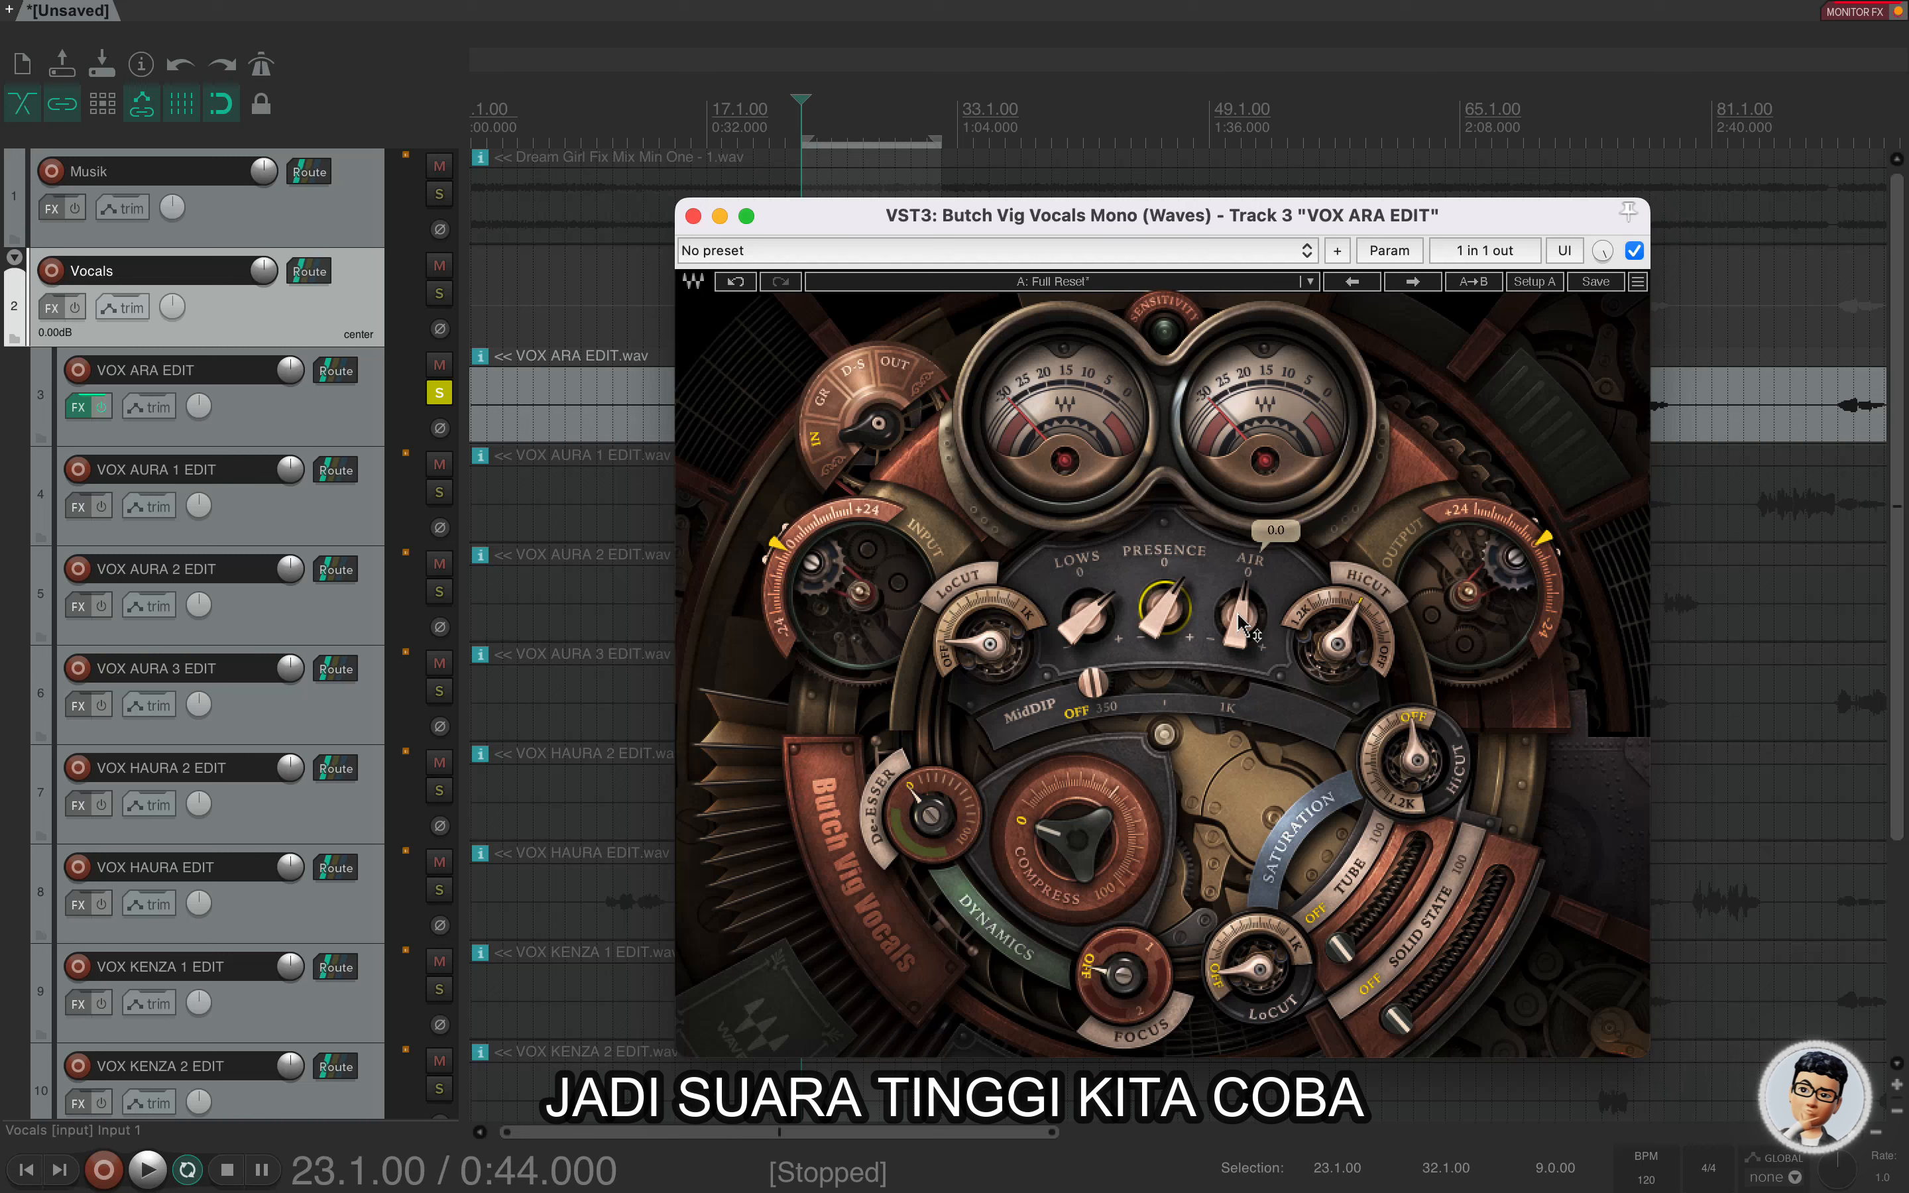
key("space")
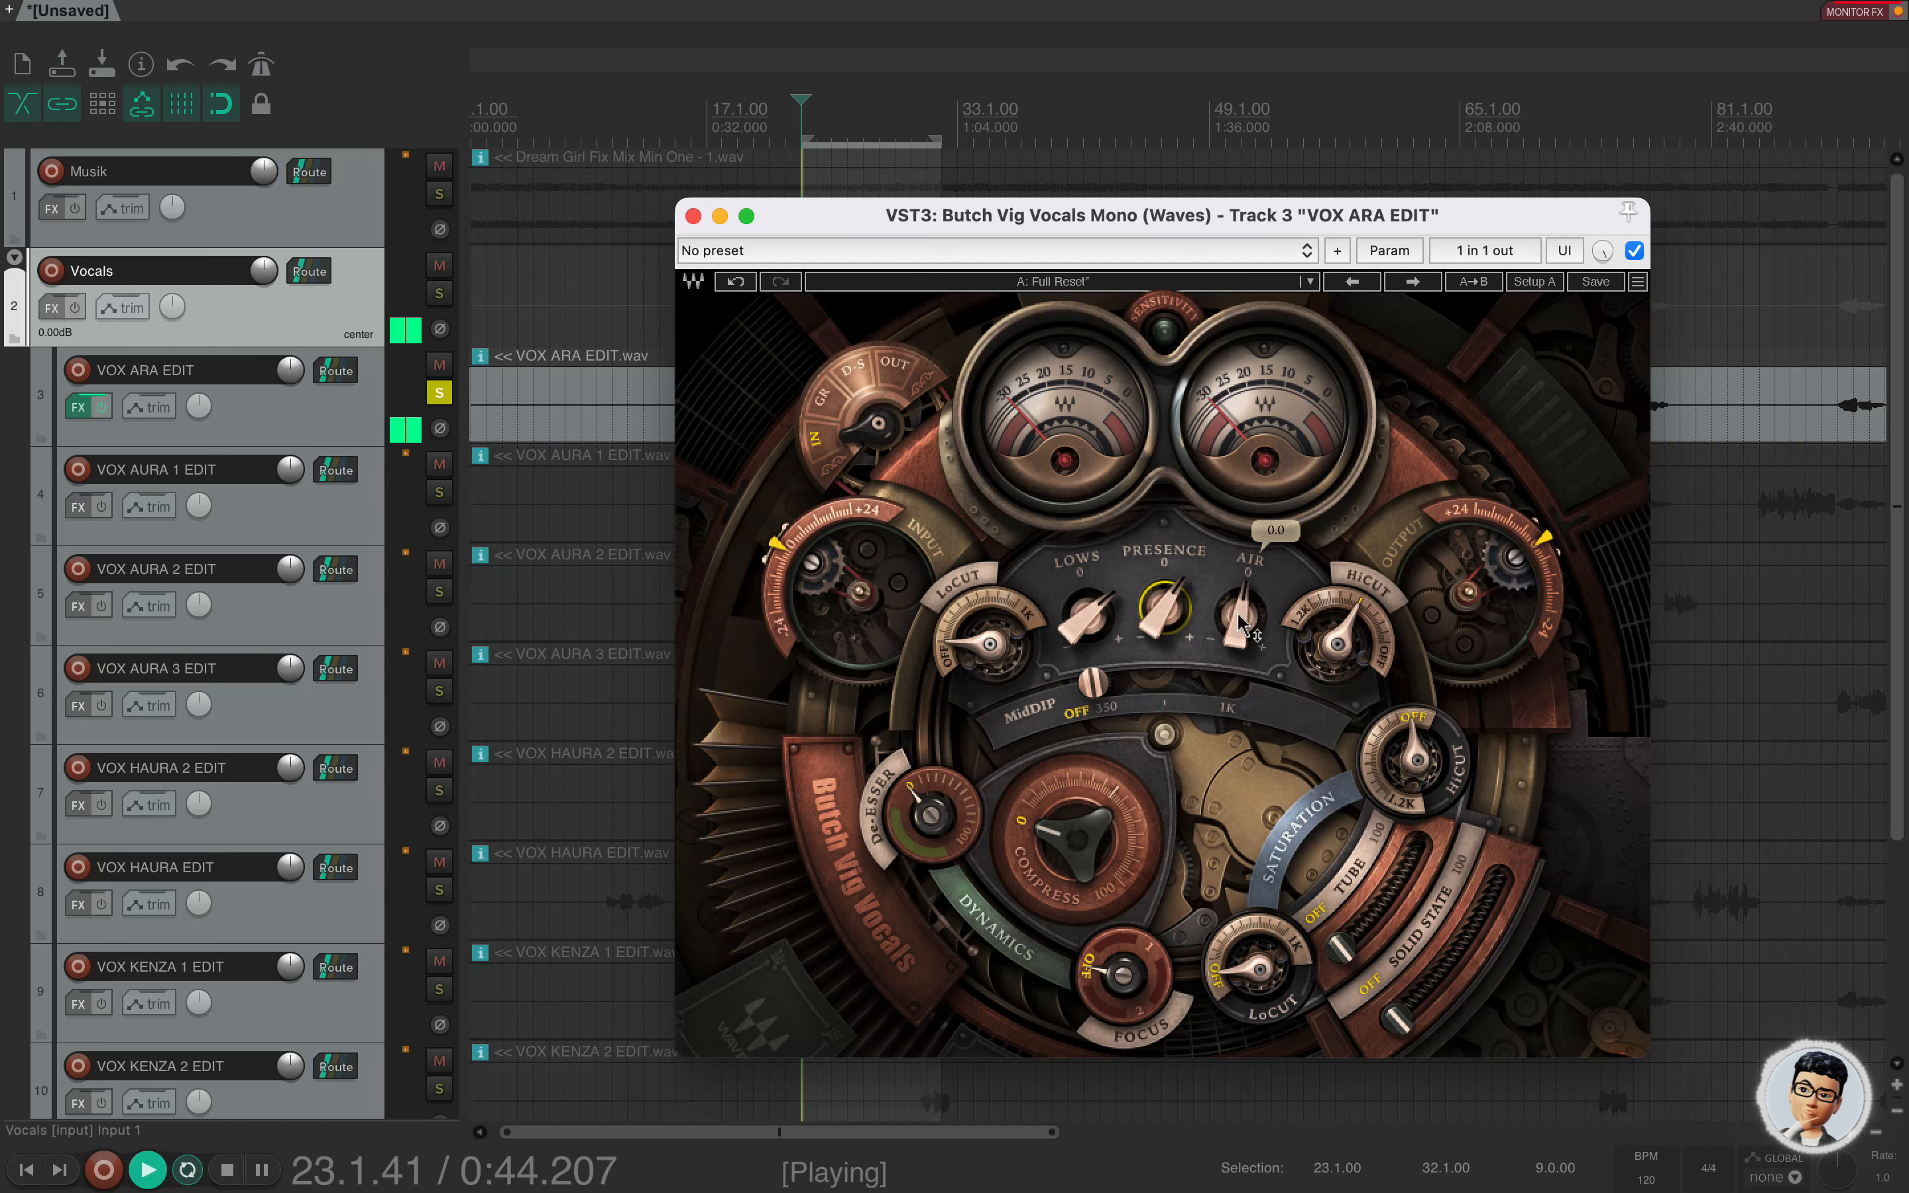
mouse_move(1240, 623)
left_mouse_down()
mouse_move(1240, 553)
mouse_move(1240, 597)
left_mouse_up()
left_click_drag(1120, 627, 1114, 623)
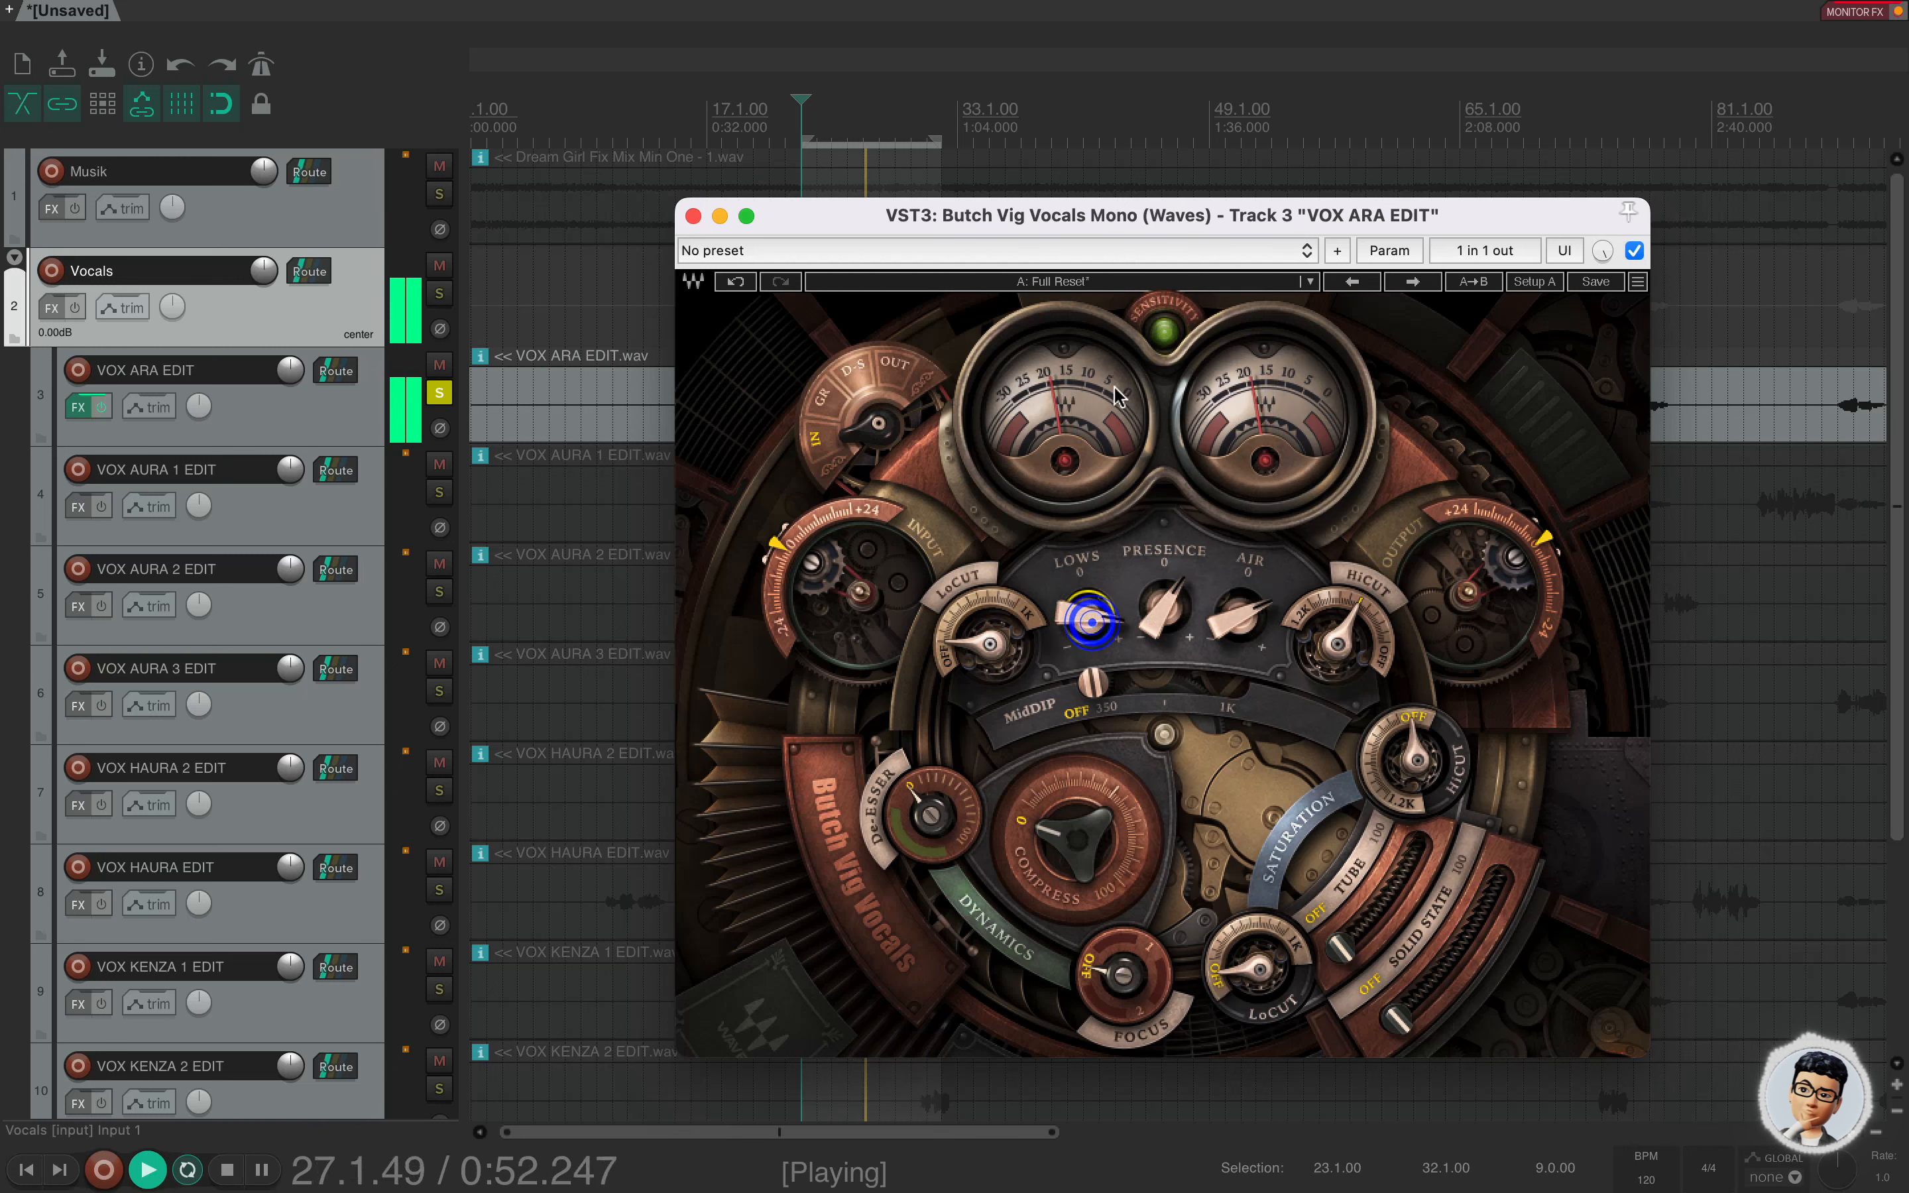
Compare the selected vocal phrase with Butch Vig Vocals bypassed and re-enabled.
key("space")
left_click(1635, 251)
key("space")
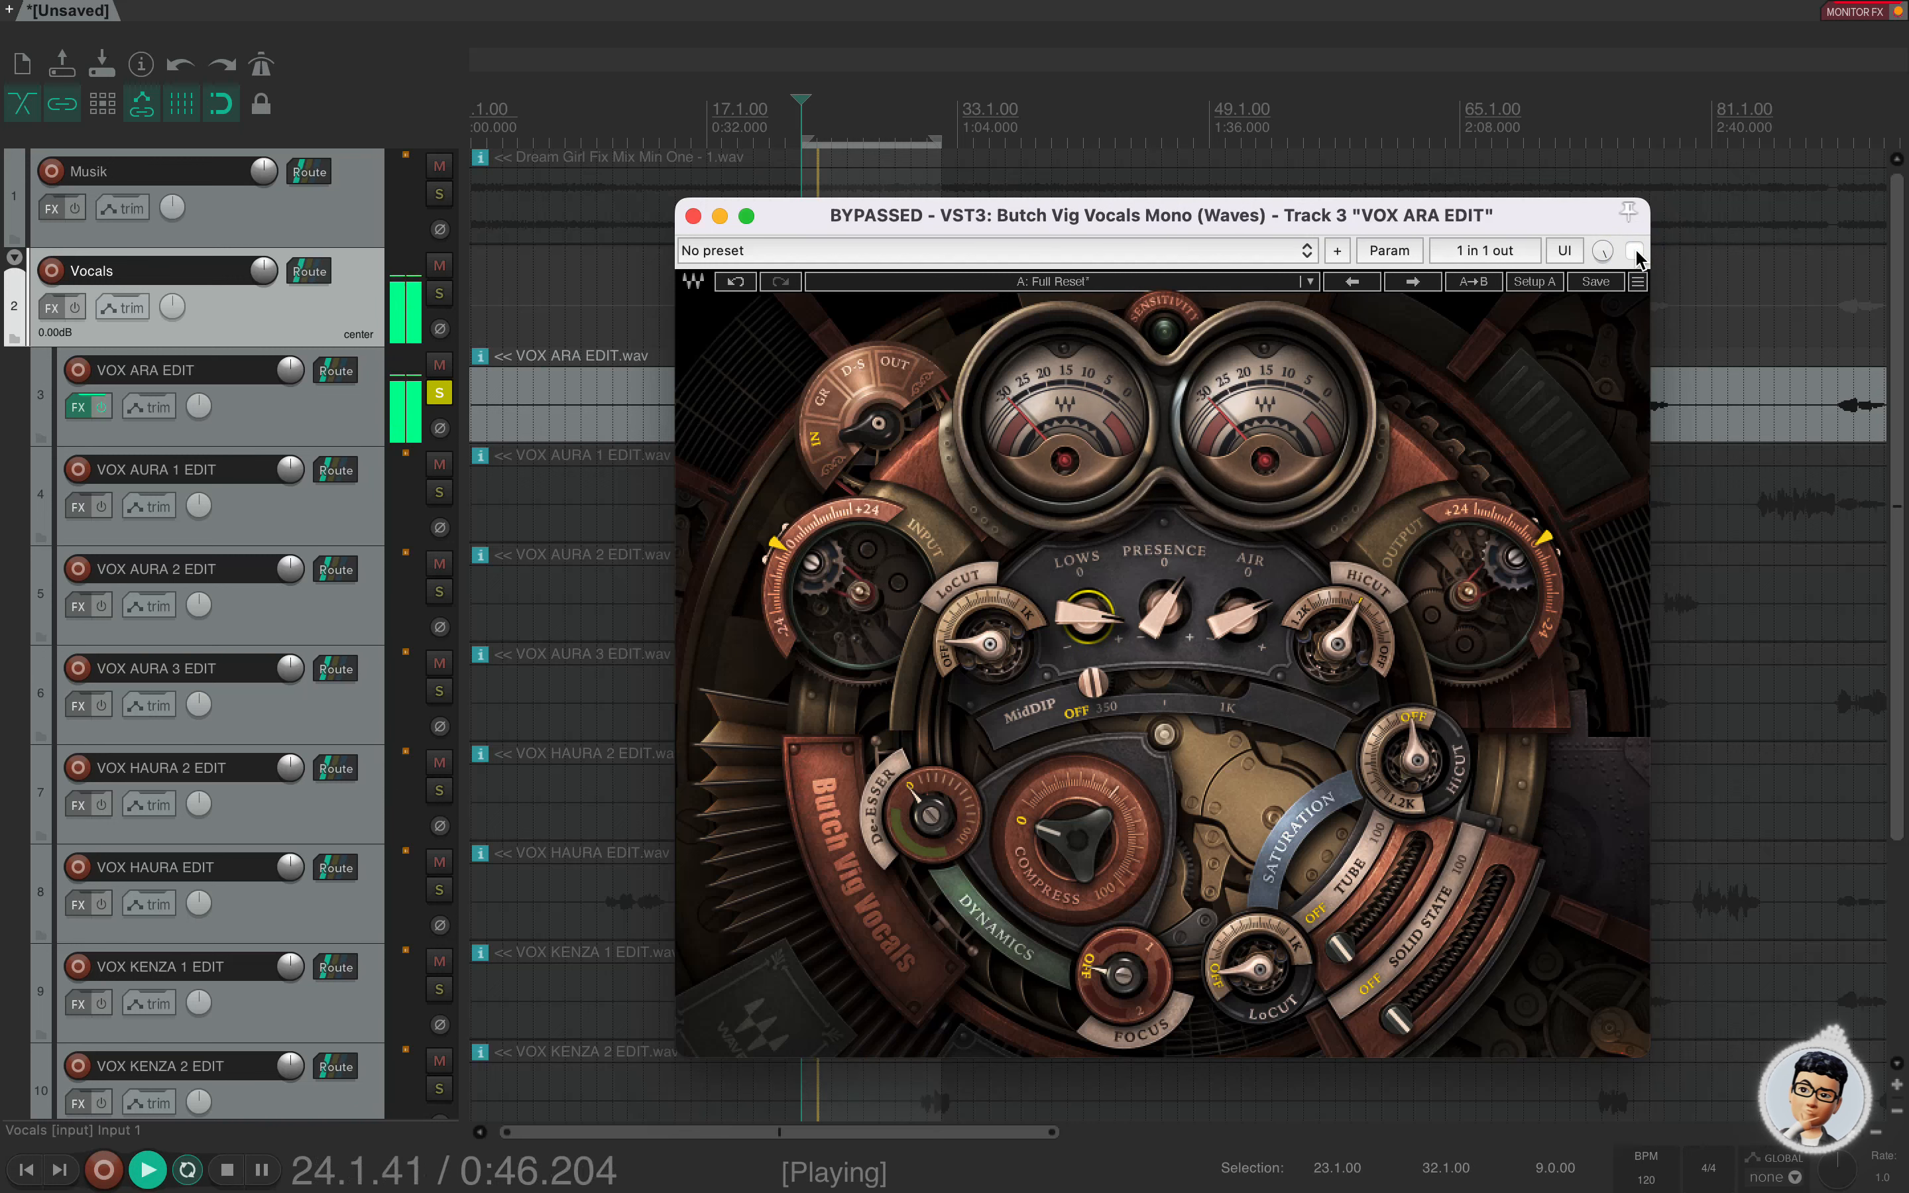
left_click(1635, 251)
key("space")
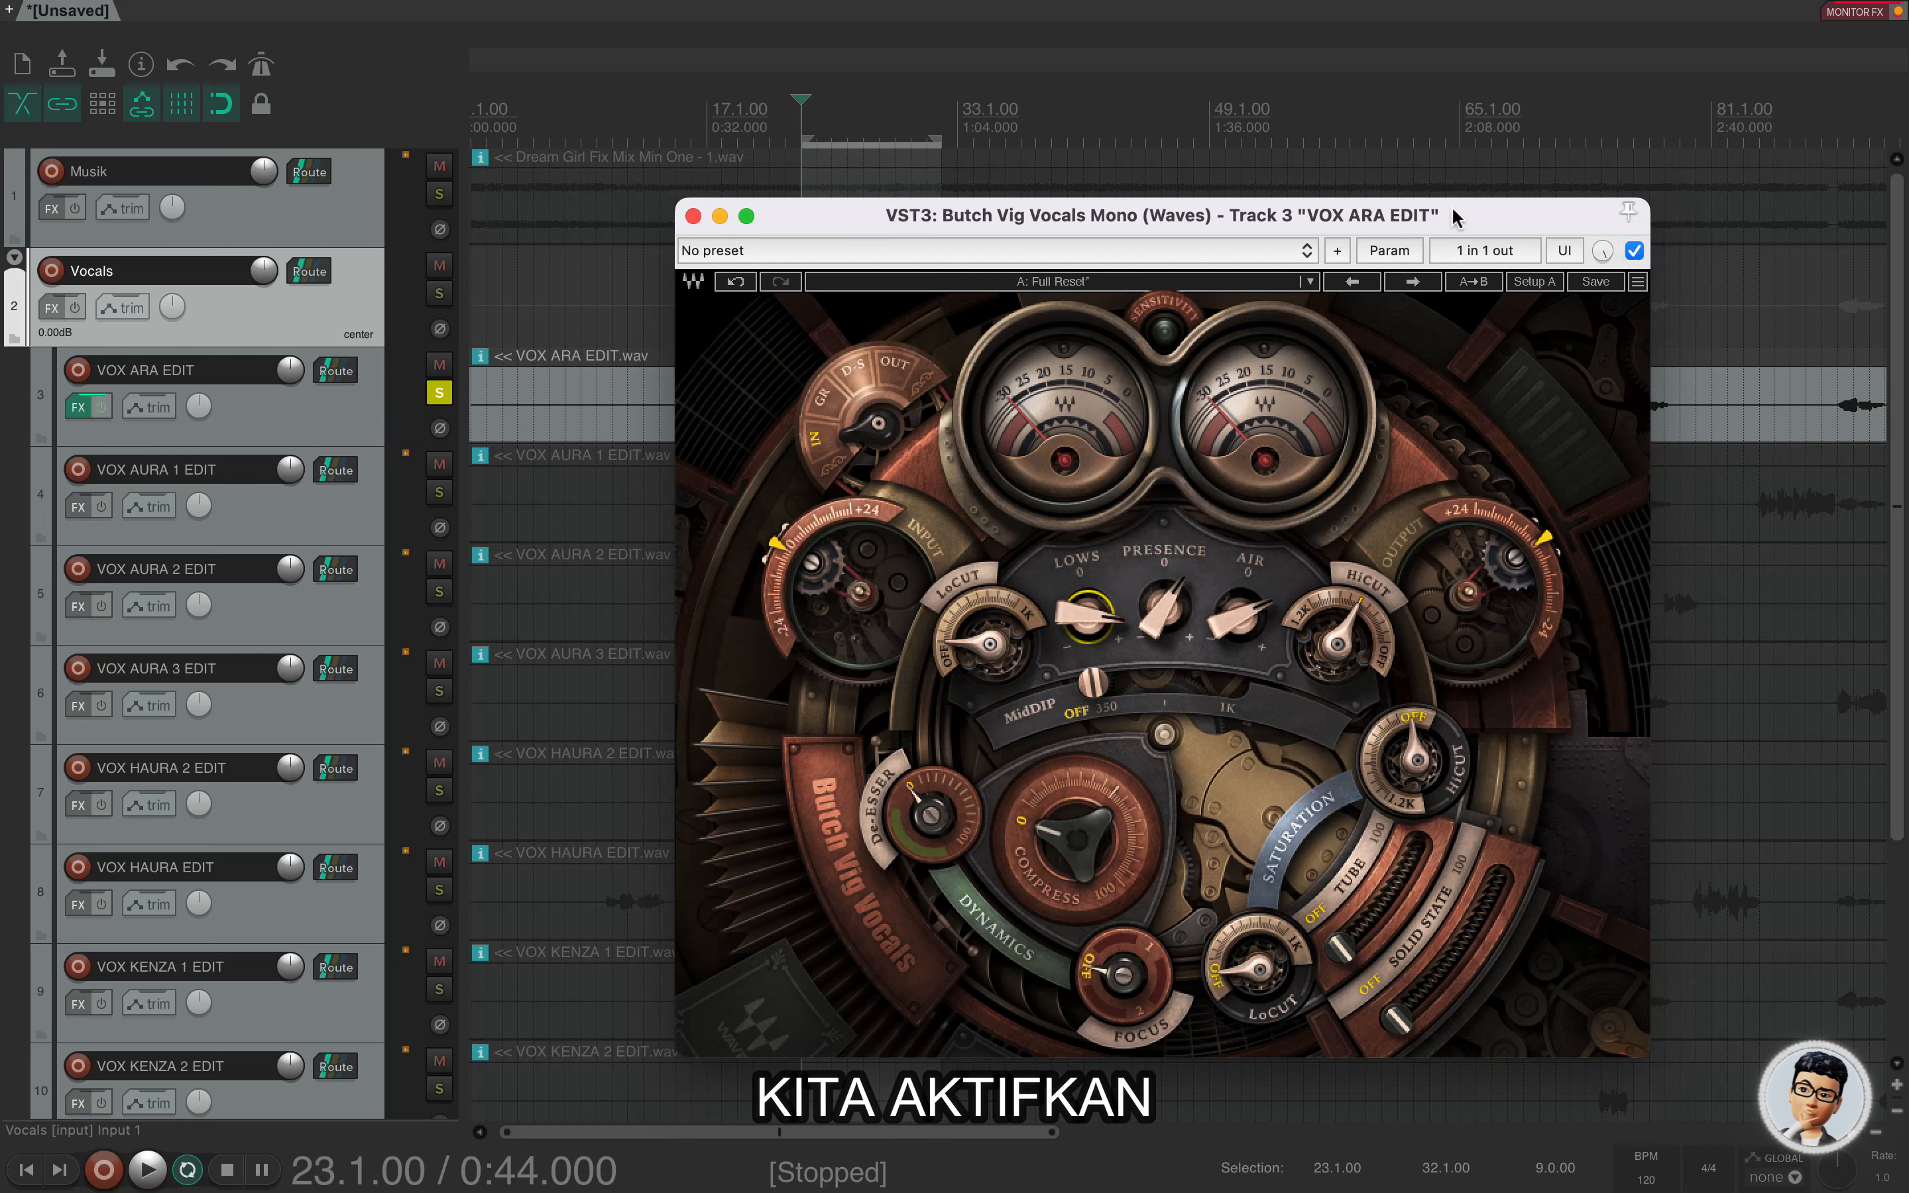
key("space")
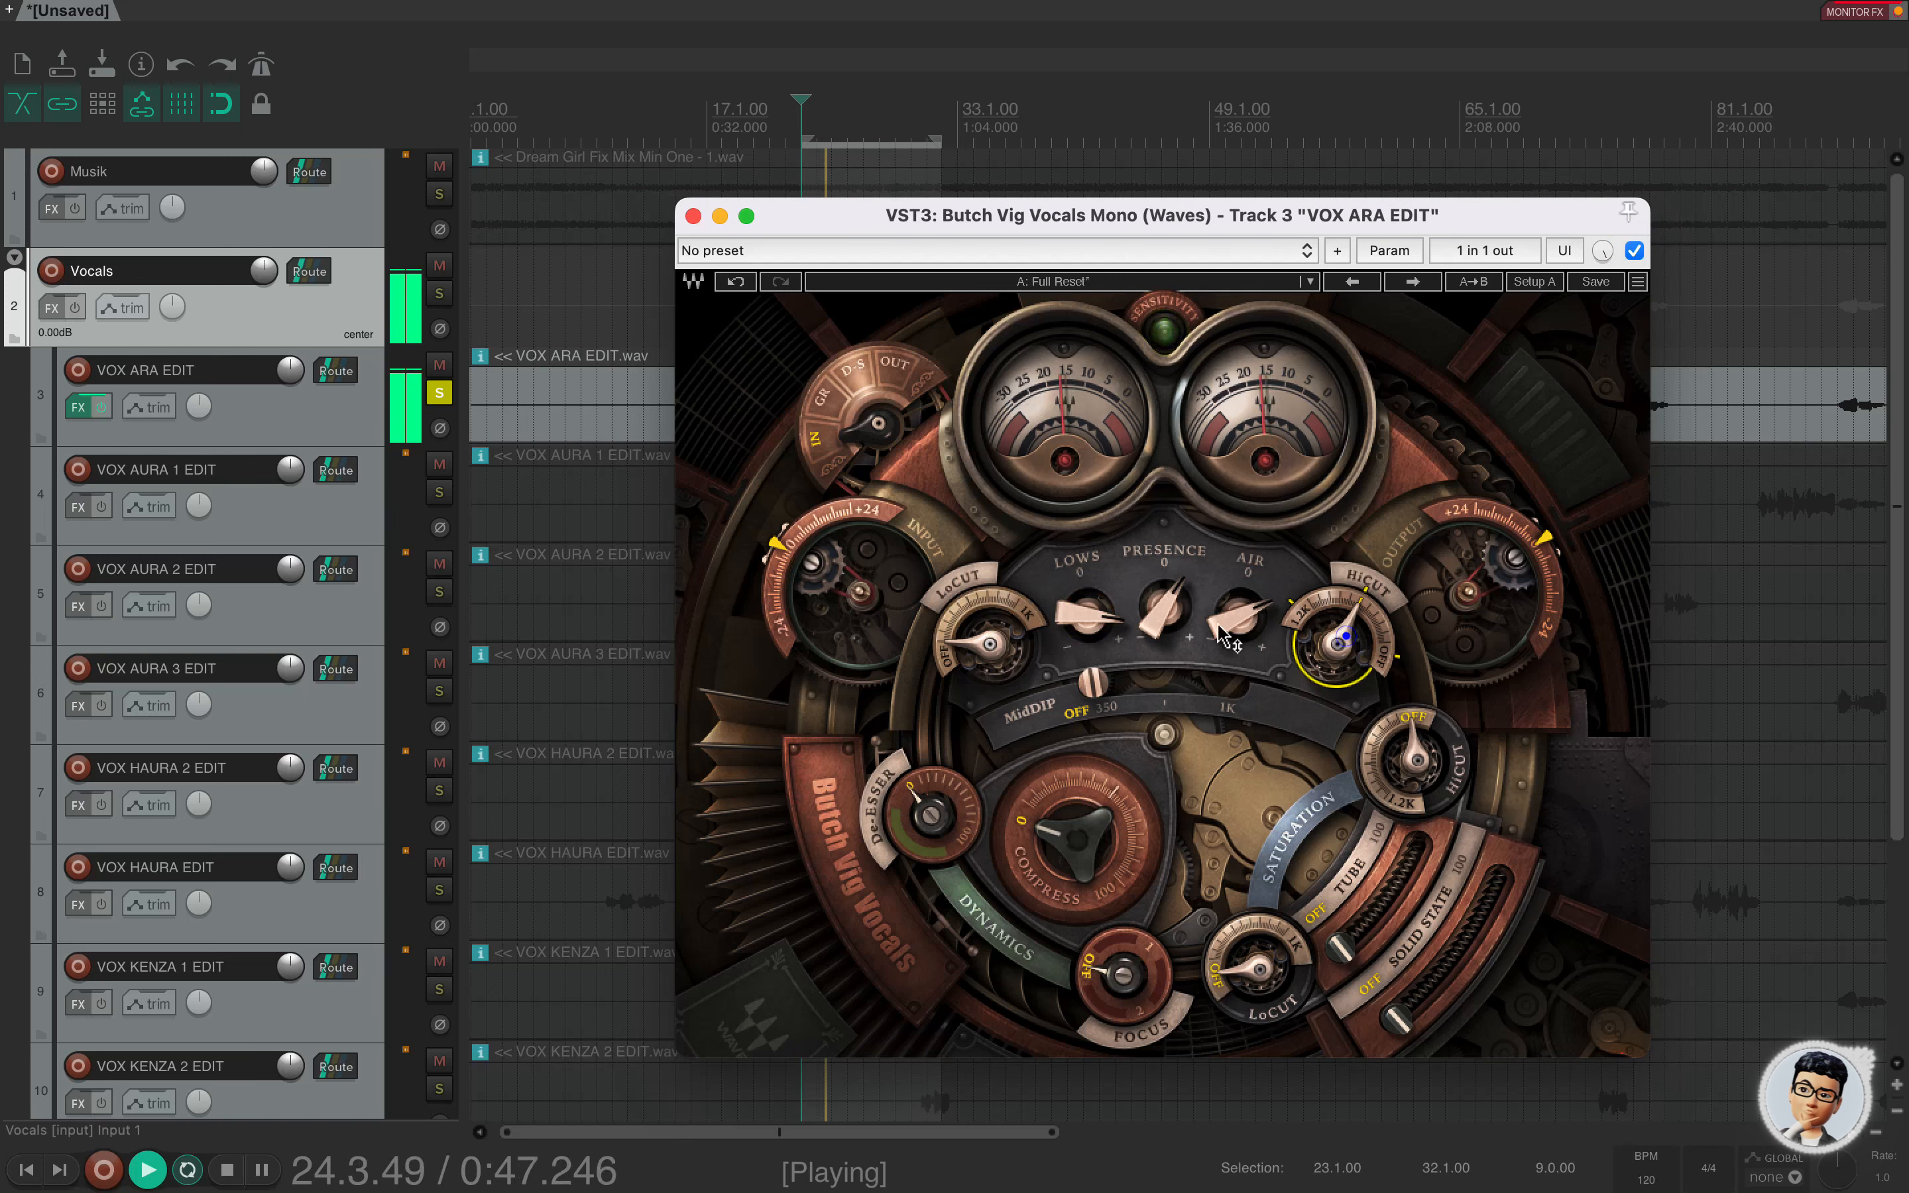
mouse_move(1240, 617)
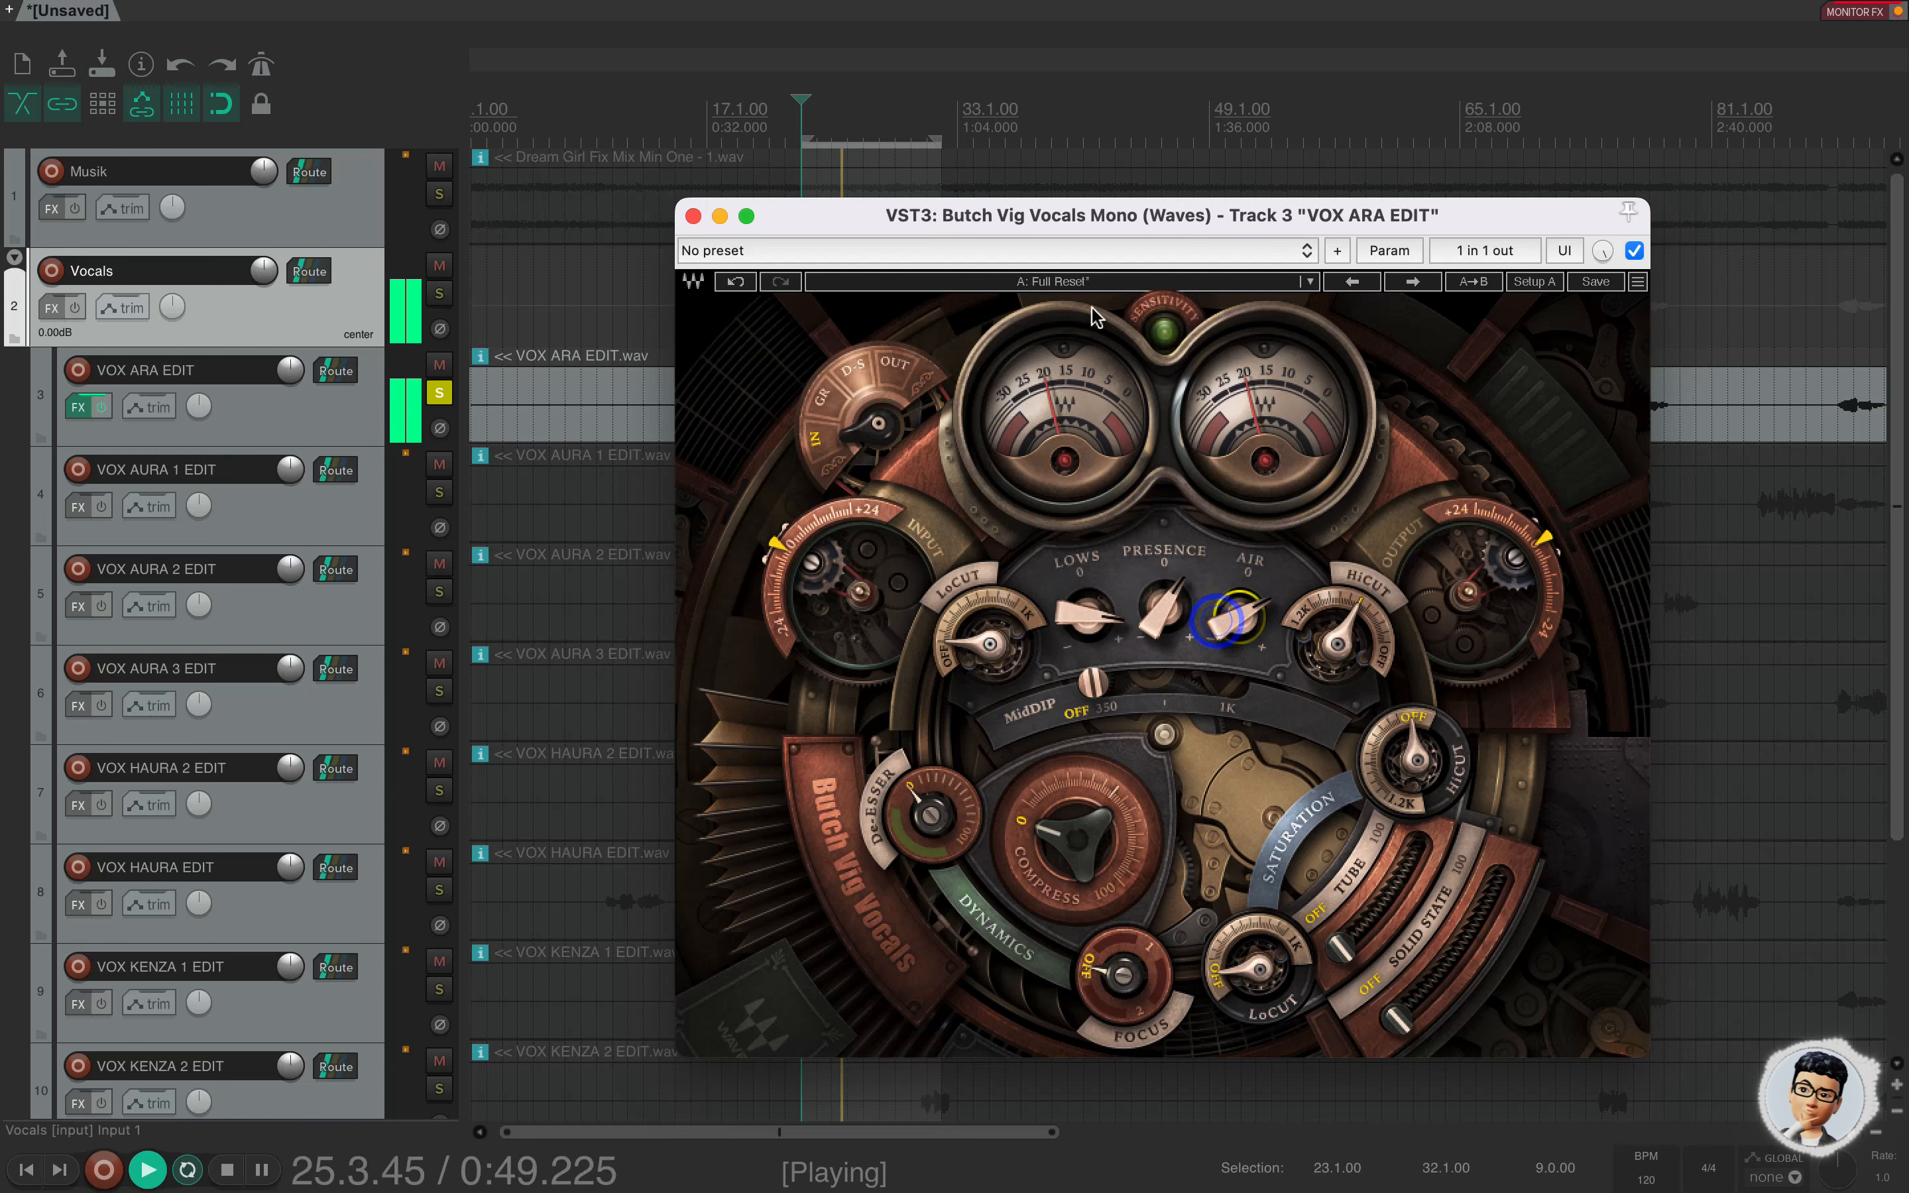
key("space")
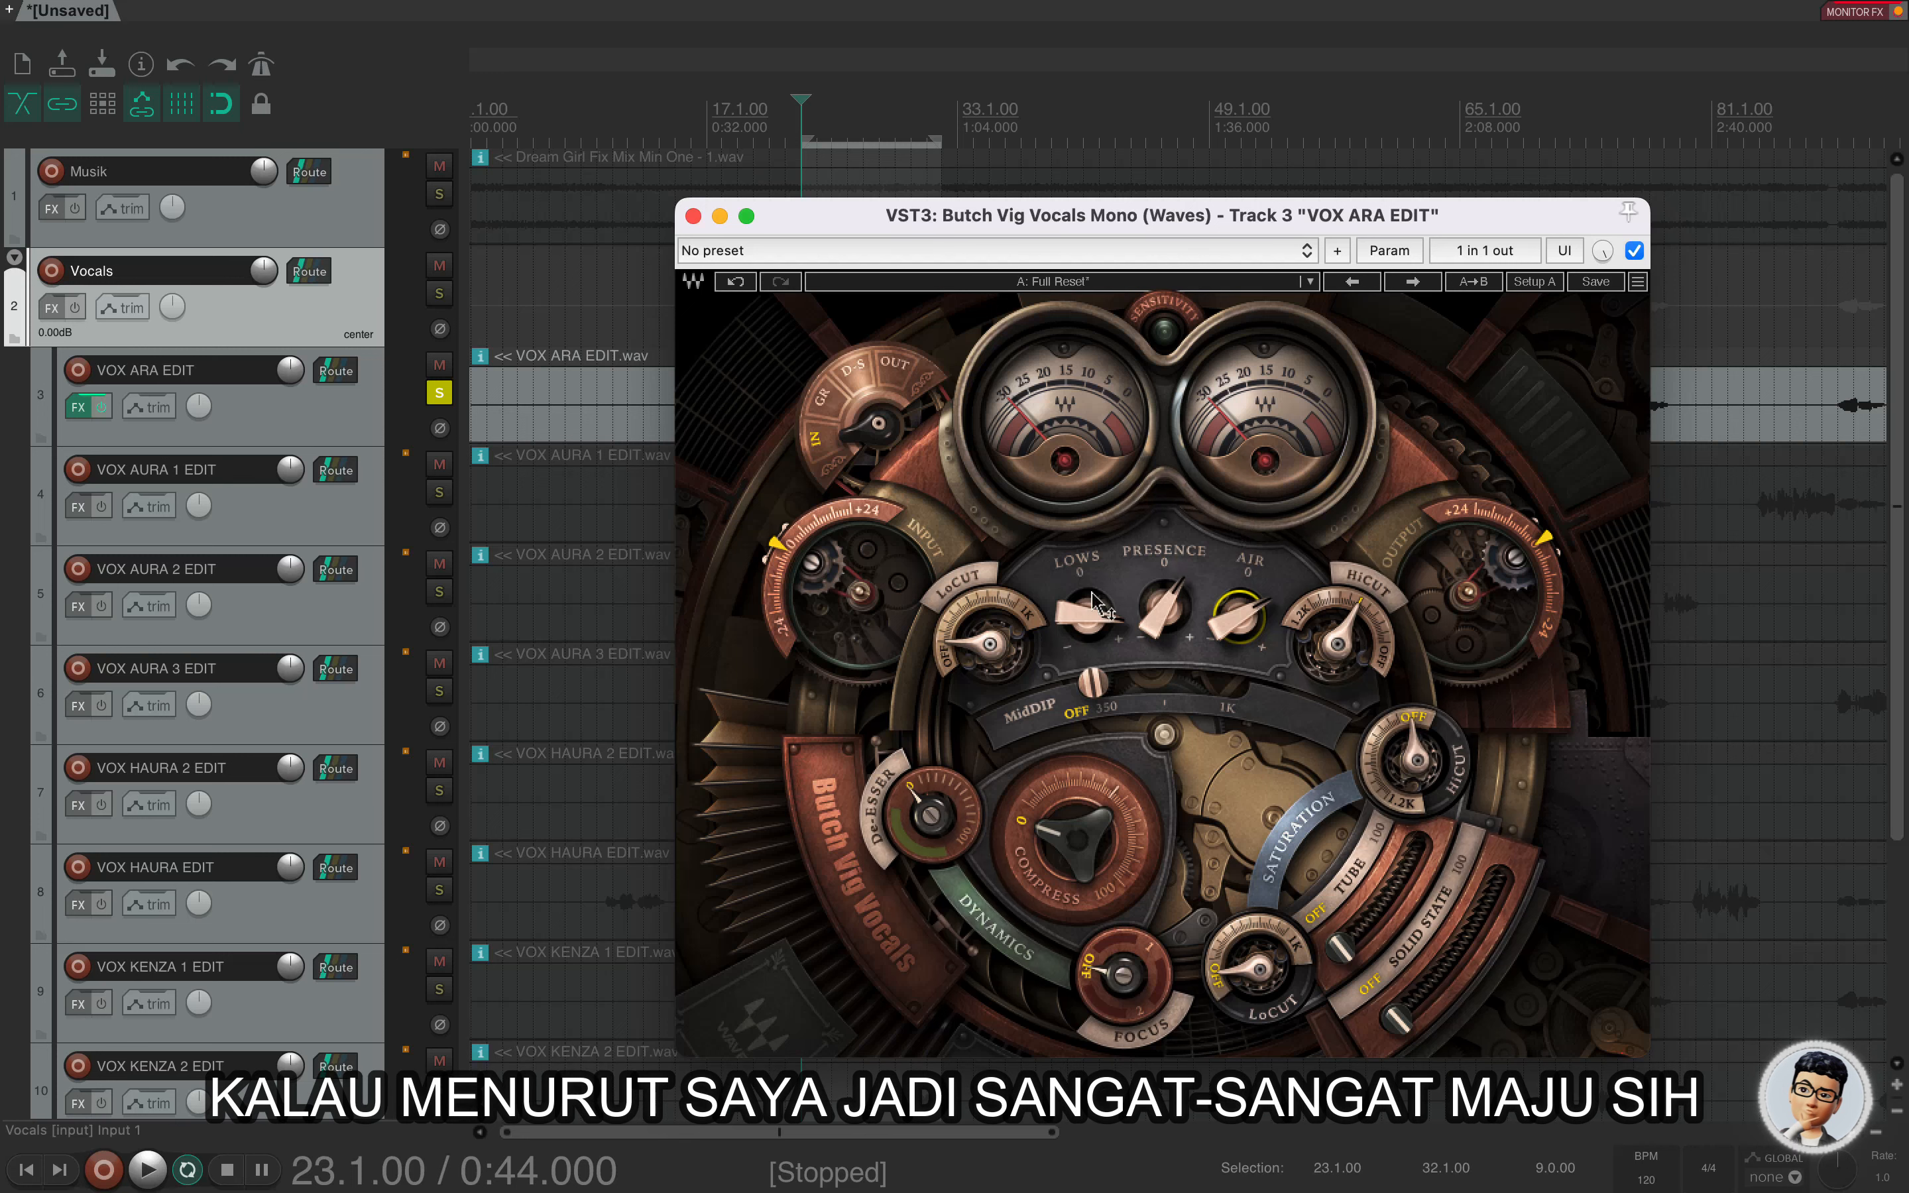
Move MidDIP from off to around the 1K mark and audition the selected vocal phrase.
left_click(1093, 687)
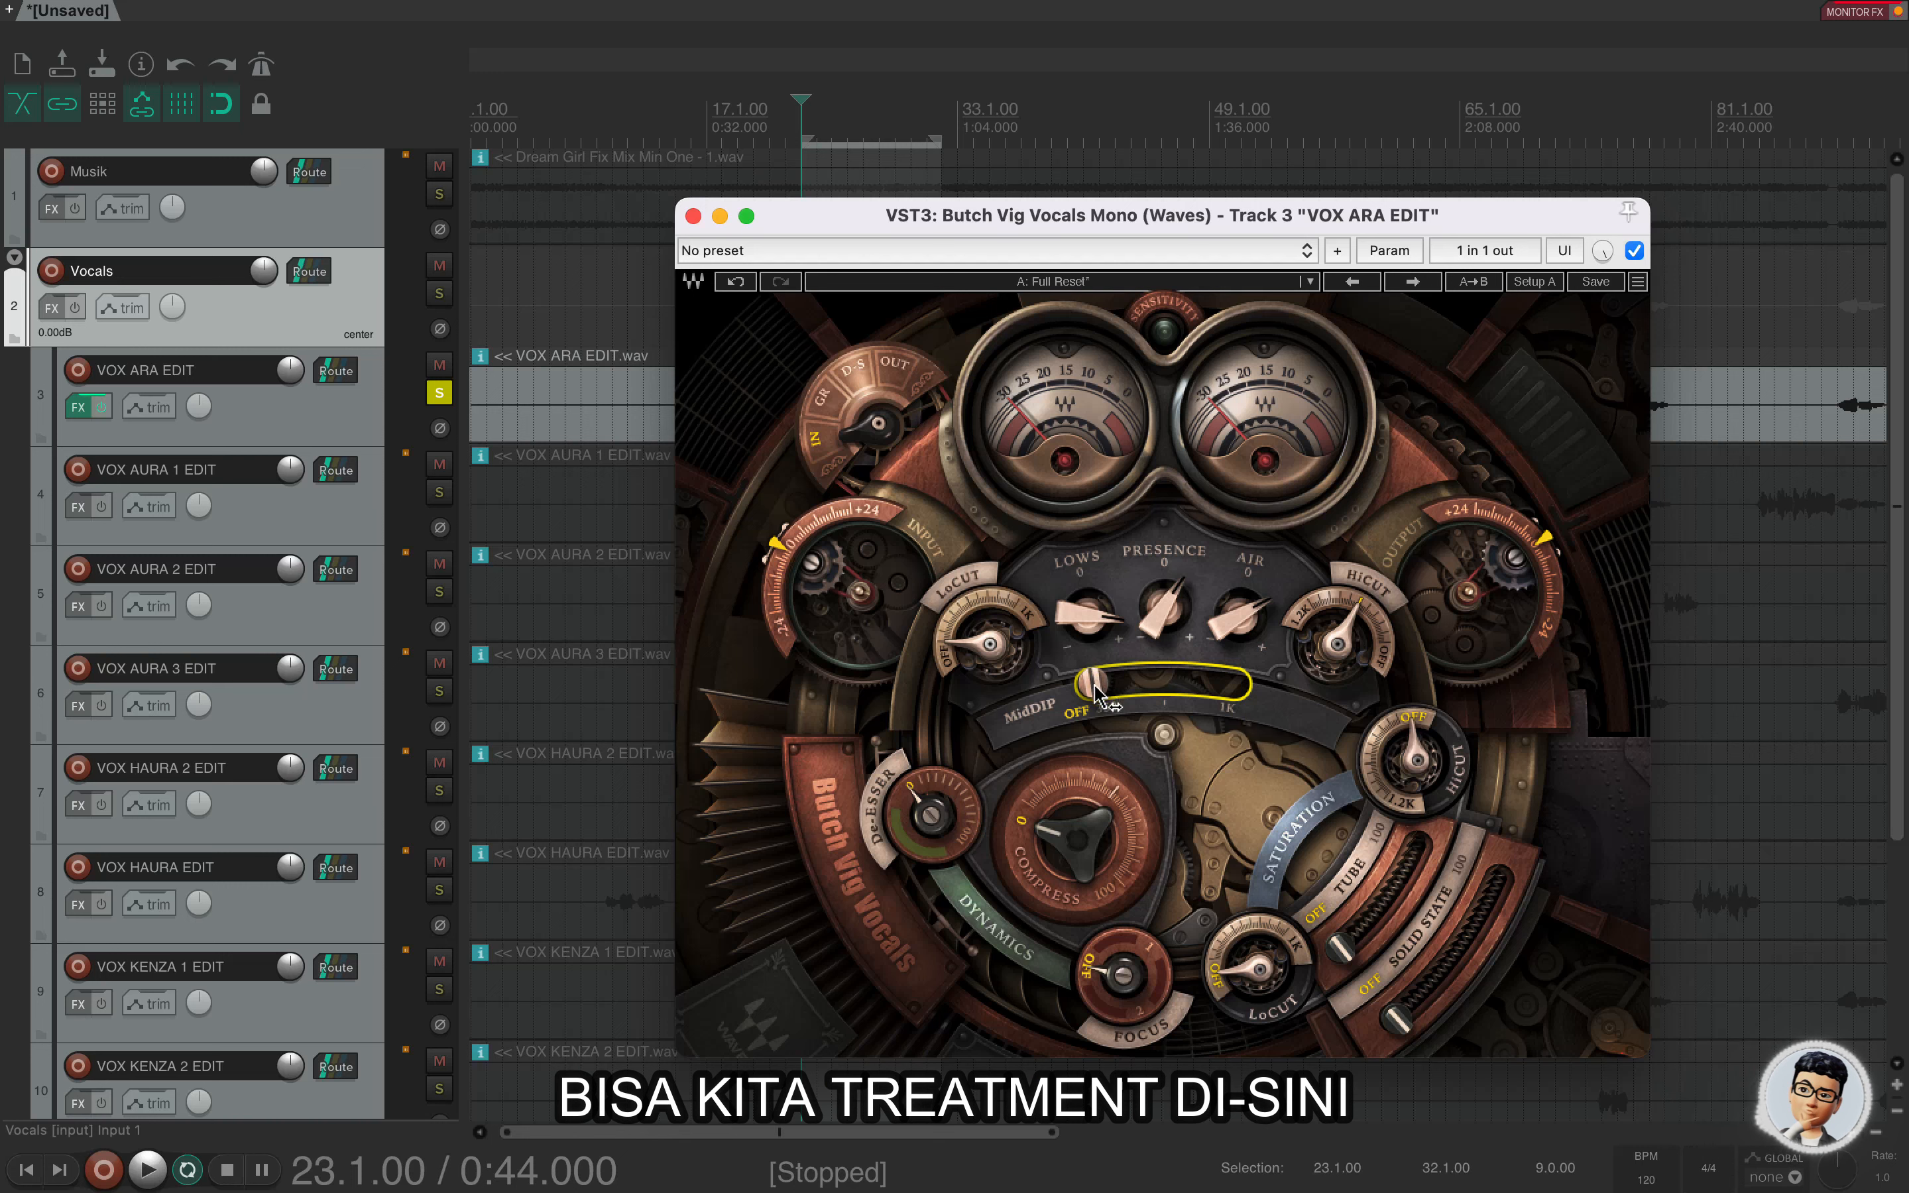
left_click_drag(1096, 685, 1221, 685)
key("space")
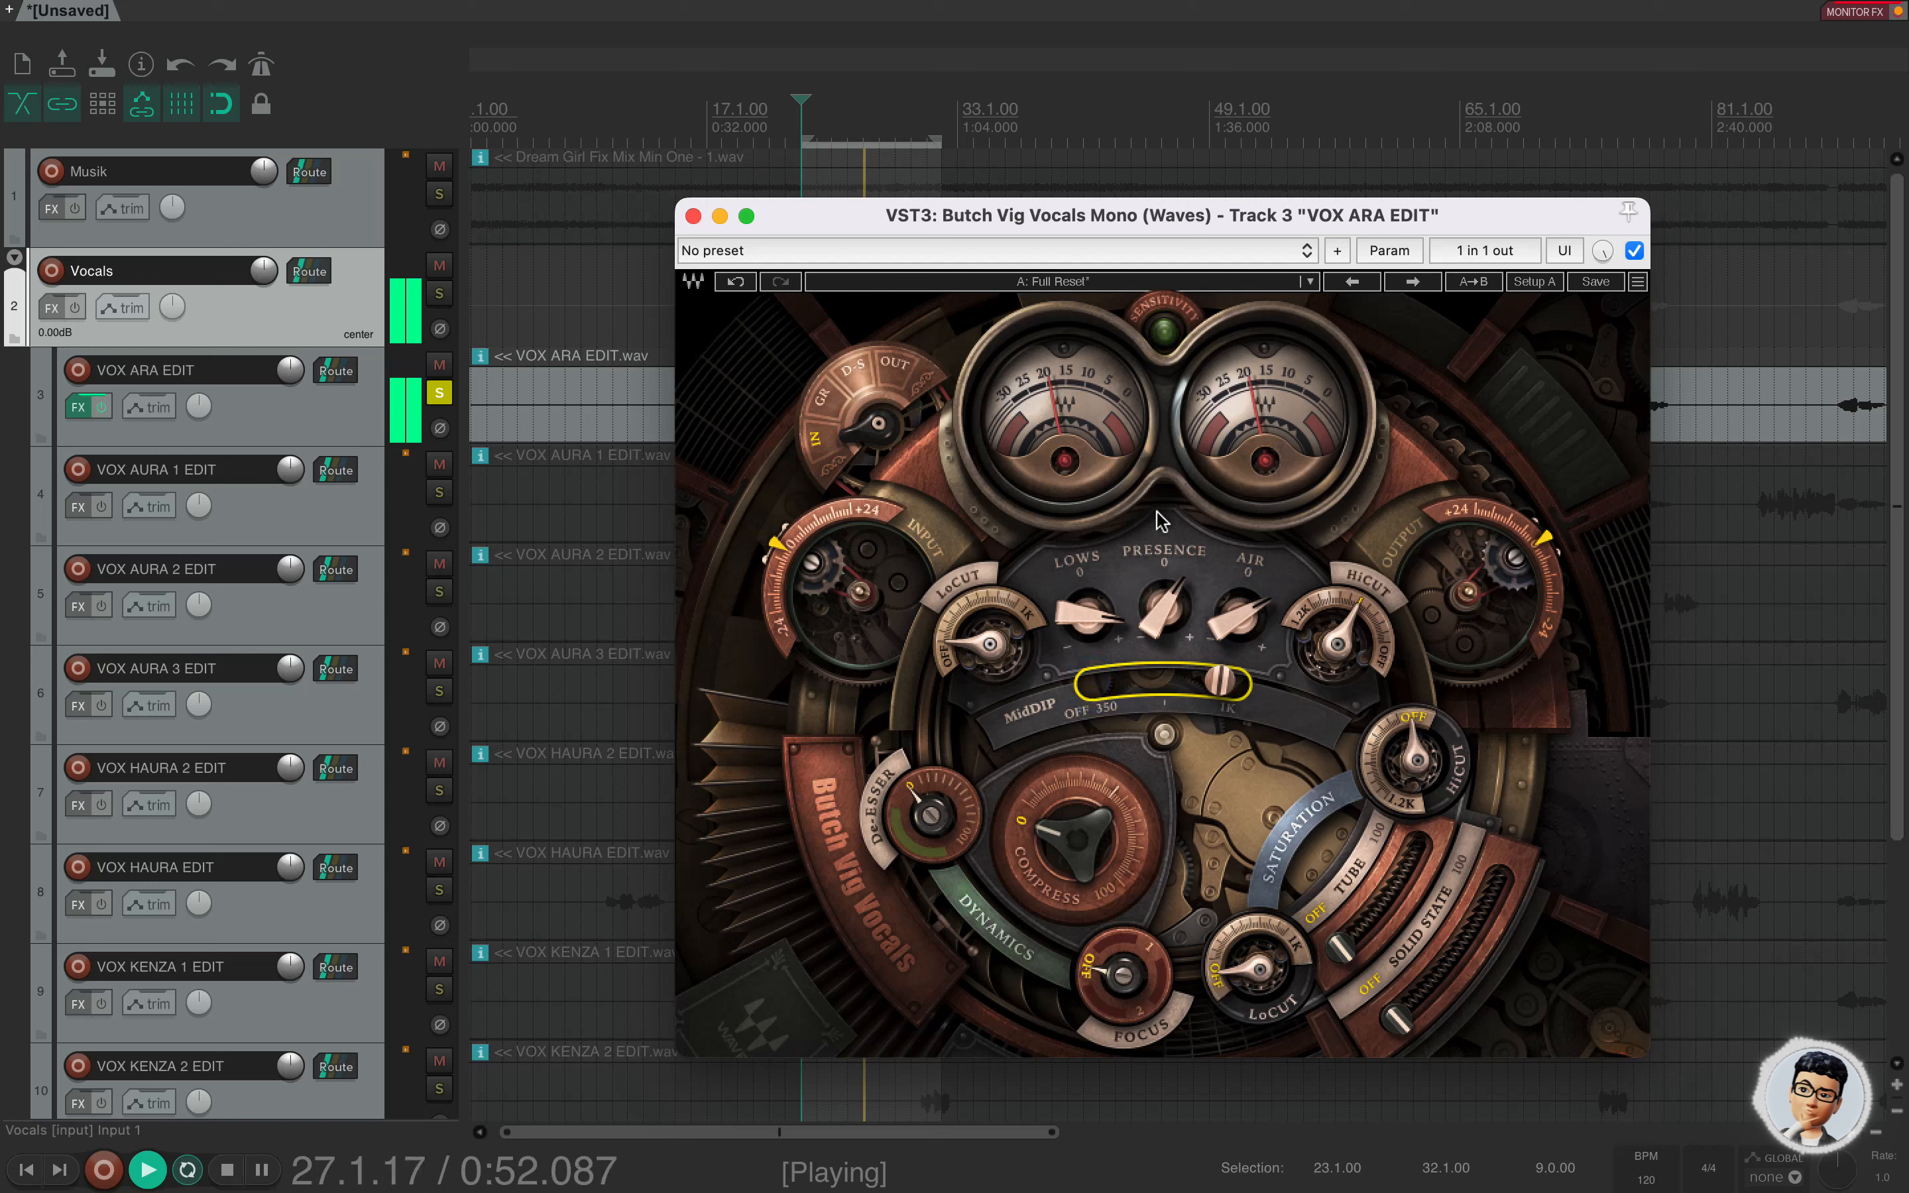
key("space")
left_click(1070, 469)
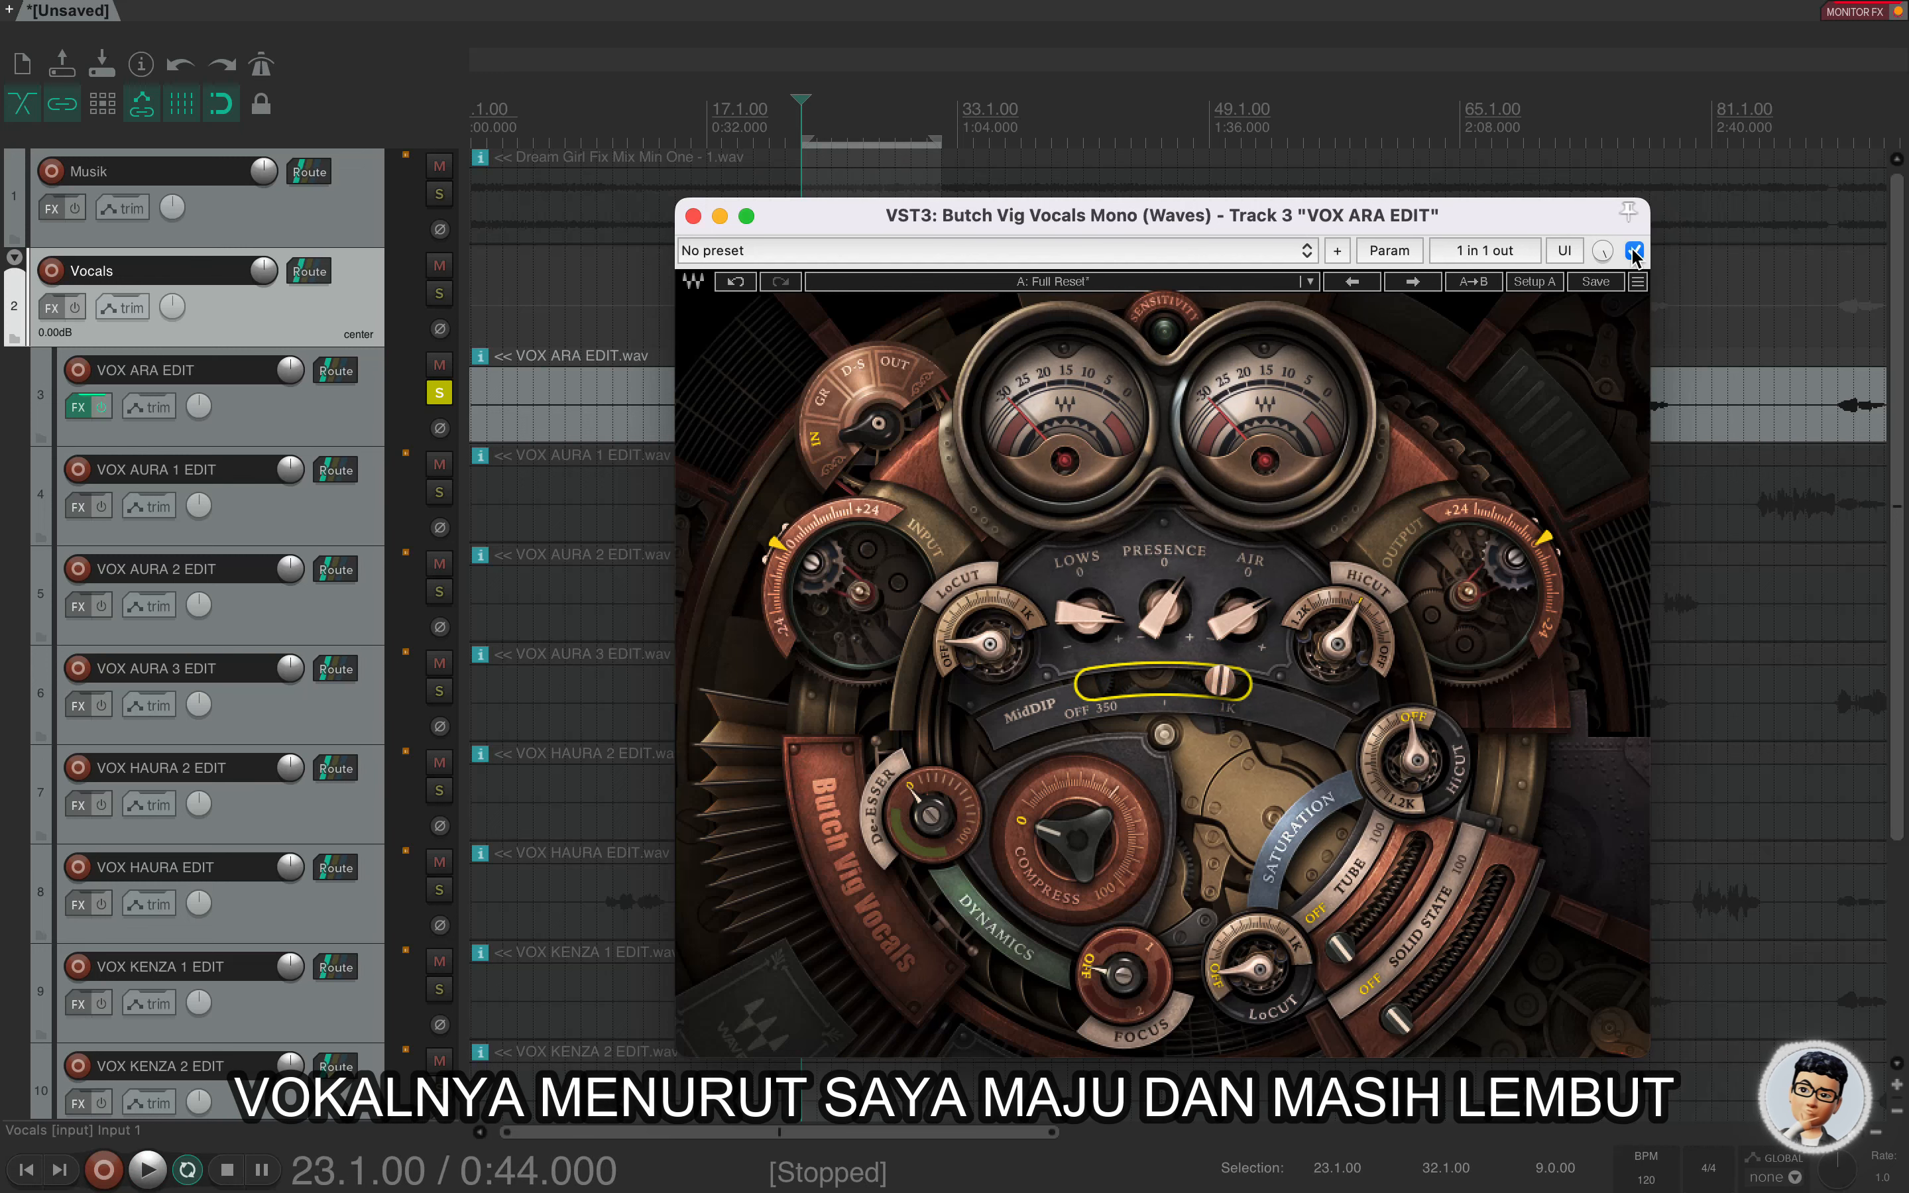
Toggle the plug-in bypass during playback to compare the untreated vocal with the version using MidDIP.
left_click_drag(1502, 225, 1473, 218)
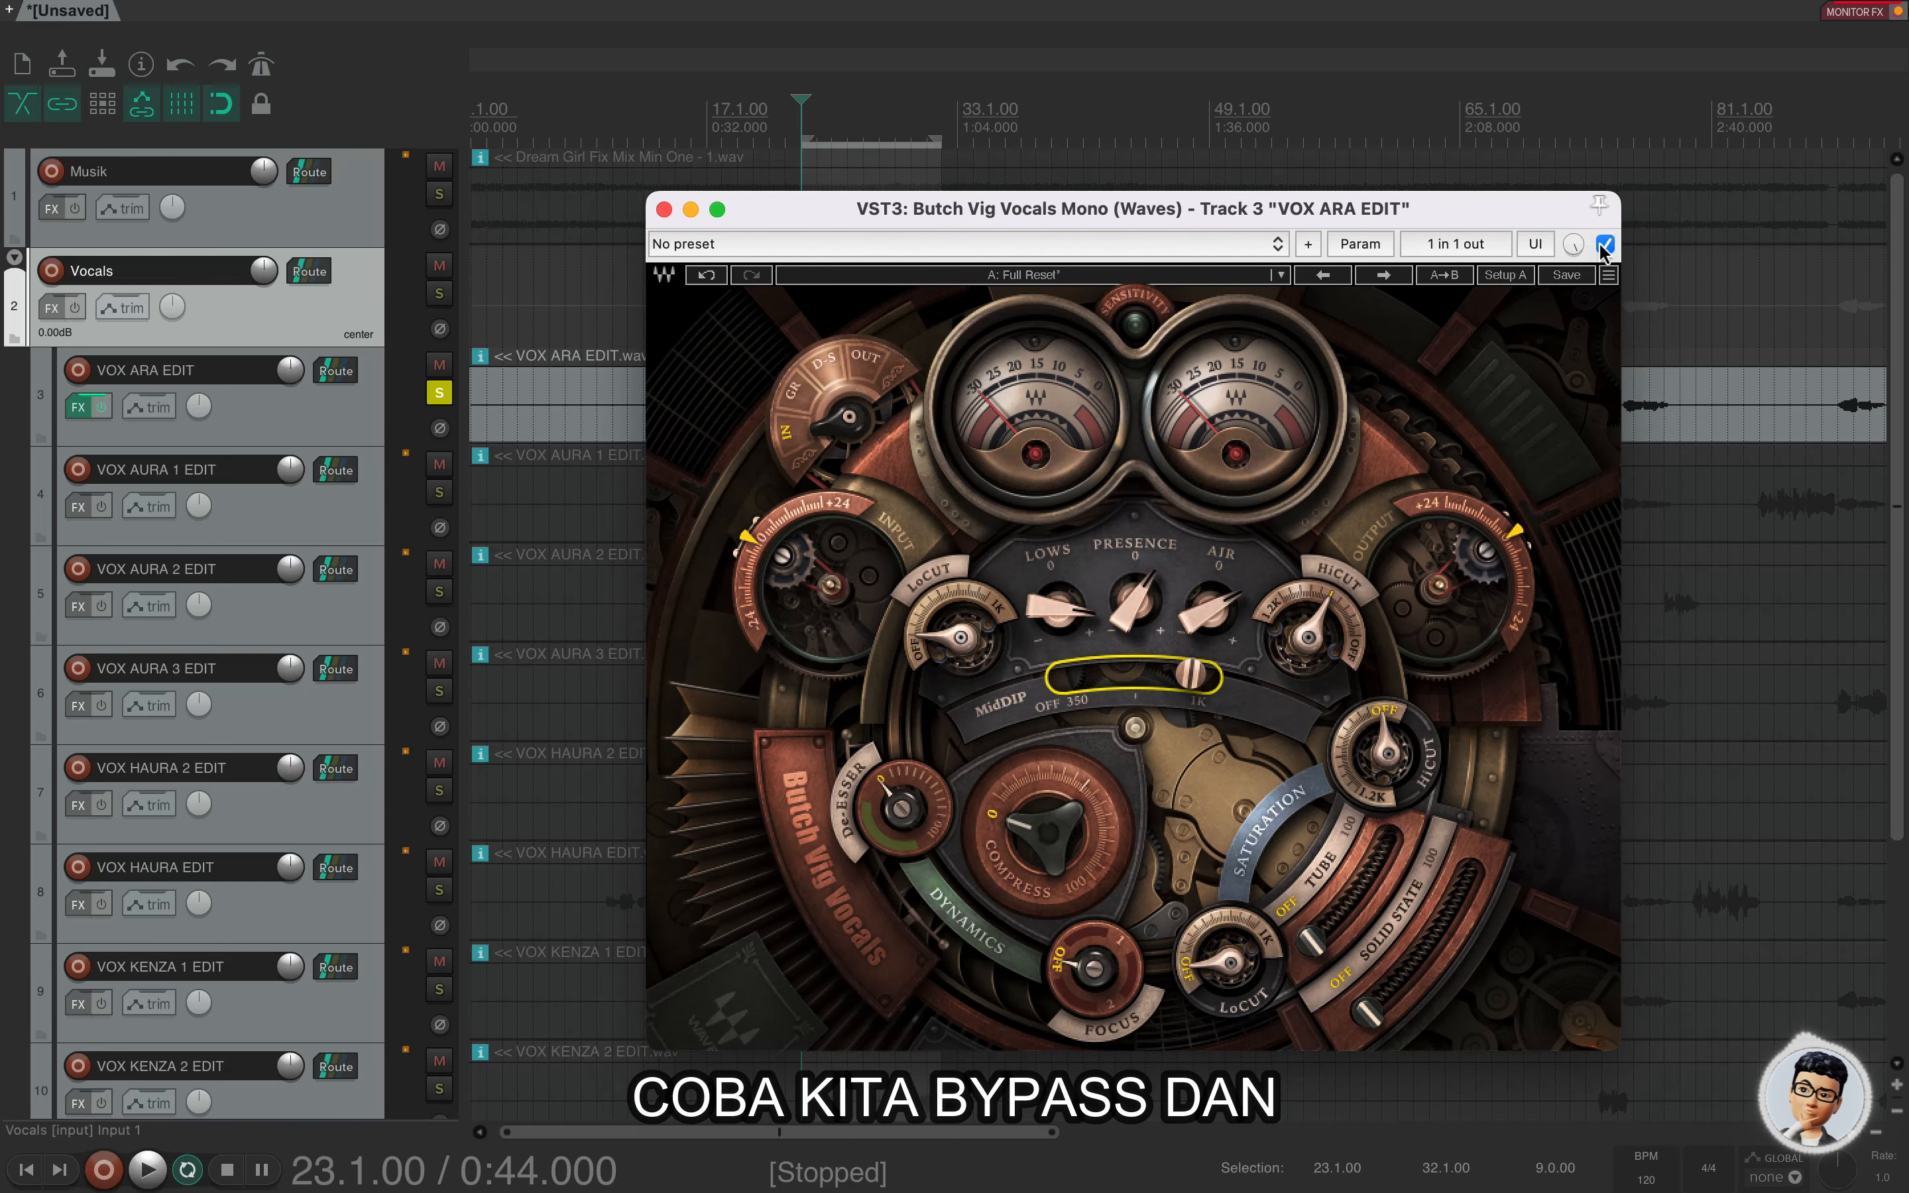
key("space")
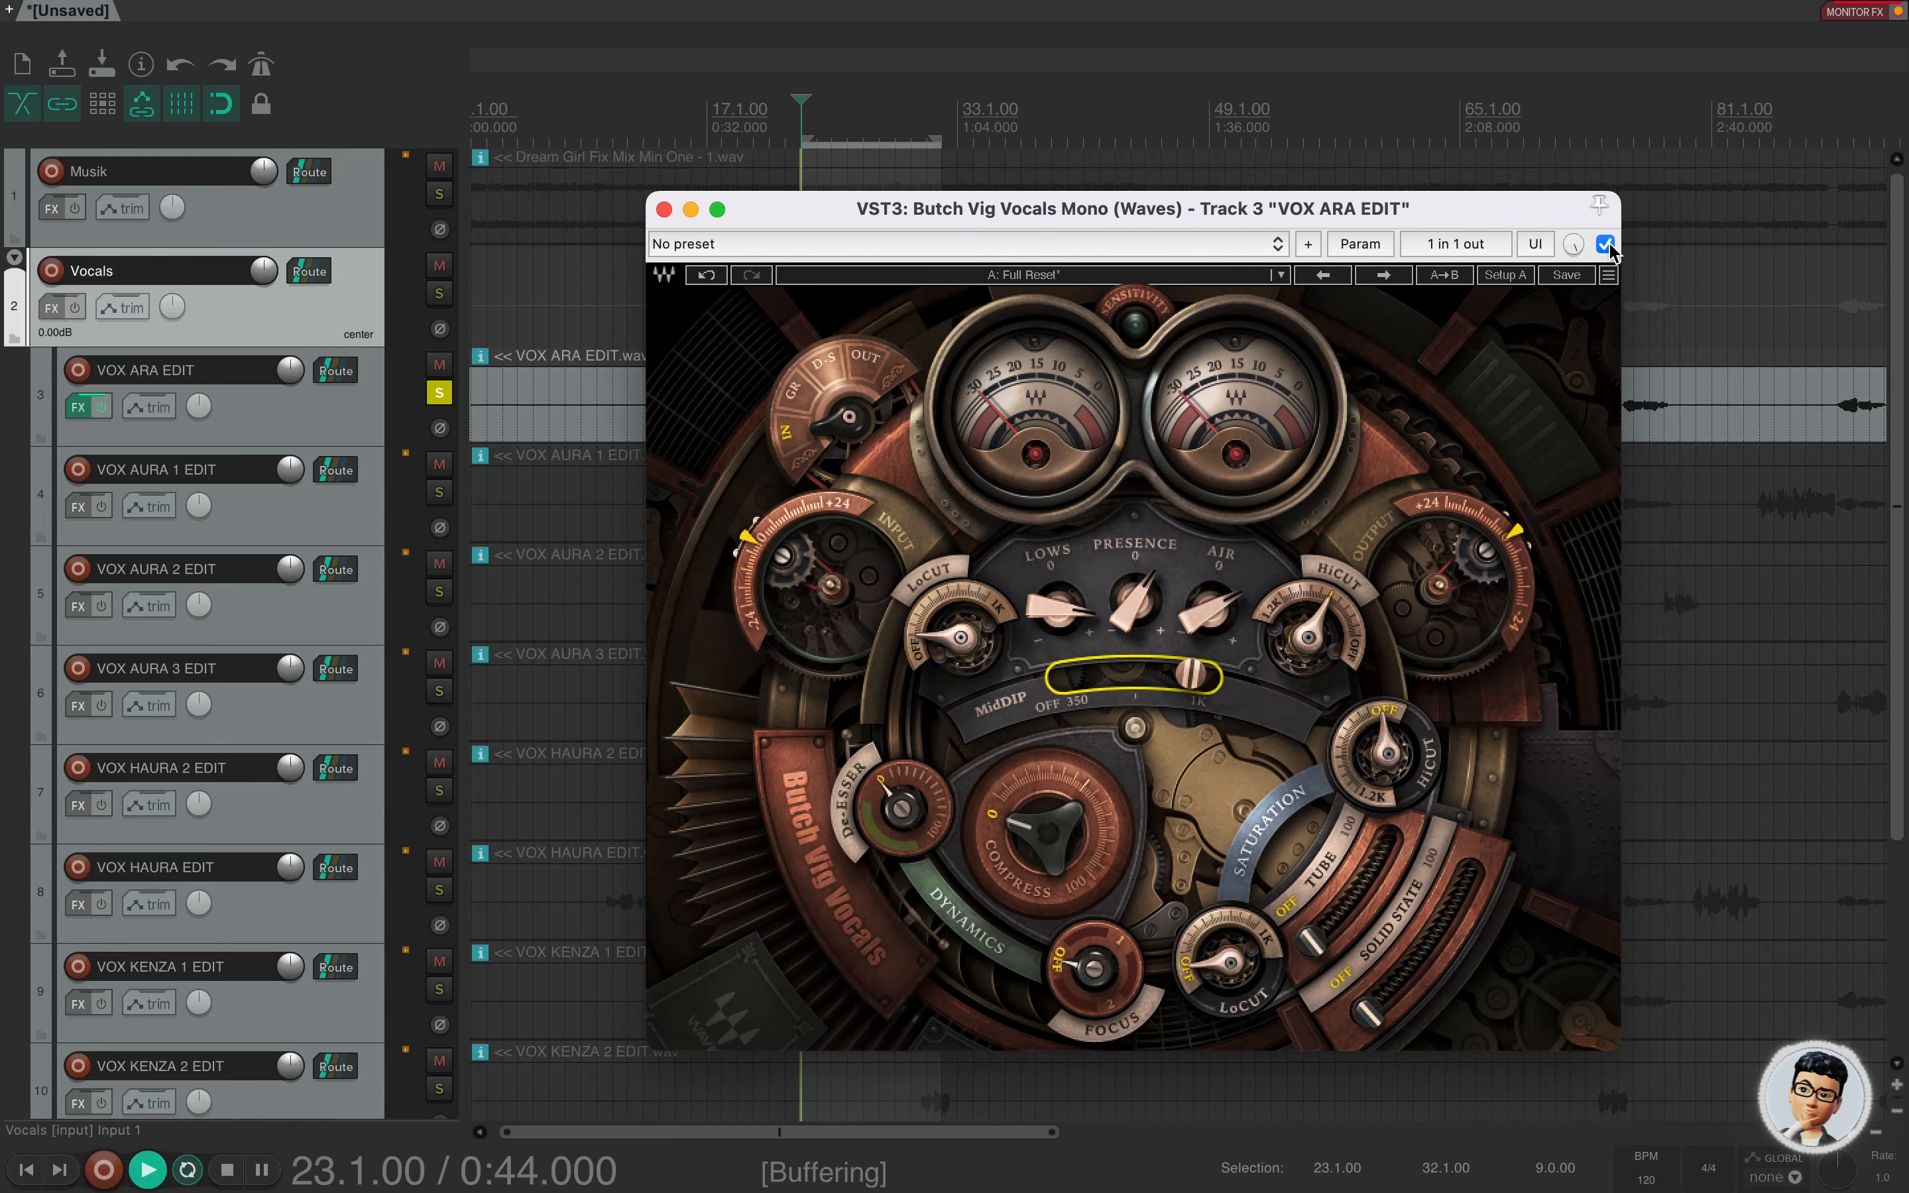
left_click(1608, 245)
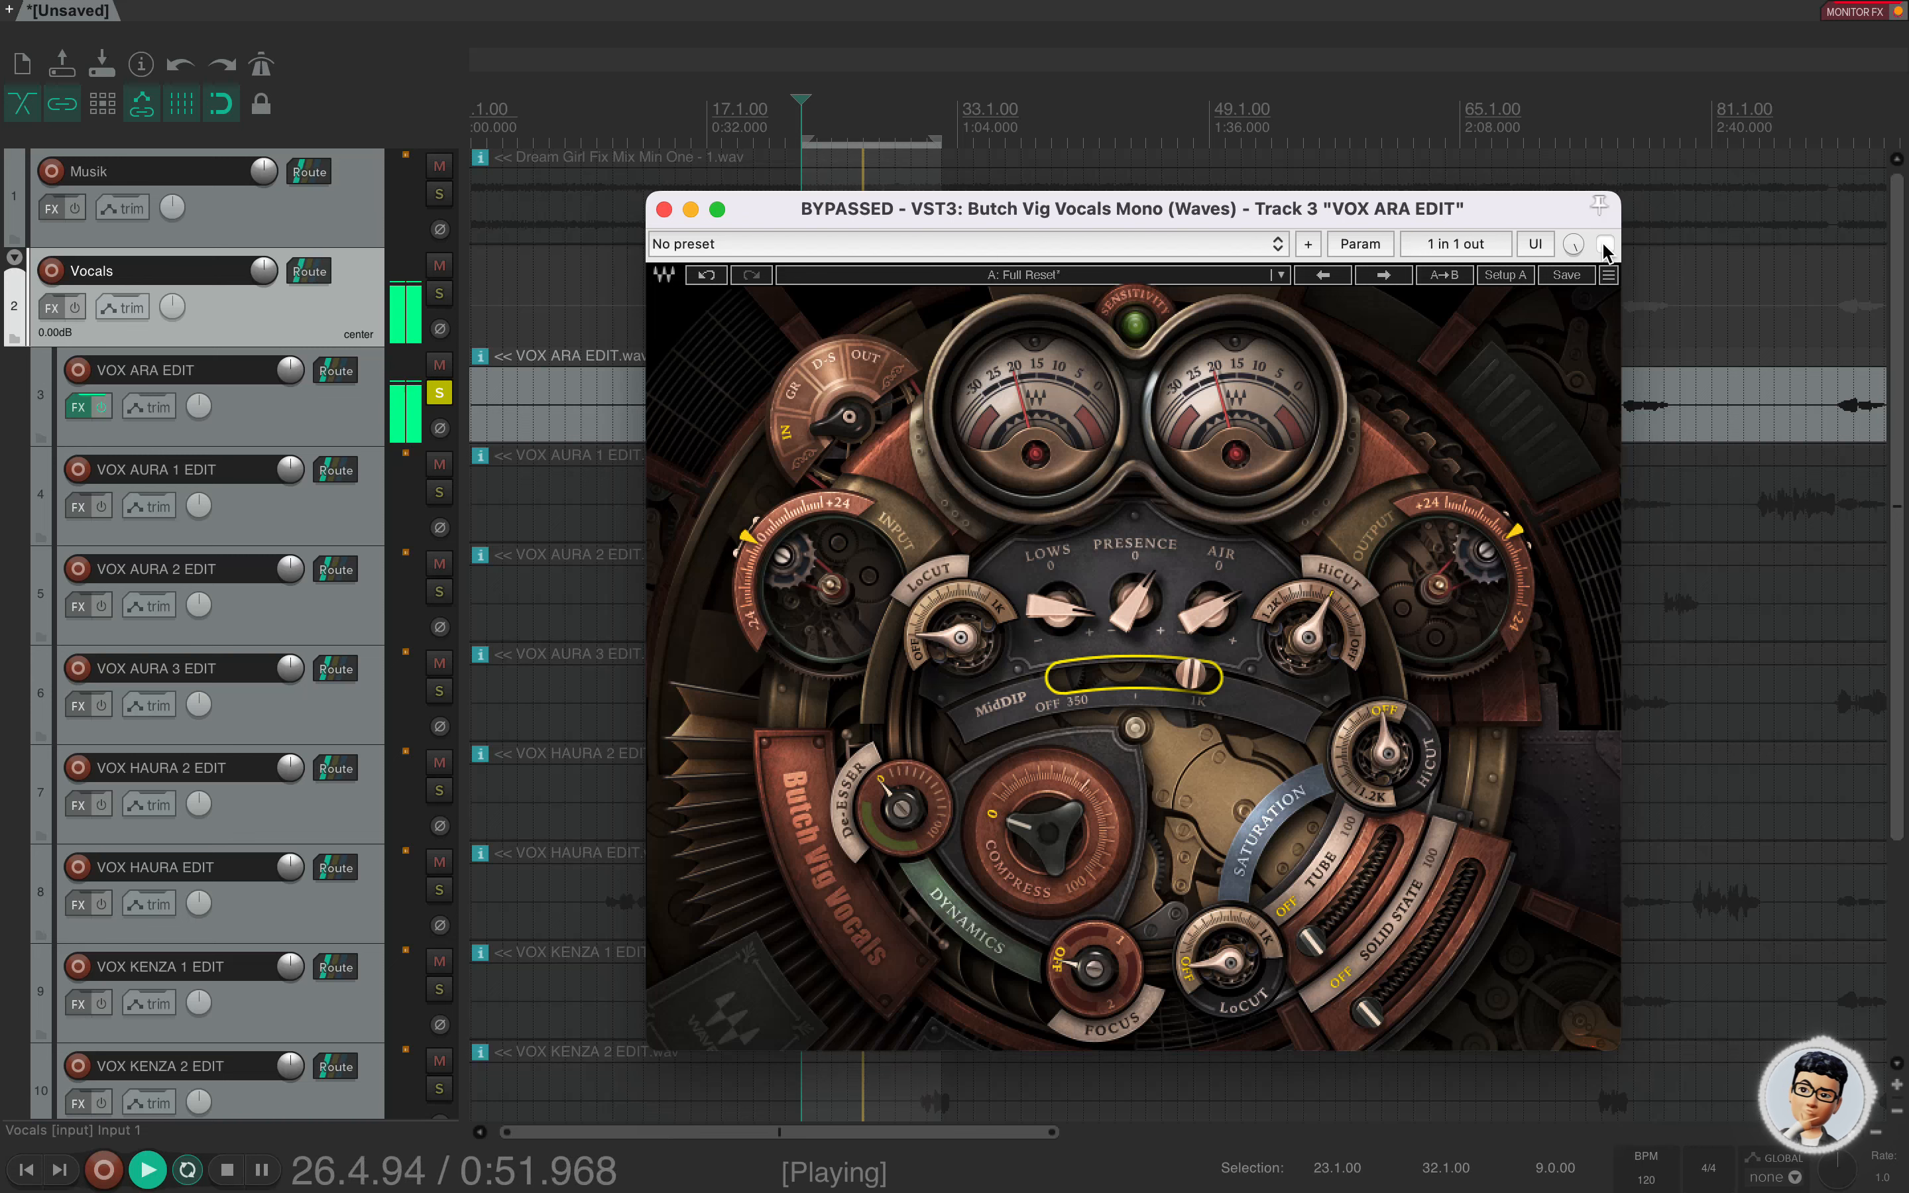
key("space")
left_click(1605, 245)
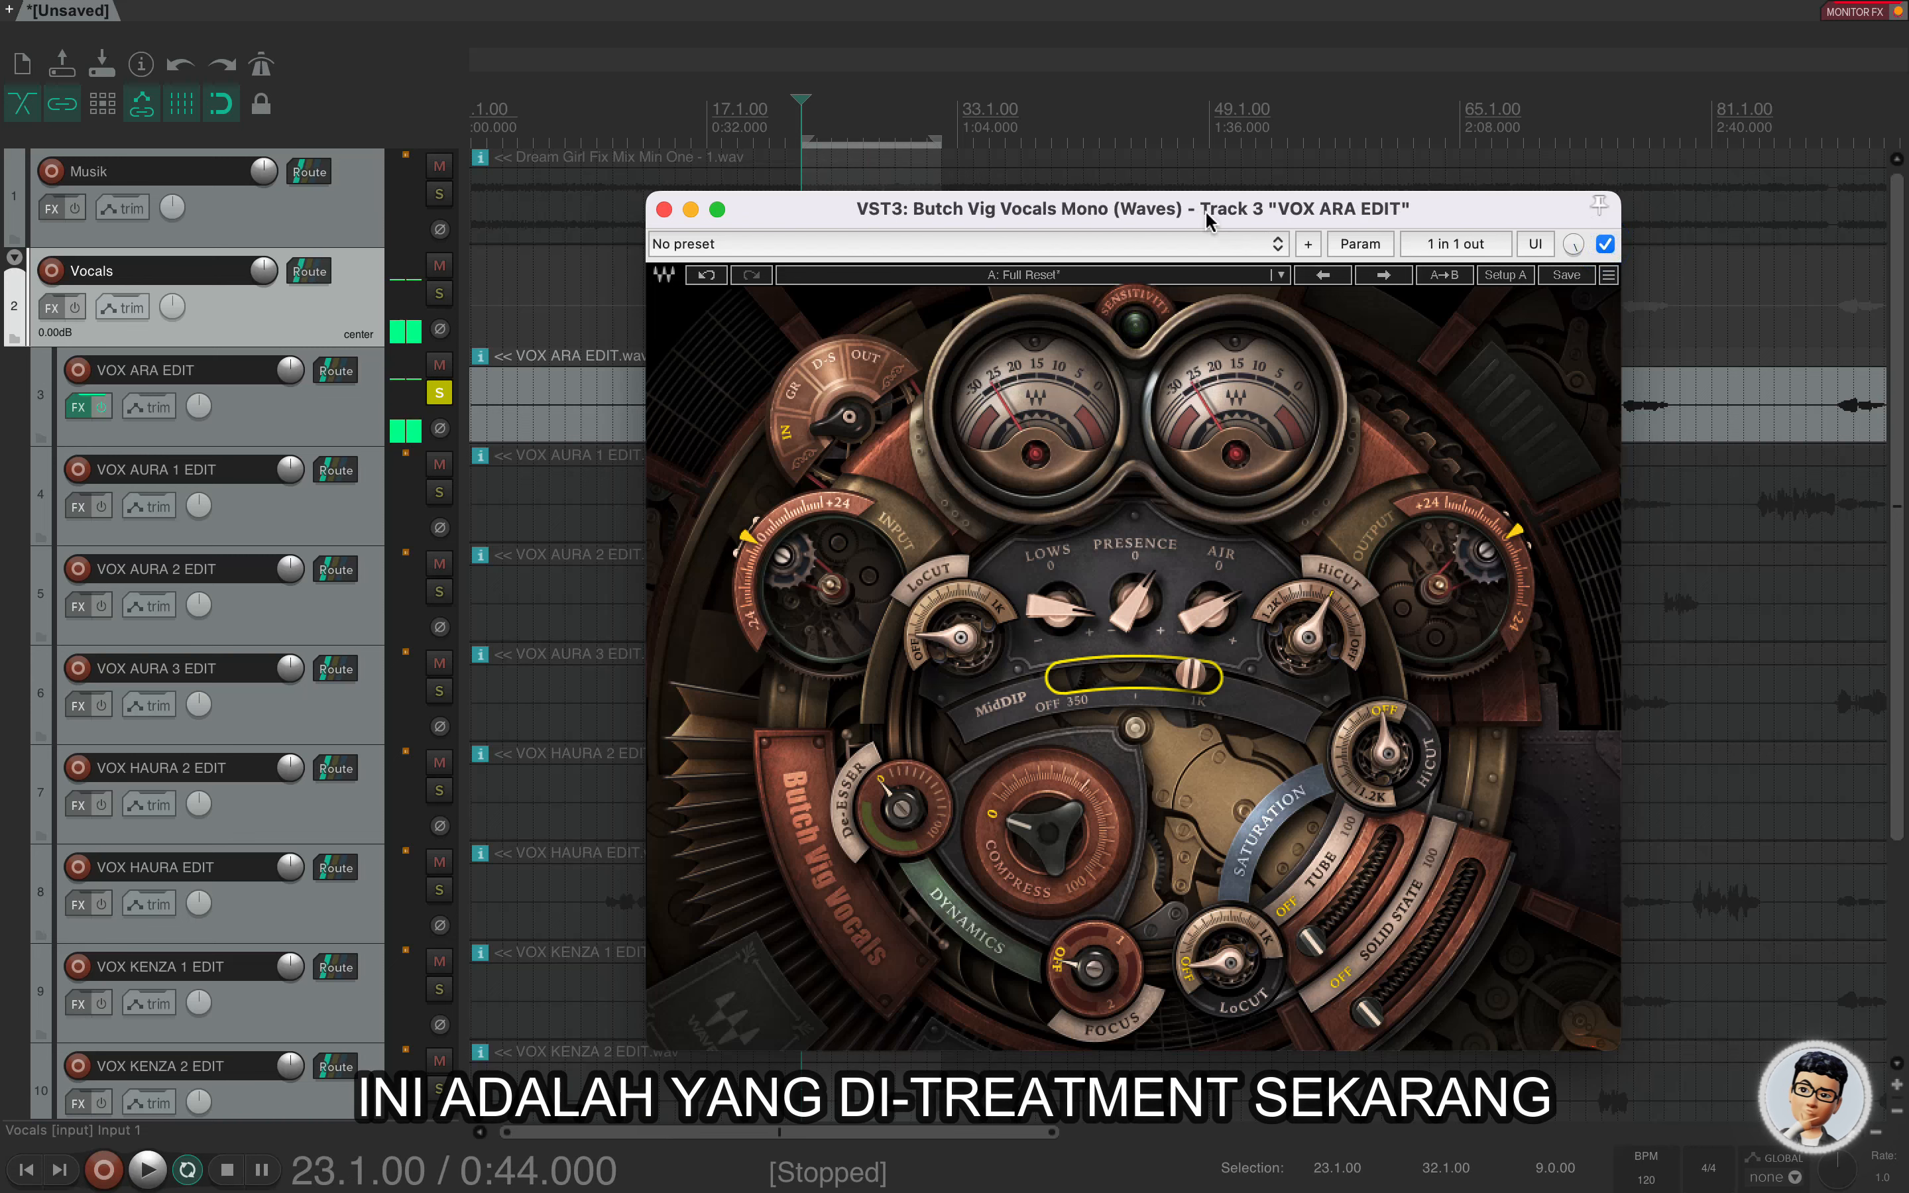
left_click_drag(1208, 216, 1205, 212)
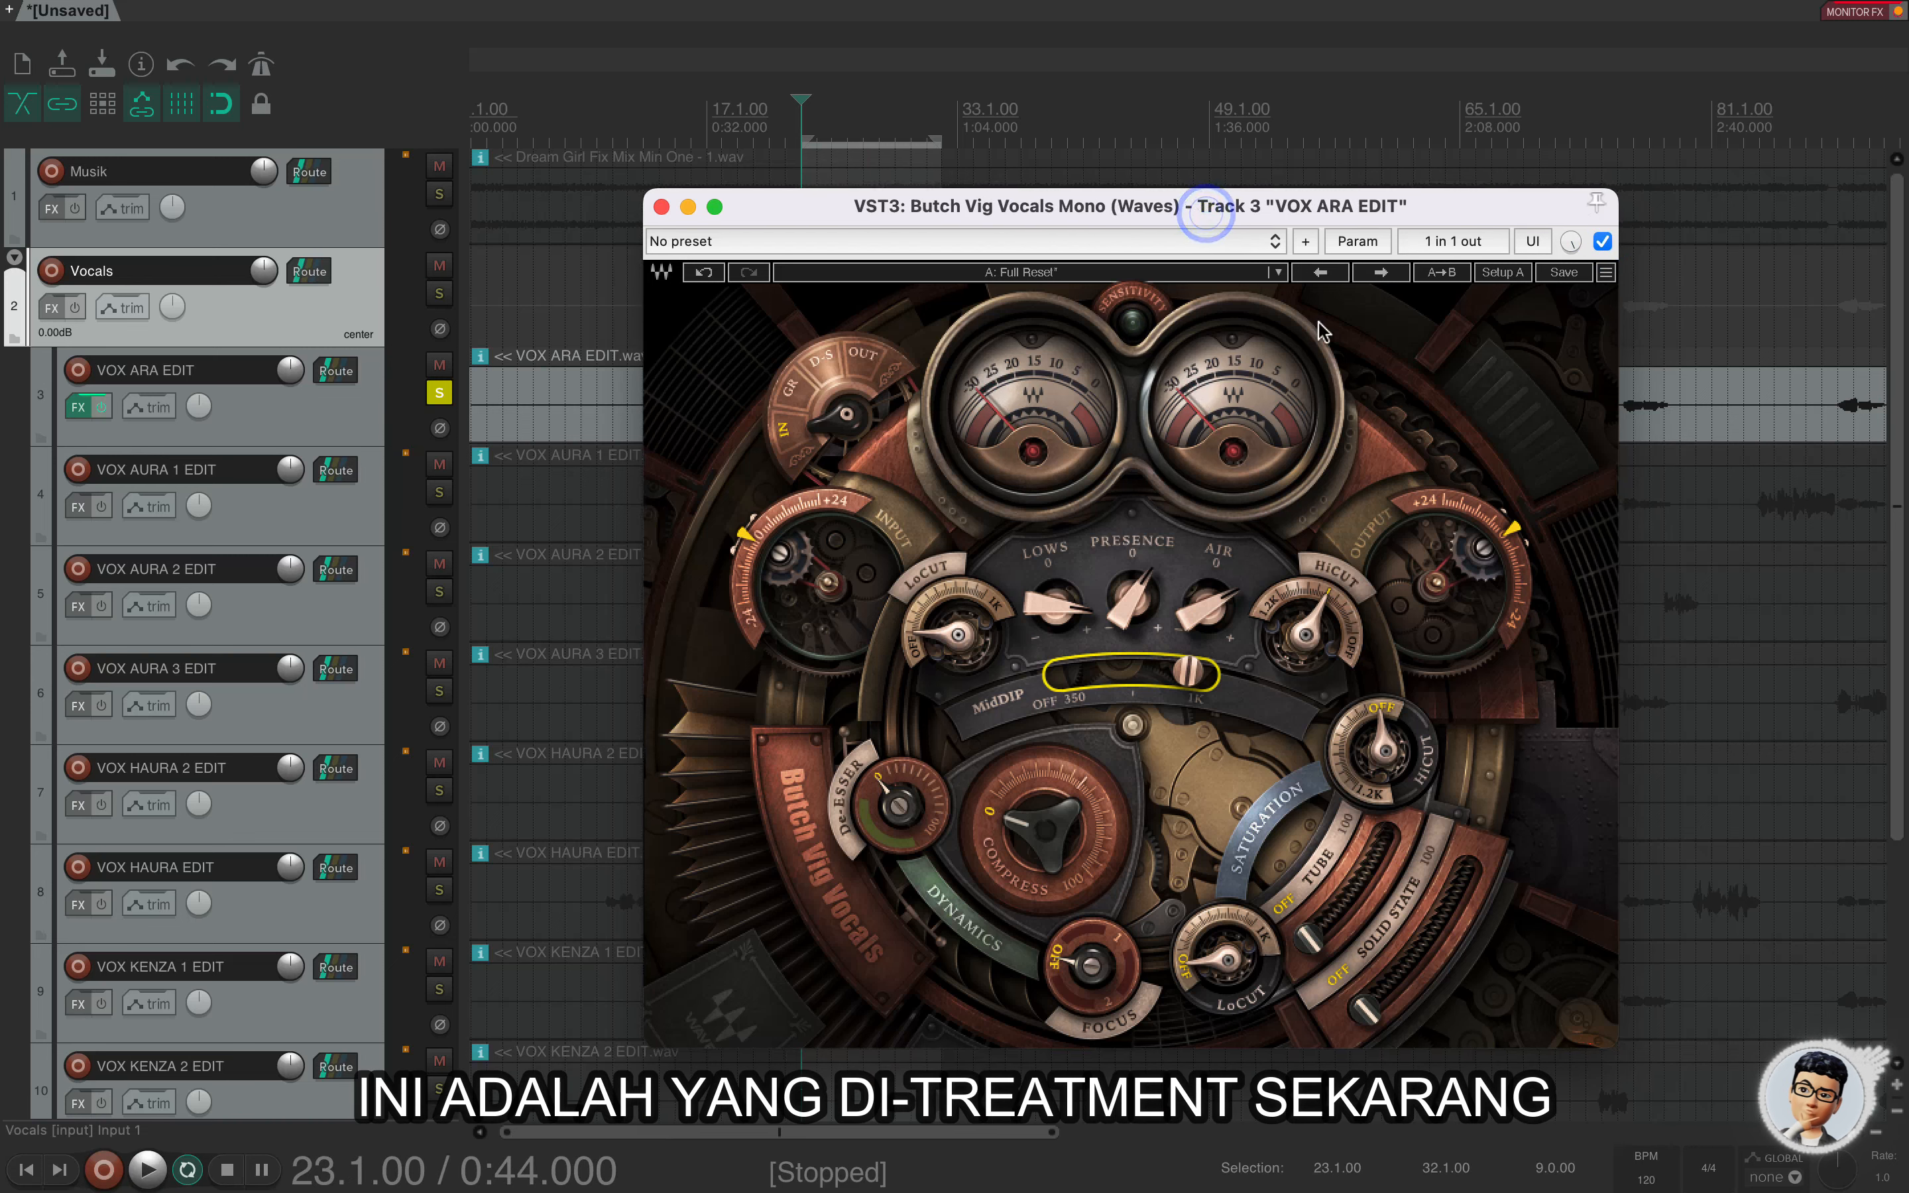
key("space")
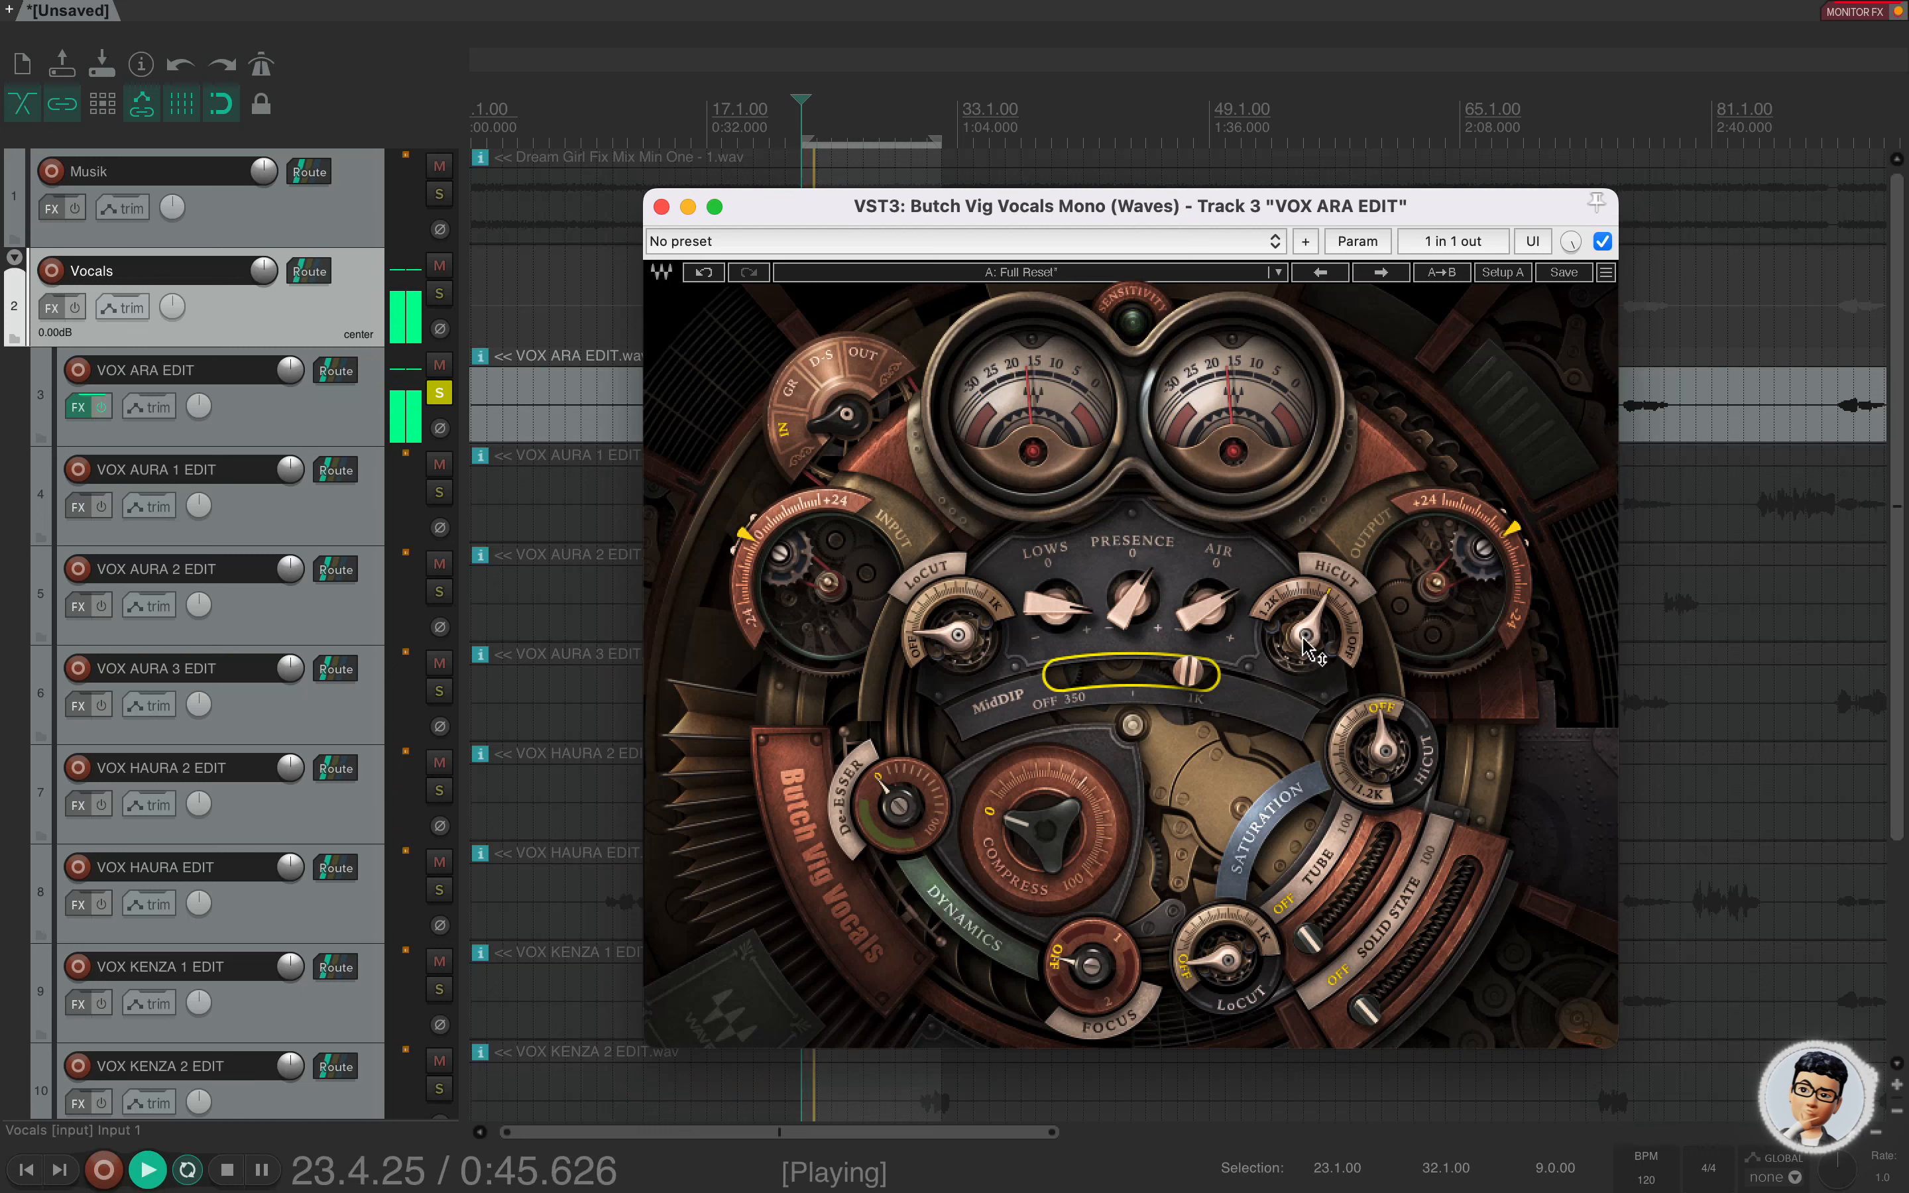
mouse_move(1306, 623)
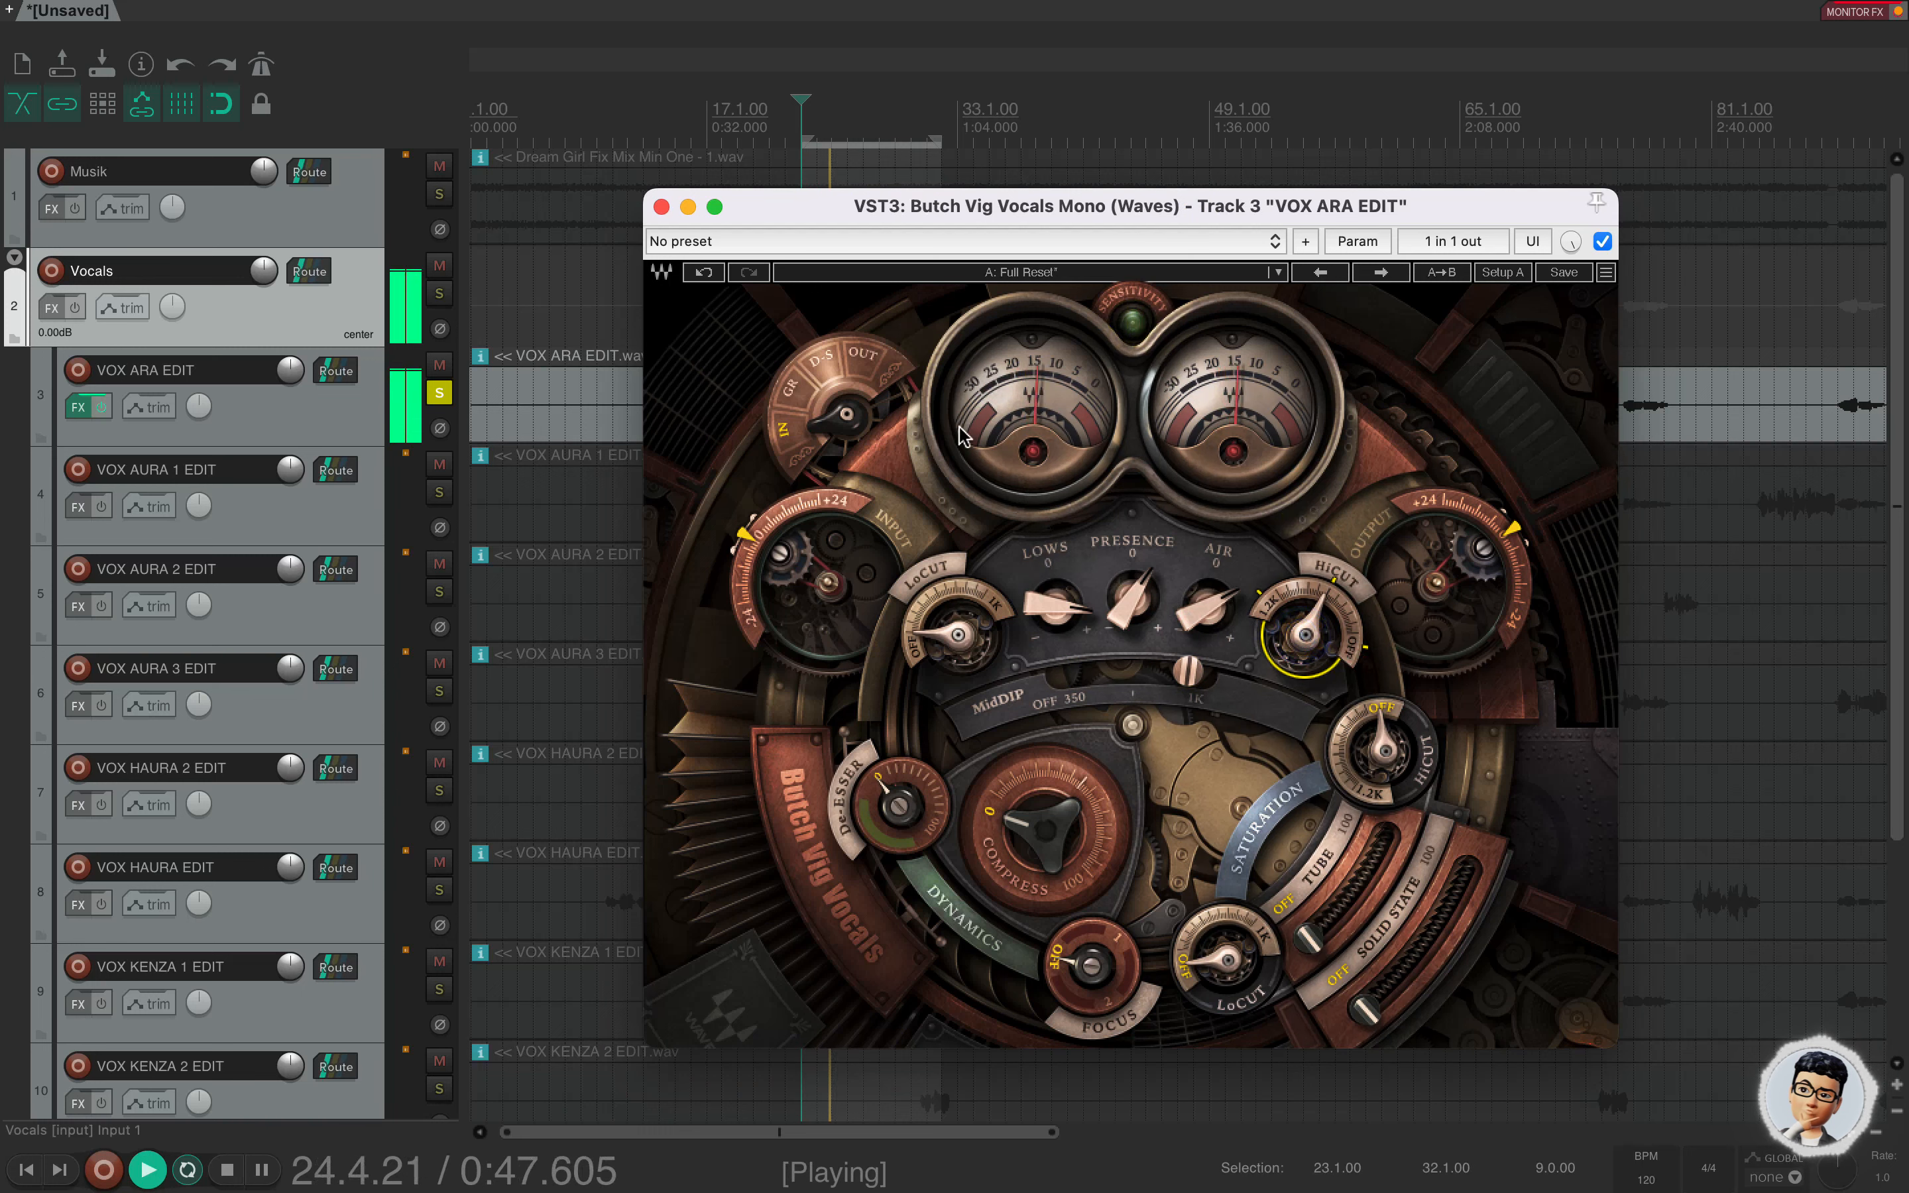
key("space")
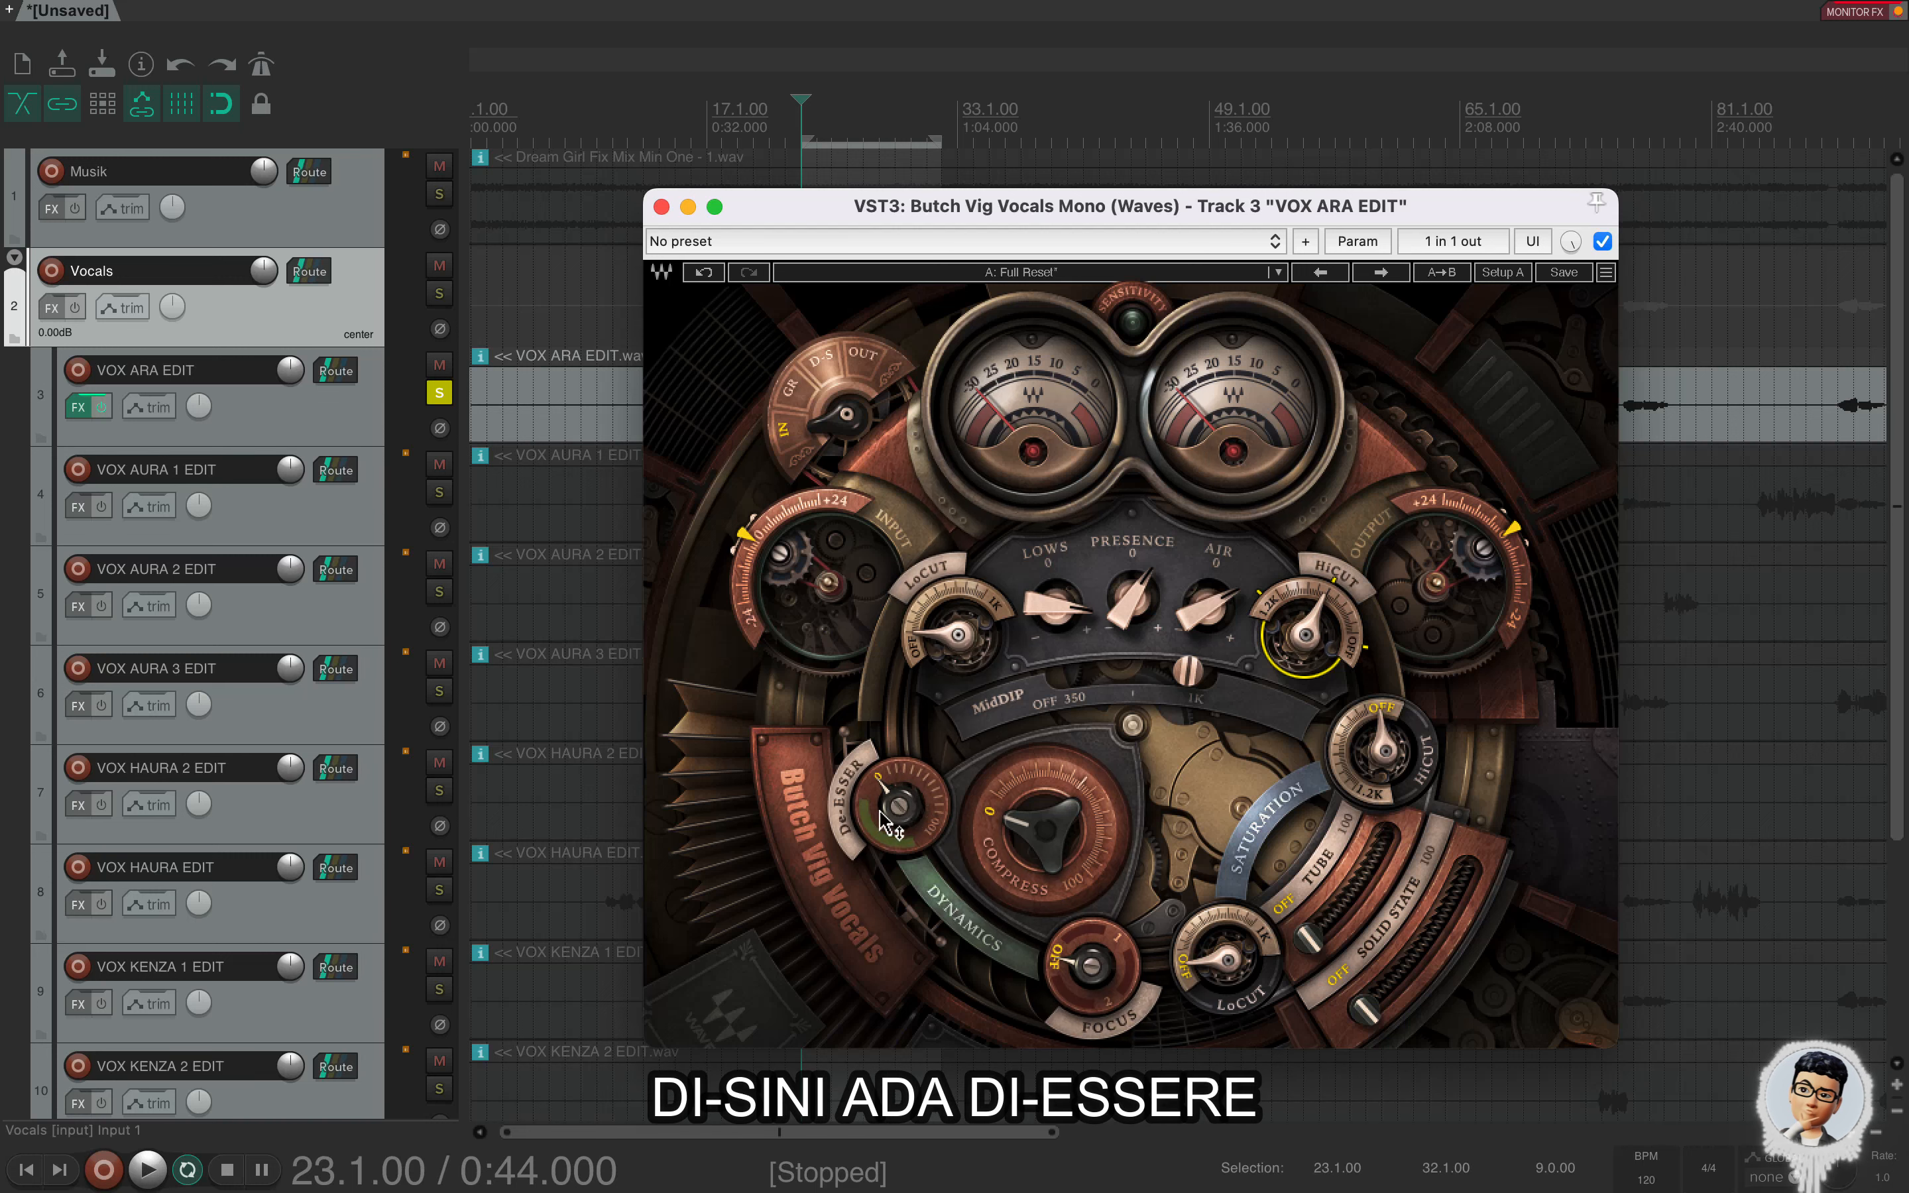
Engage the De-Esser and fine-tune it to about 52.1 by ear while the vocal phrase plays.
mouse_move(892, 823)
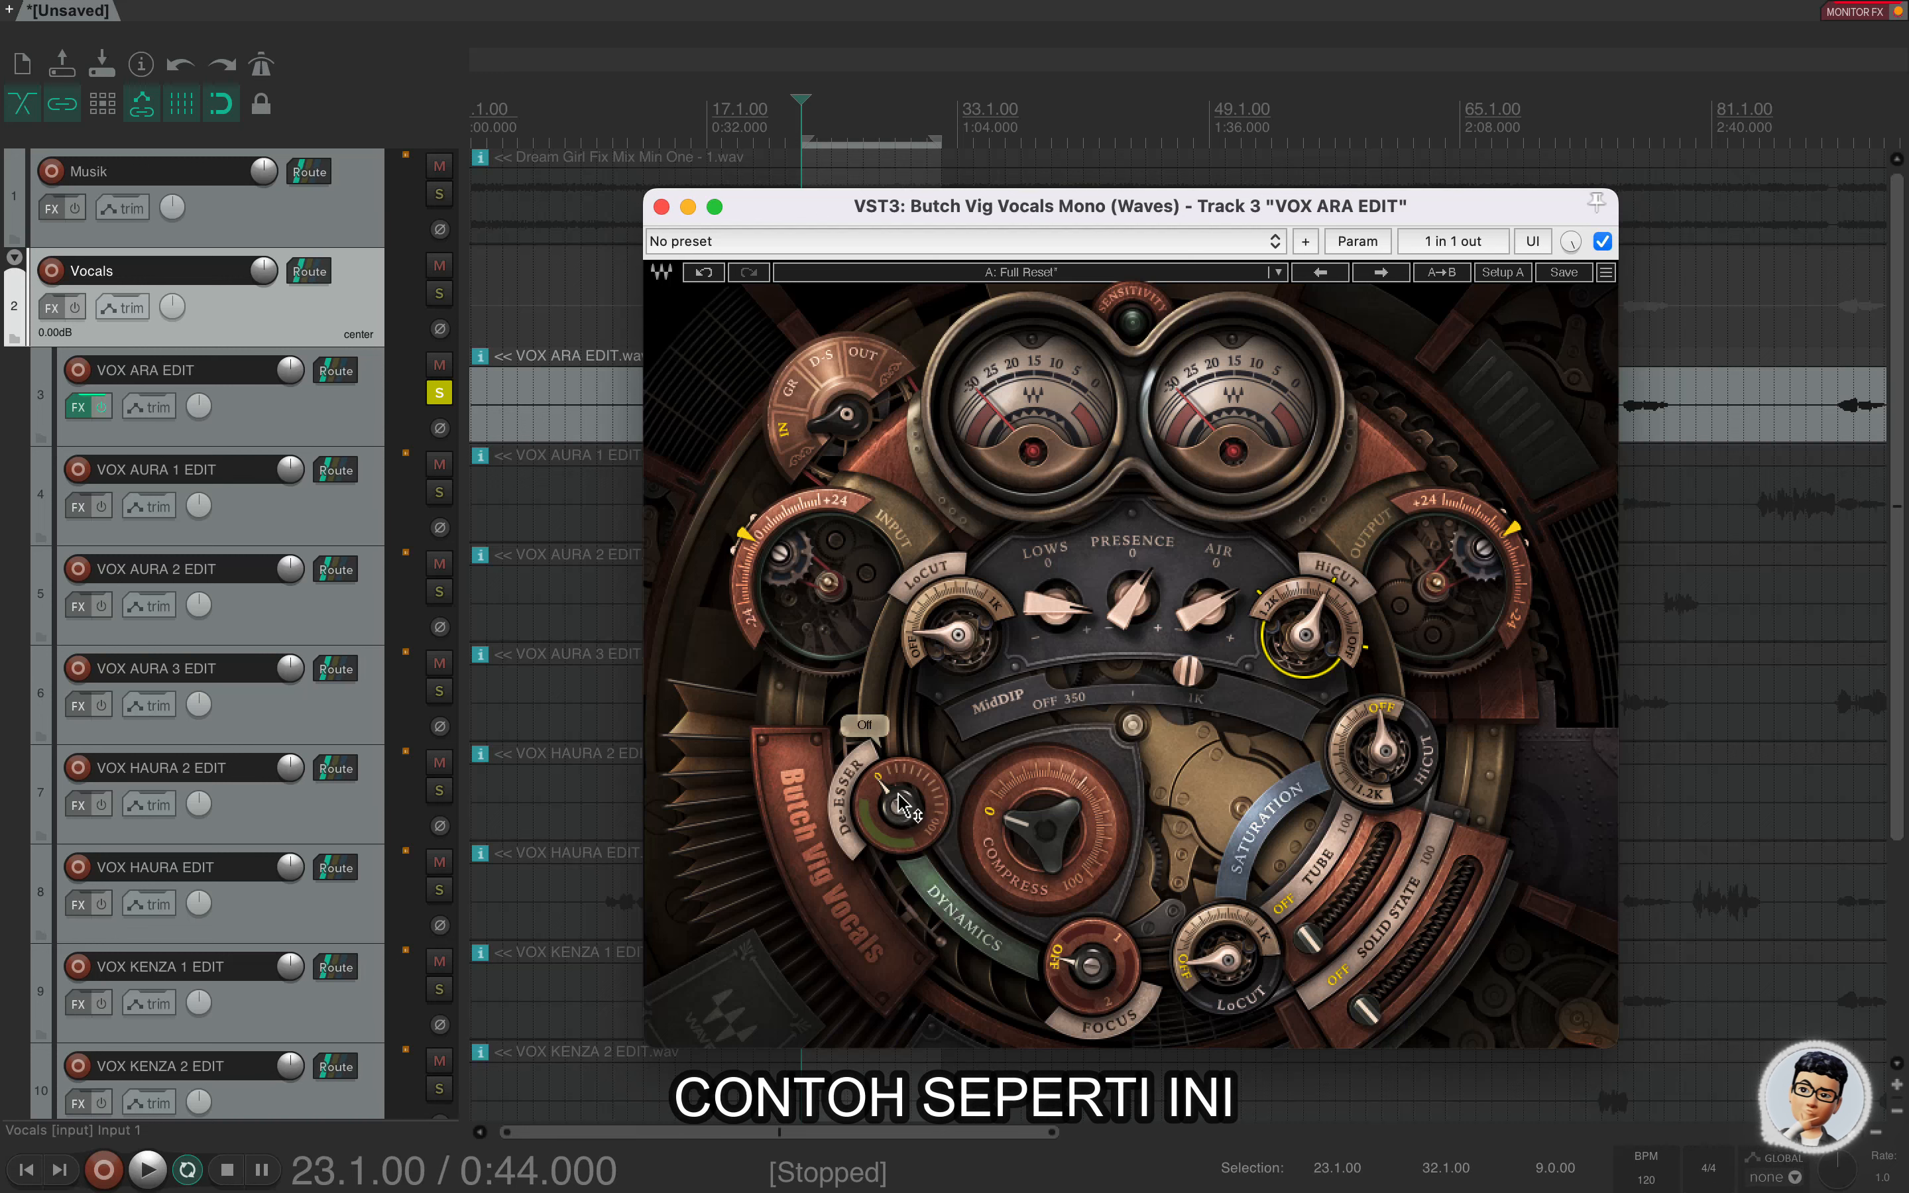
key("space")
mouse_move(896, 804)
left_mouse_down()
mouse_move(900, 825)
mouse_move(900, 786)
left_mouse_up()
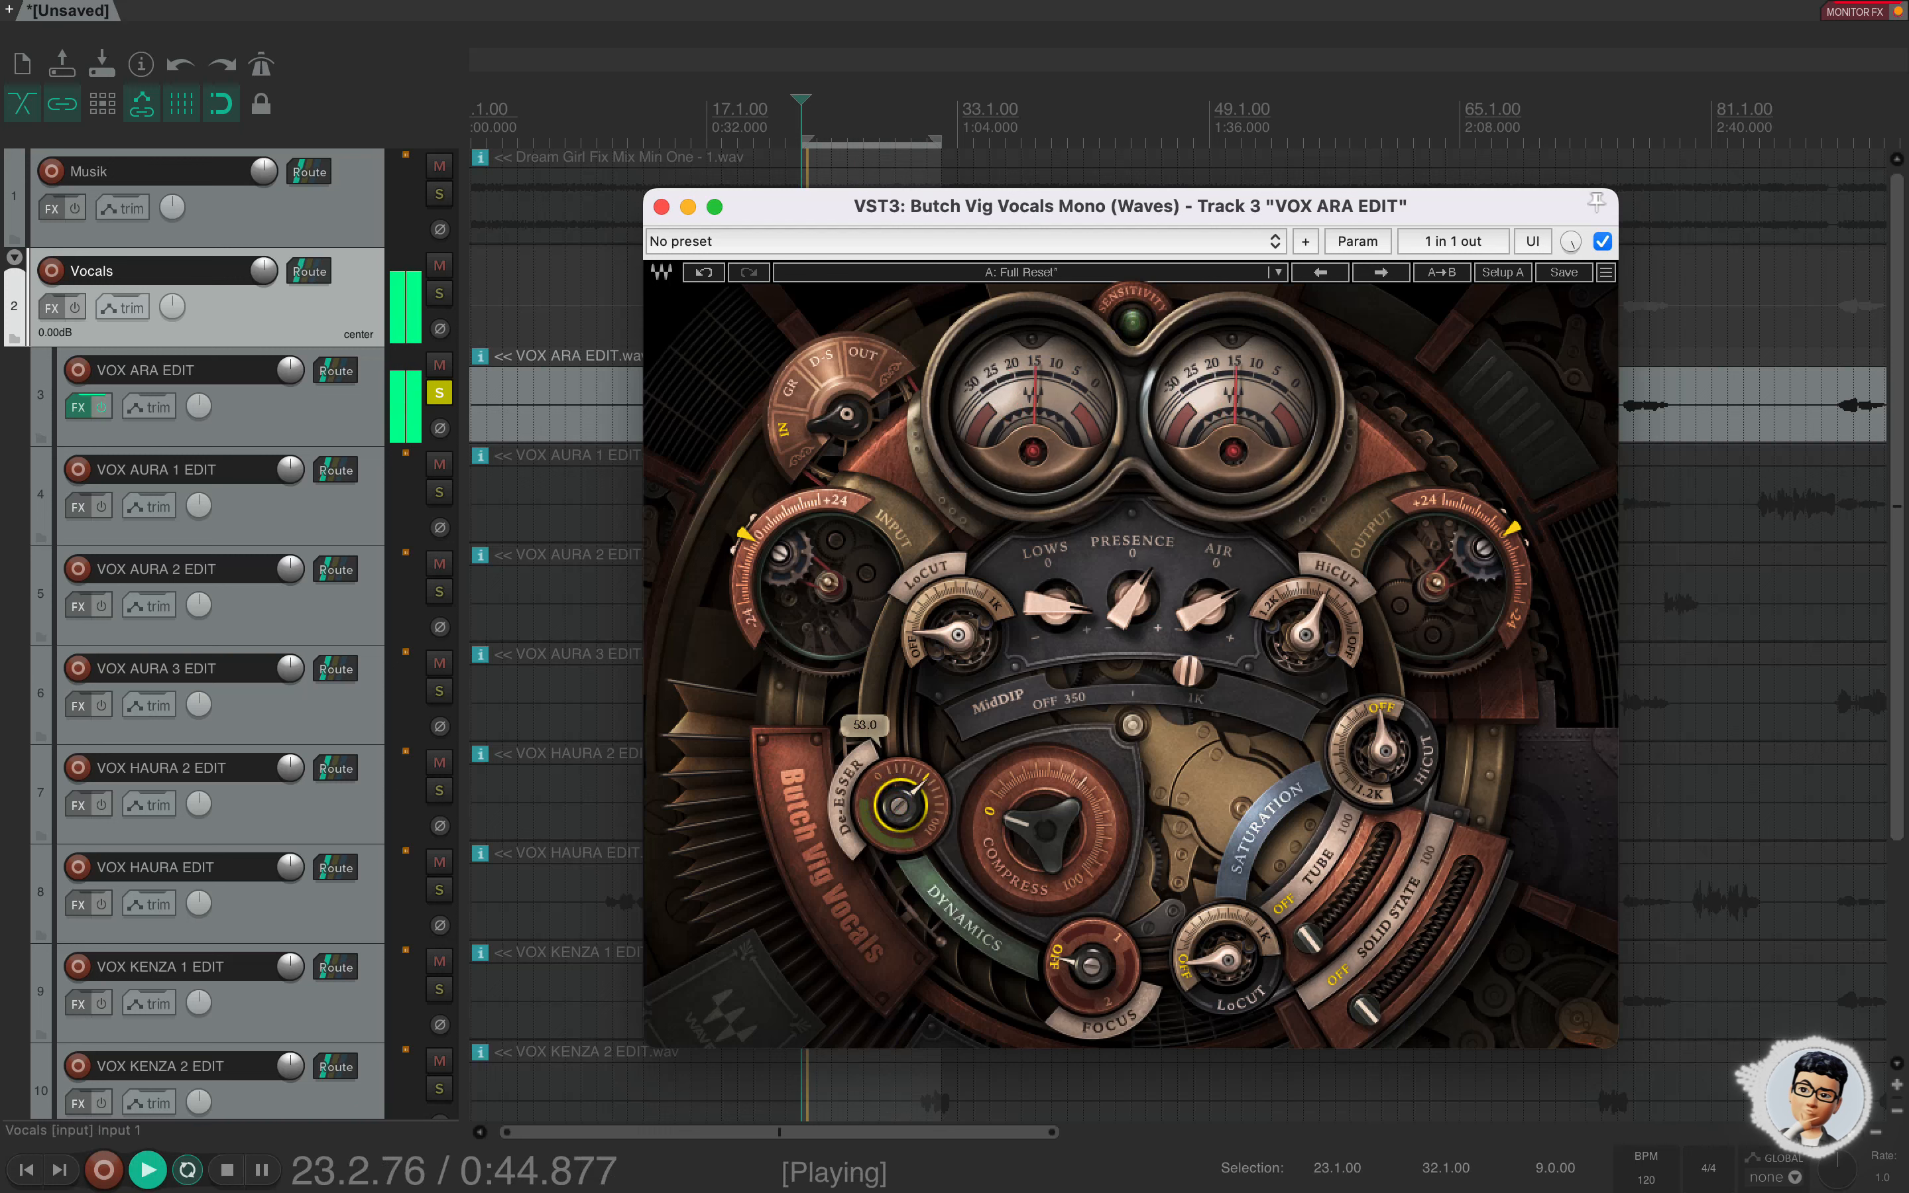
left_click_drag(900, 805, 900, 783)
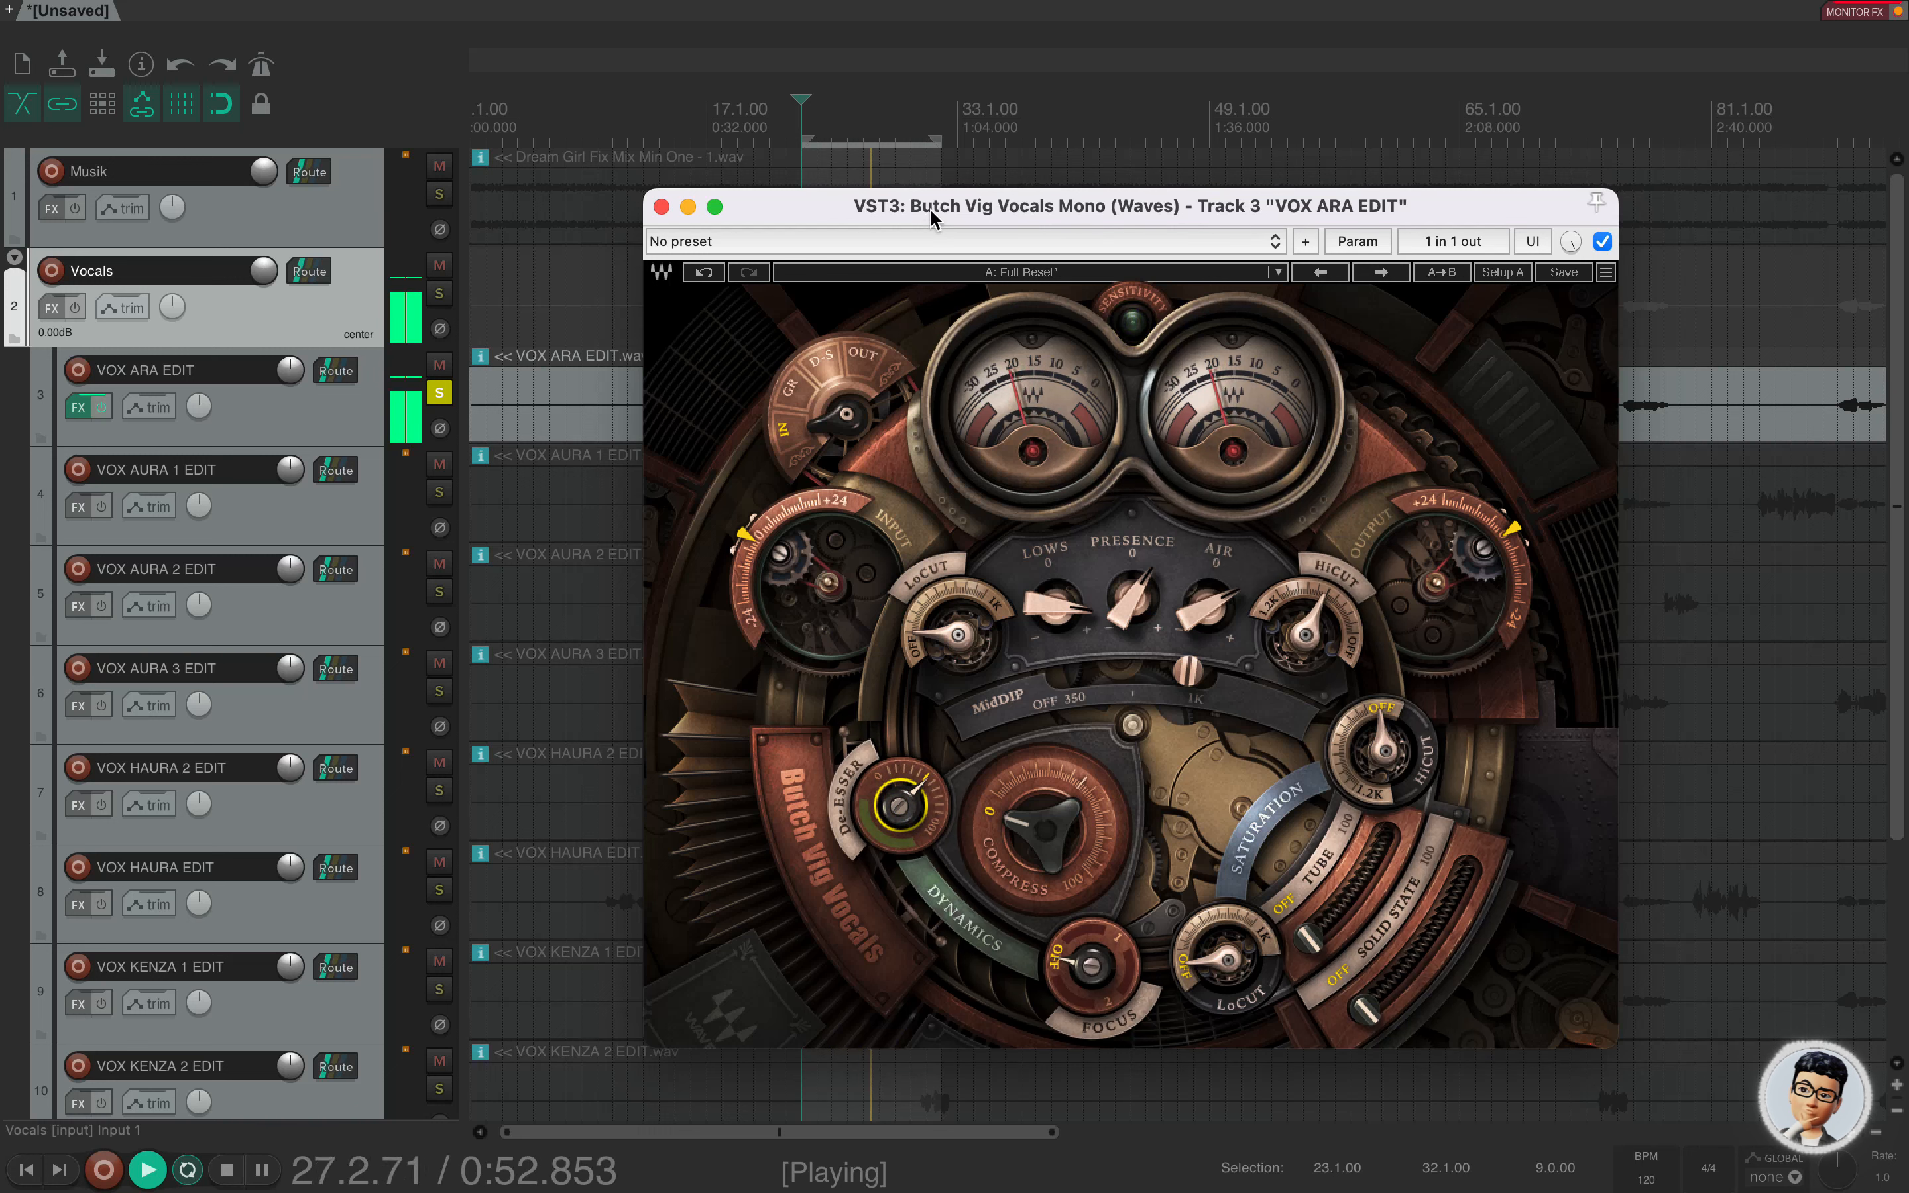
key("space")
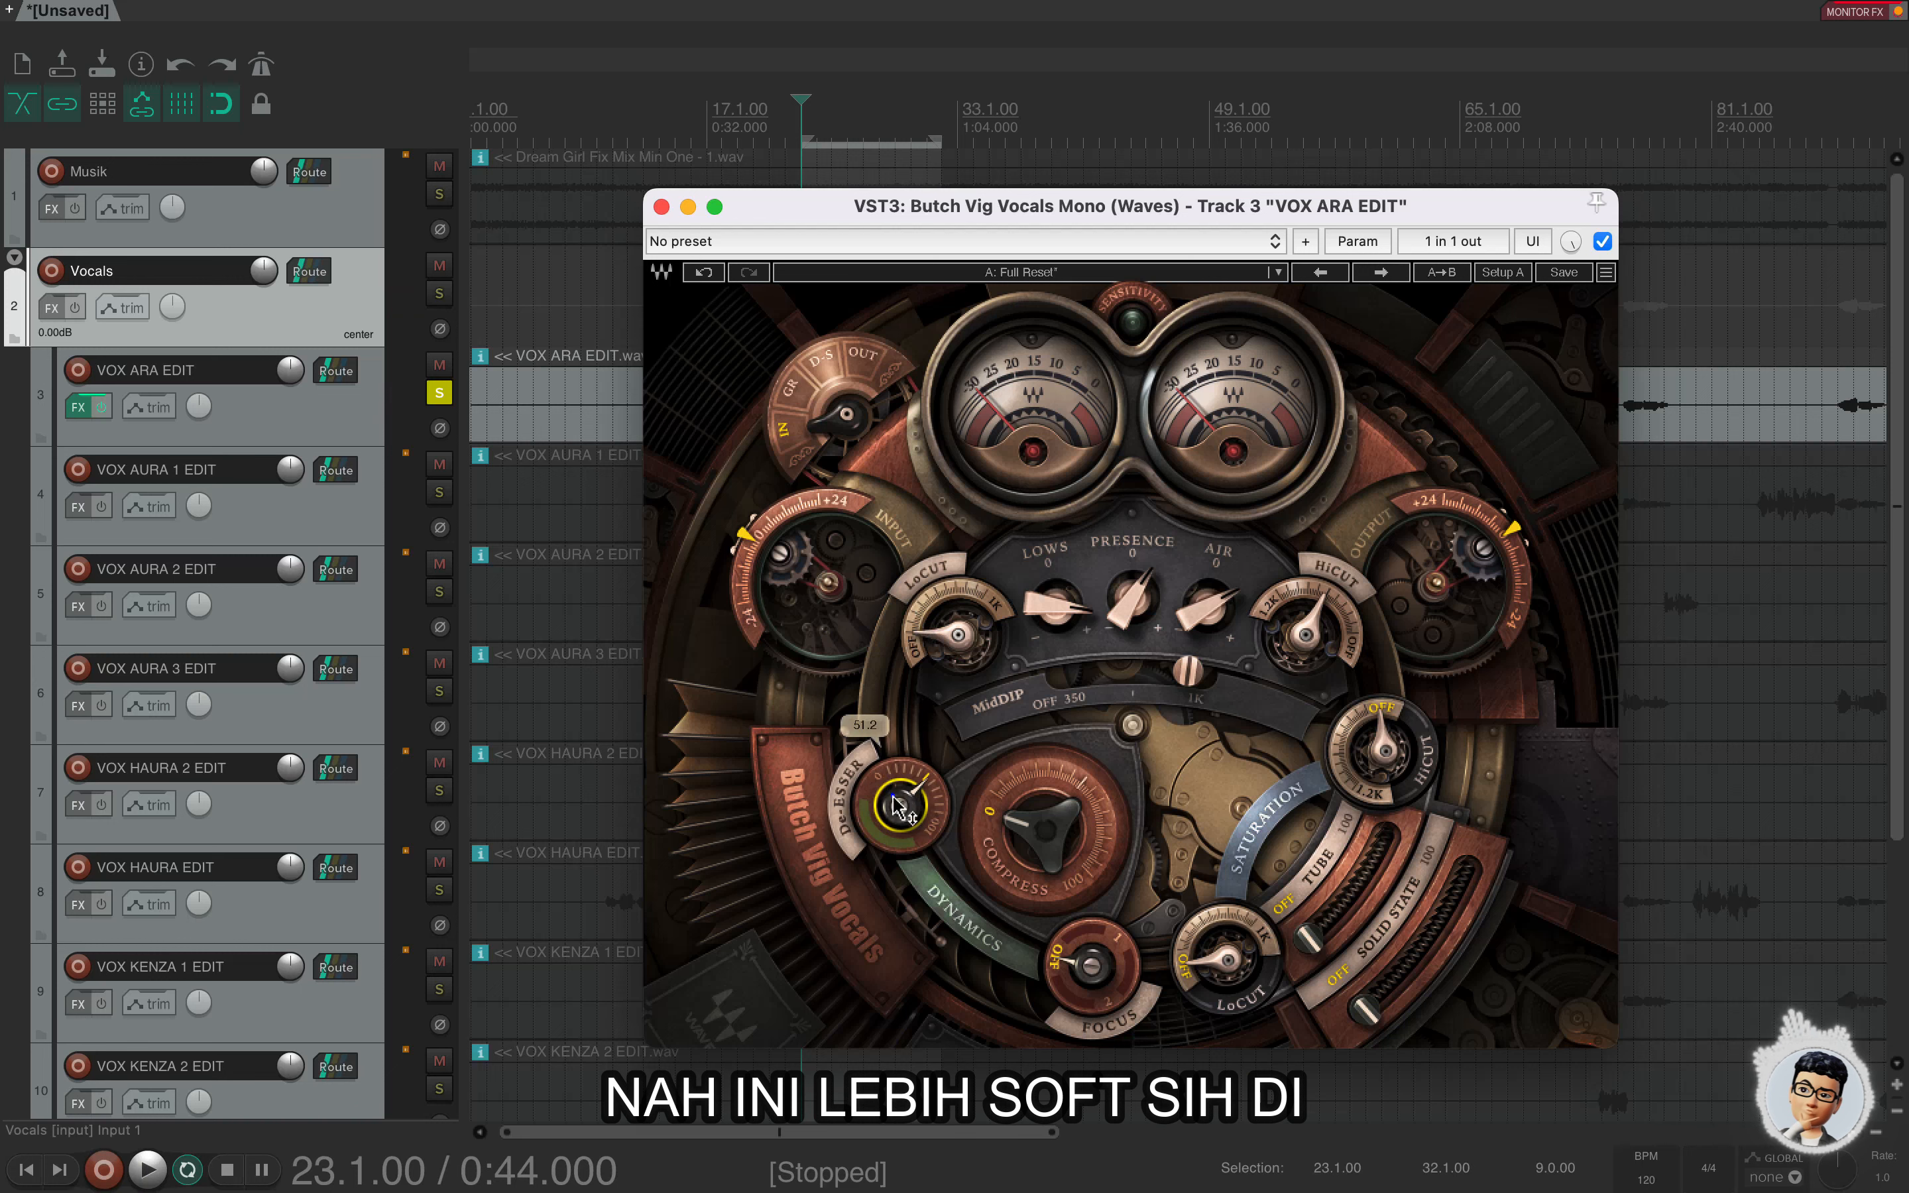
left_click_drag(908, 809, 908, 817)
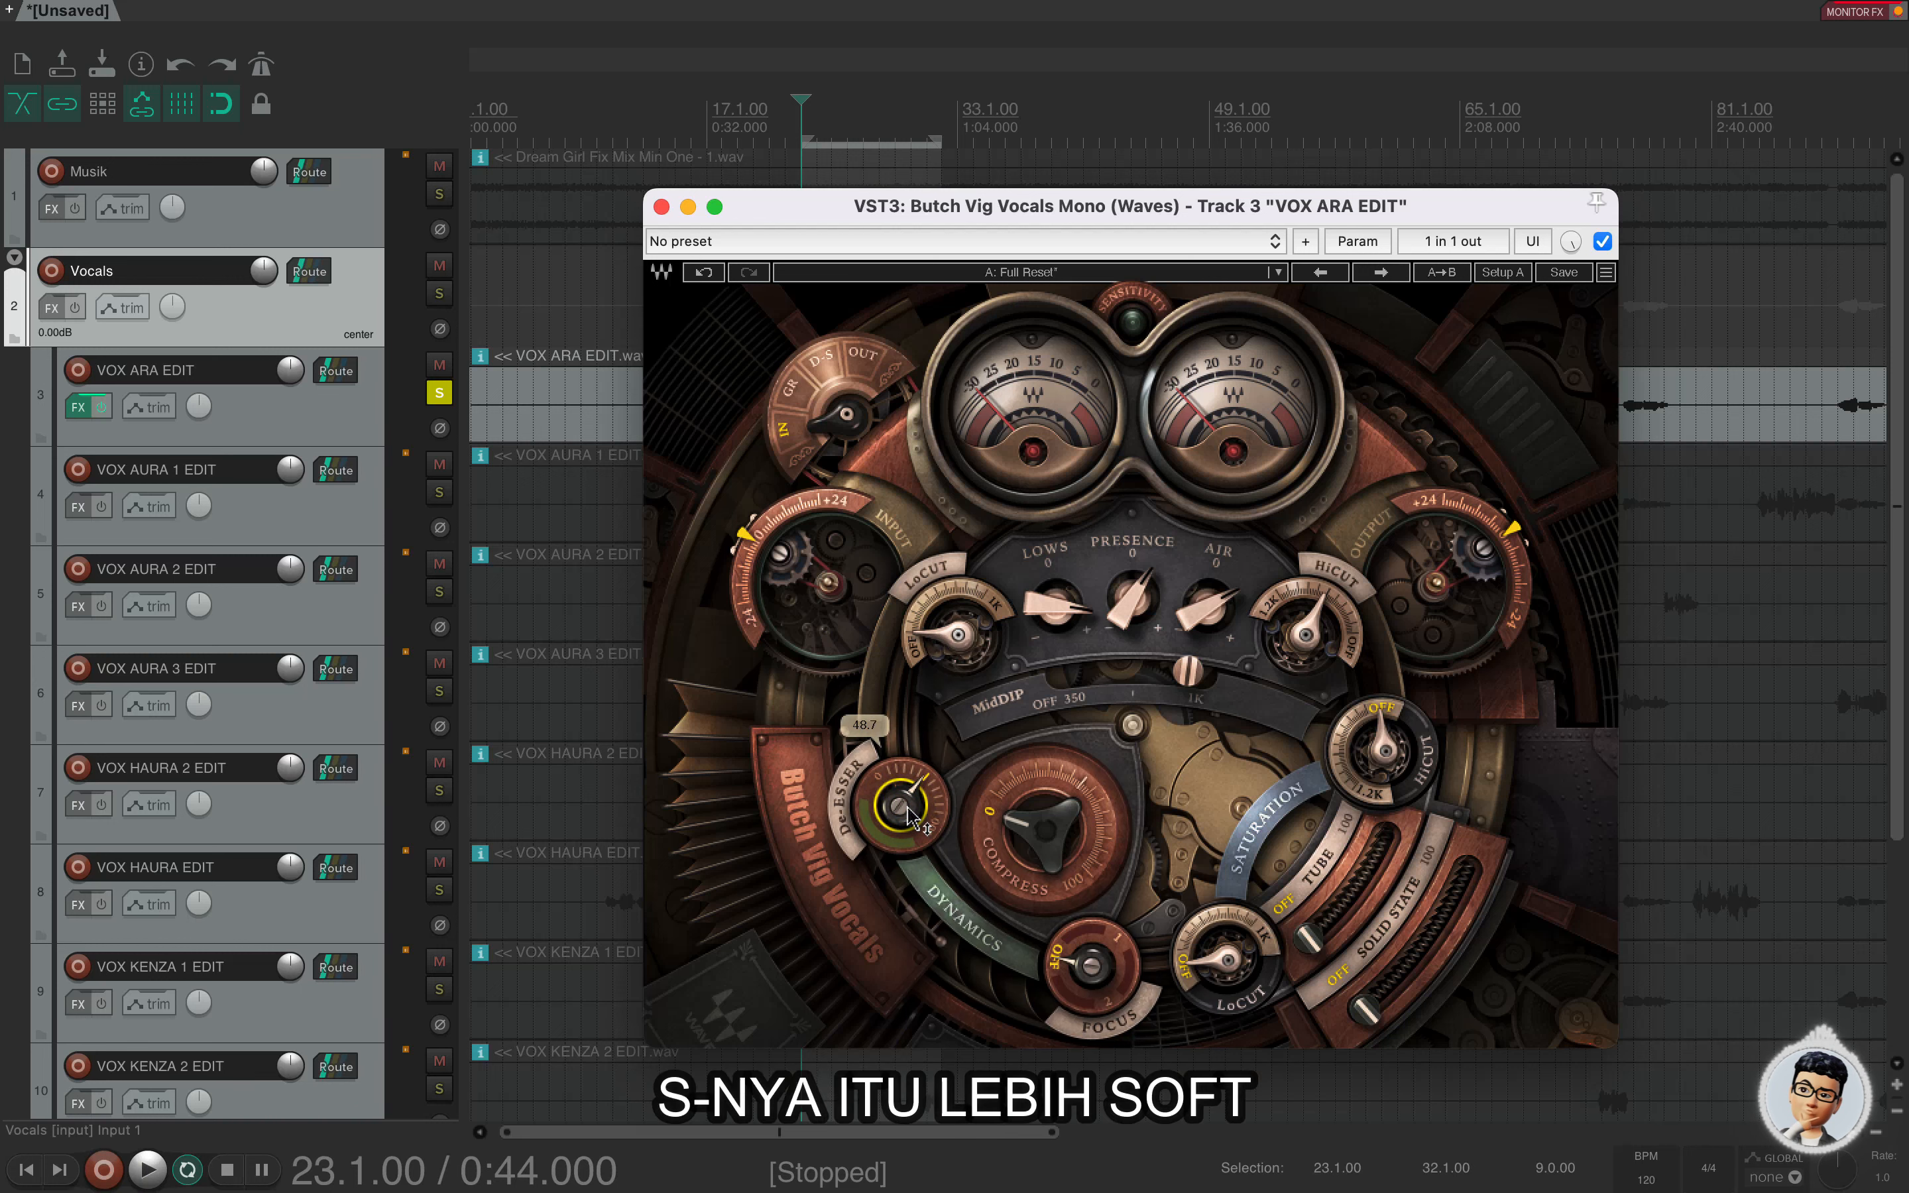
key("space")
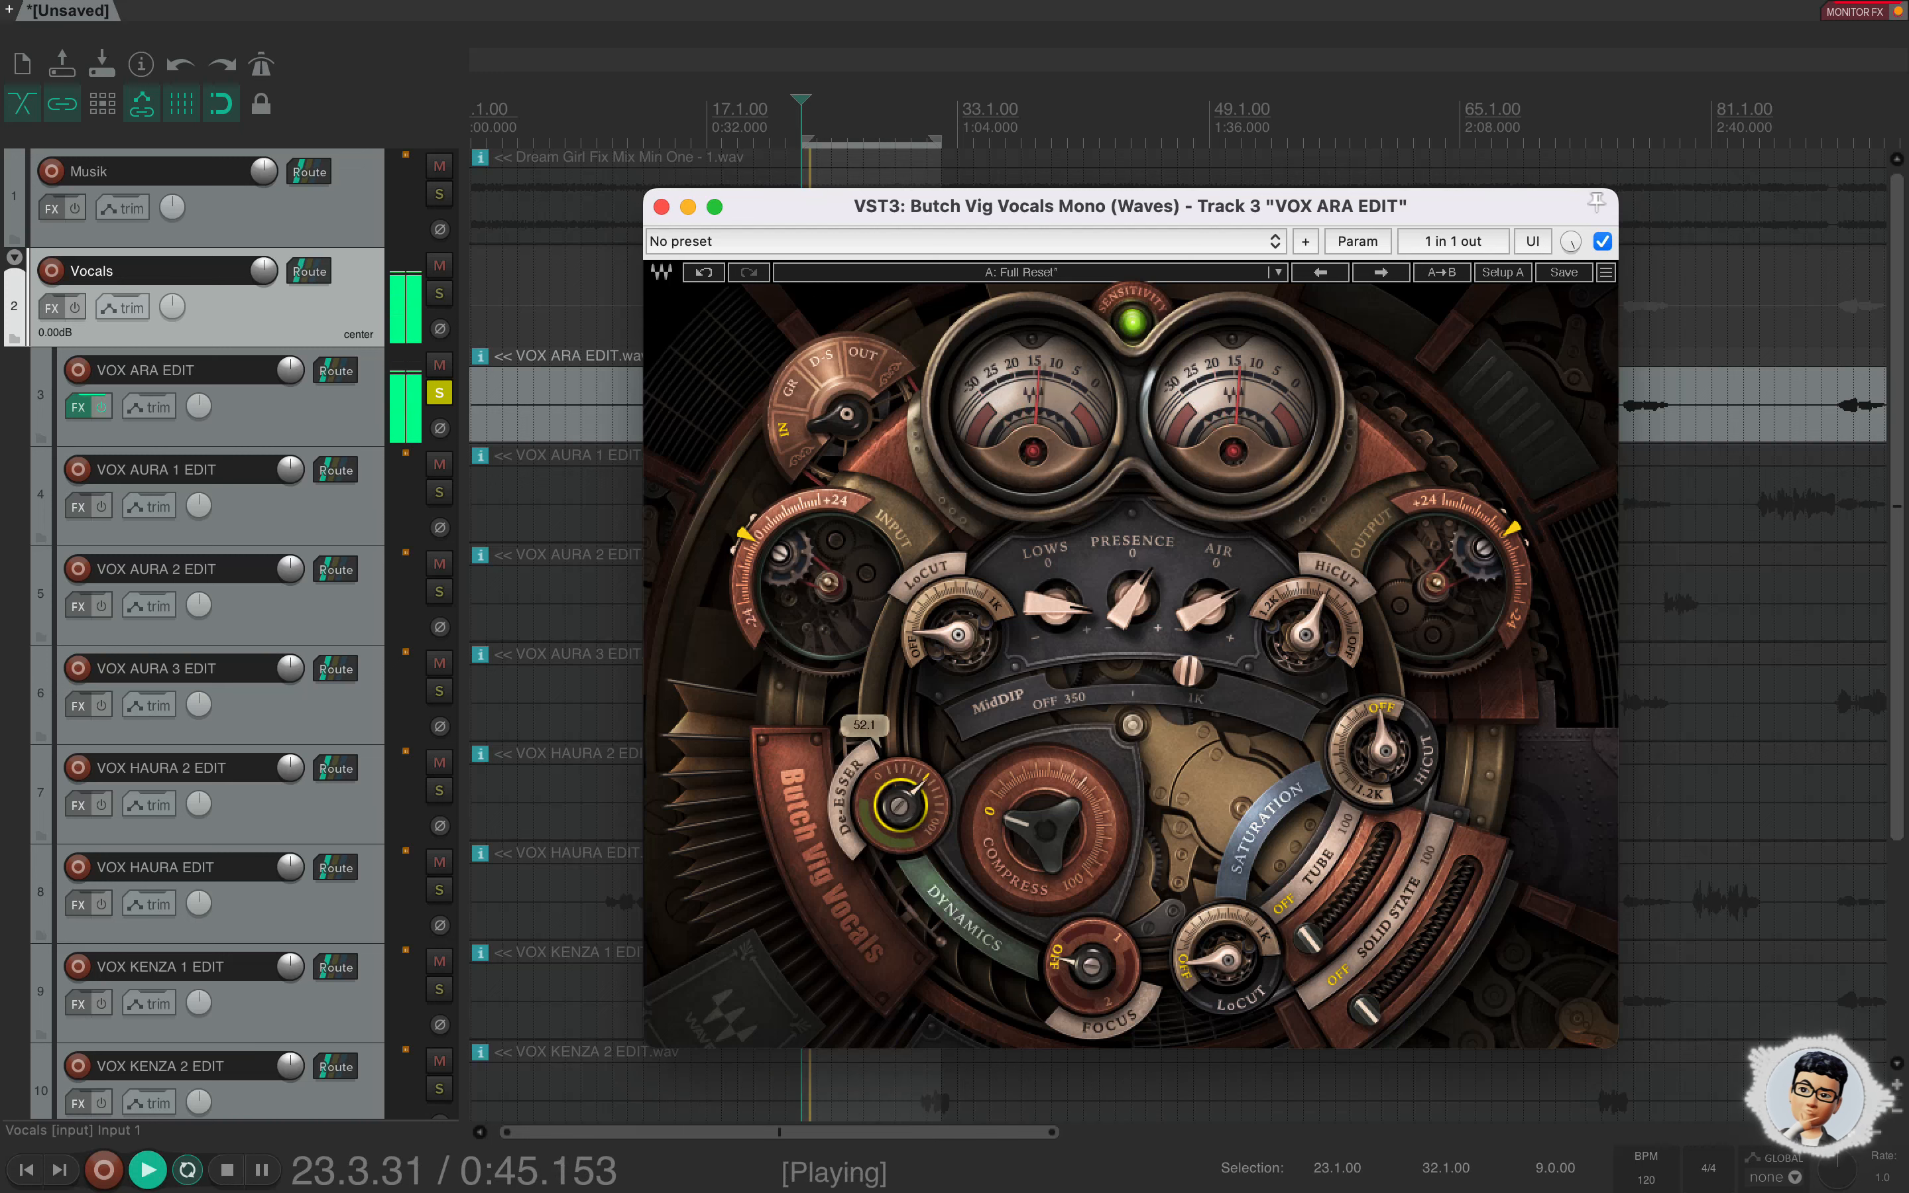
left_click_drag(908, 809, 908, 803)
key("space")
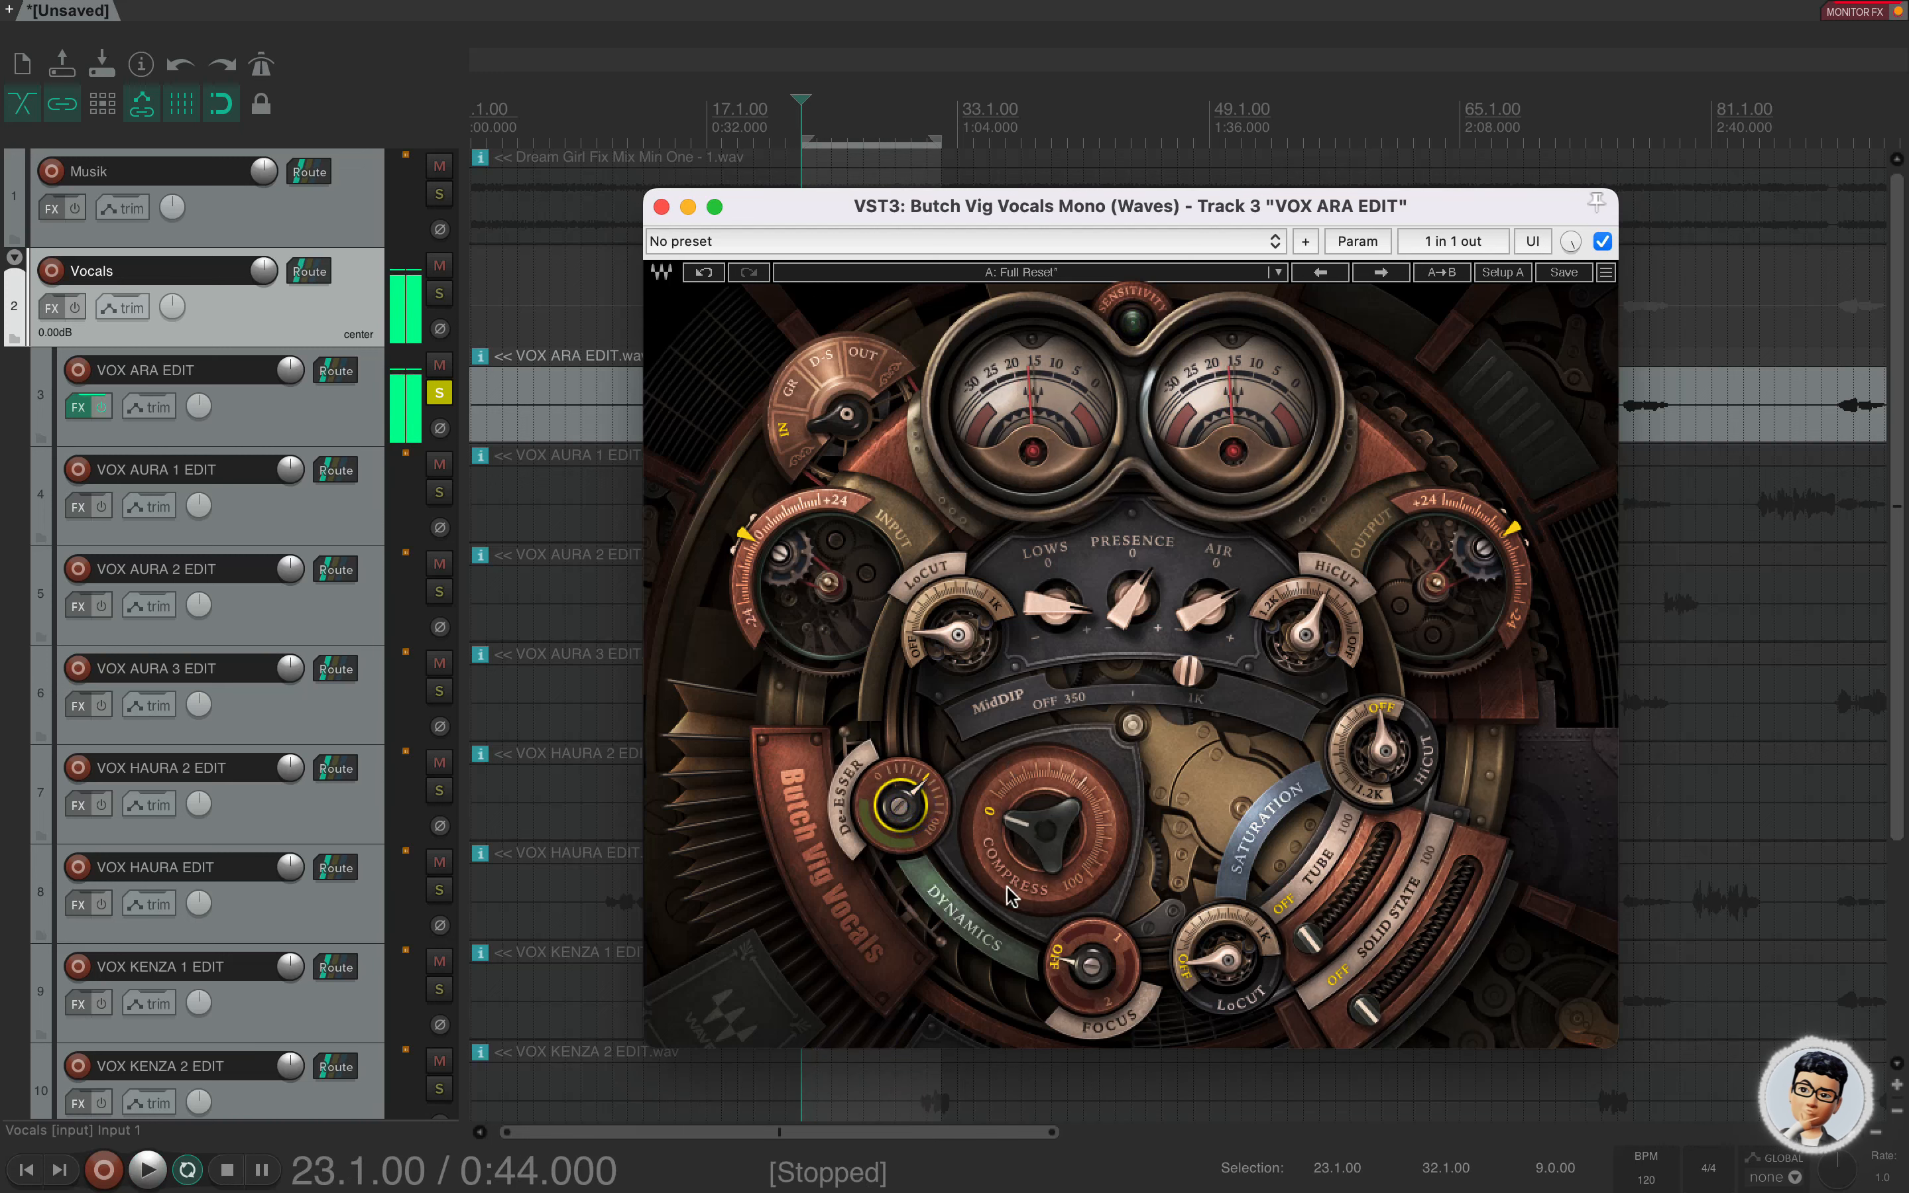
Raise Compress slightly above 0 while the selected vocal phrase plays.
mouse_move(1051, 835)
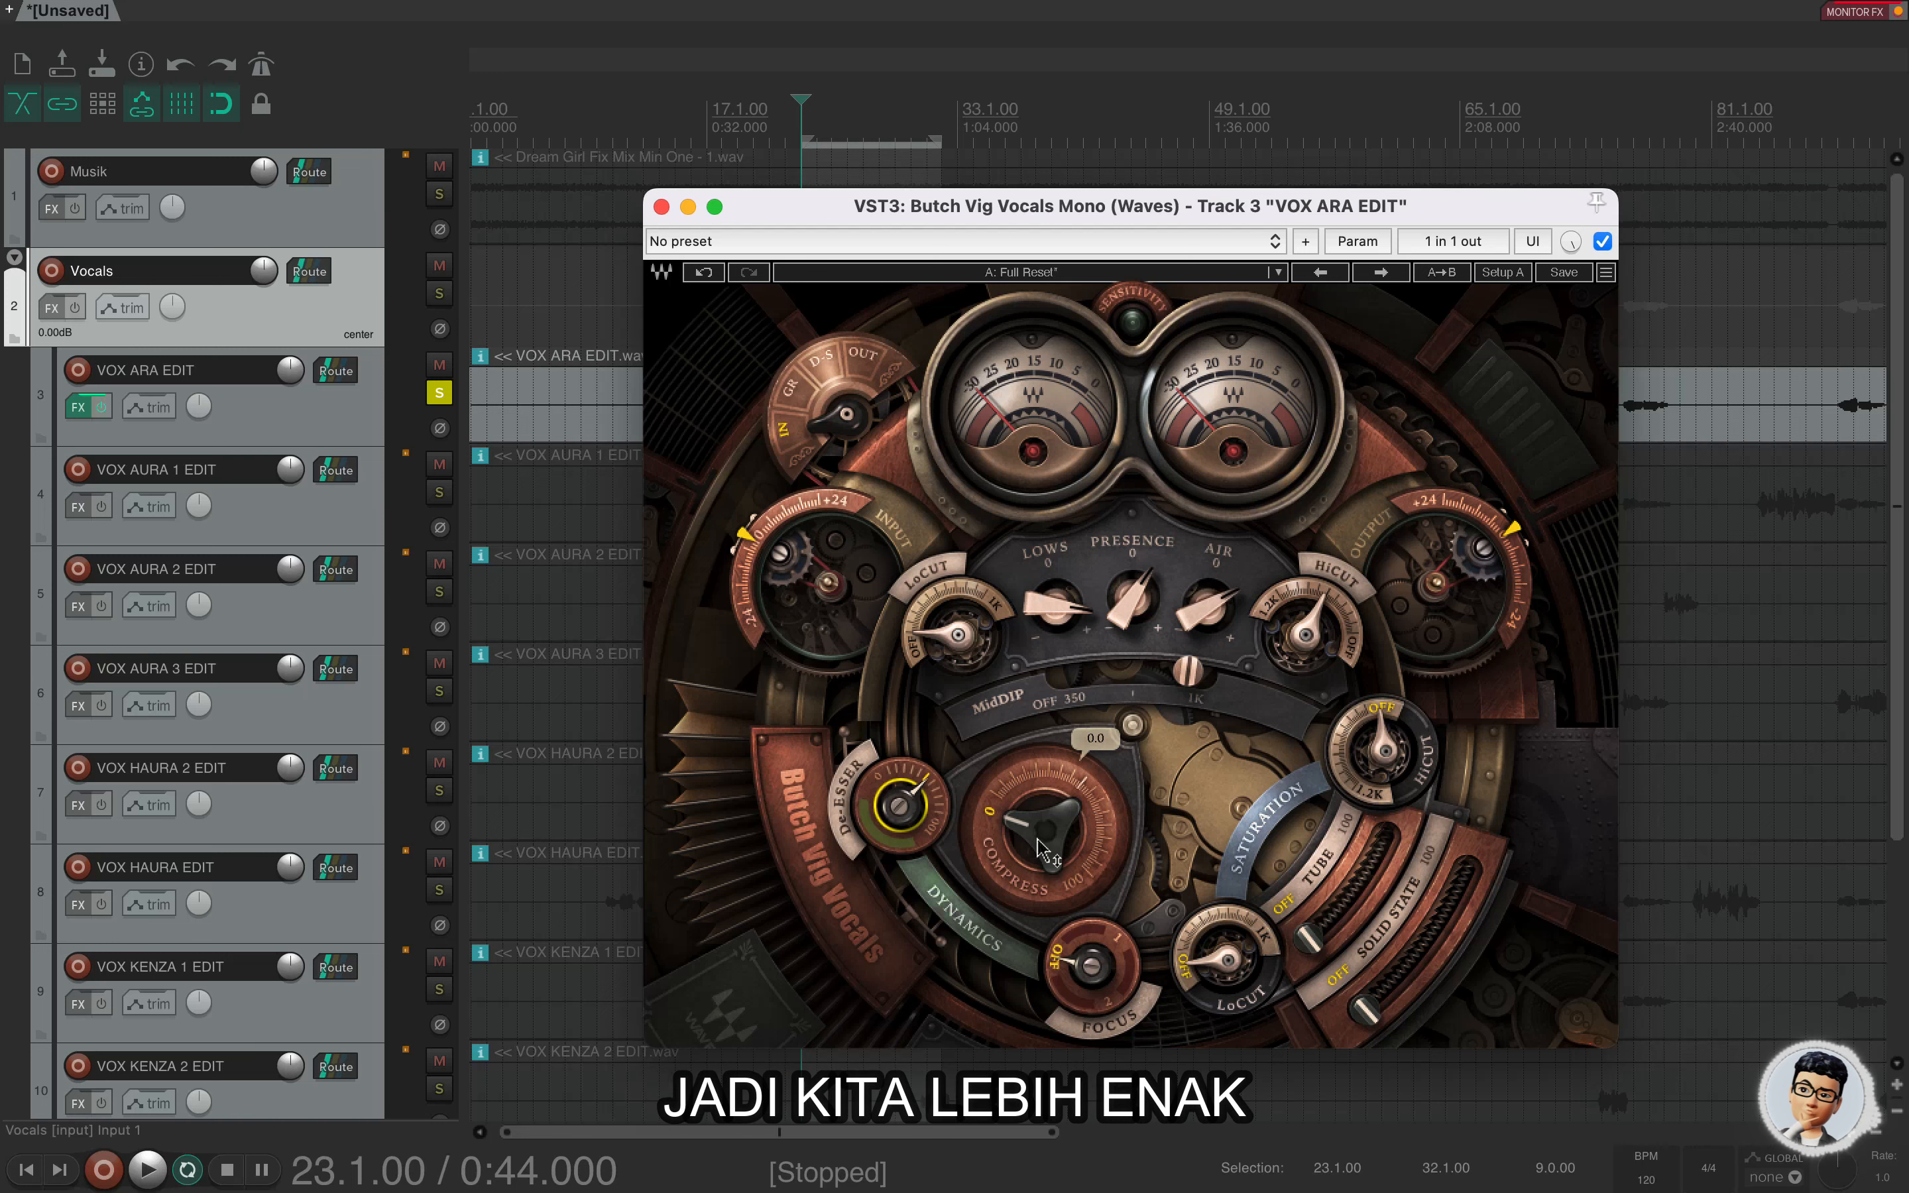
key("space")
mouse_move(1045, 851)
left_mouse_down()
mouse_move(1046, 789)
mouse_move(1046, 838)
left_mouse_up()
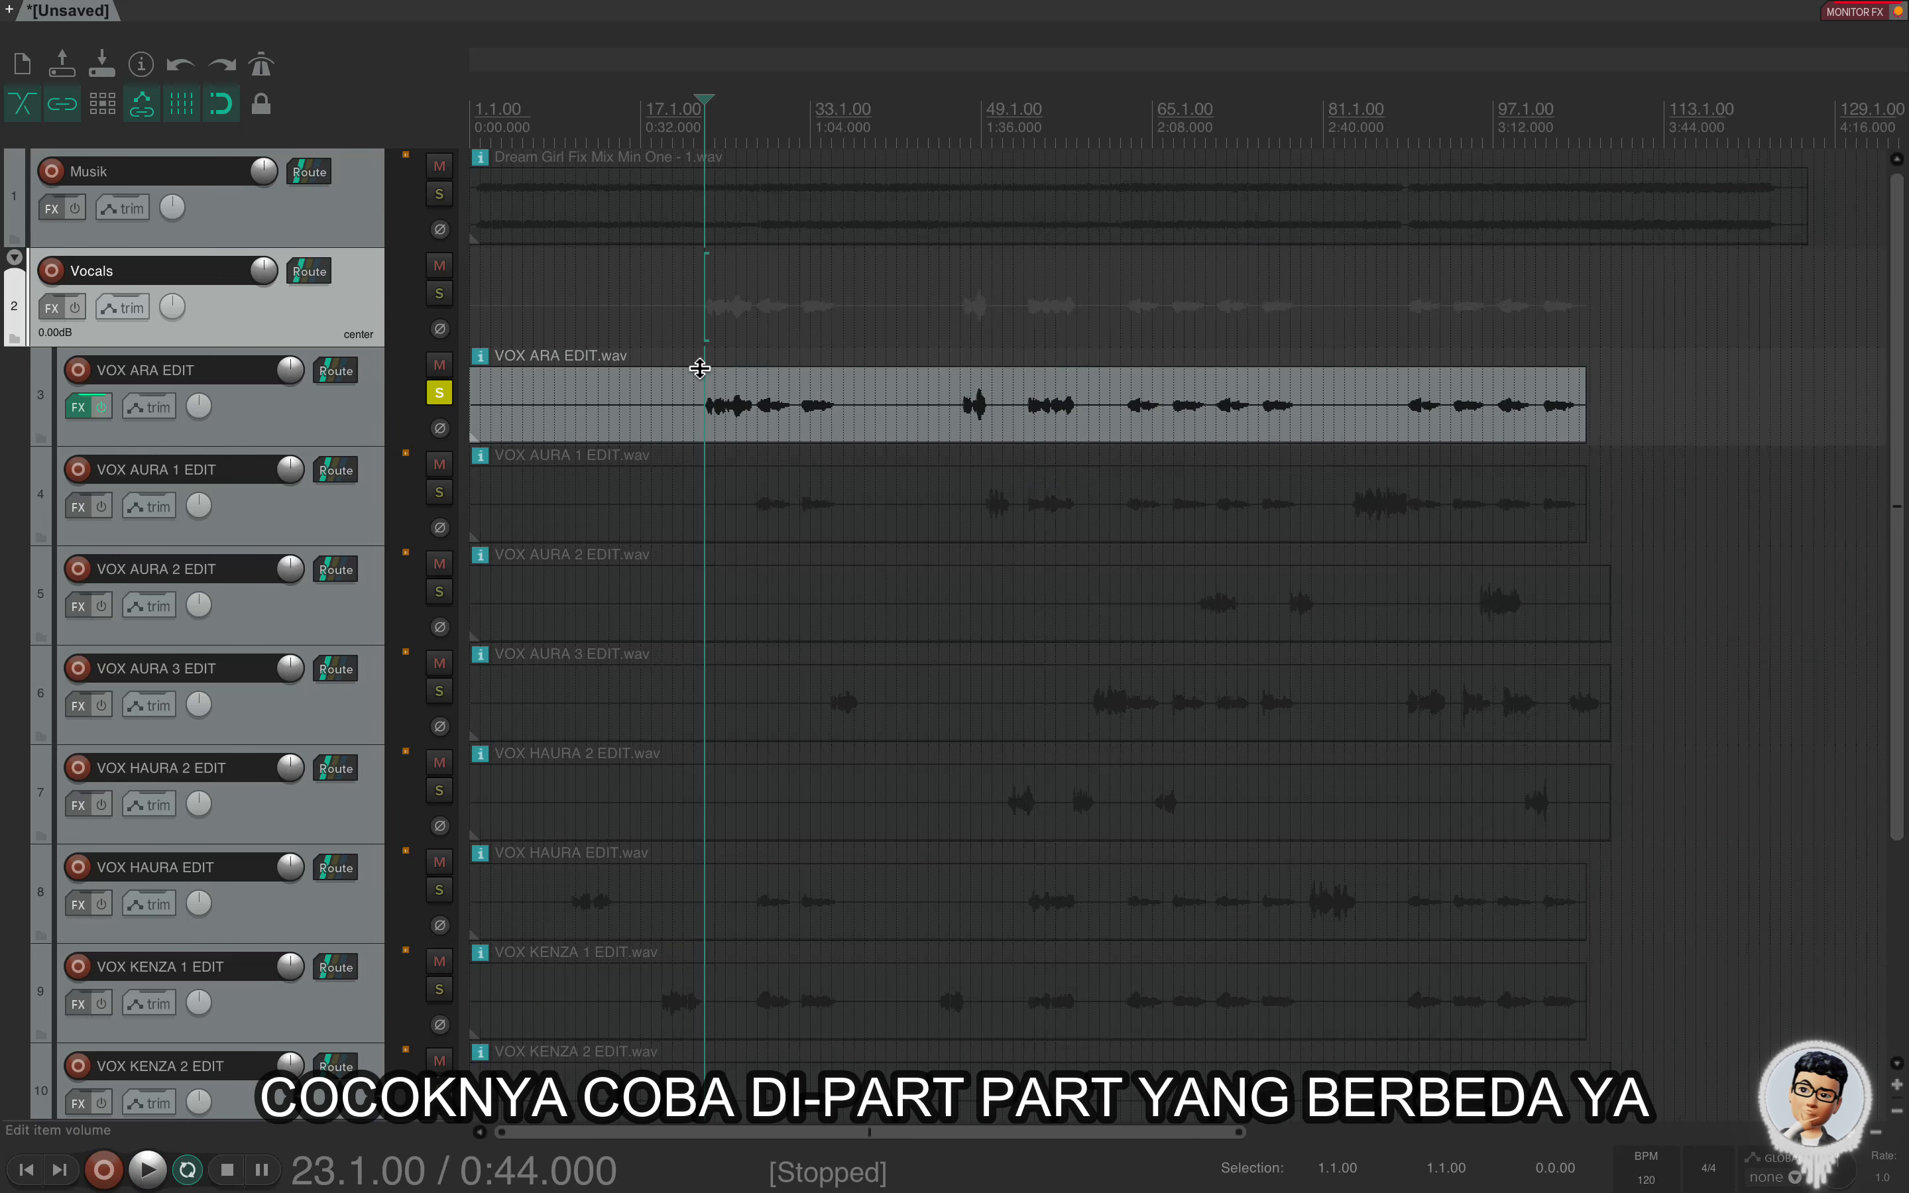
Play different loud and quiet passages of VOX ARA EDIT to check how evenly the compression controls them.
left_click(960, 340)
key("space")
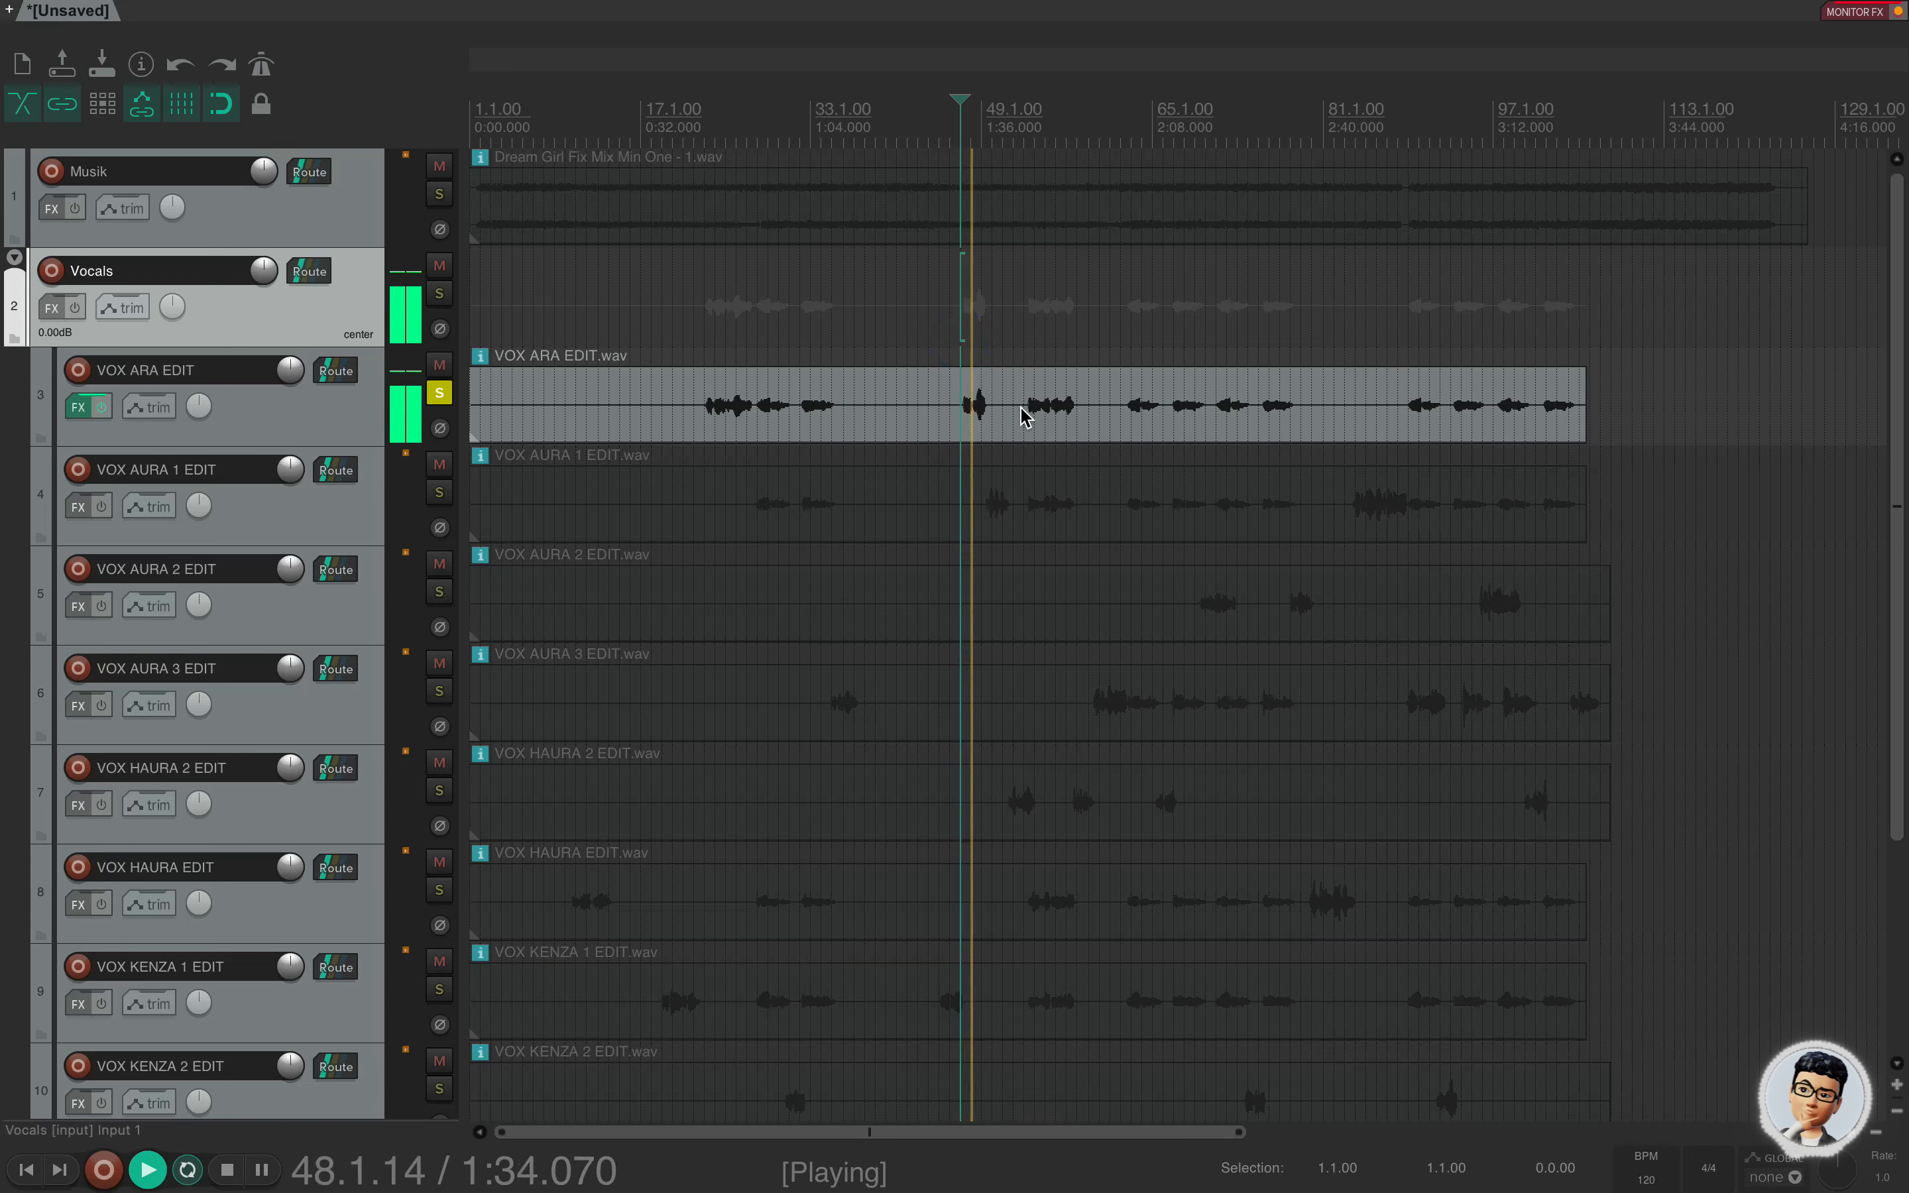
left_click(728, 341)
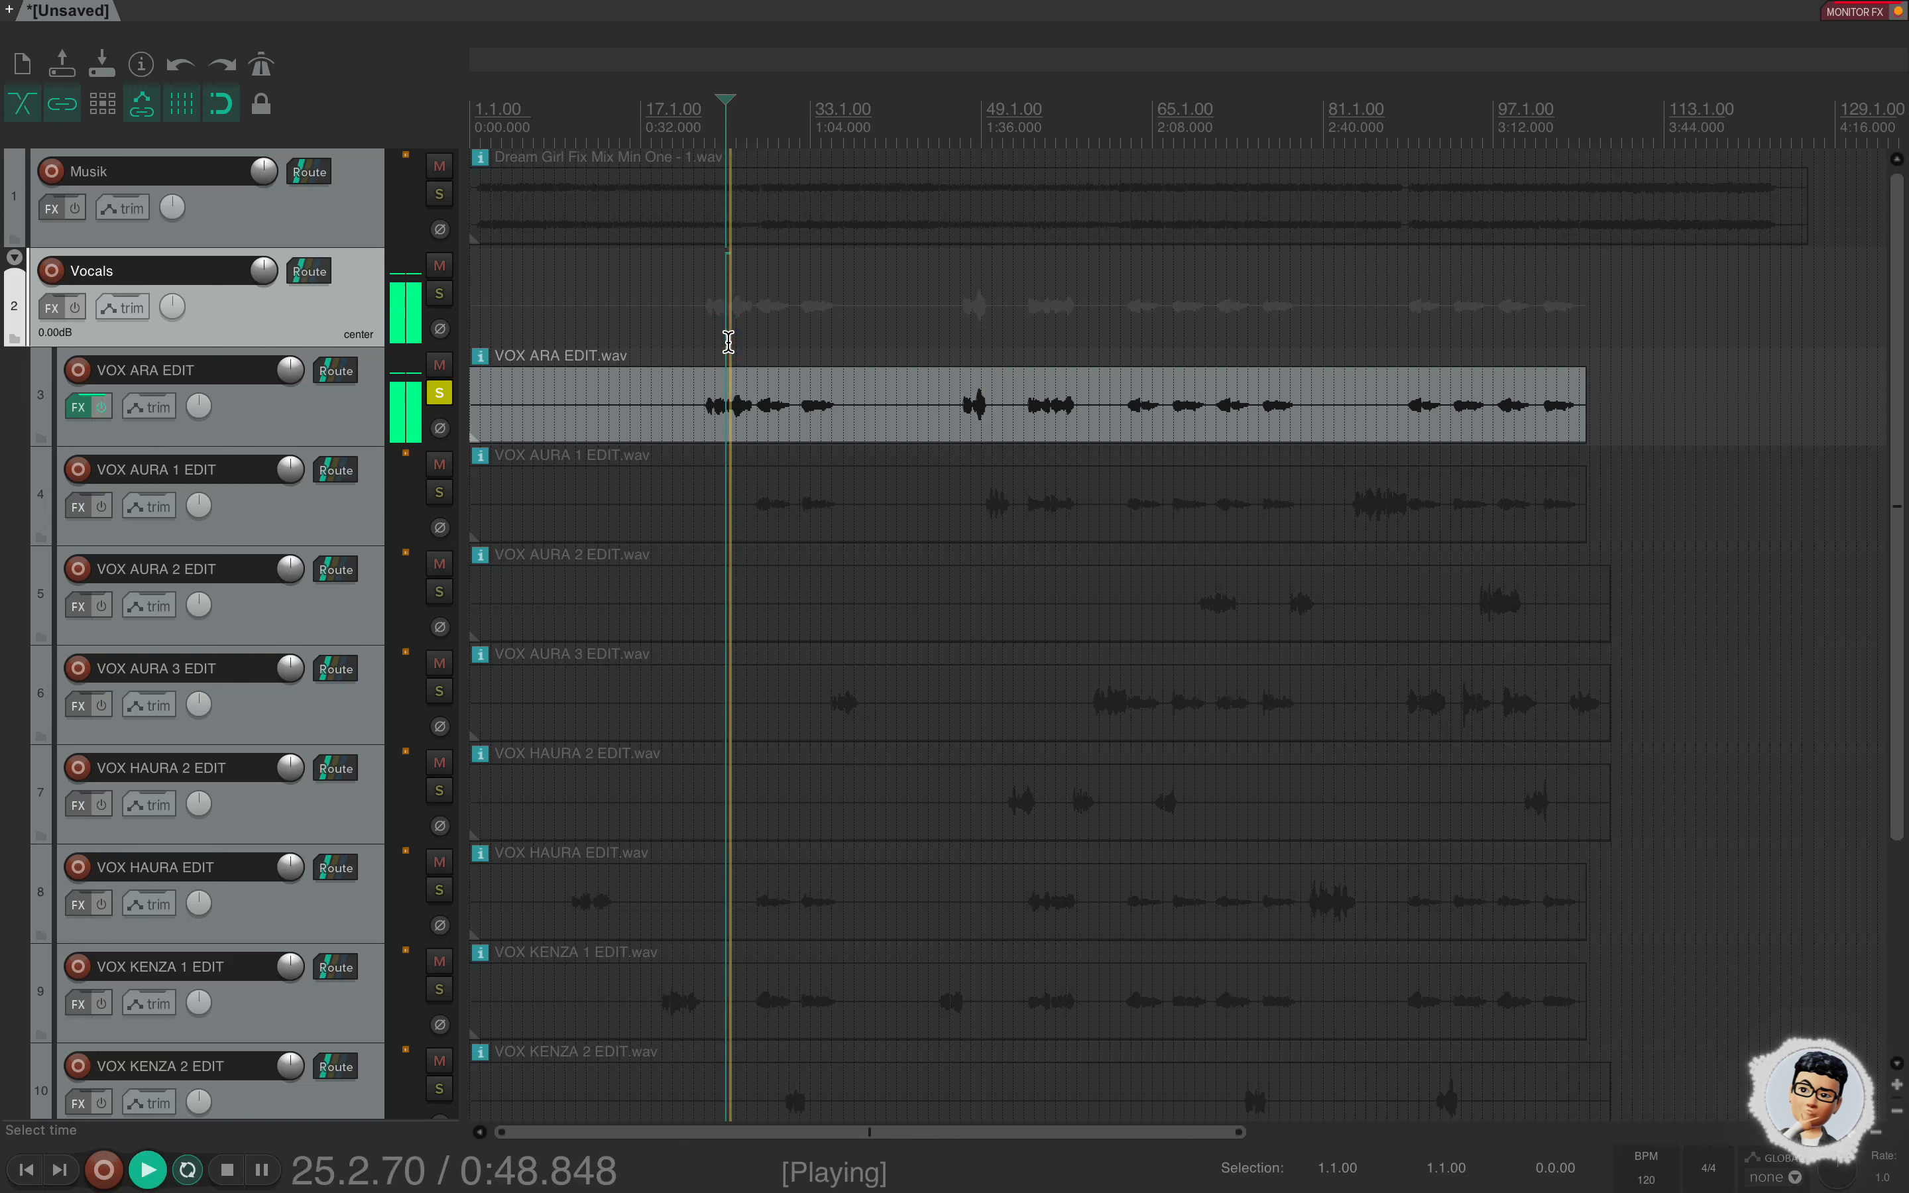
left_click(1036, 364)
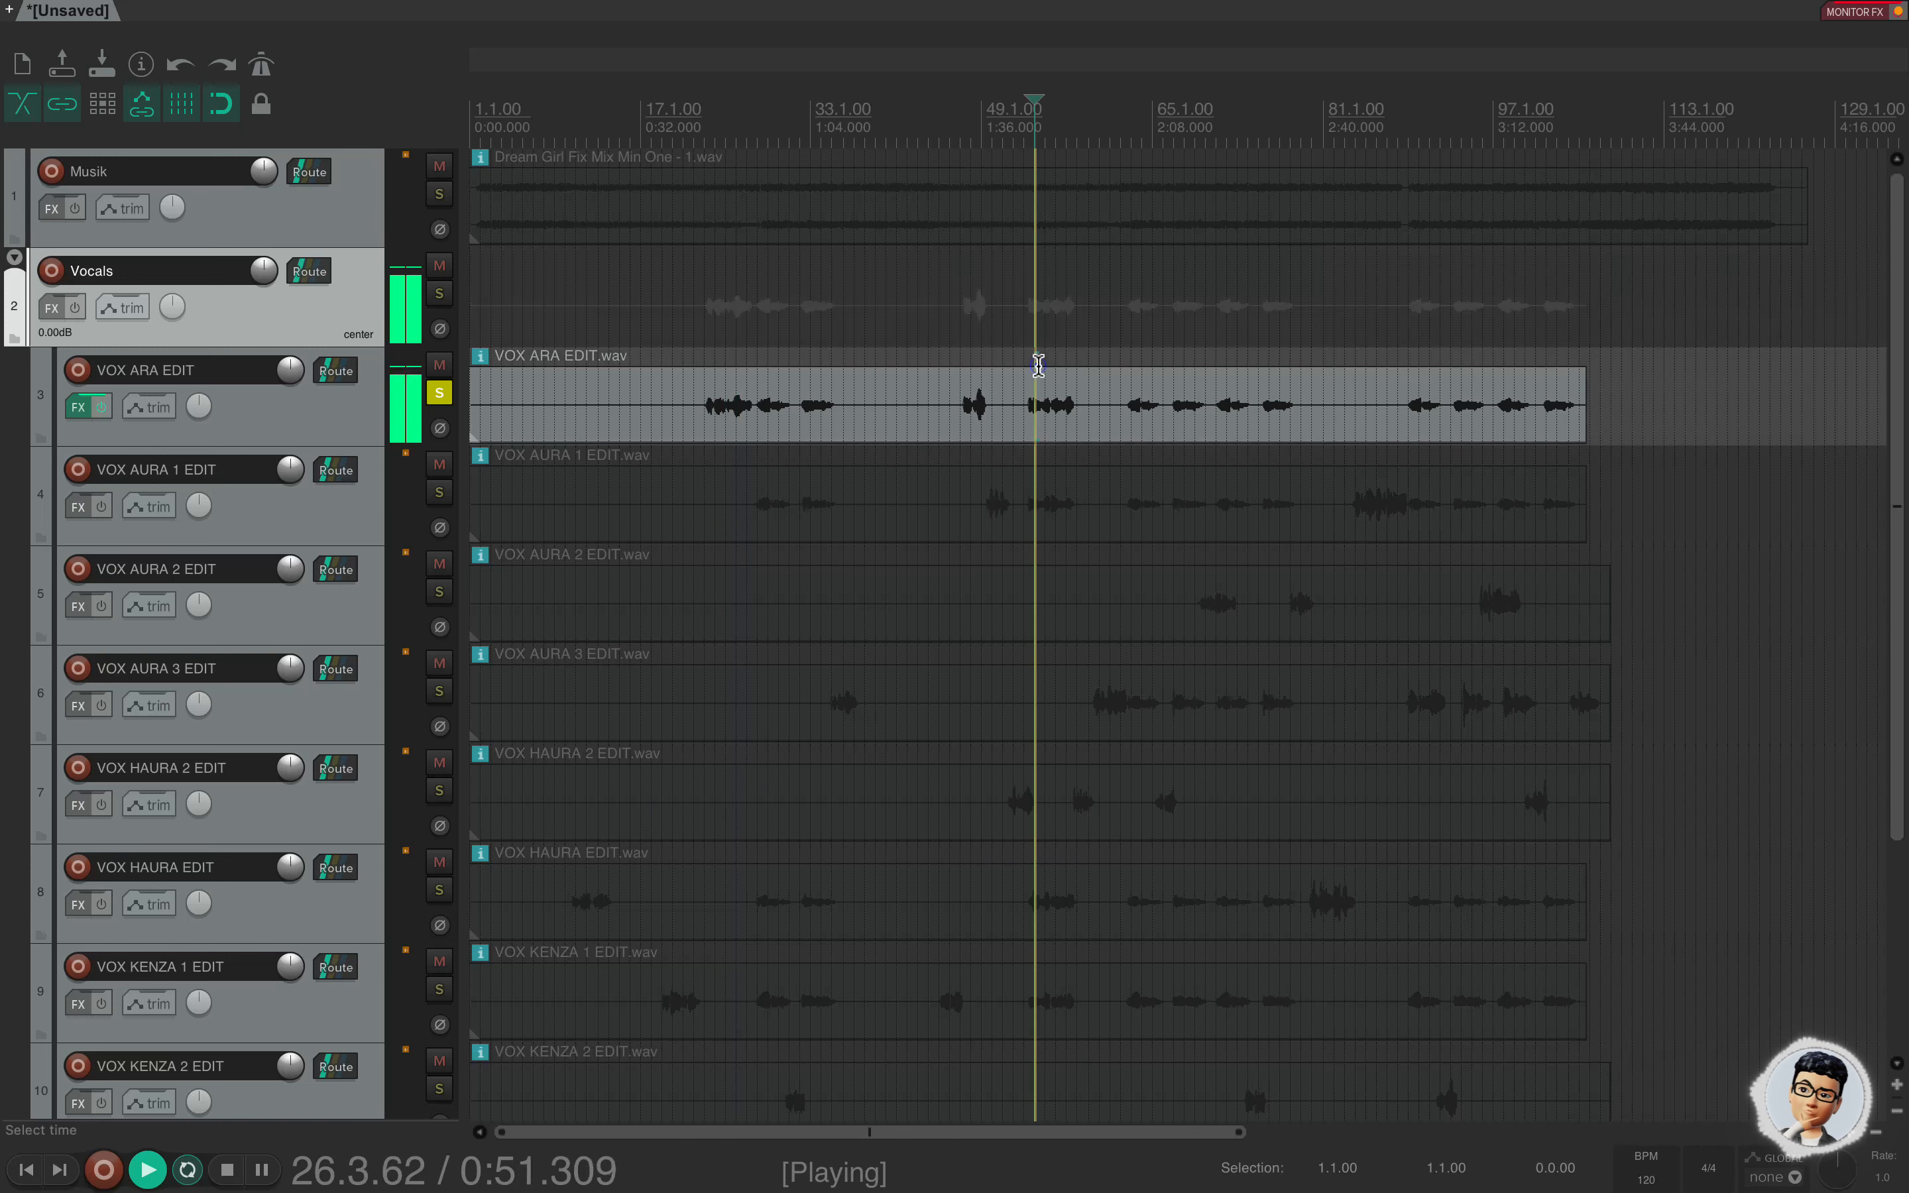
left_click(1181, 342)
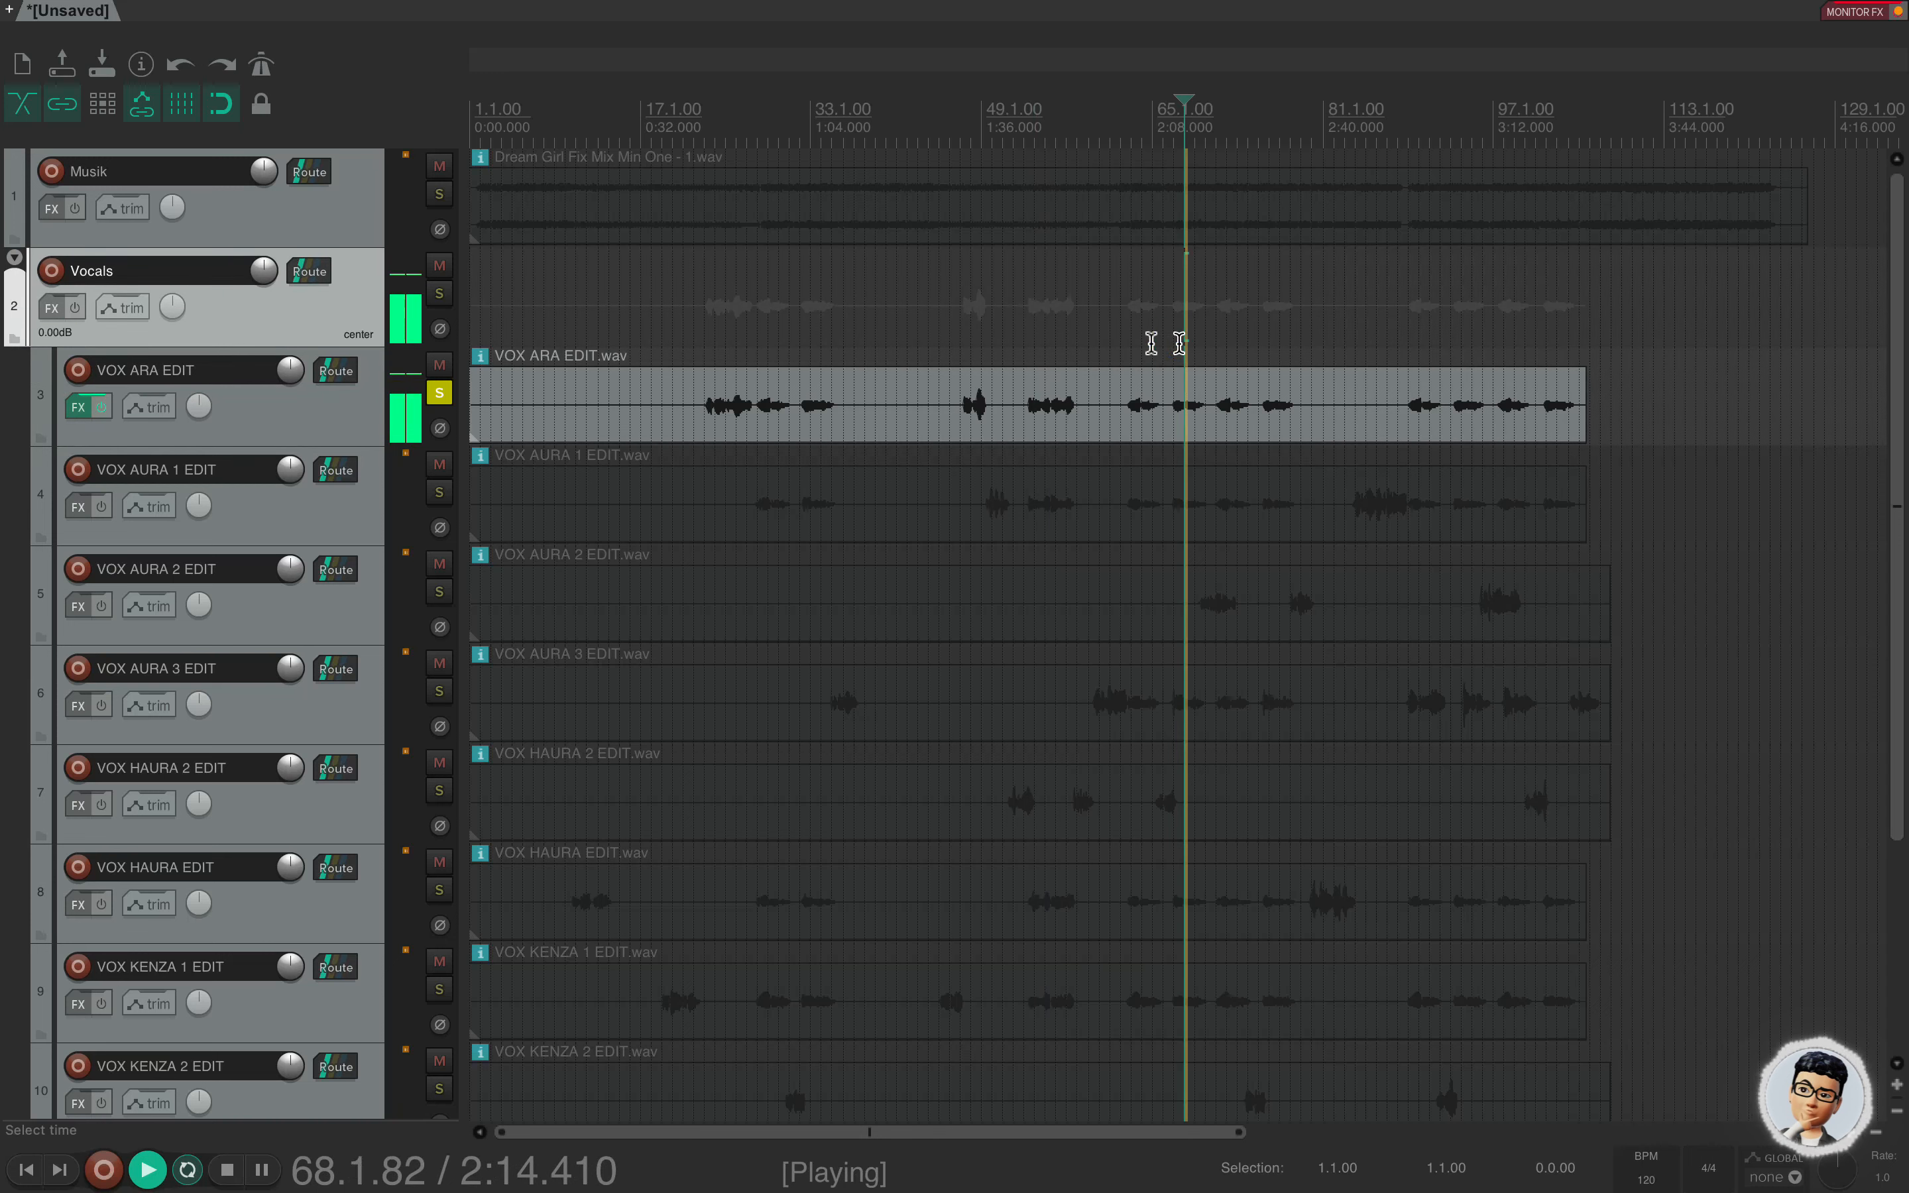
key("space")
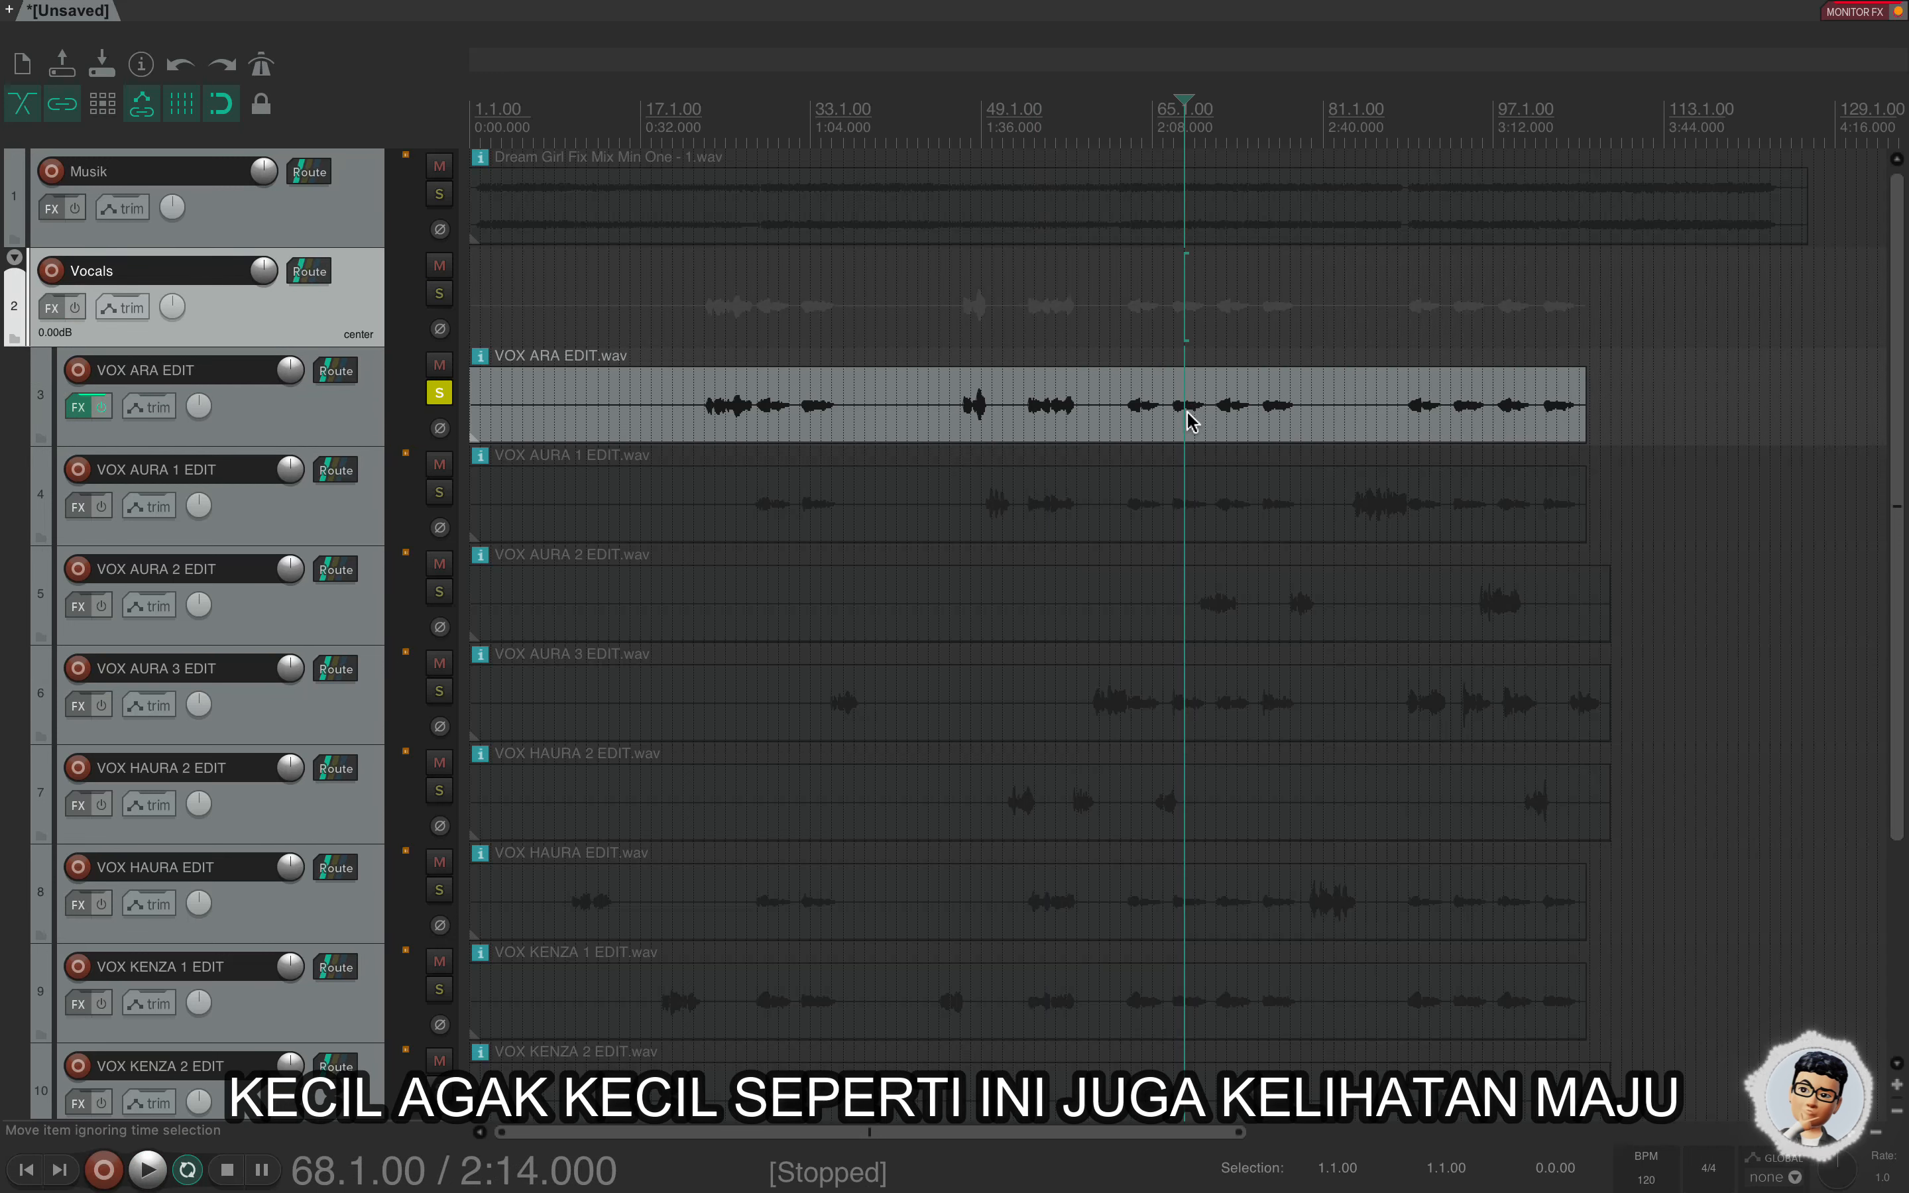
Audition VOX ARA EDIT from bar 48, reopen its Butch Vig Vocals plug-in and restart playback.
left_click(972, 311)
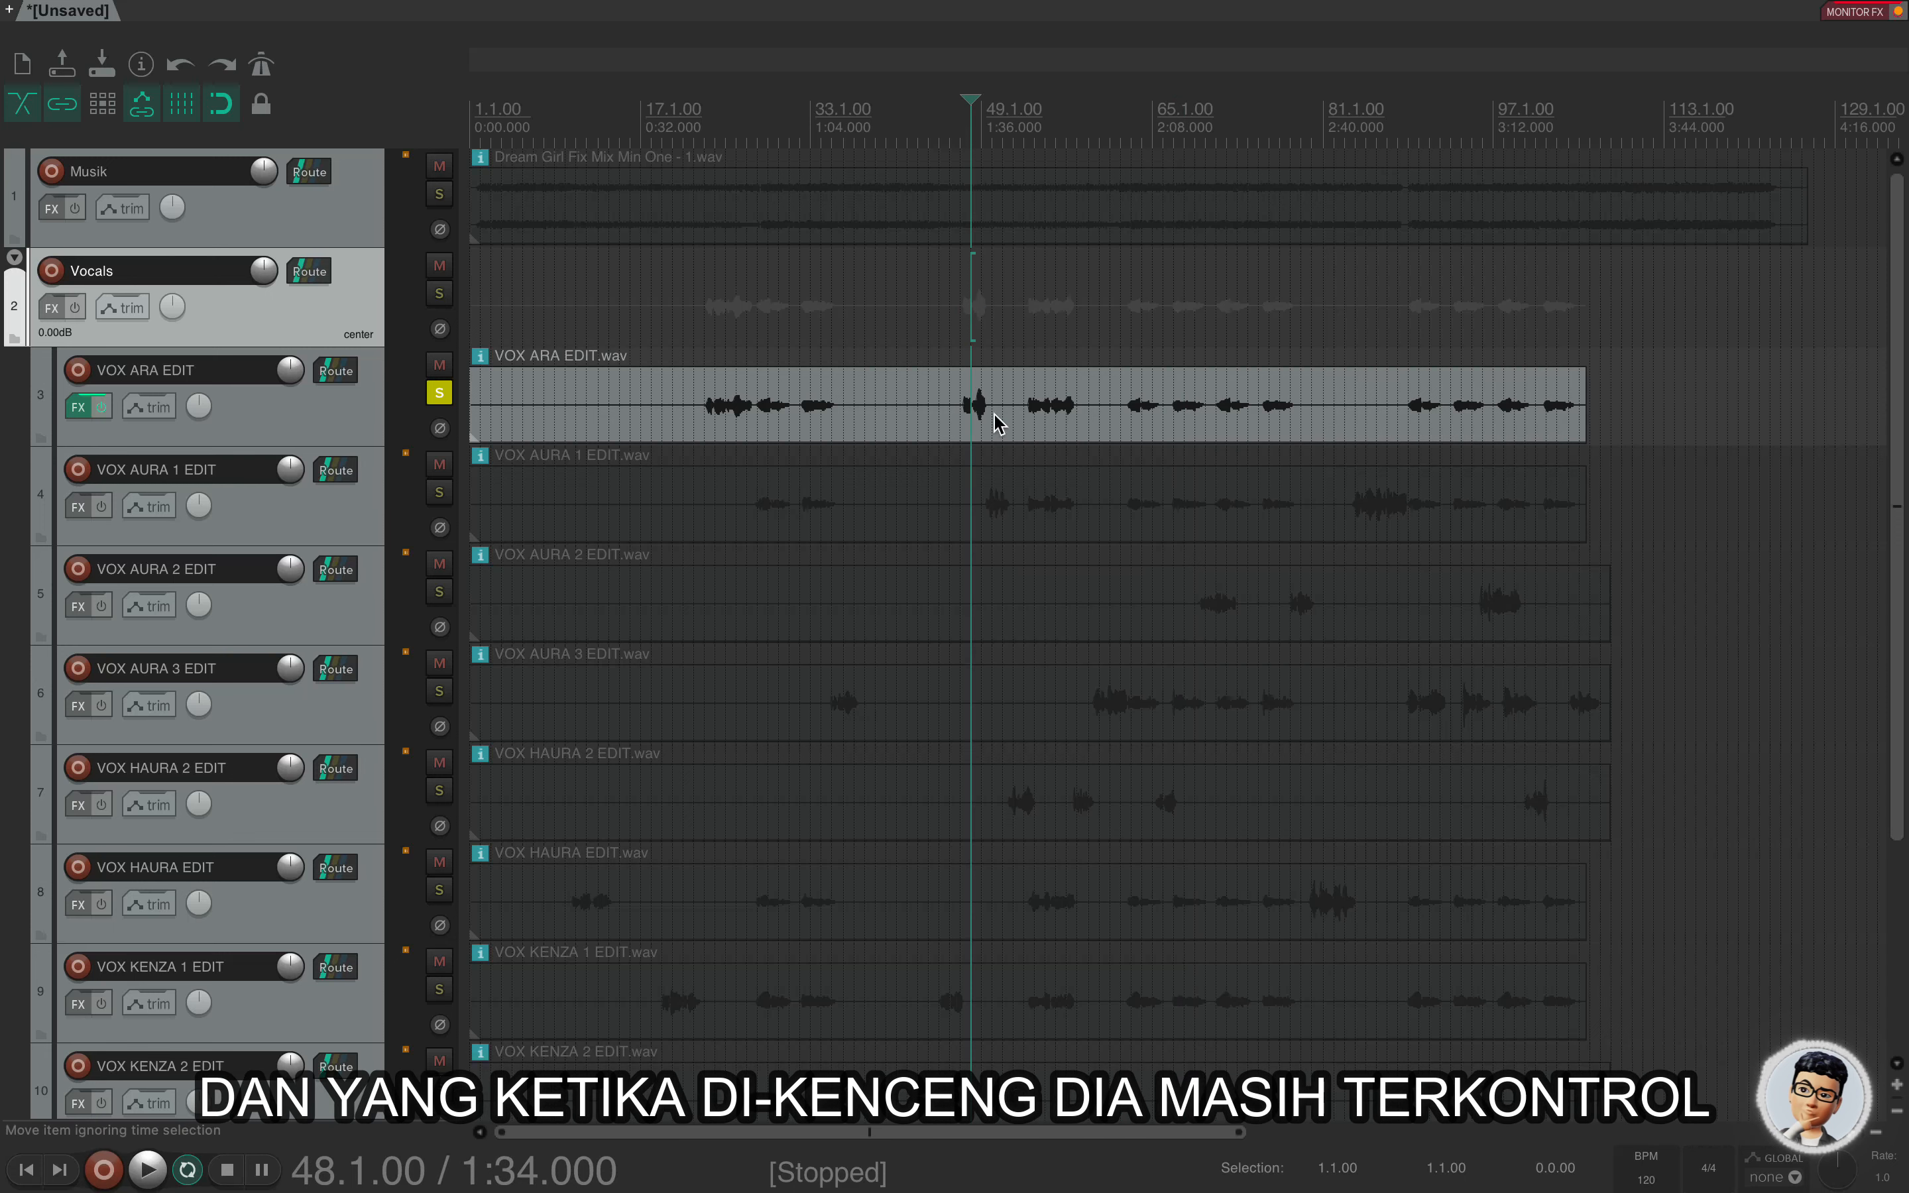
left_click(195, 436)
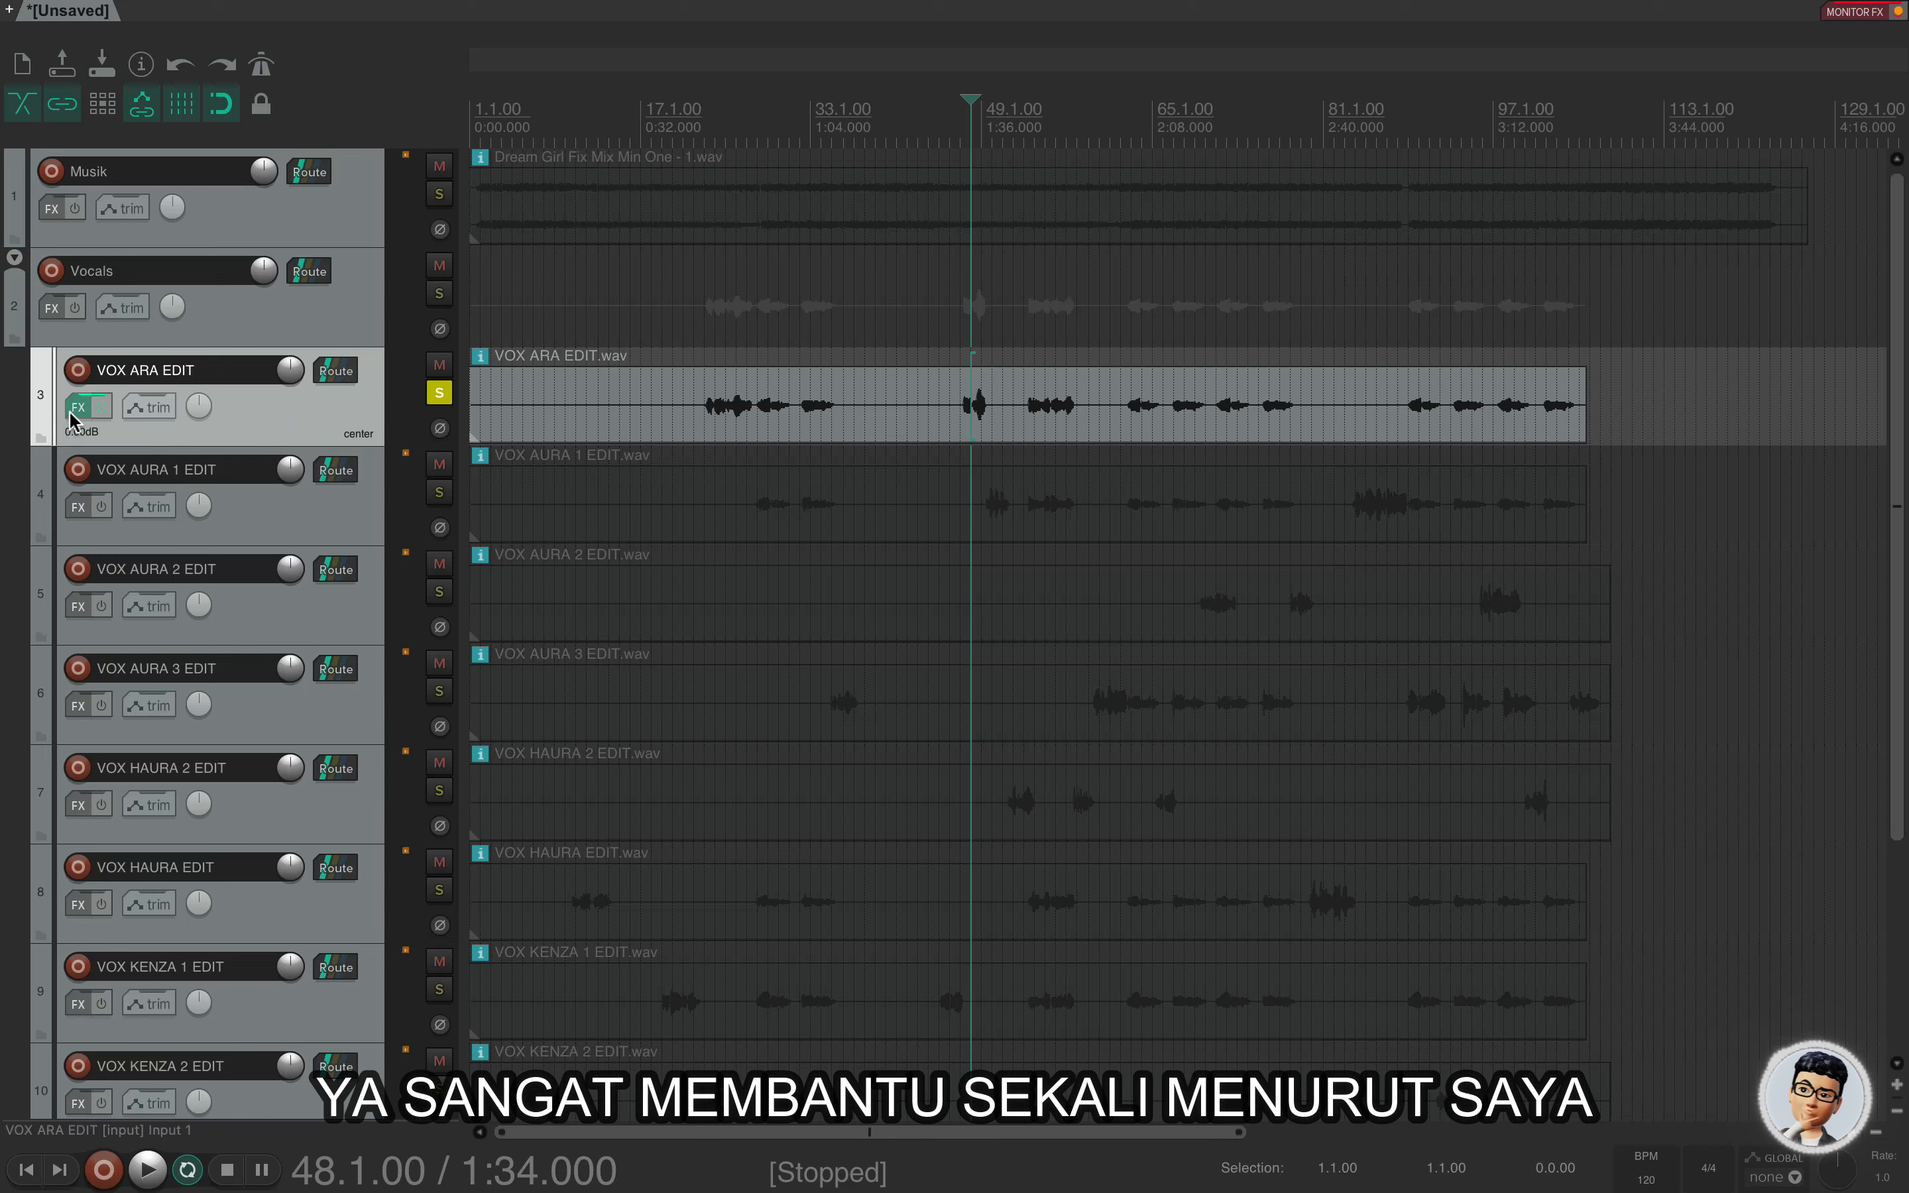
key("space")
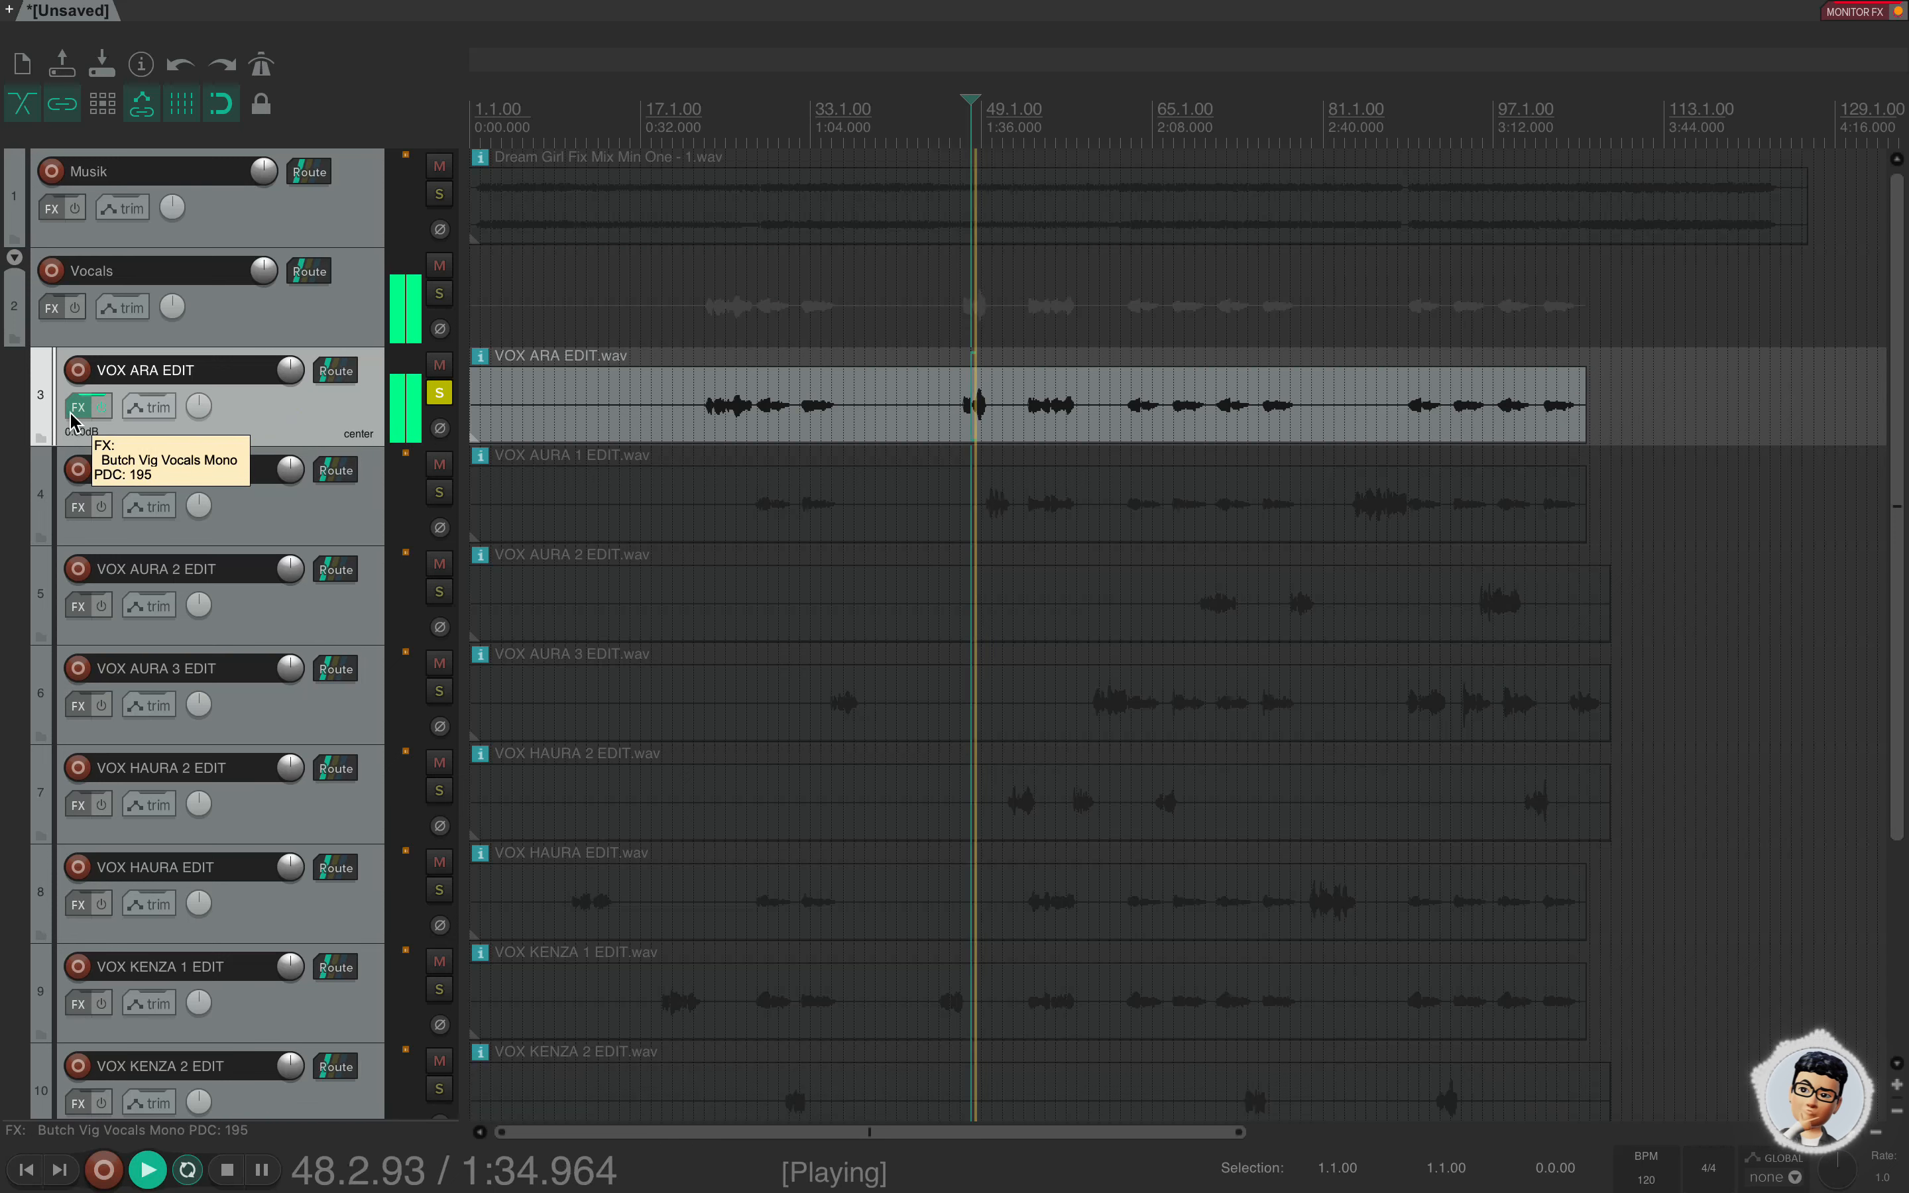
key("space")
left_click(78, 407)
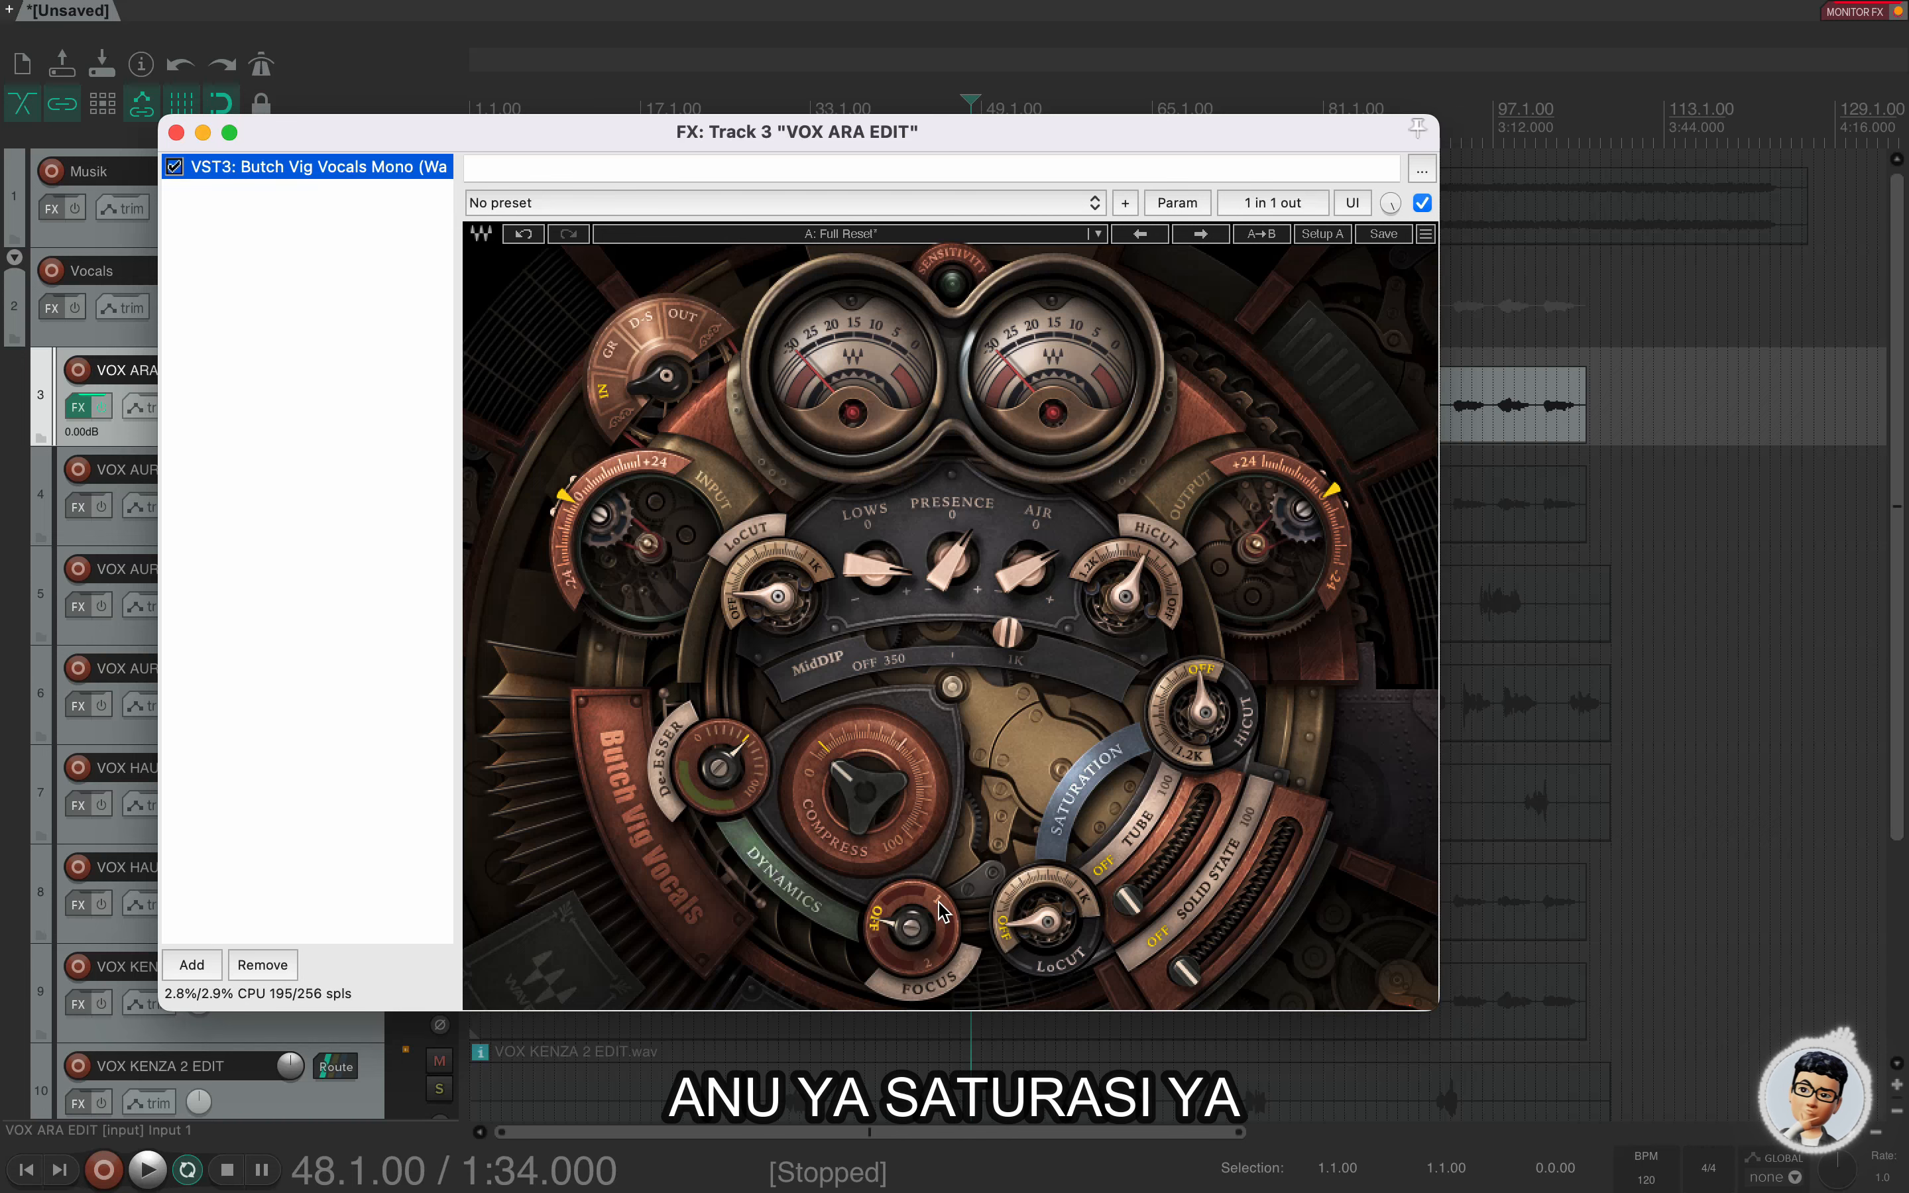
key("space")
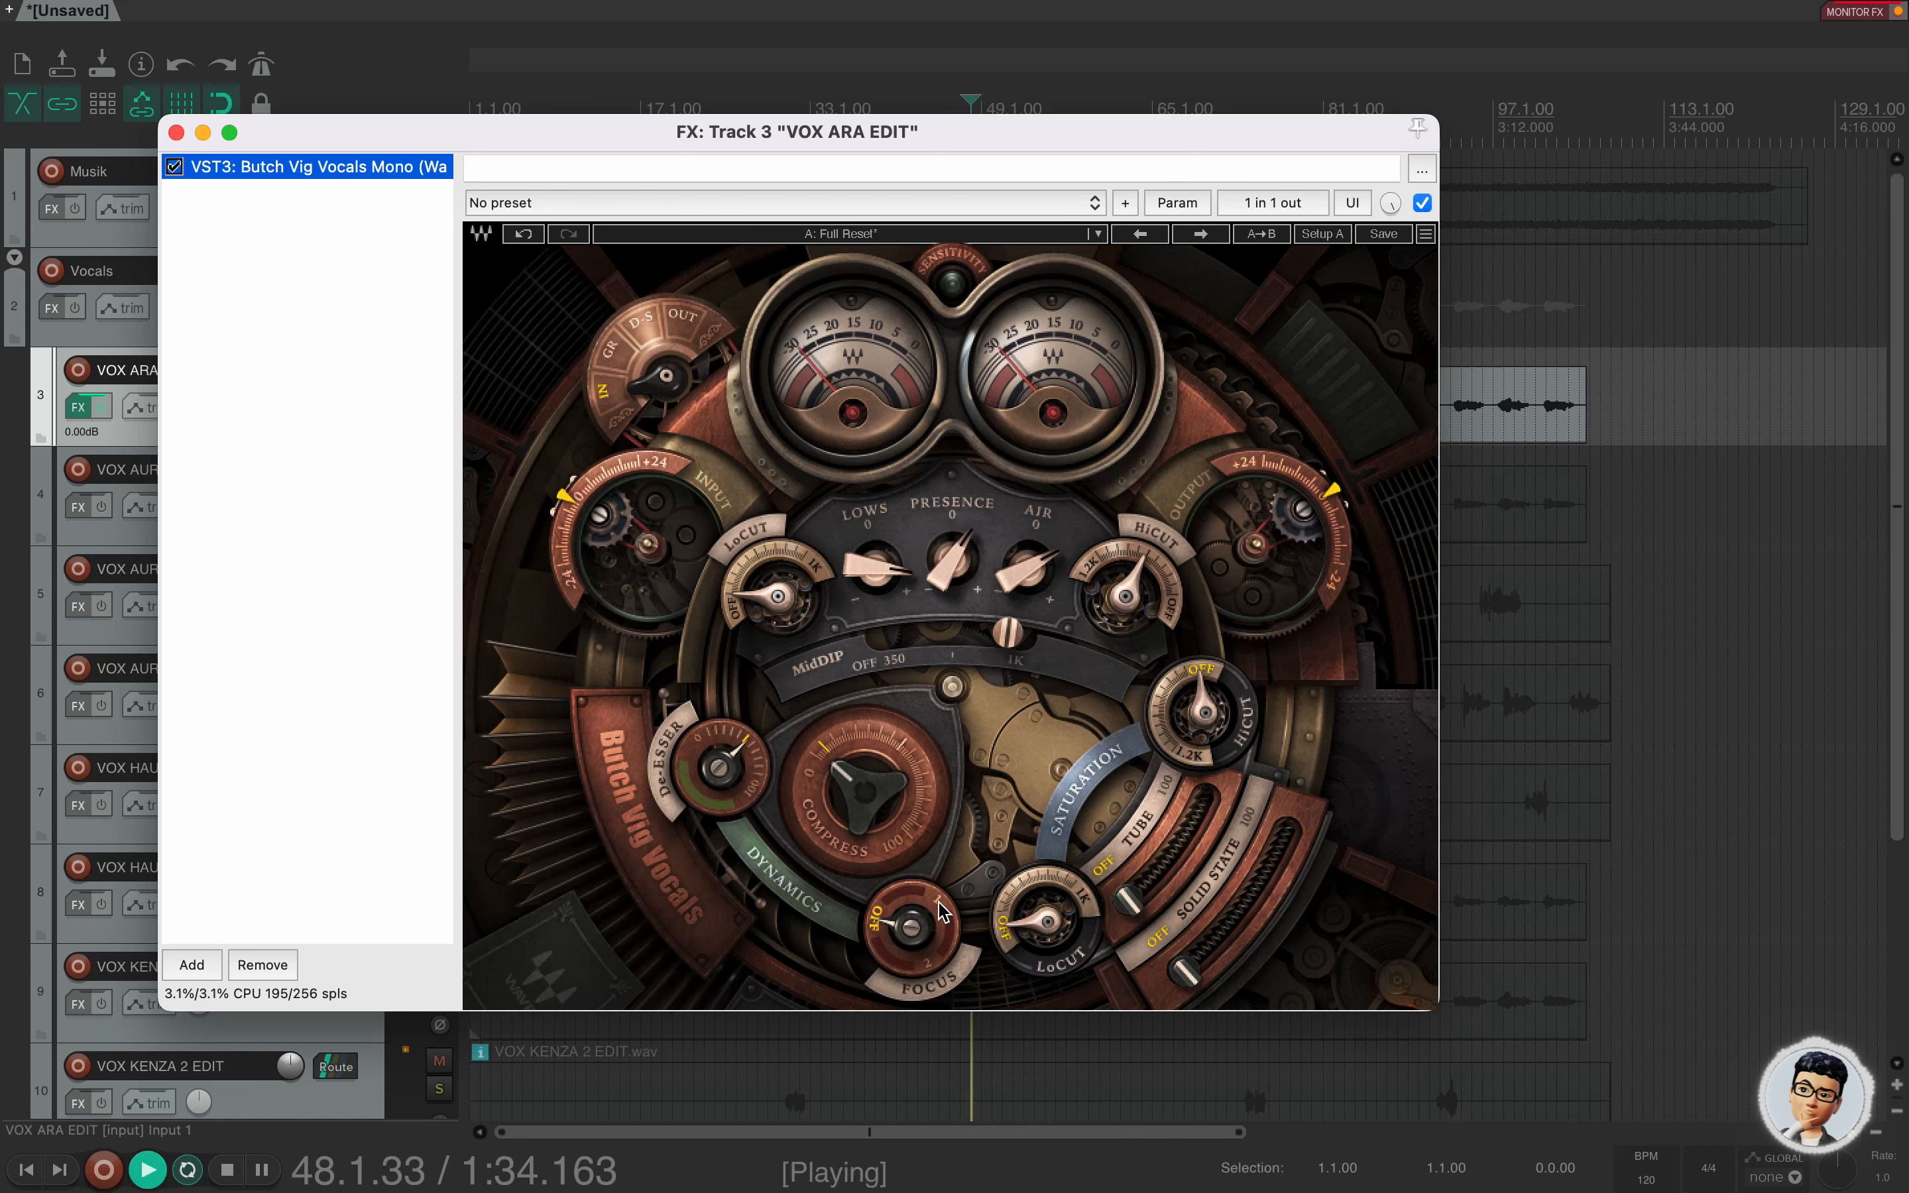
Engage Focus at setting 1 and try setting 2, move the plug-in window aside and place the playback position at bar 24.
left_click(938, 902)
left_click(929, 963)
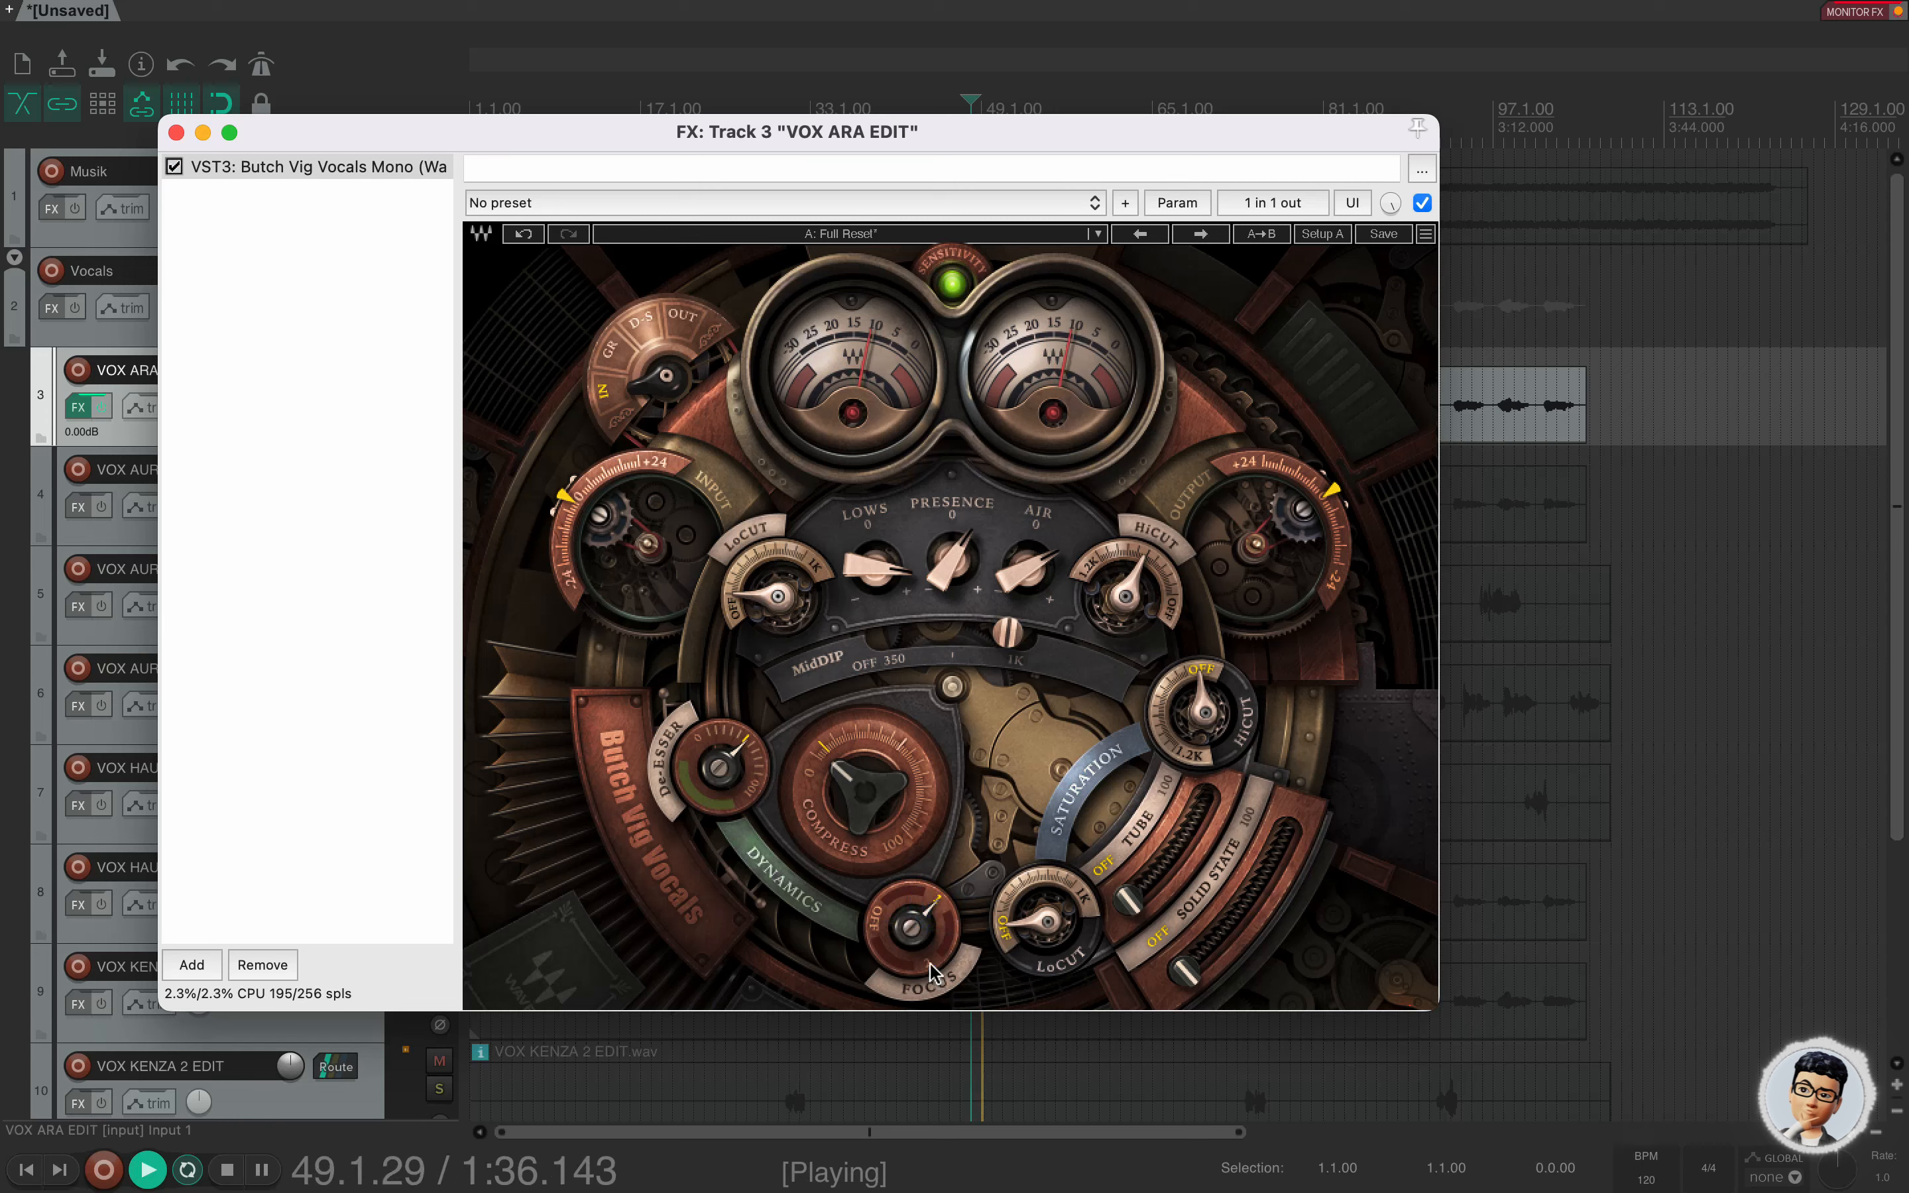
key("space")
key("space")
left_click_drag(719, 141, 852, 134)
key("space")
left_click(715, 315)
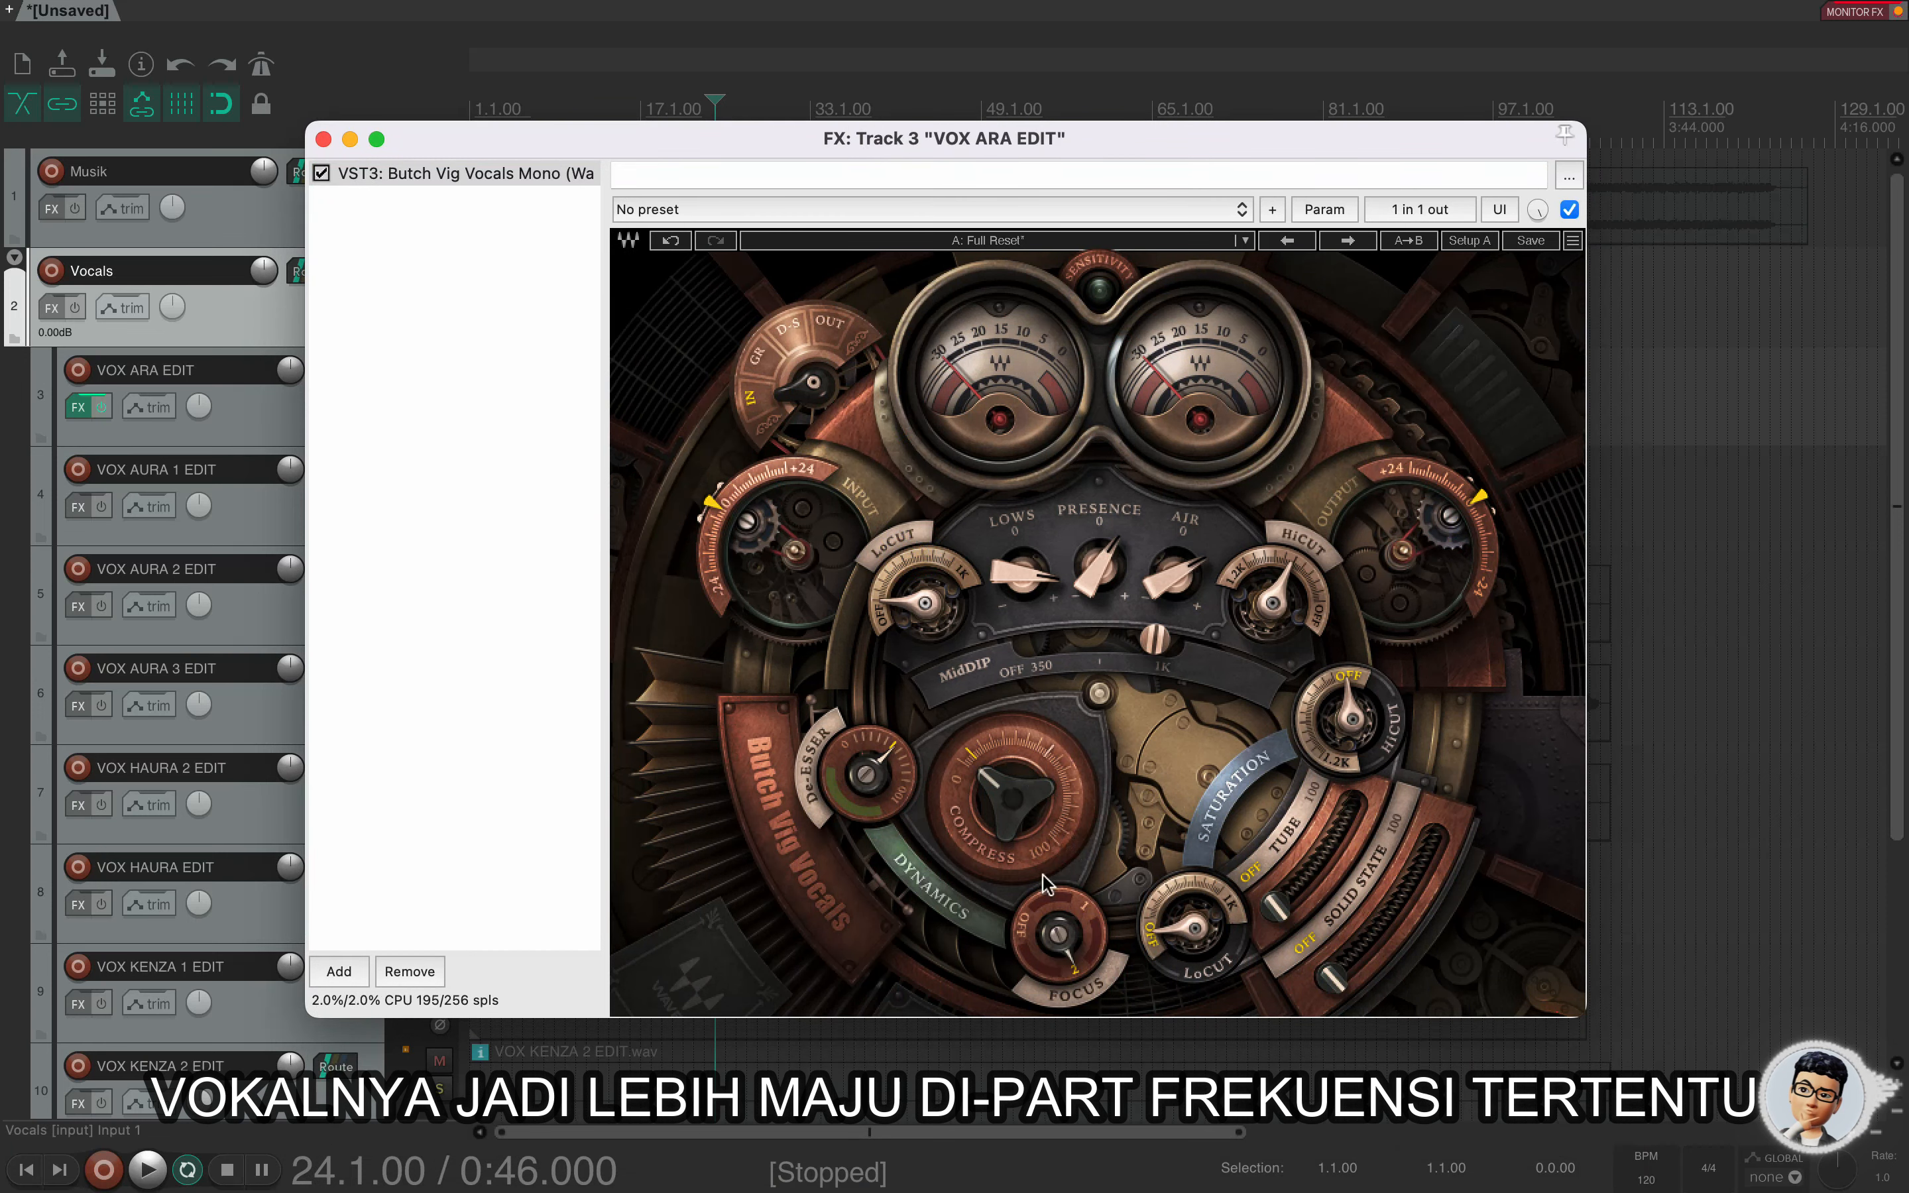
Compare Focus settings 1 and 2 while the vocal plays from bar 24, and leave Focus on 1.
key("space")
left_click_drag(1057, 983, 1076, 962)
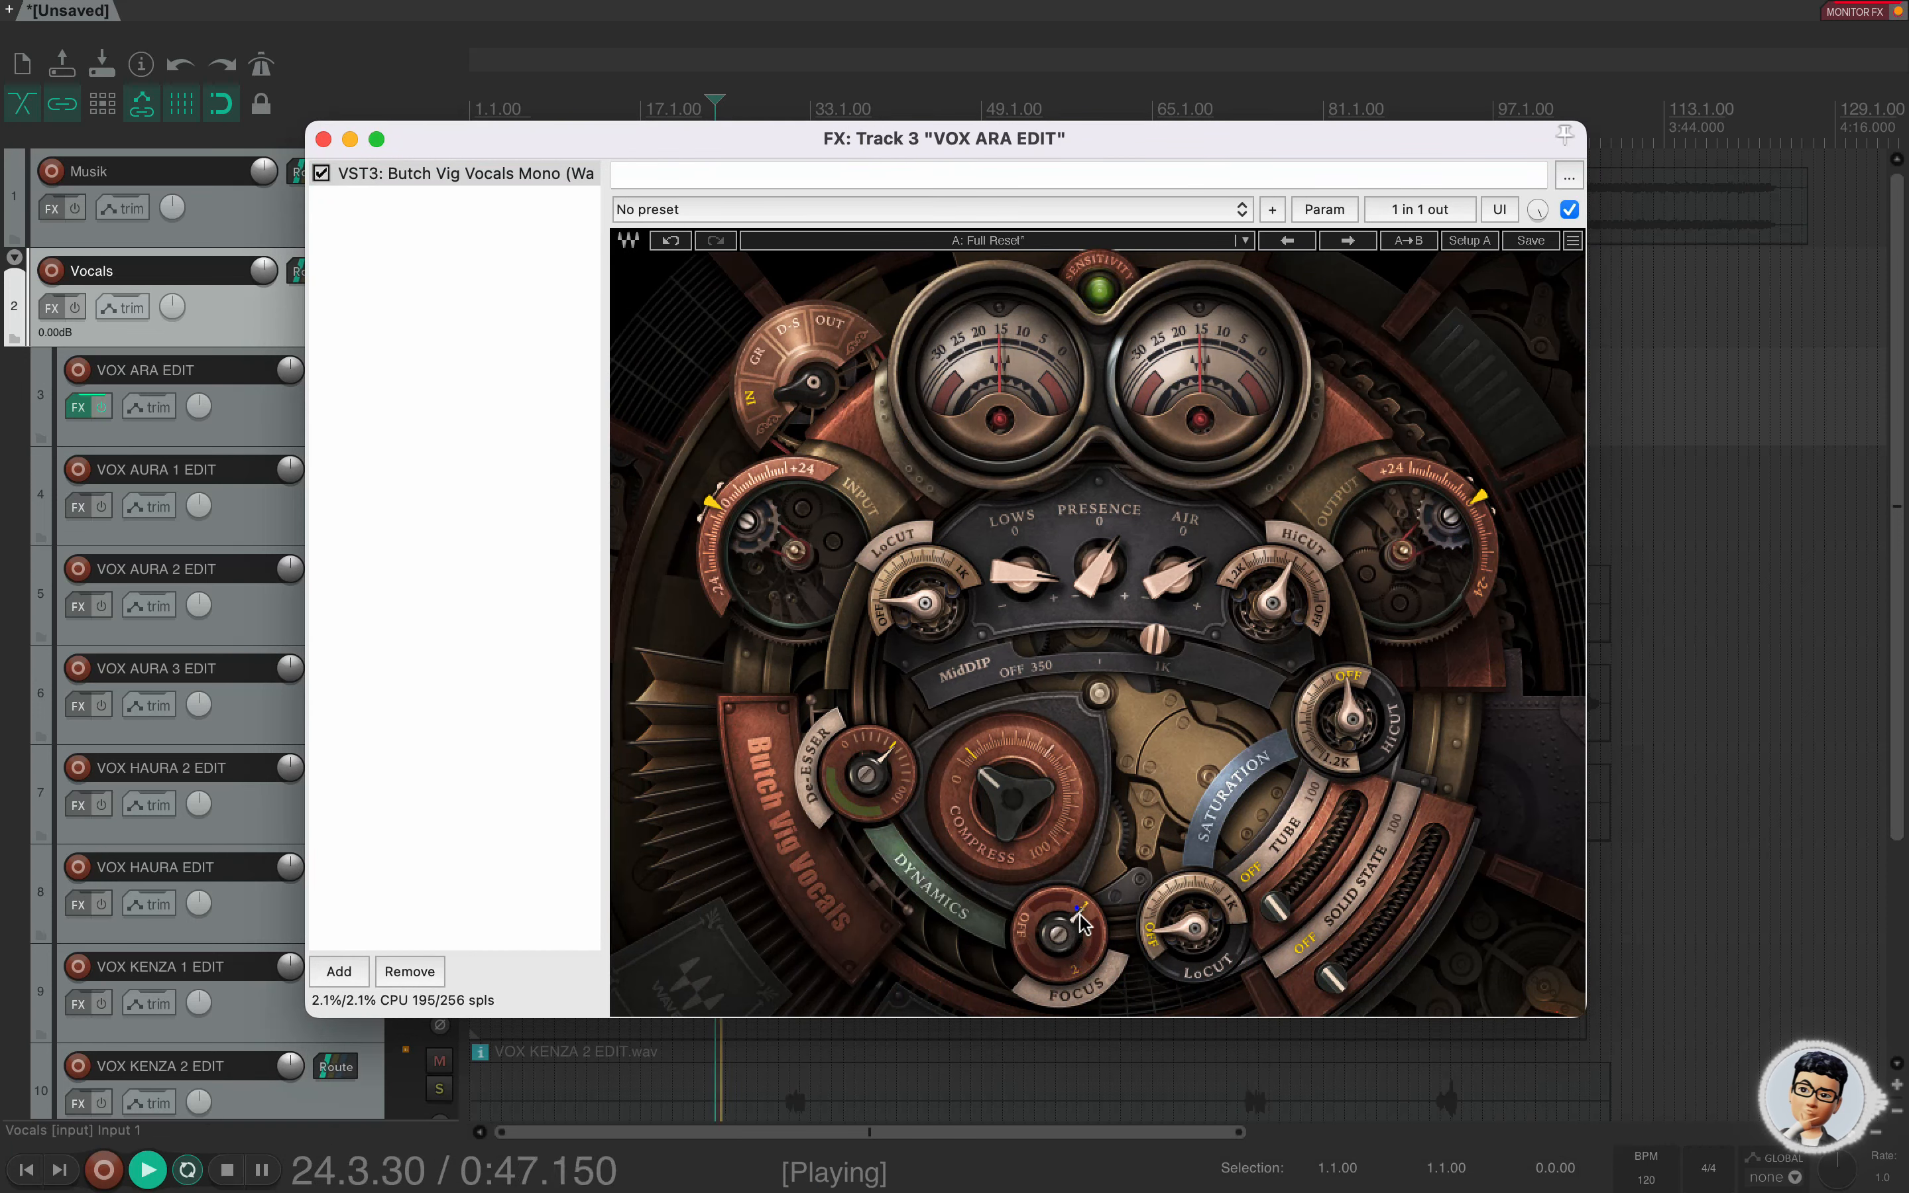
key("space")
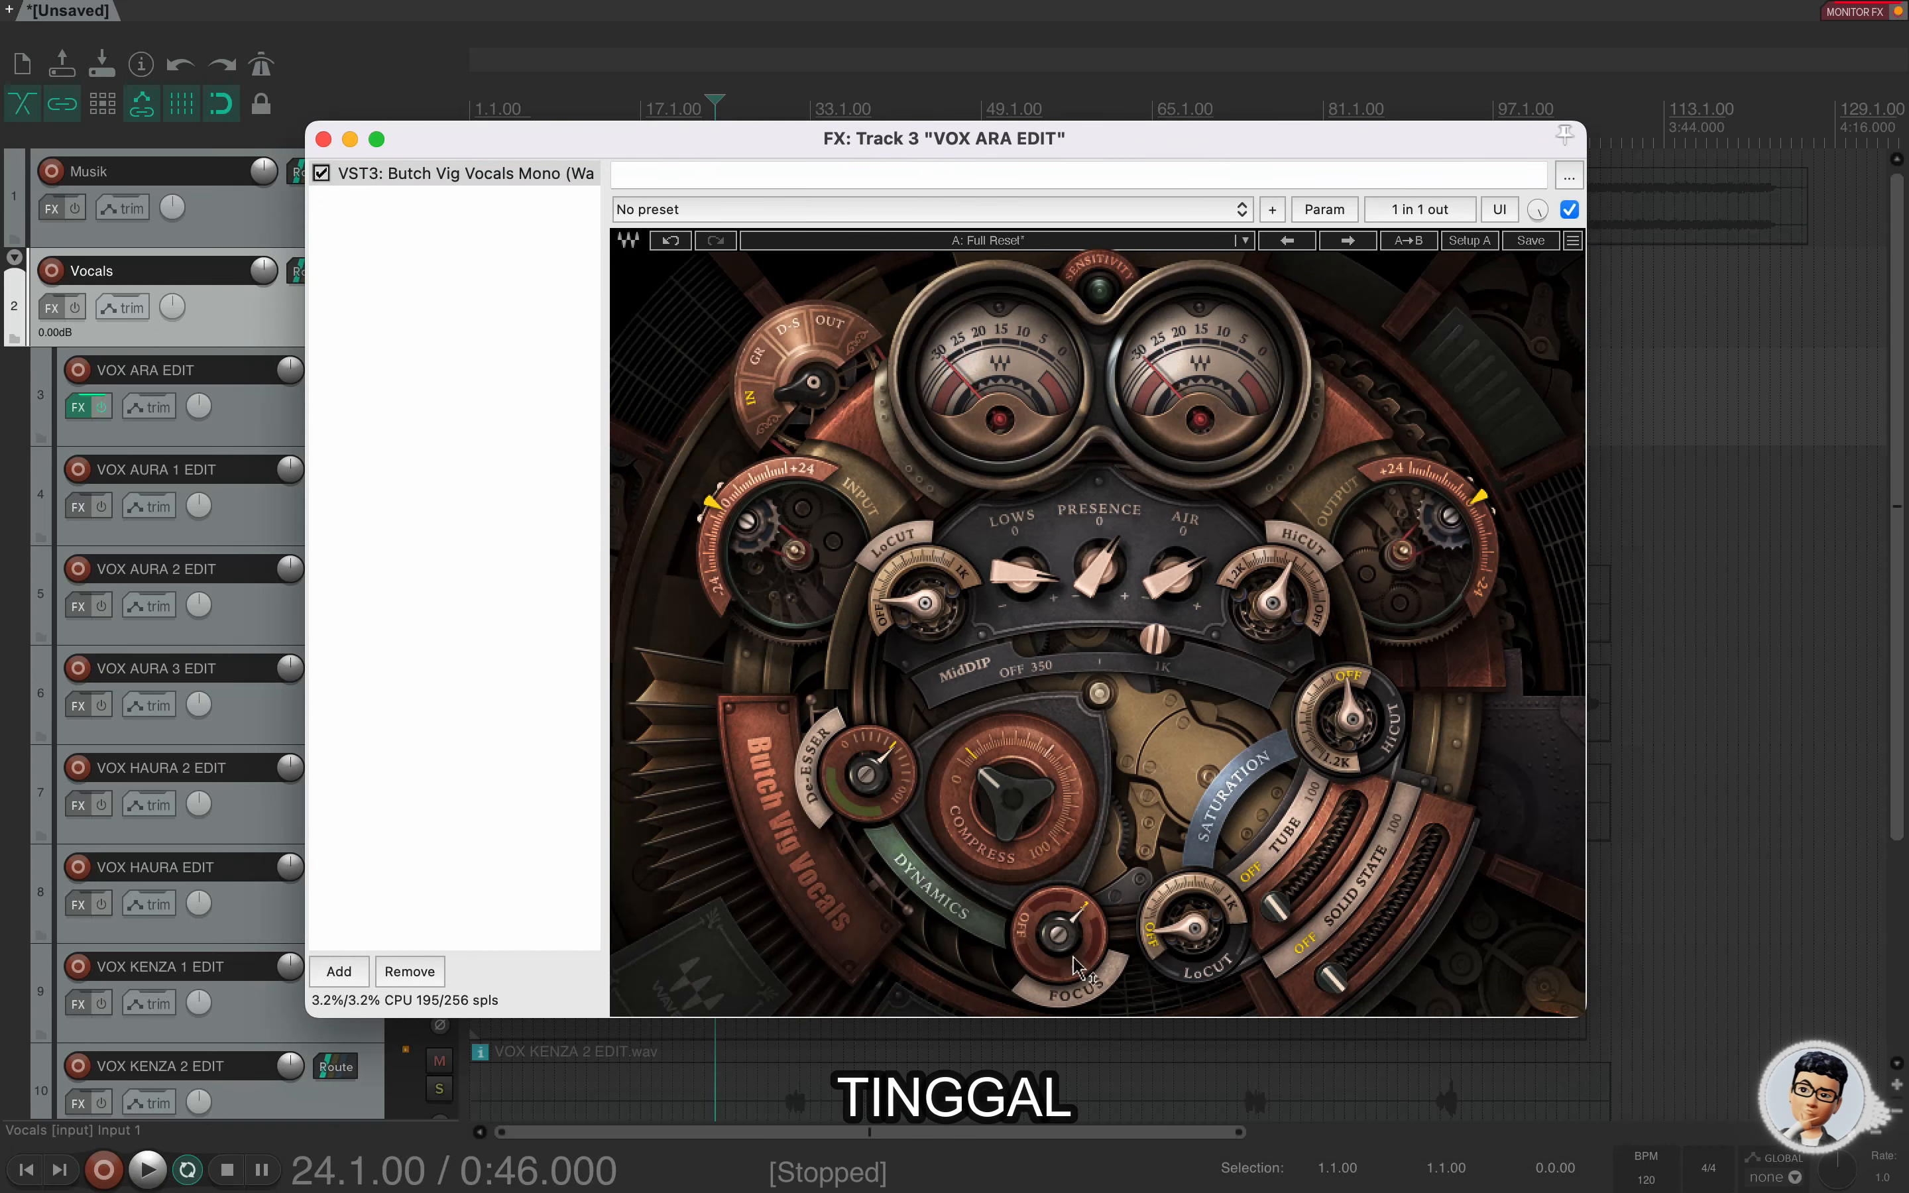
mouse_move(1077, 964)
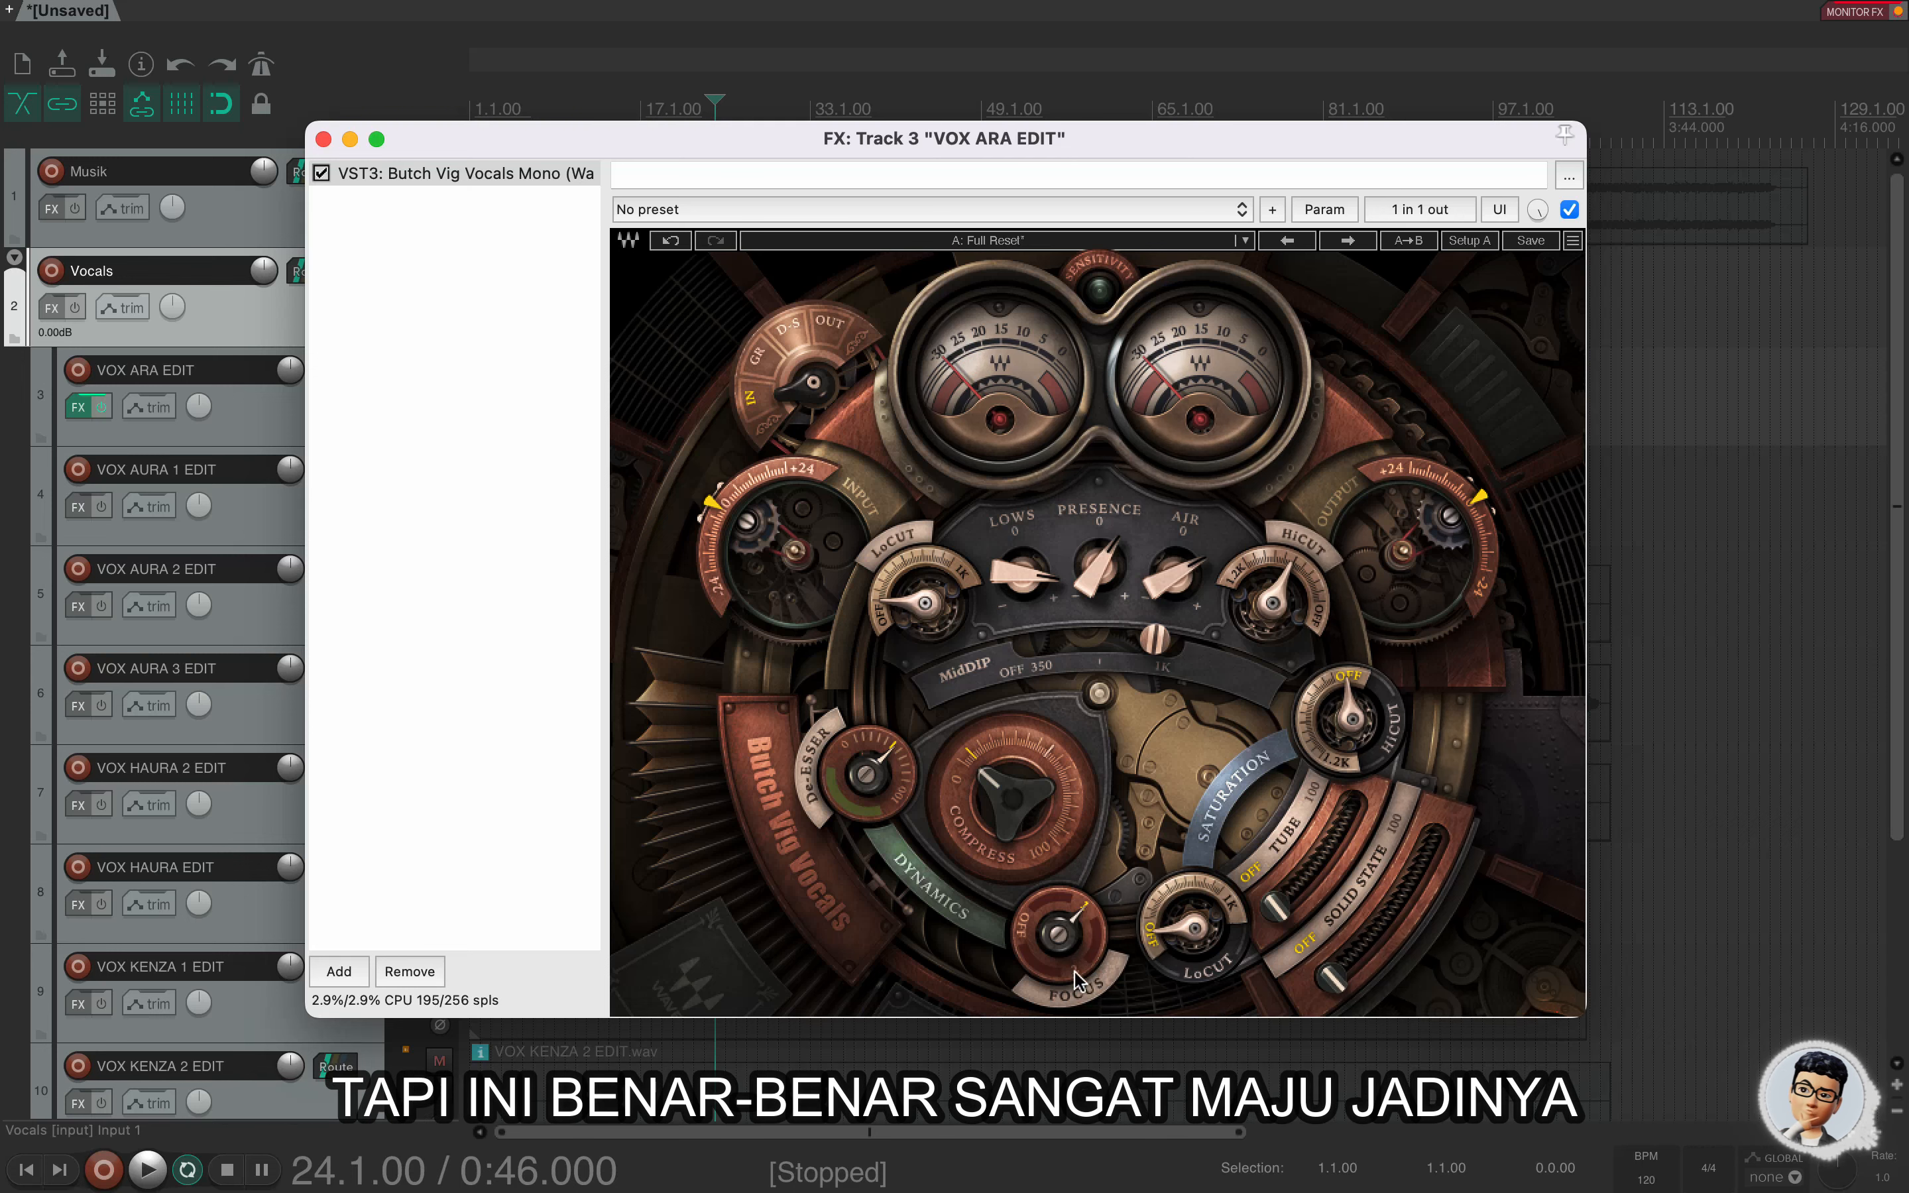
key("space")
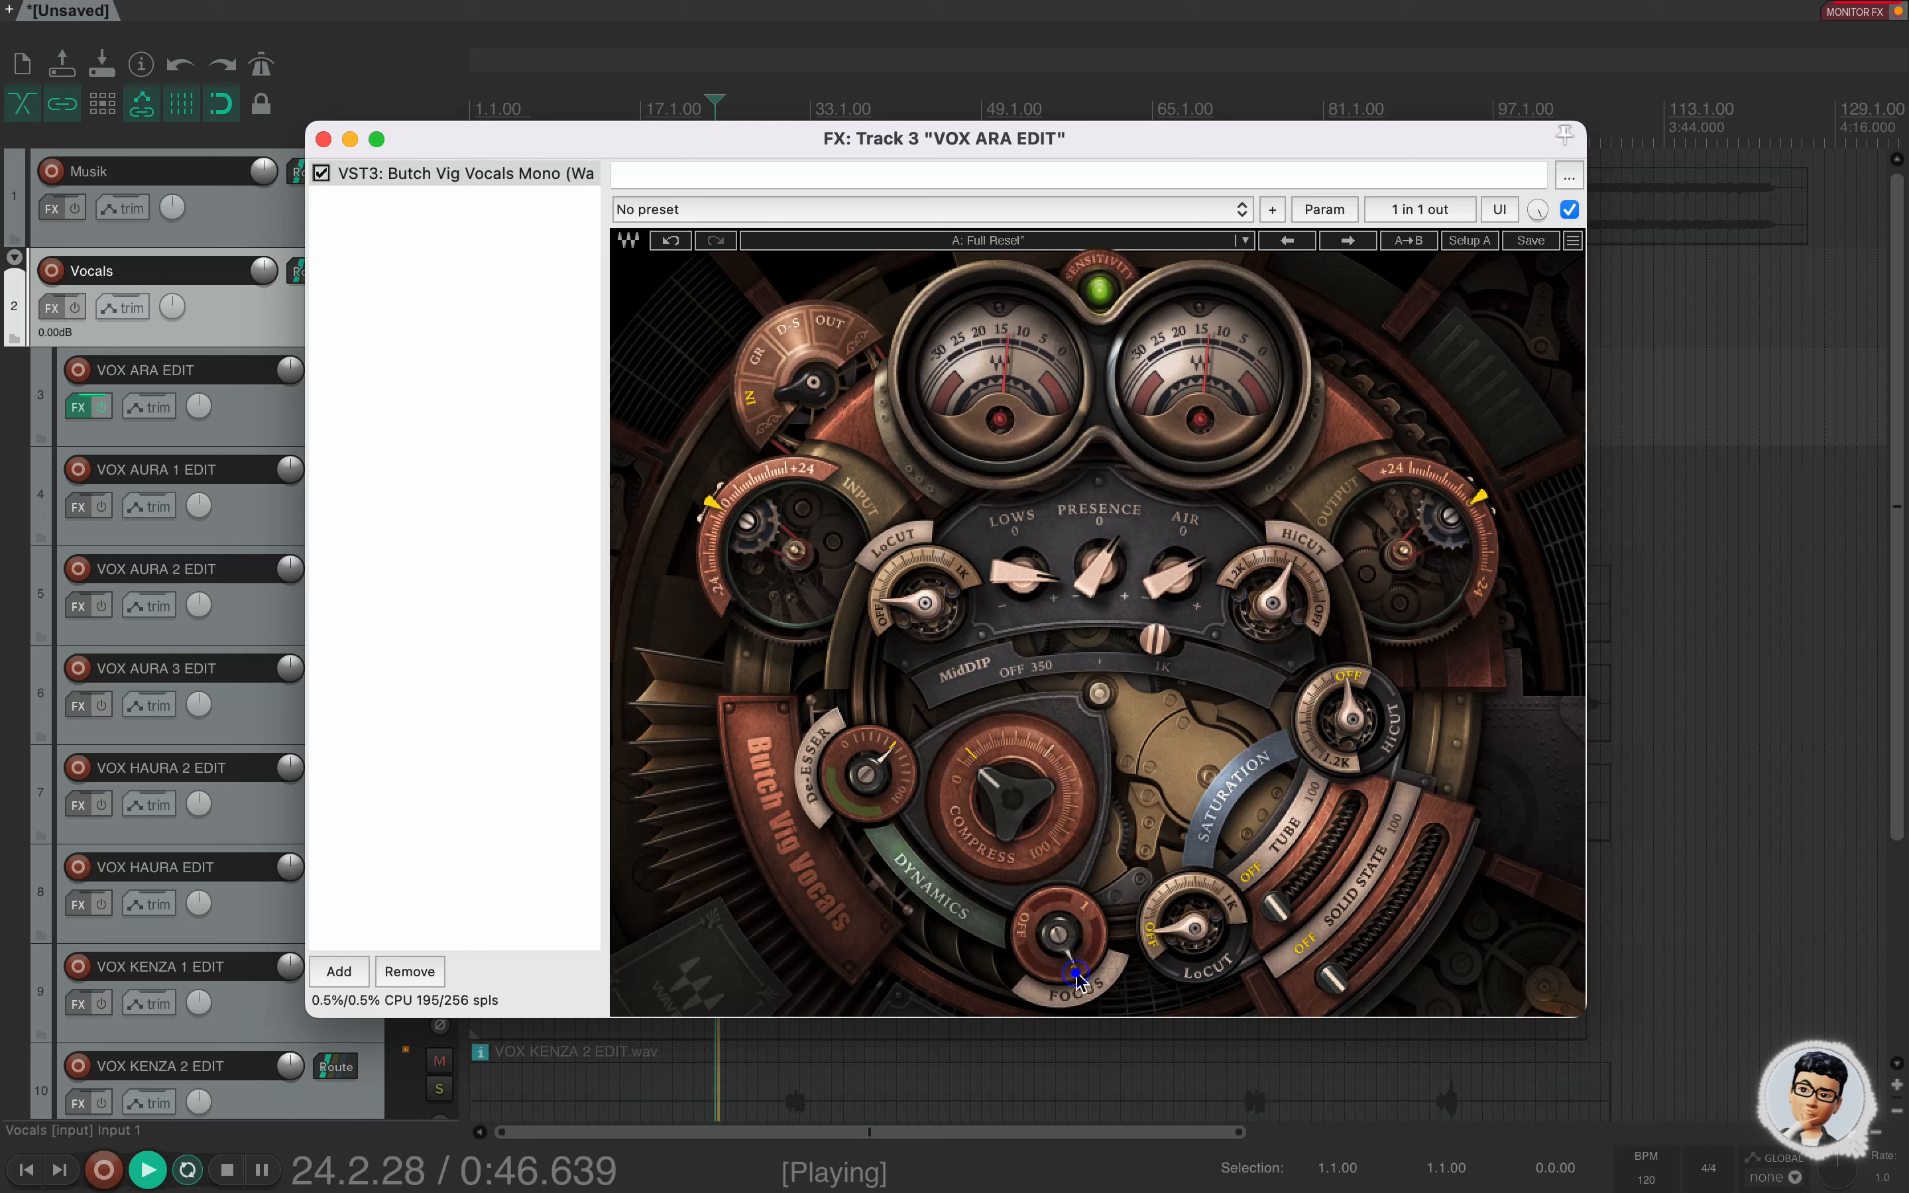
left_click(1090, 920)
key("space")
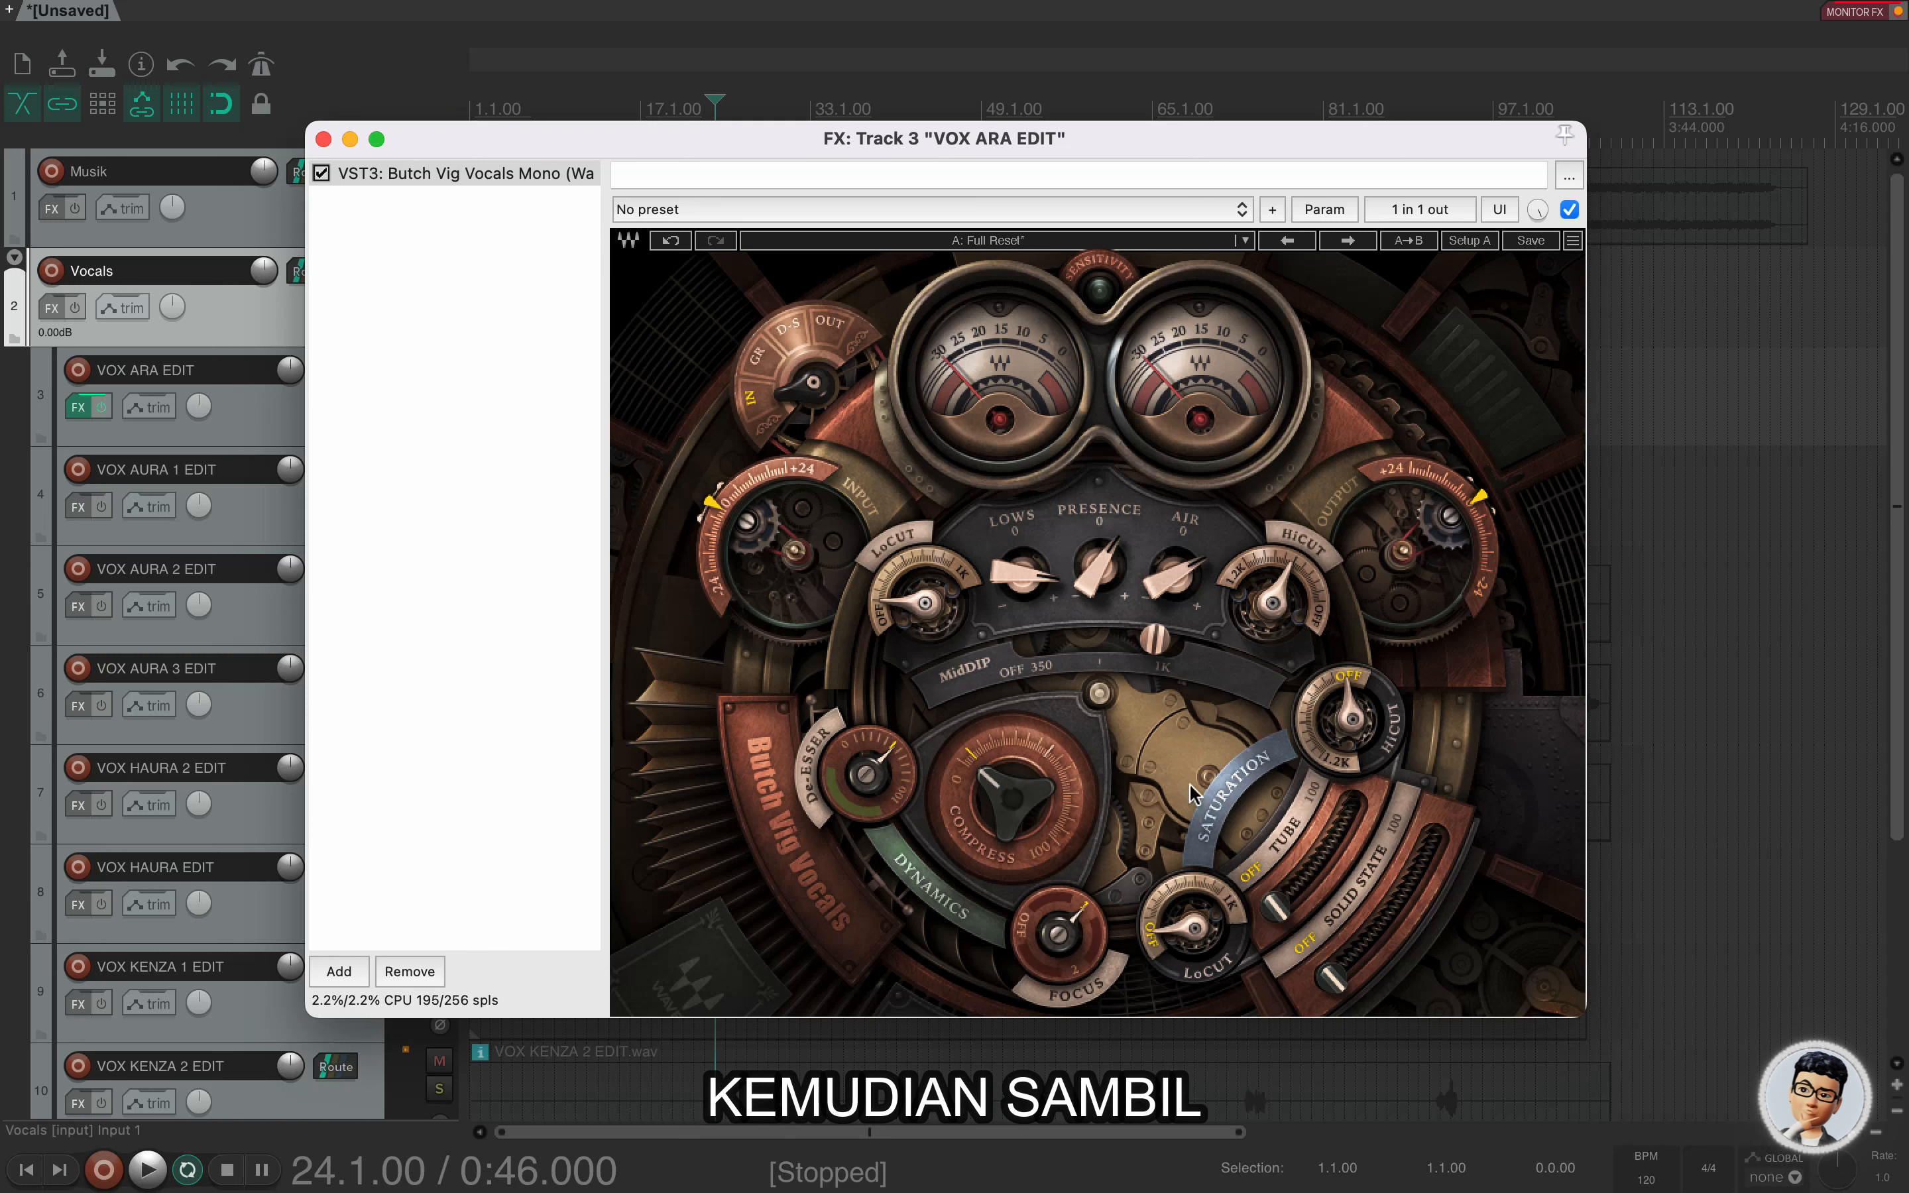
Switch the meters to OUT and play the vocal from bar 24 to check the output for peaking.
left_click(833, 322)
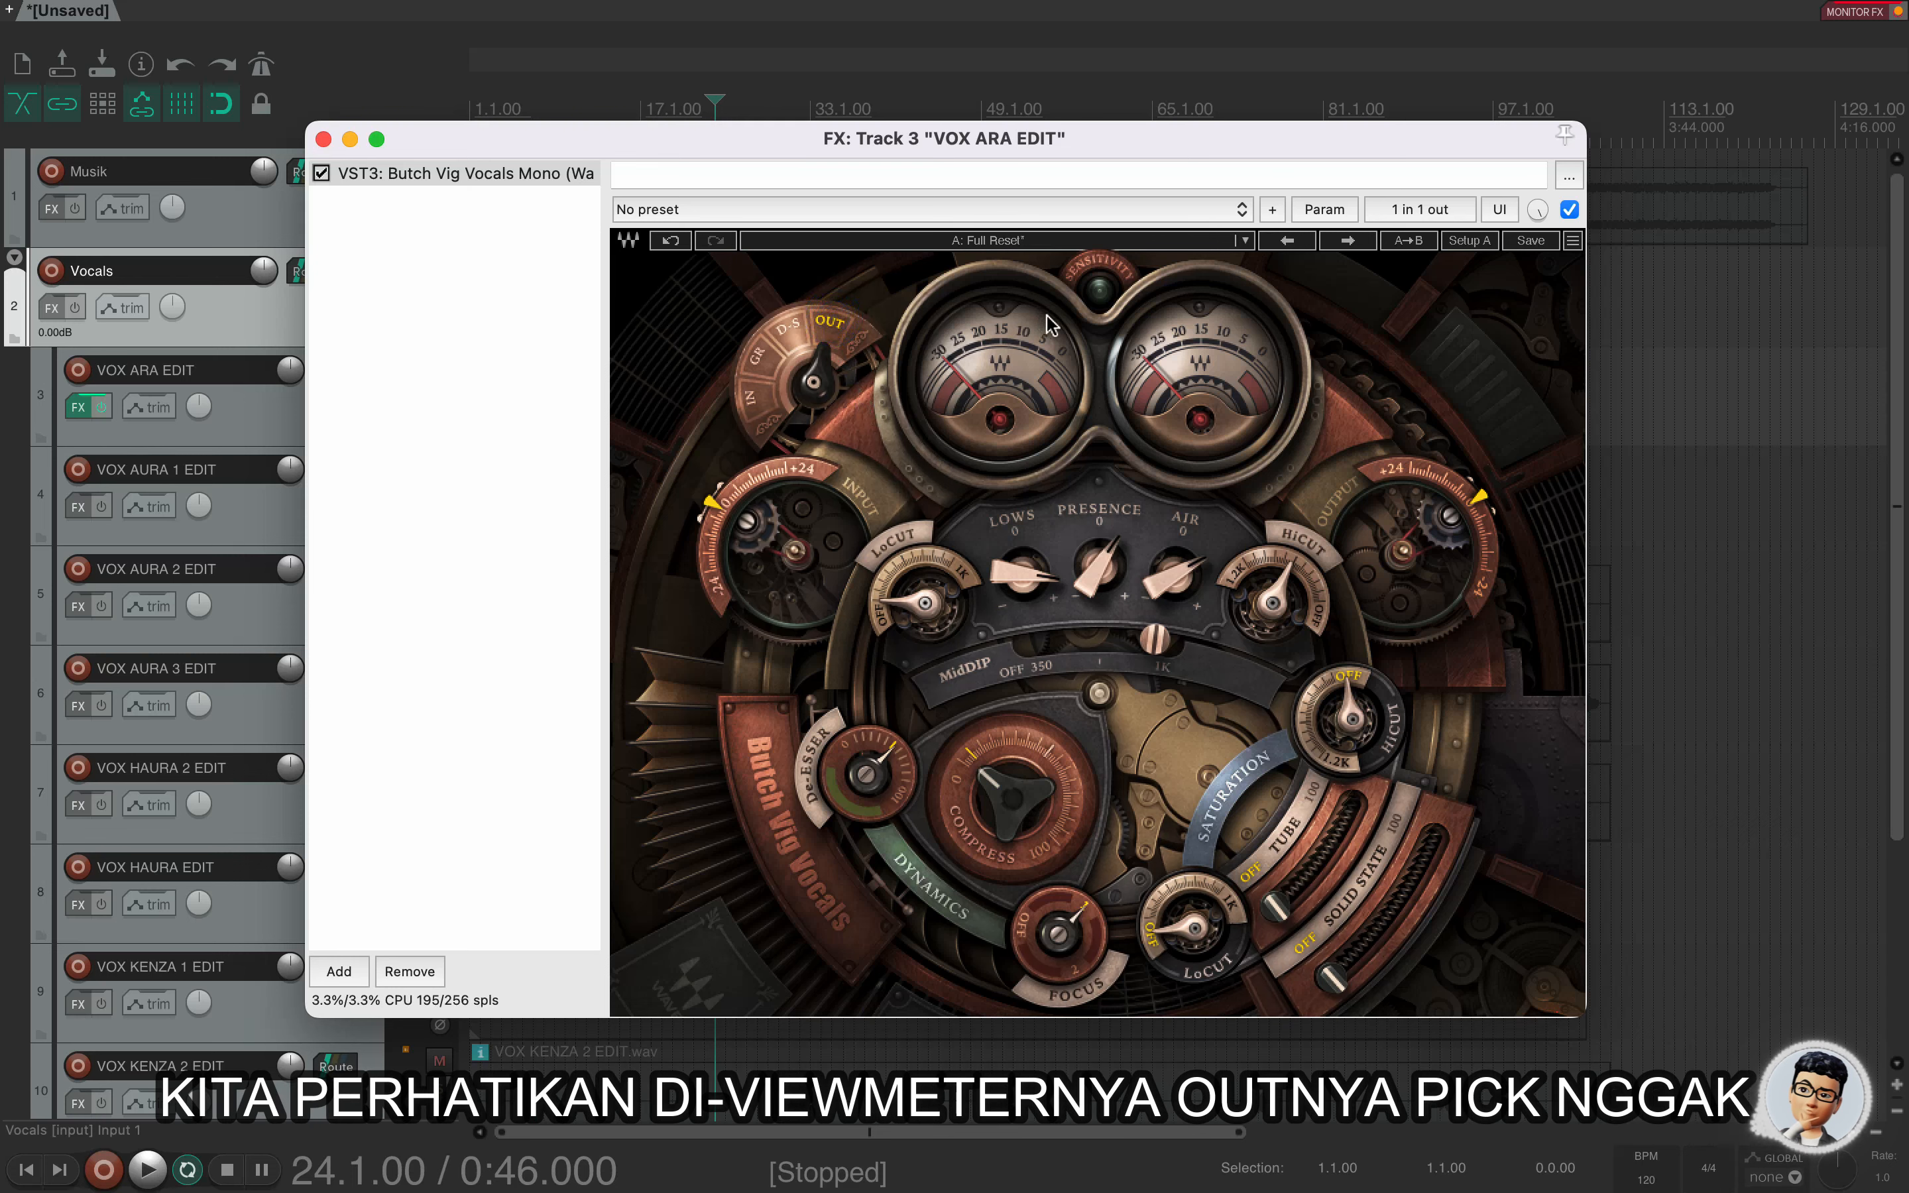
key("space")
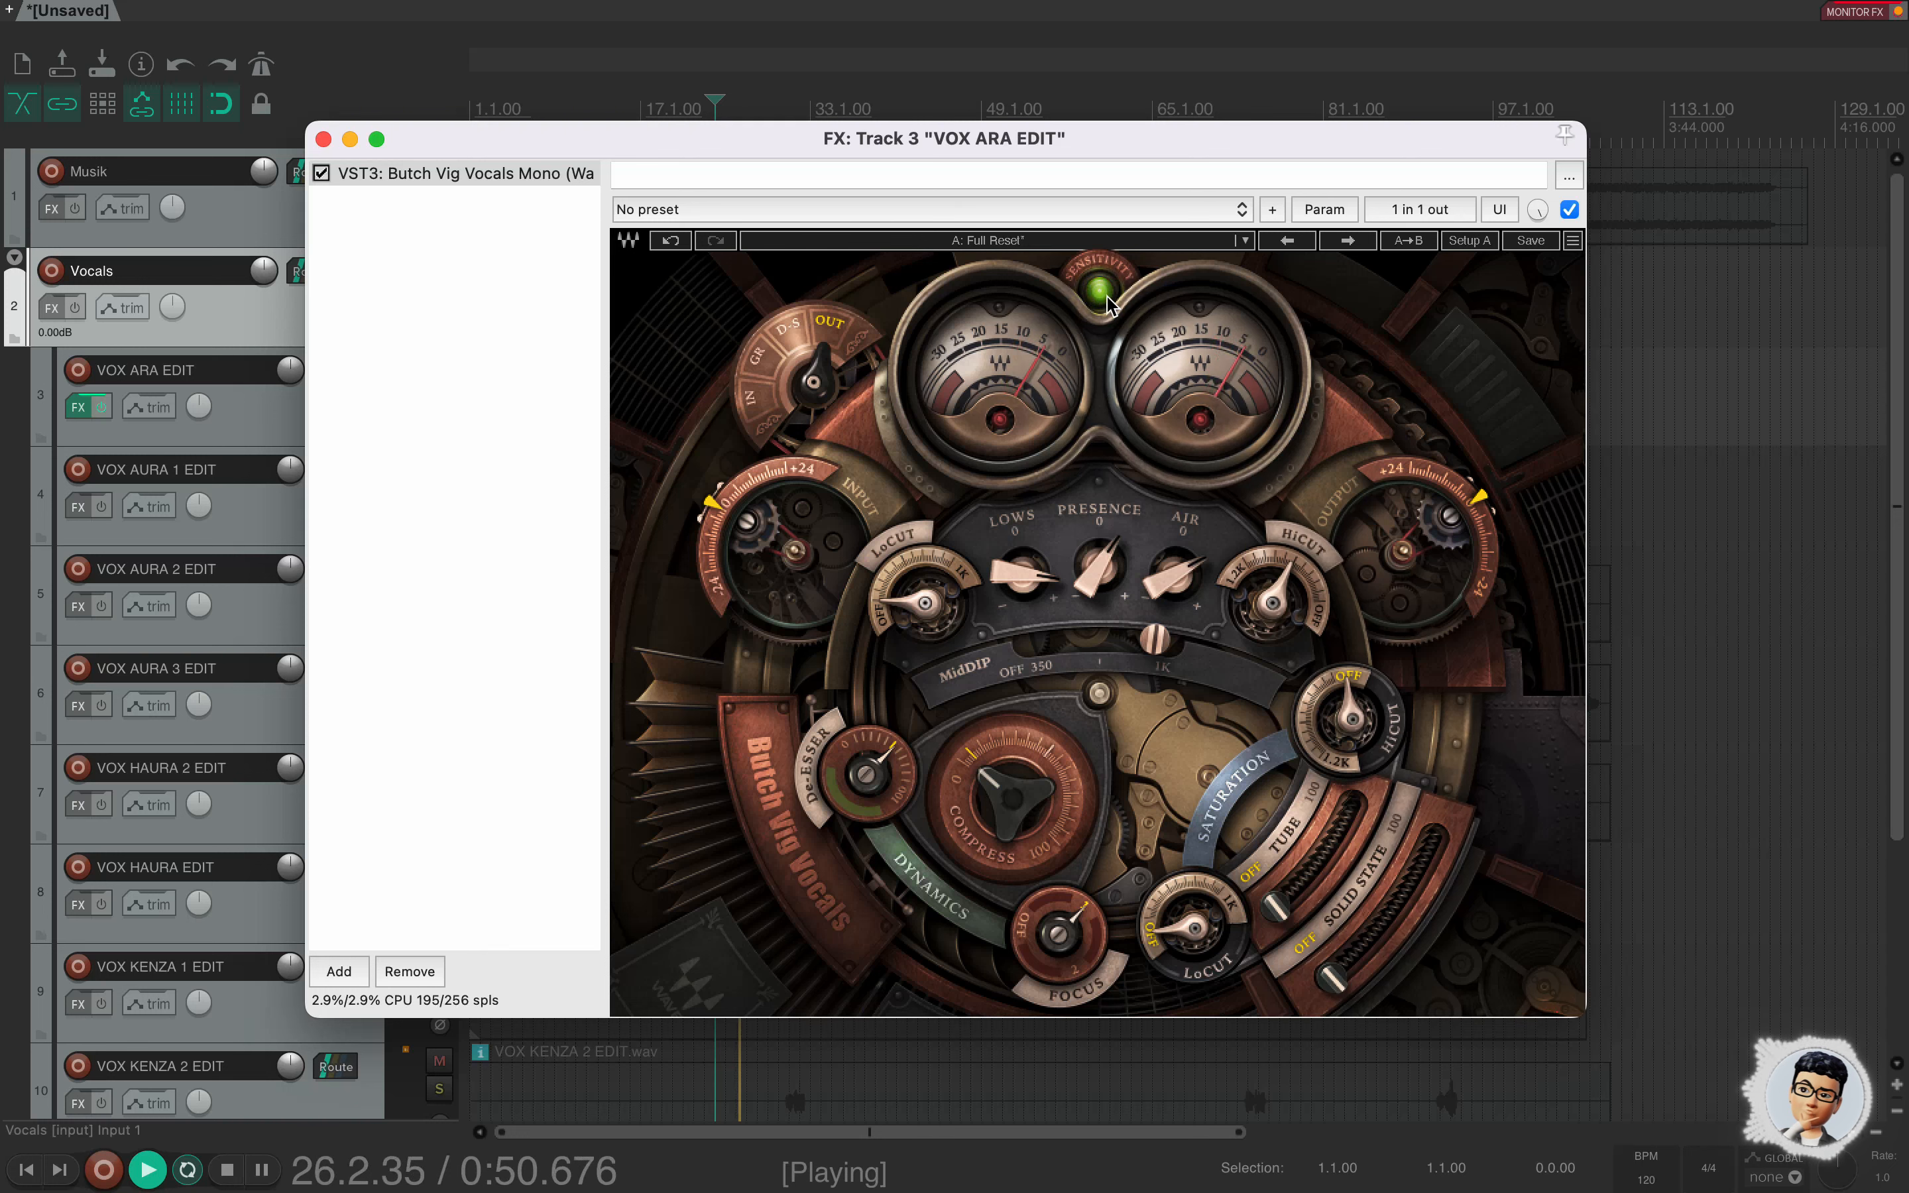
key("space")
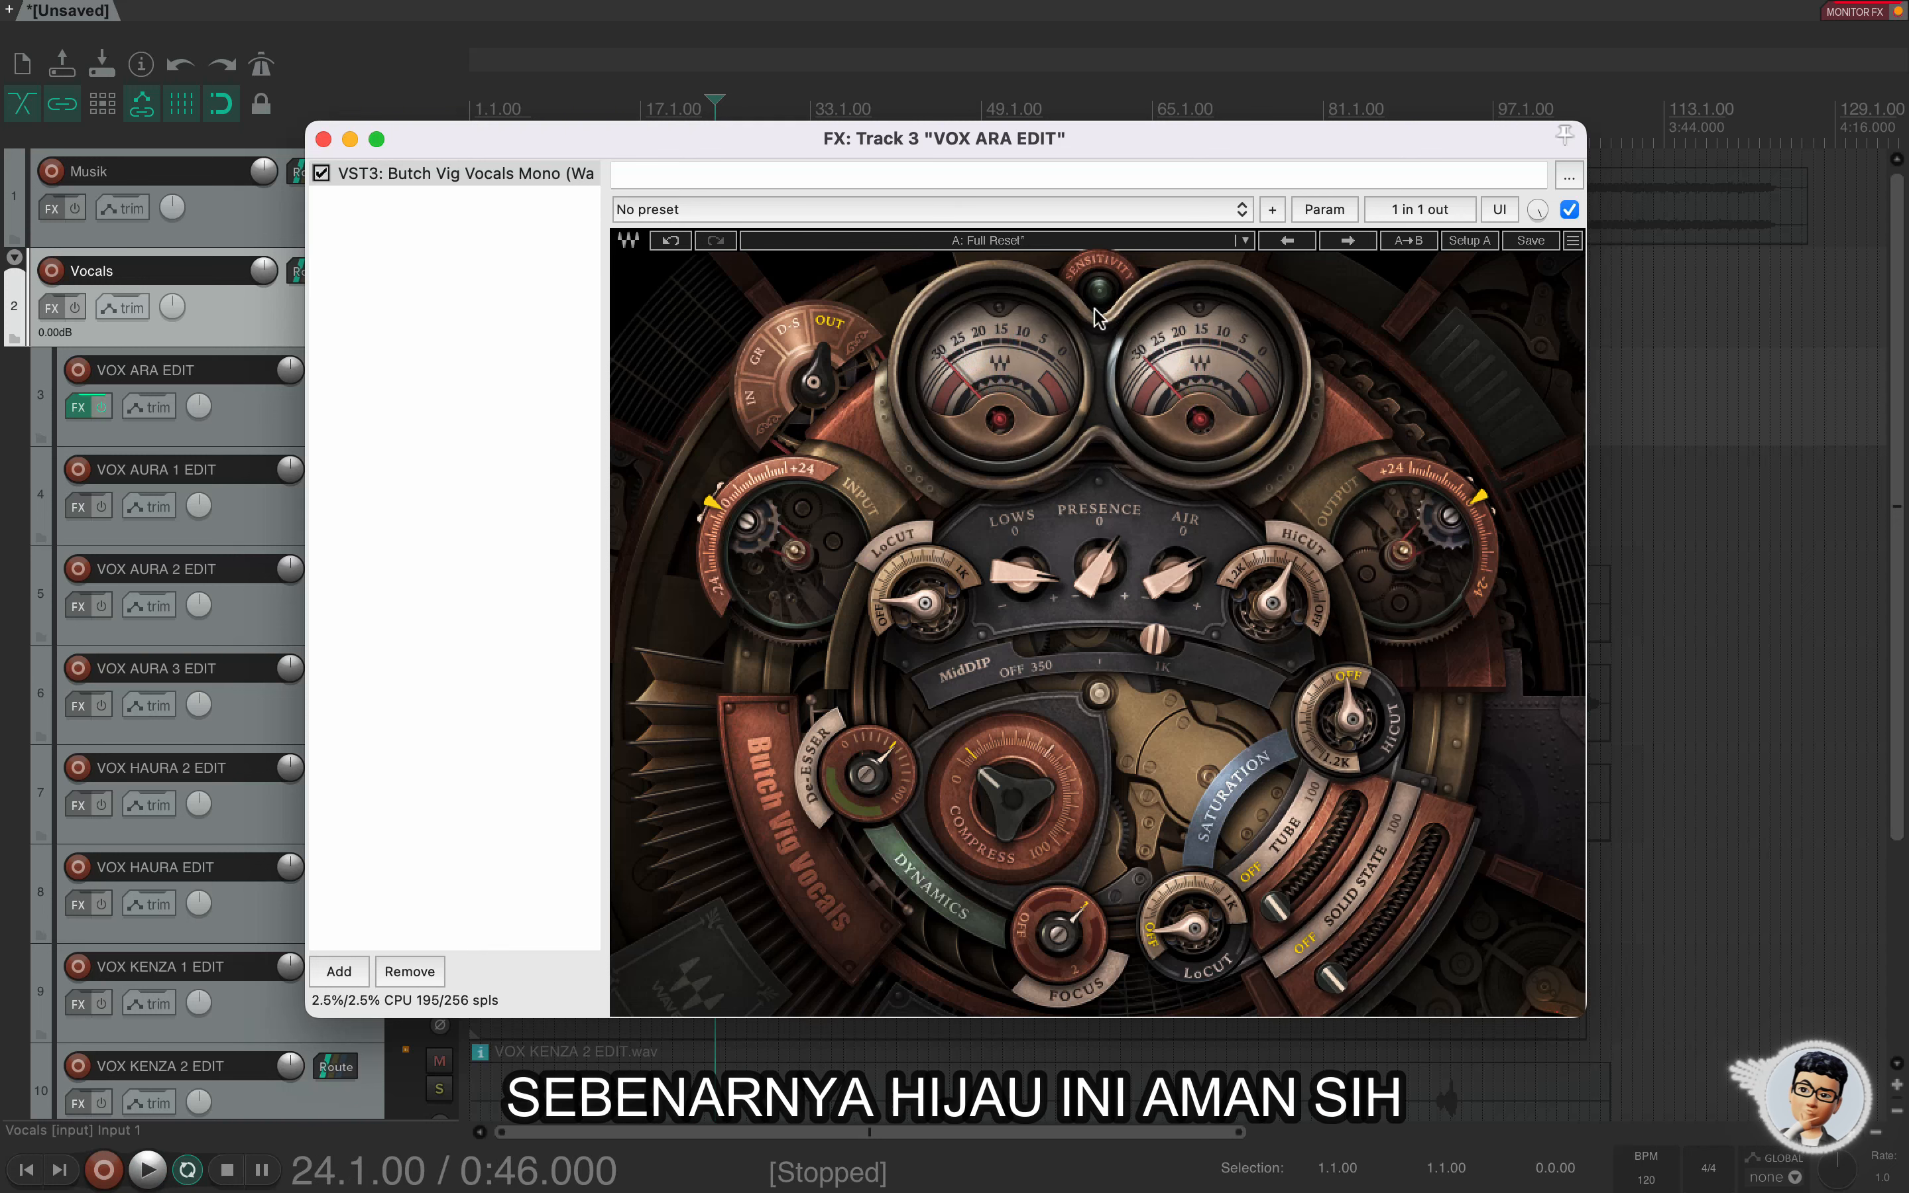
Try Output at -0.8 and fine-tune it by ear while the vocal plays.
mouse_move(1444, 533)
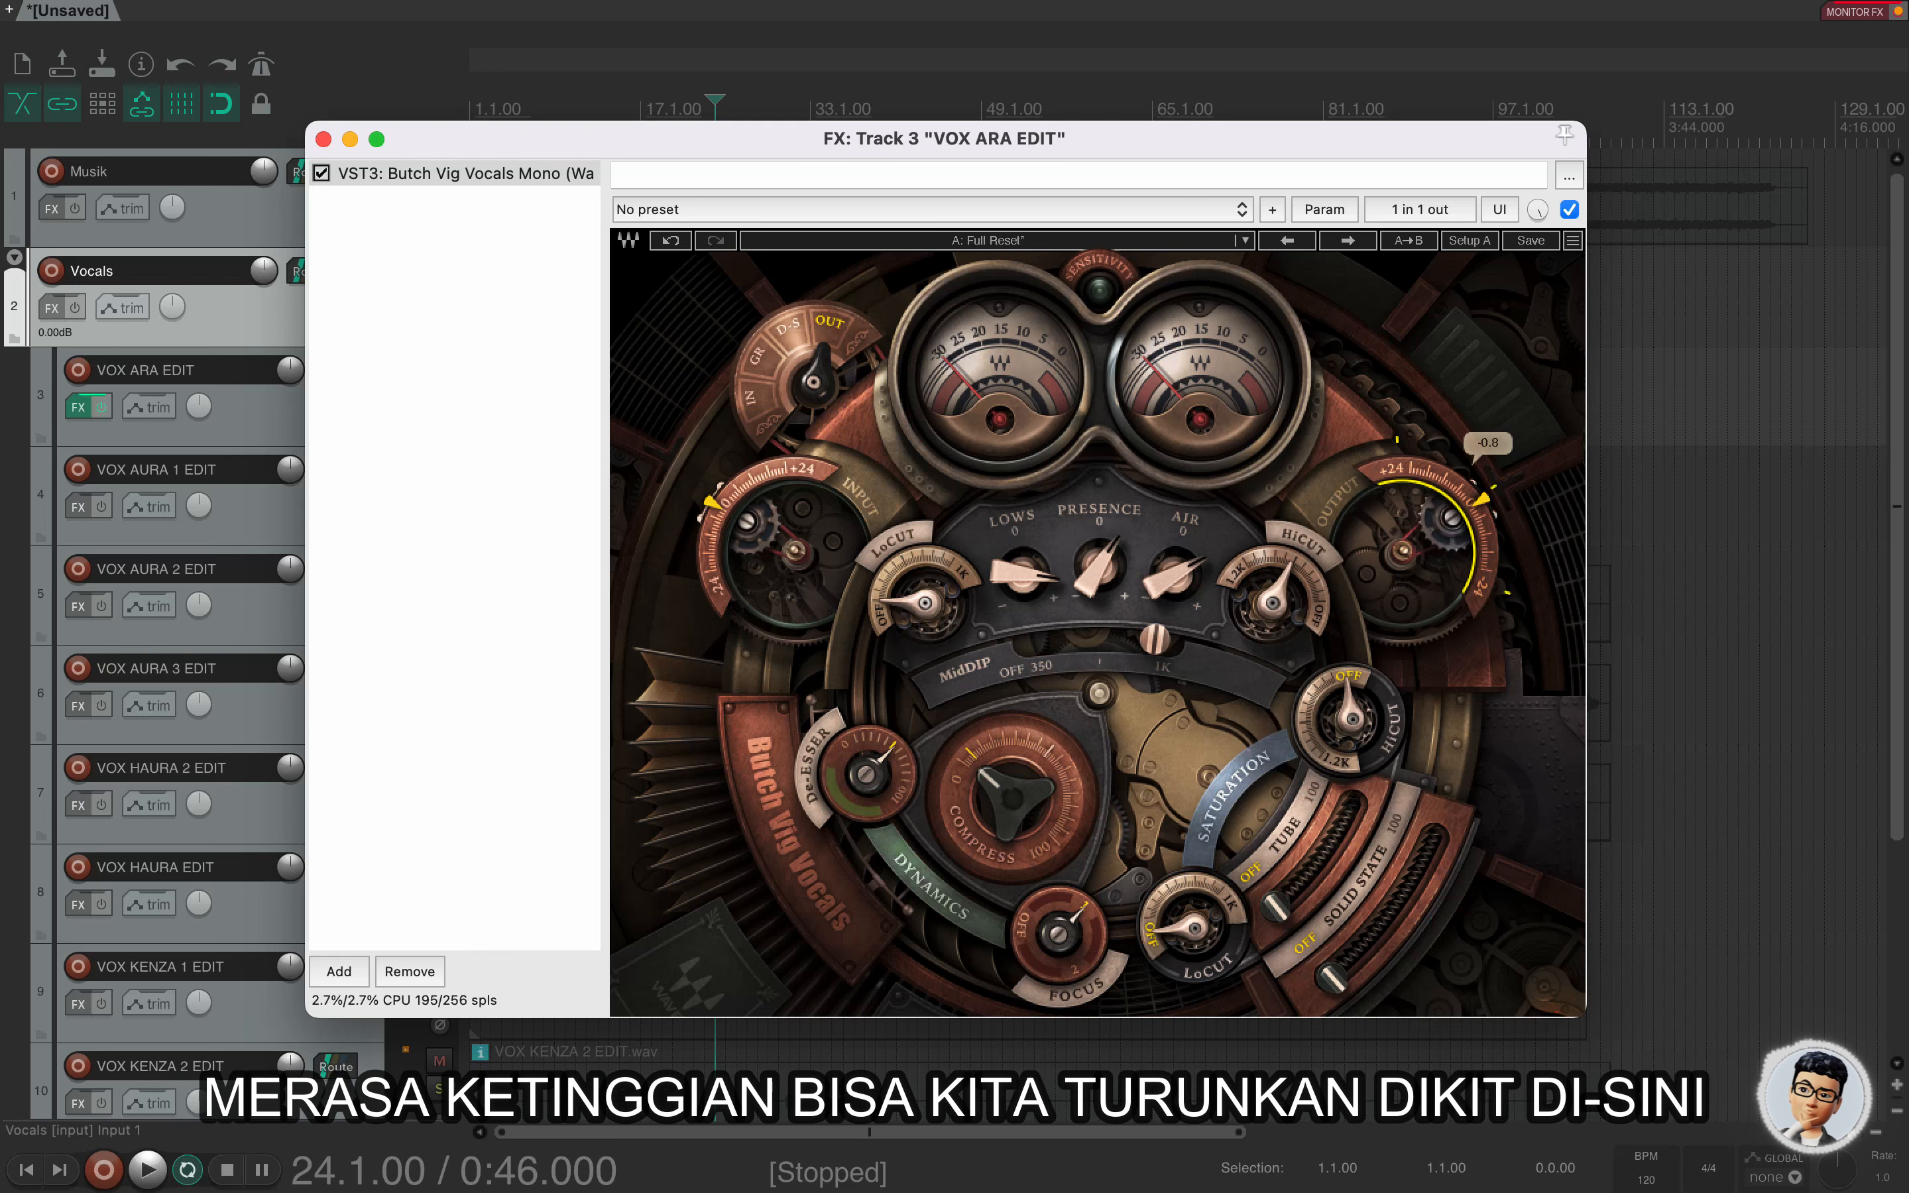
key("space")
left_click_drag(1446, 532, 1445, 521)
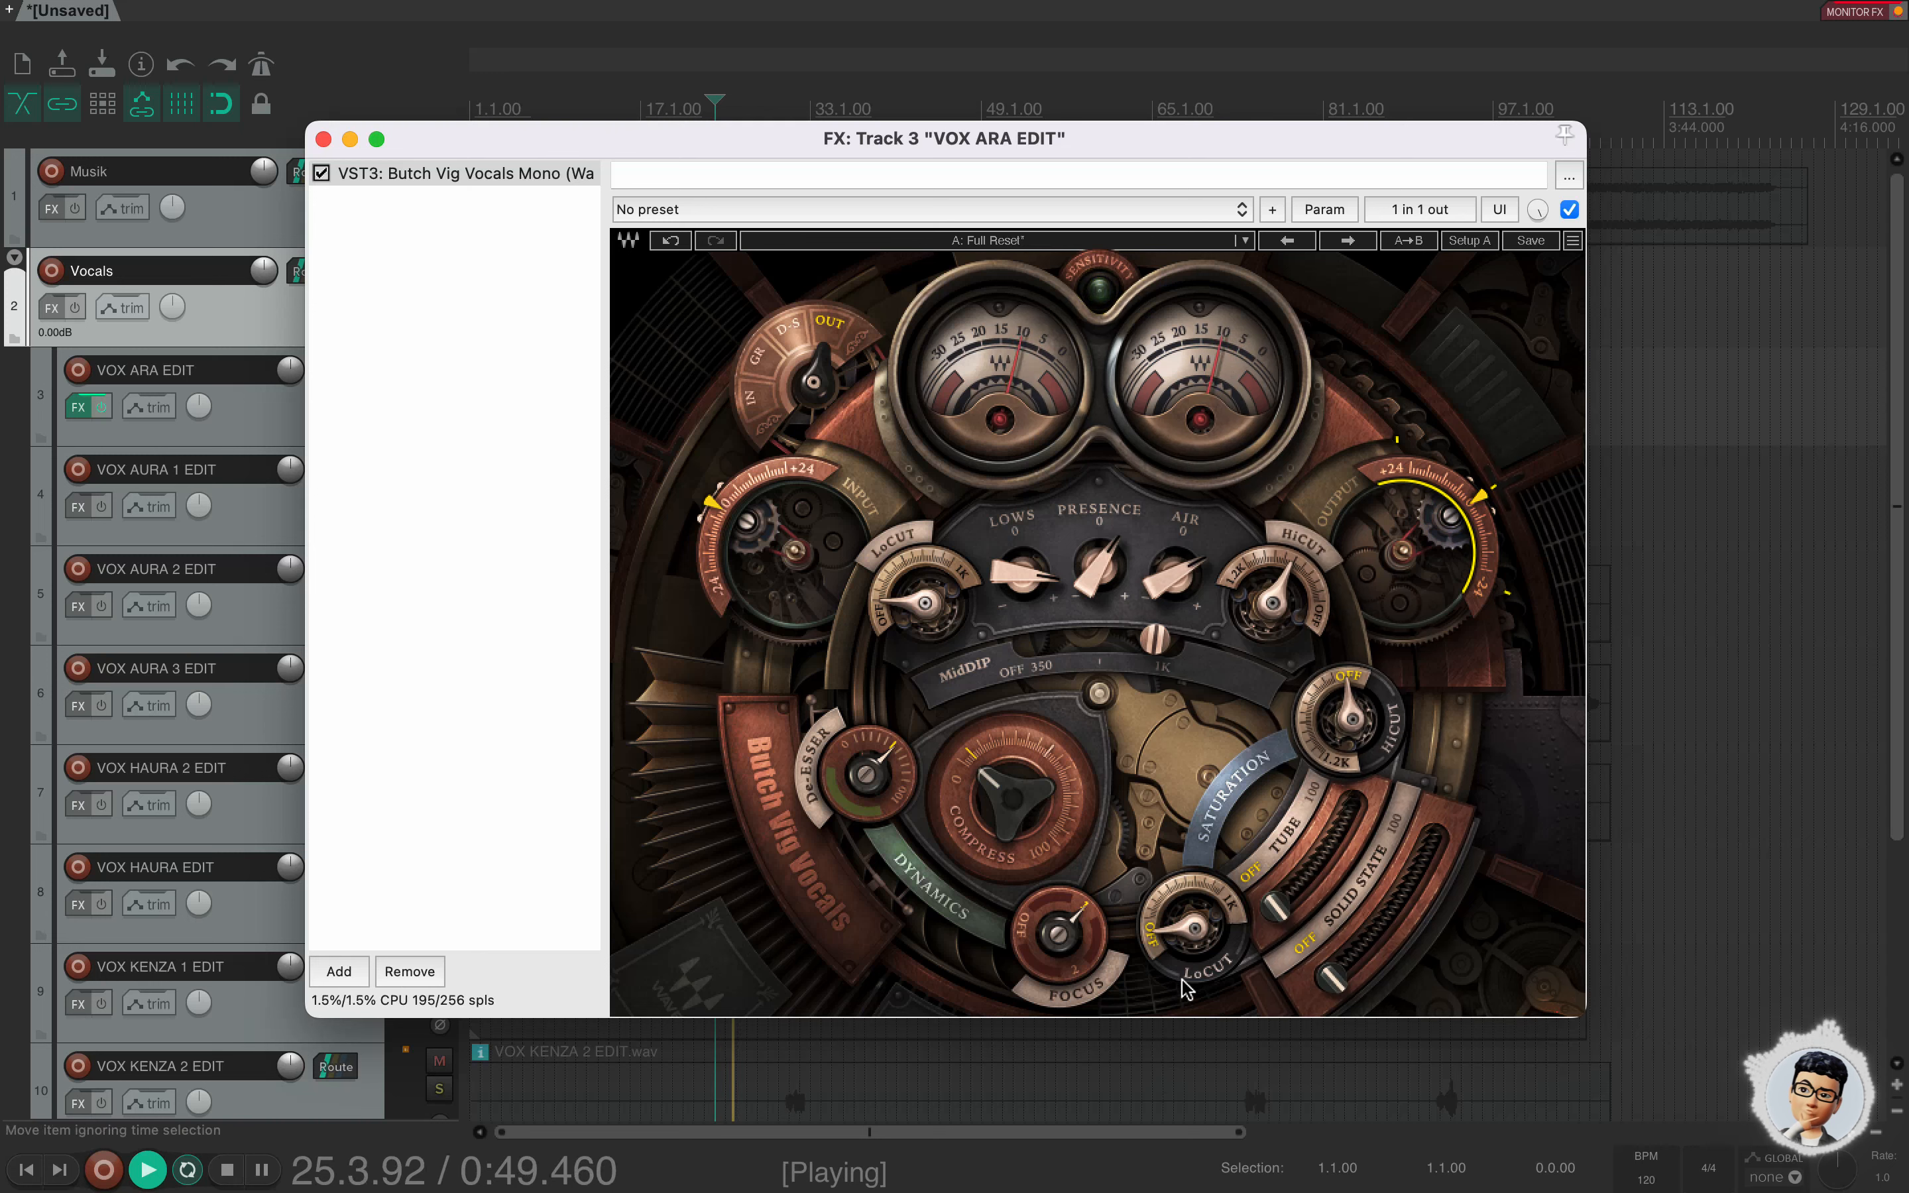
key("space")
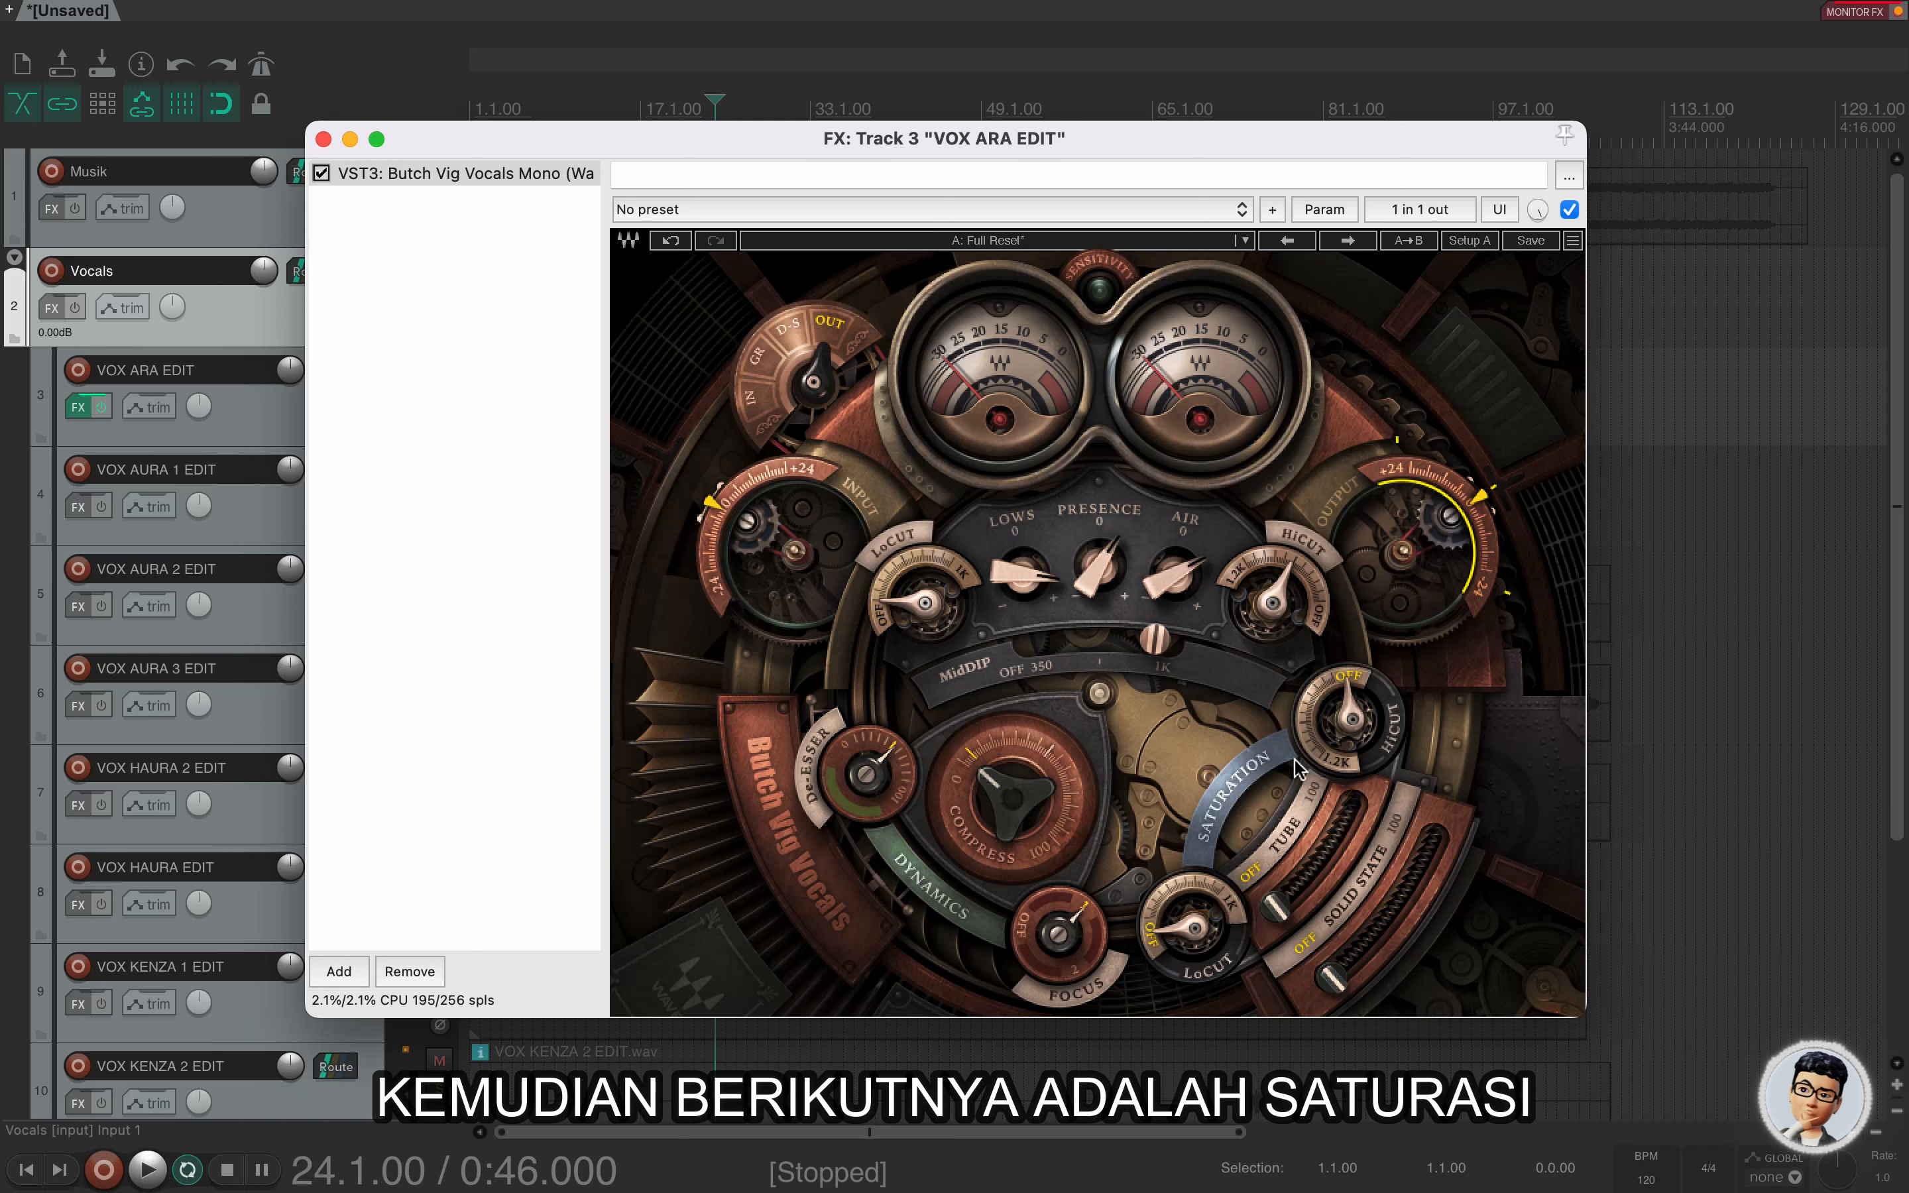
Show Butch Vig Vocals in its own floating window and look over the Saturation section, leaving its LoCut filter Off.
left_click_drag(1270, 909, 1270, 909)
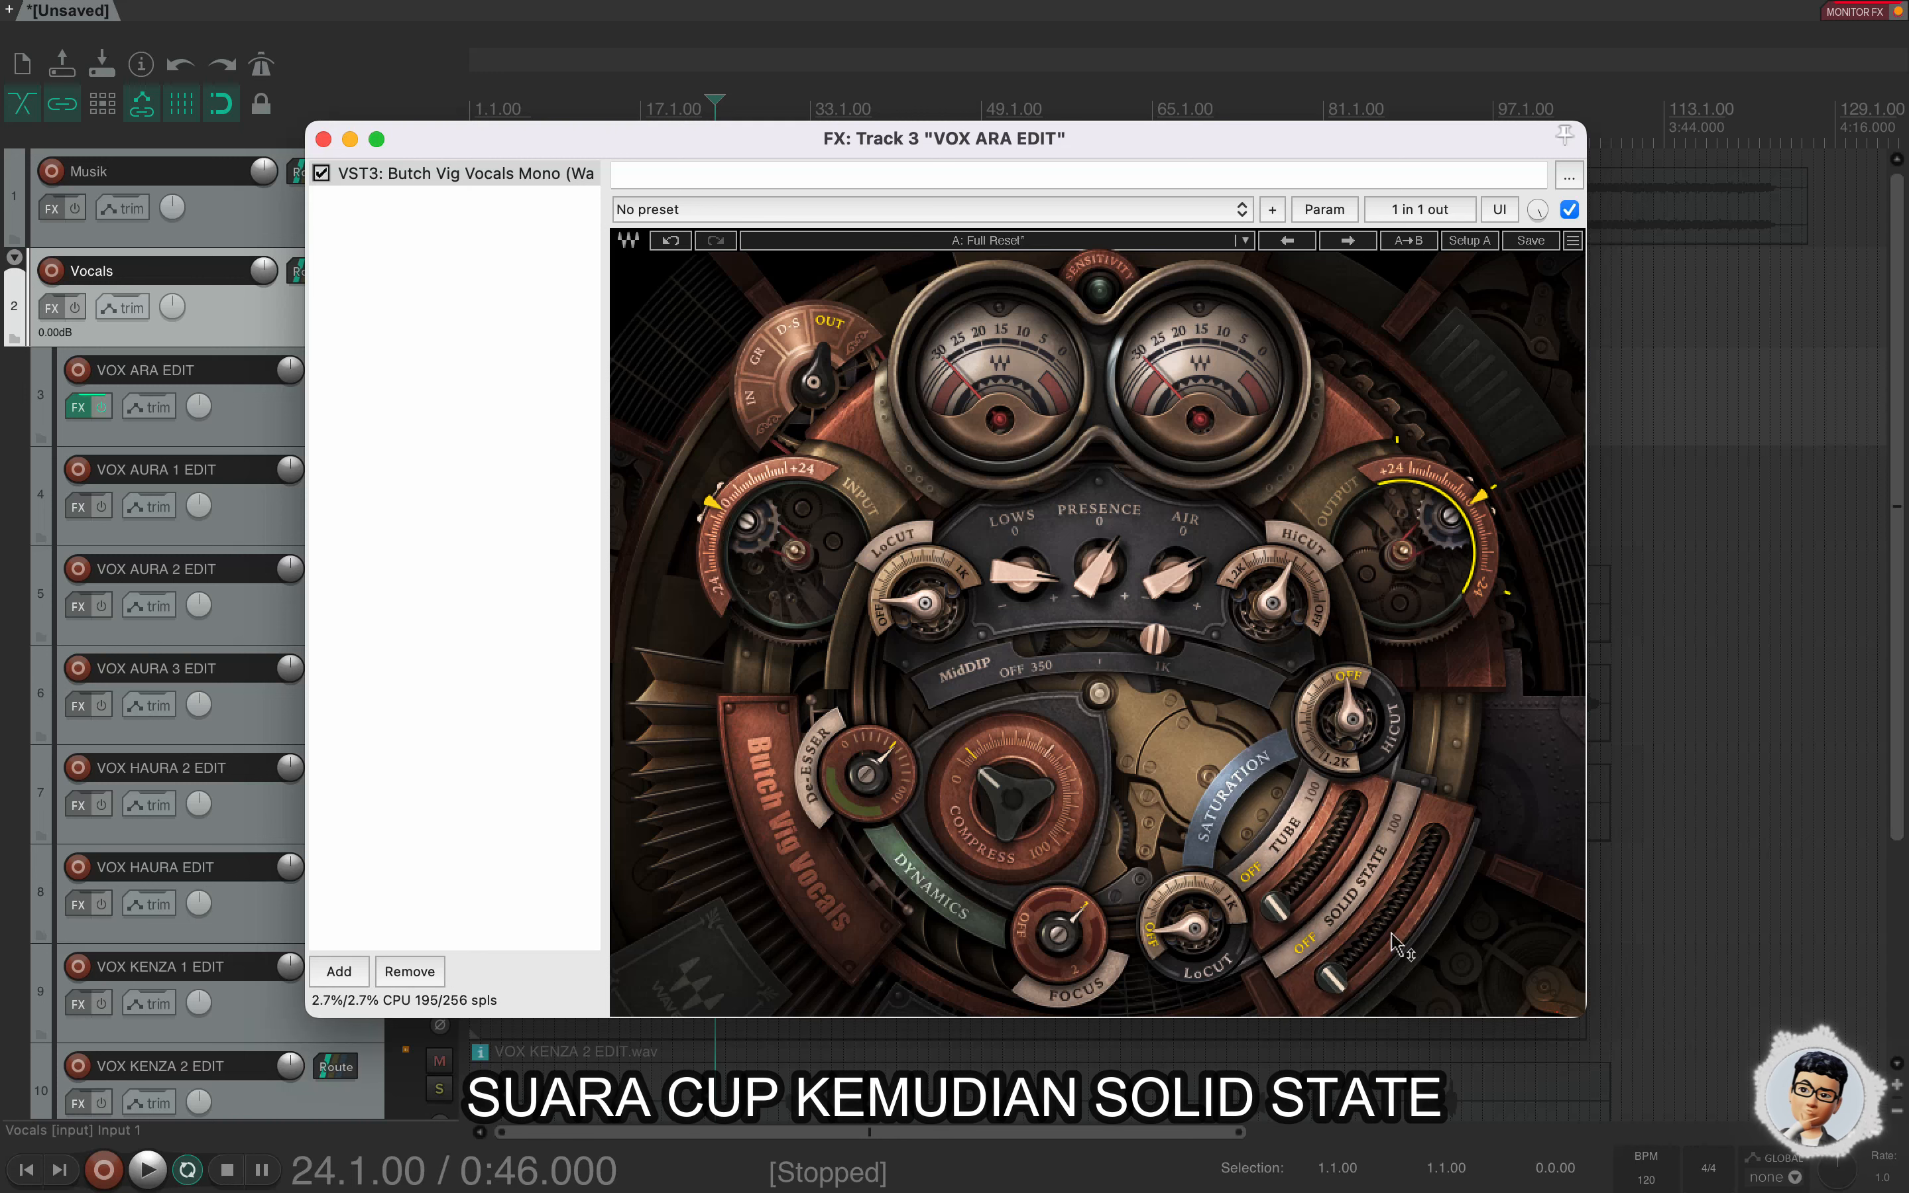
mouse_move(1396, 945)
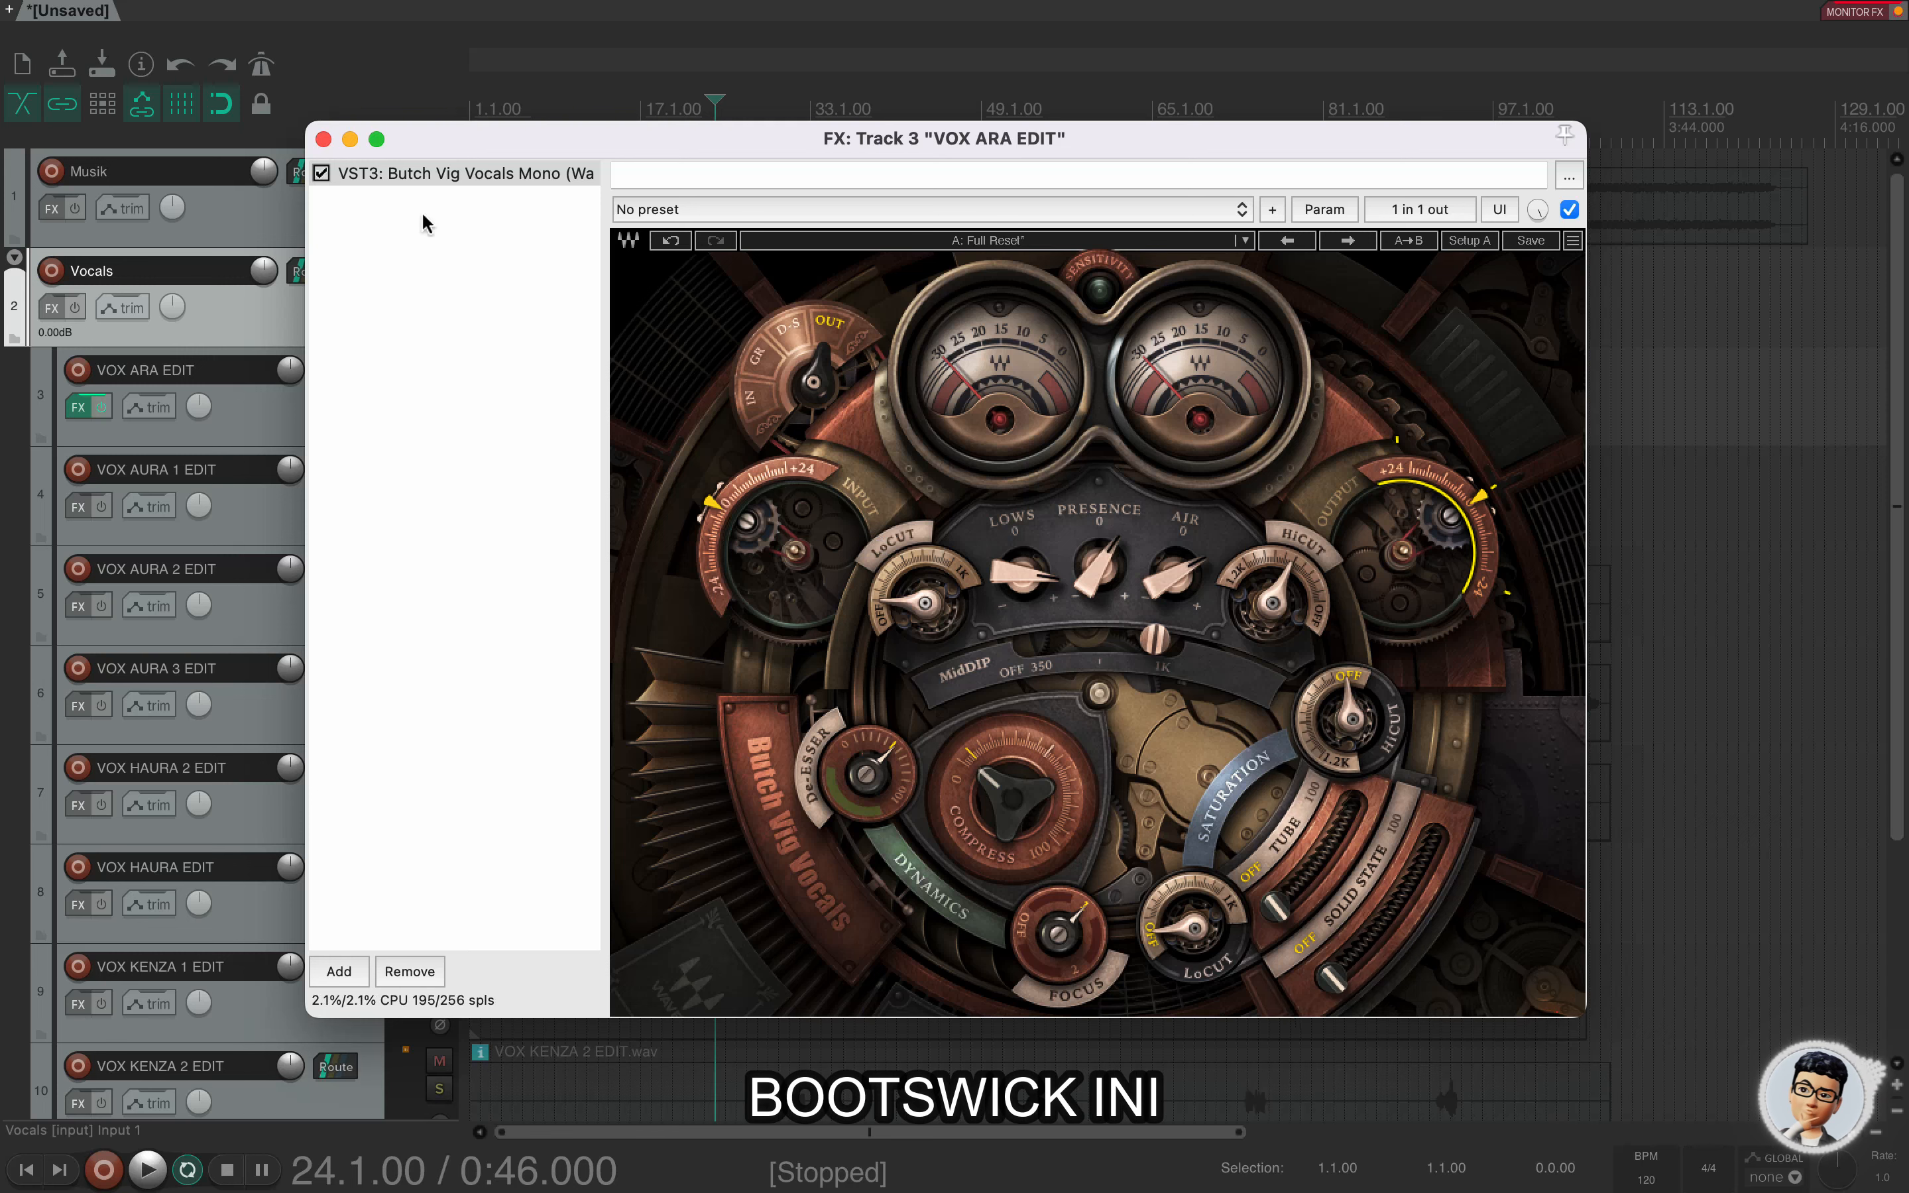
left_click_drag(871, 204, 756, 182)
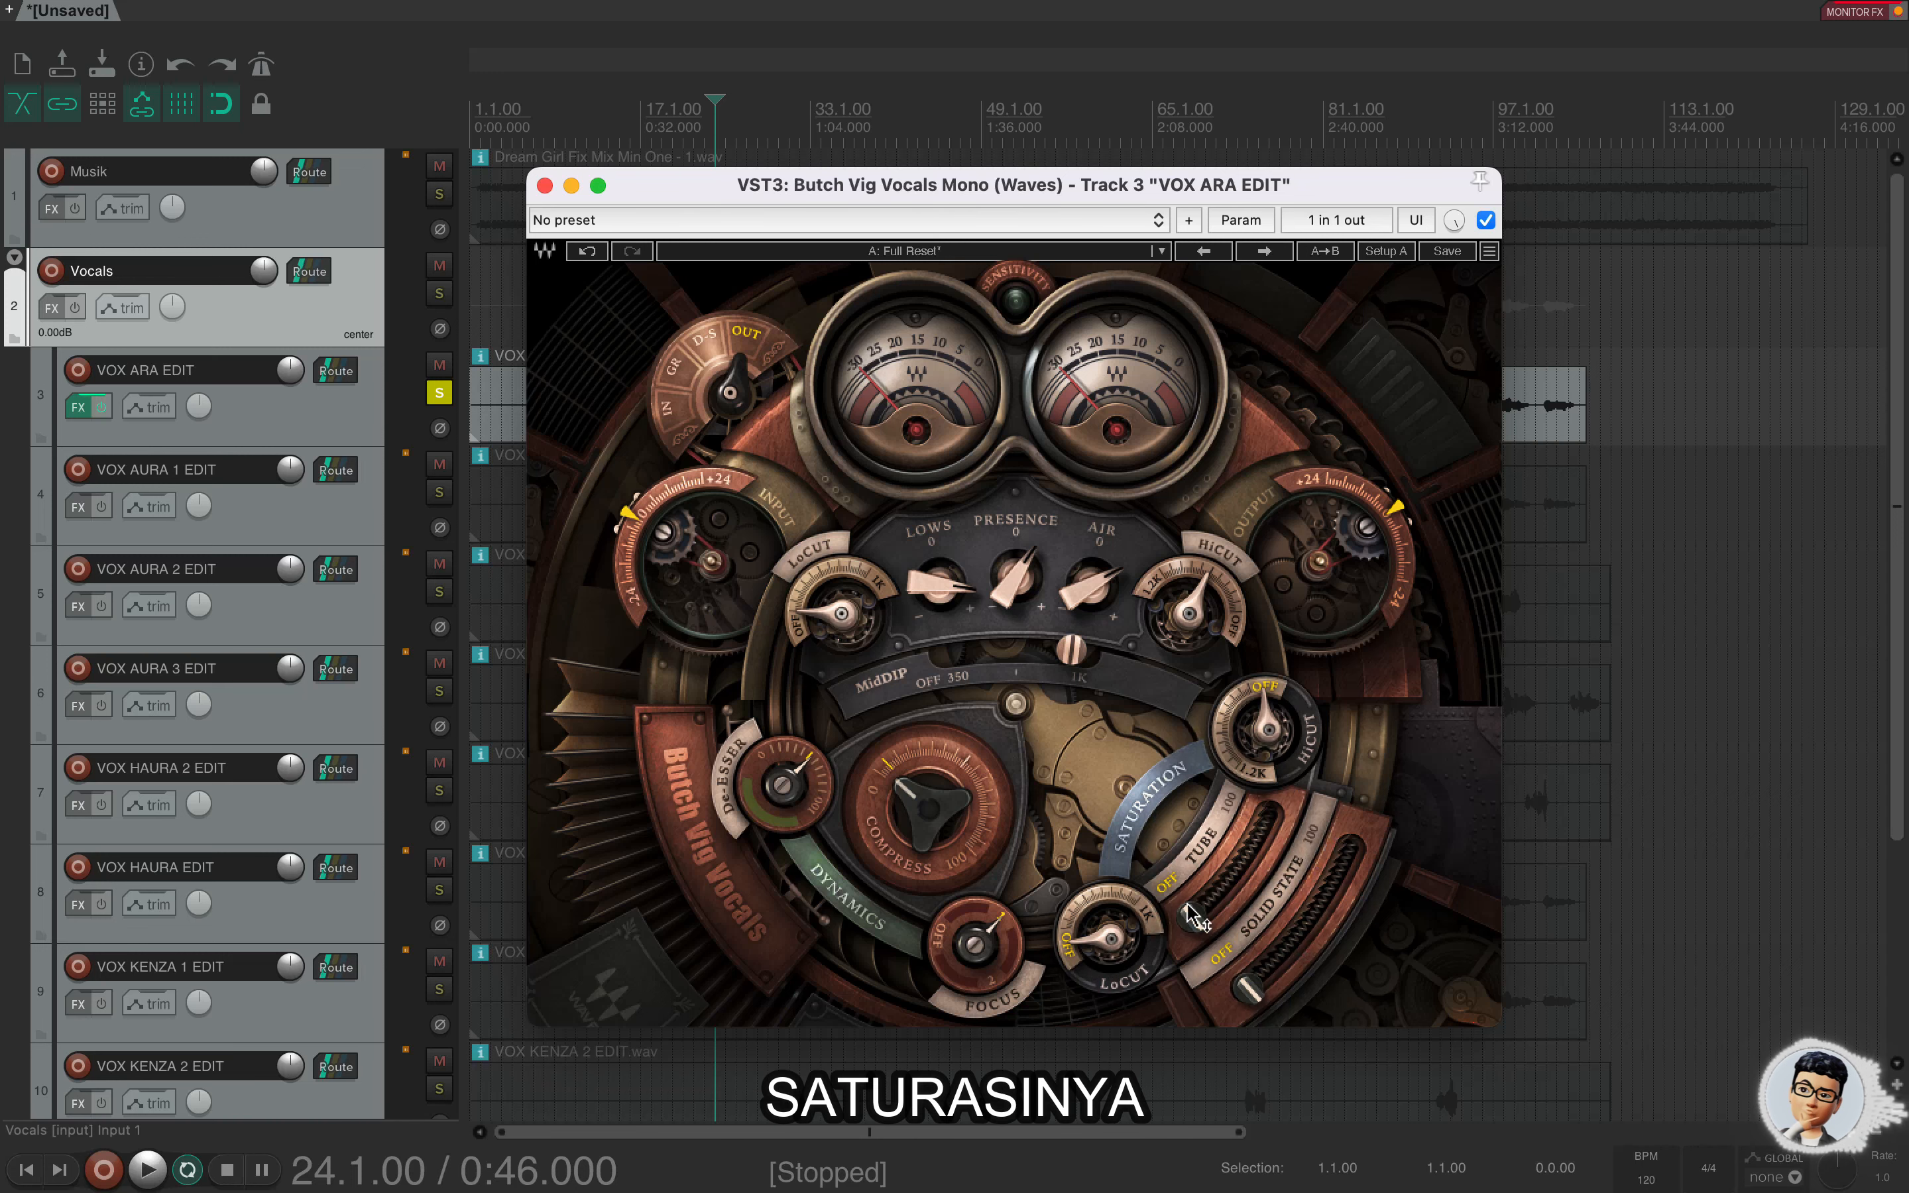
mouse_move(1195, 919)
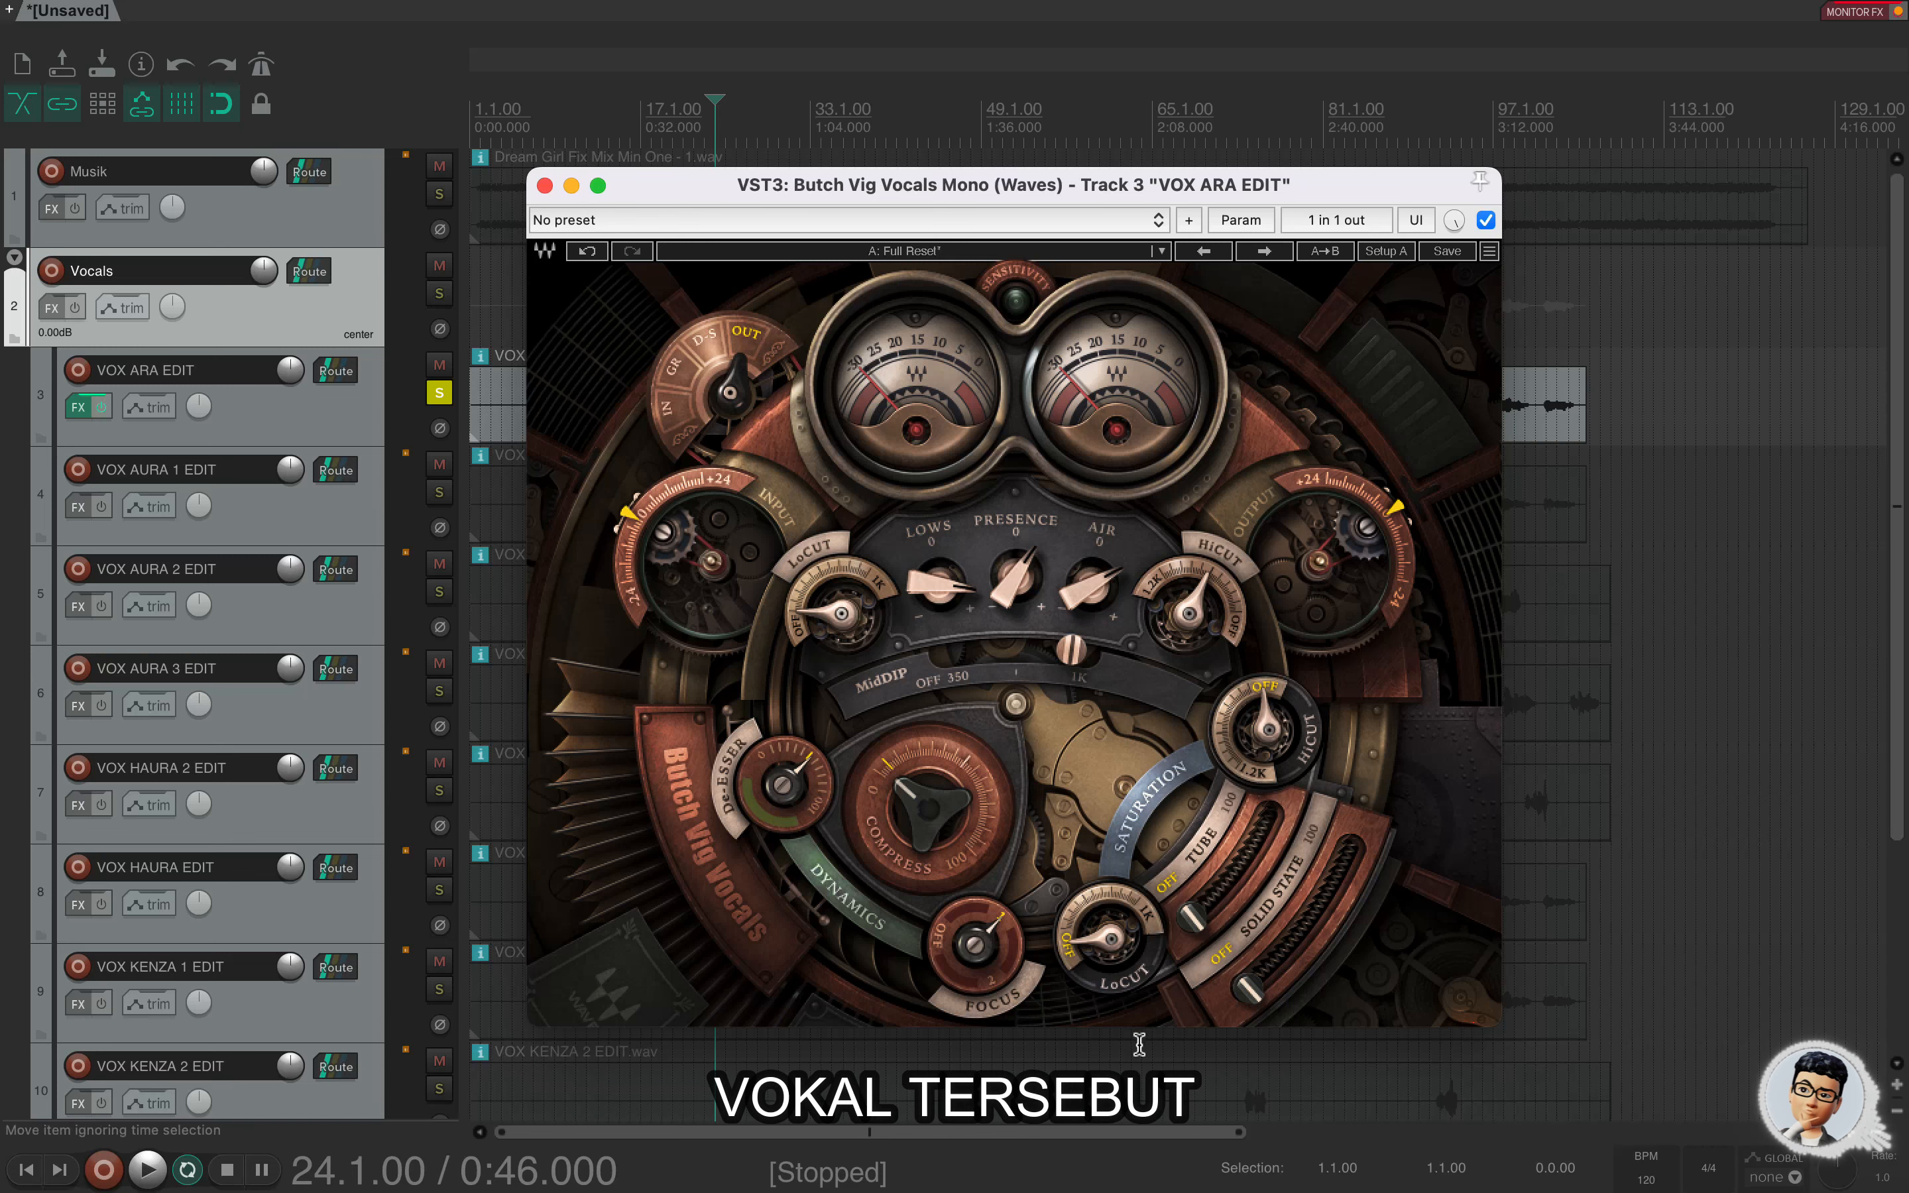
mouse_move(1104, 941)
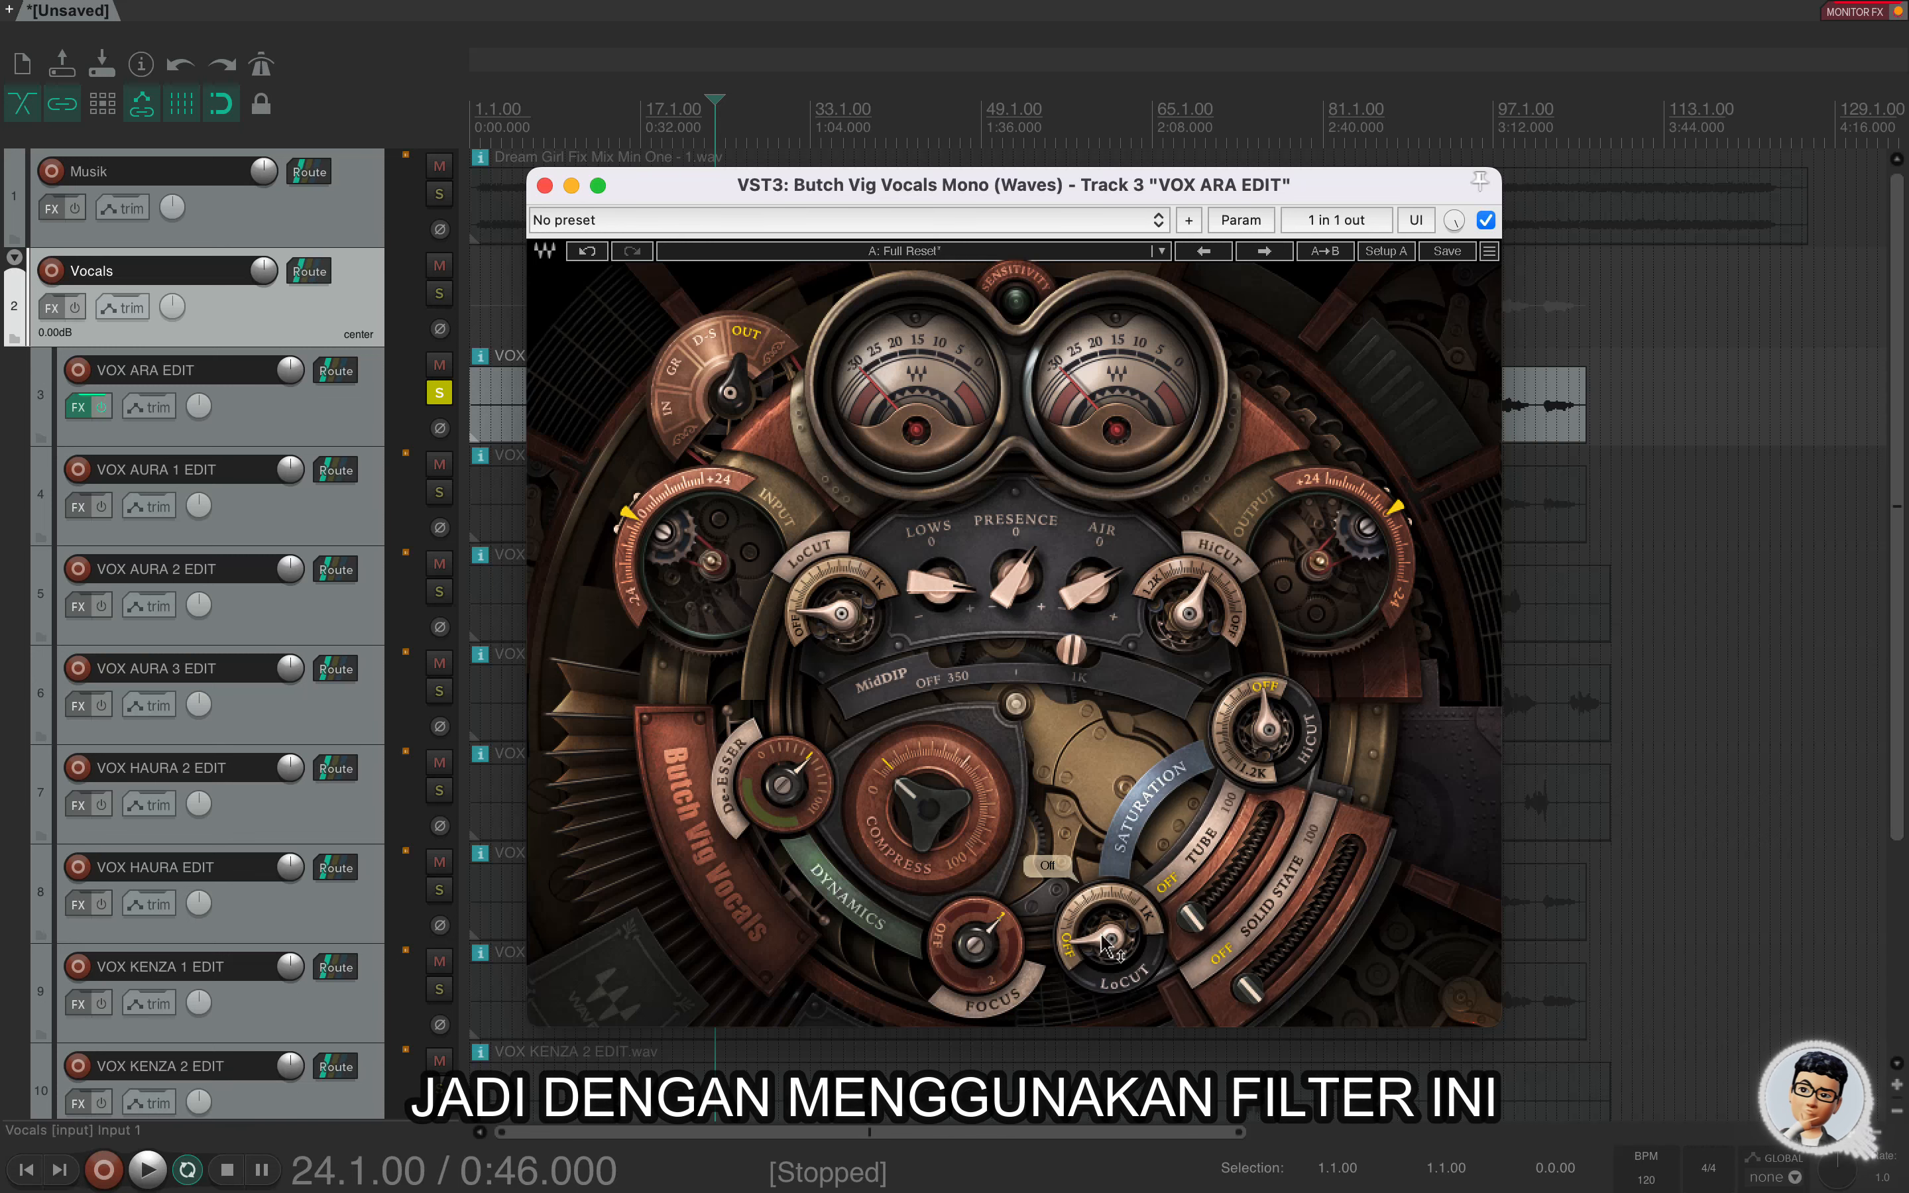
left_click_drag(1108, 940, 1108, 930)
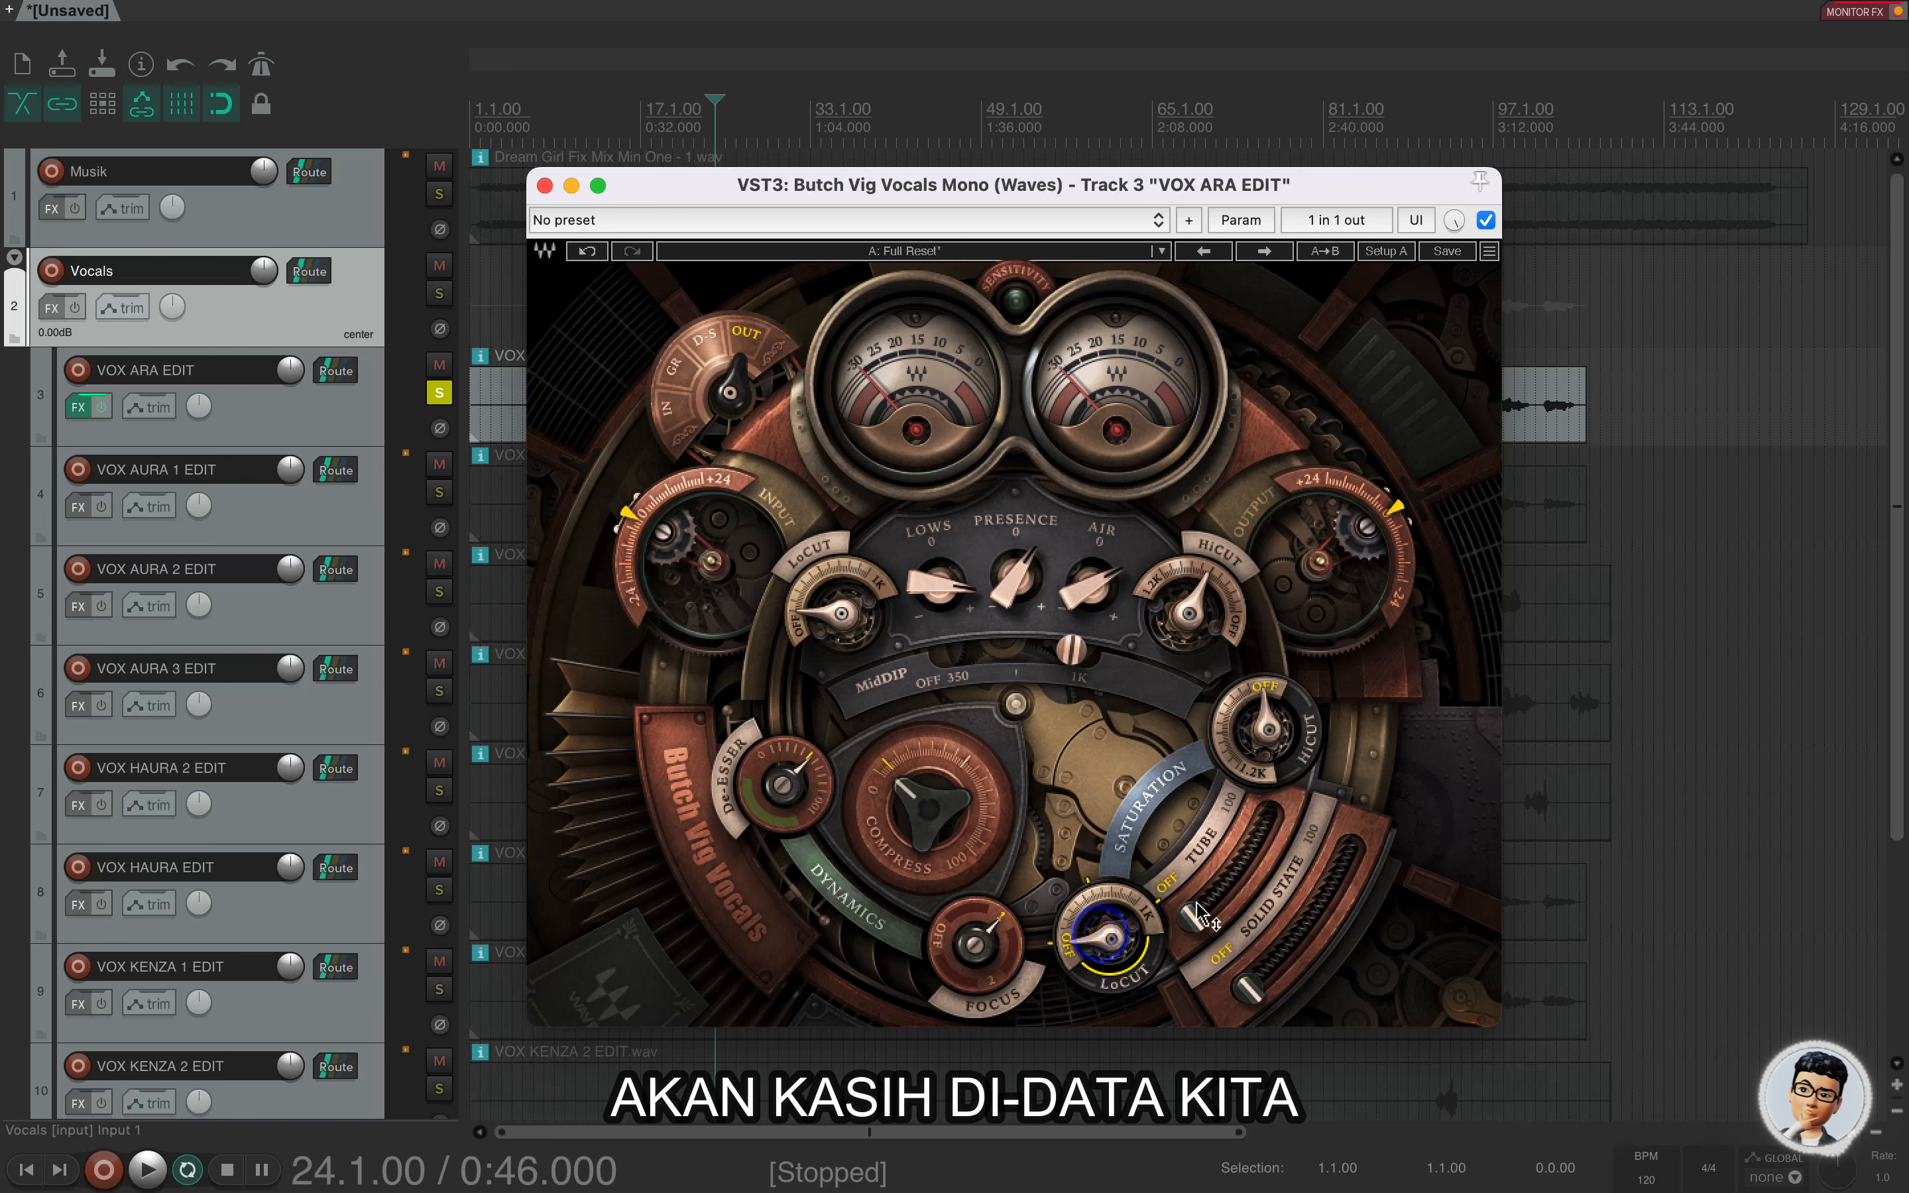
Try the Tube saturation during playback, leave it Off, and raise Solid State to 2.5.
key("space")
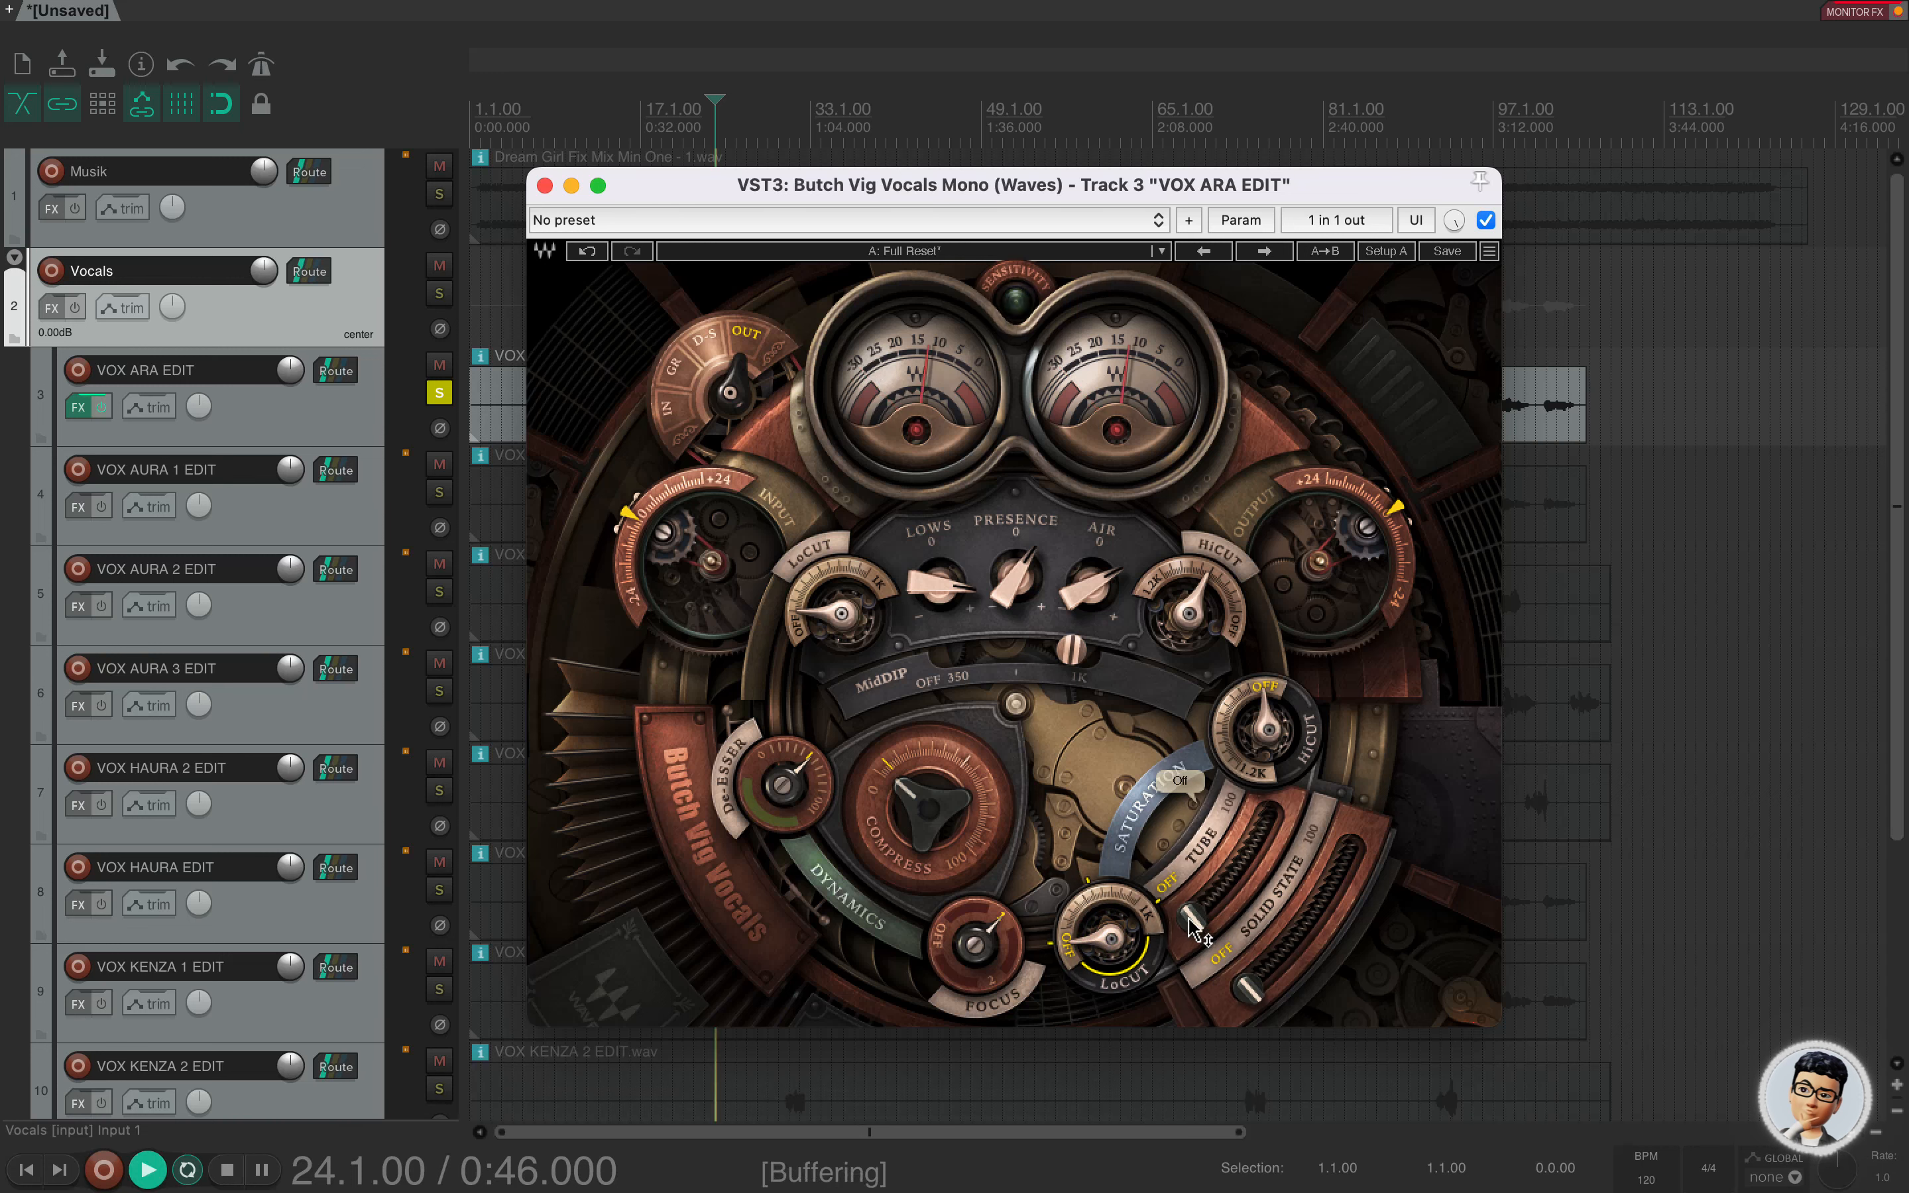
left_click_drag(1196, 924, 1196, 908)
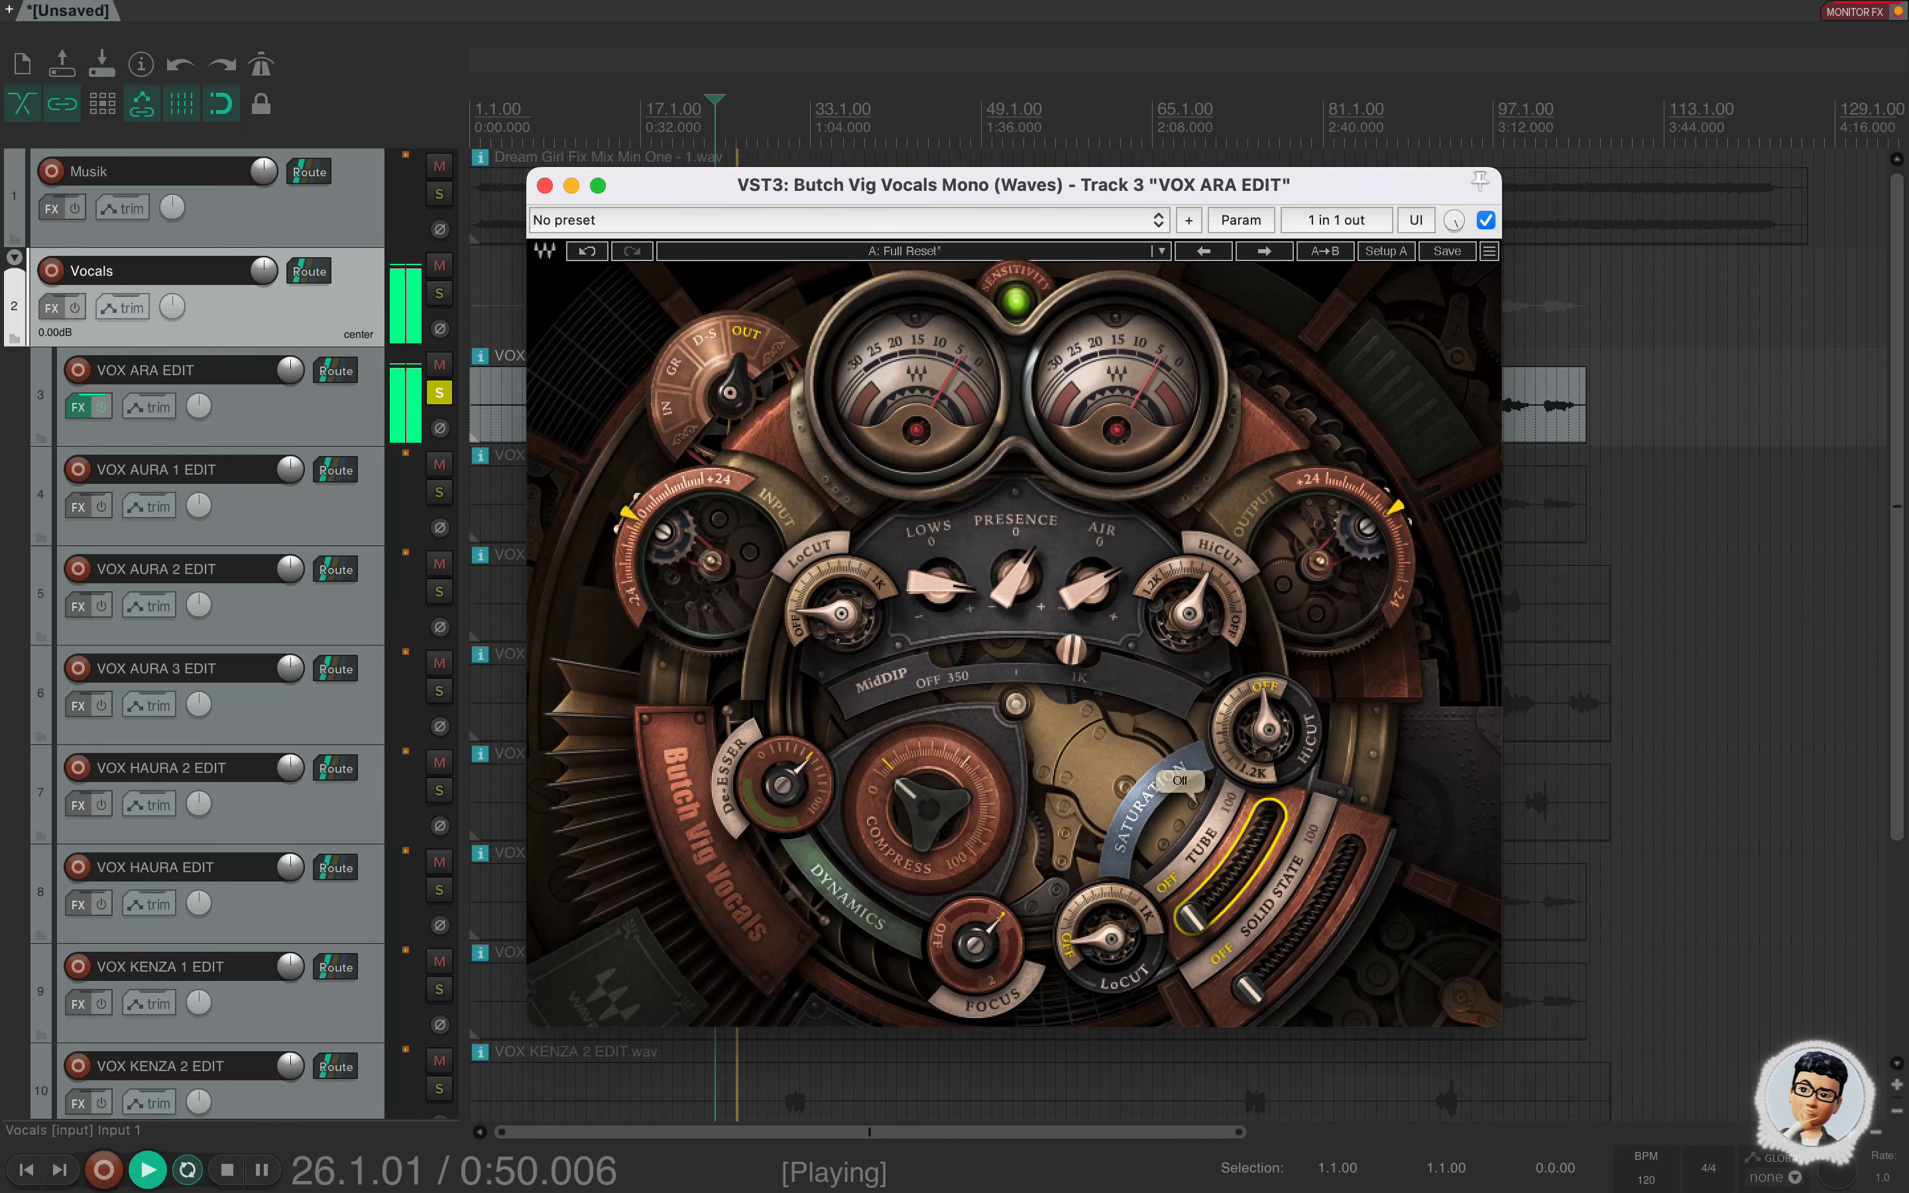
mouse_move(1249, 987)
left_mouse_down()
mouse_move(1287, 951)
mouse_move(1257, 988)
left_mouse_up()
key("space")
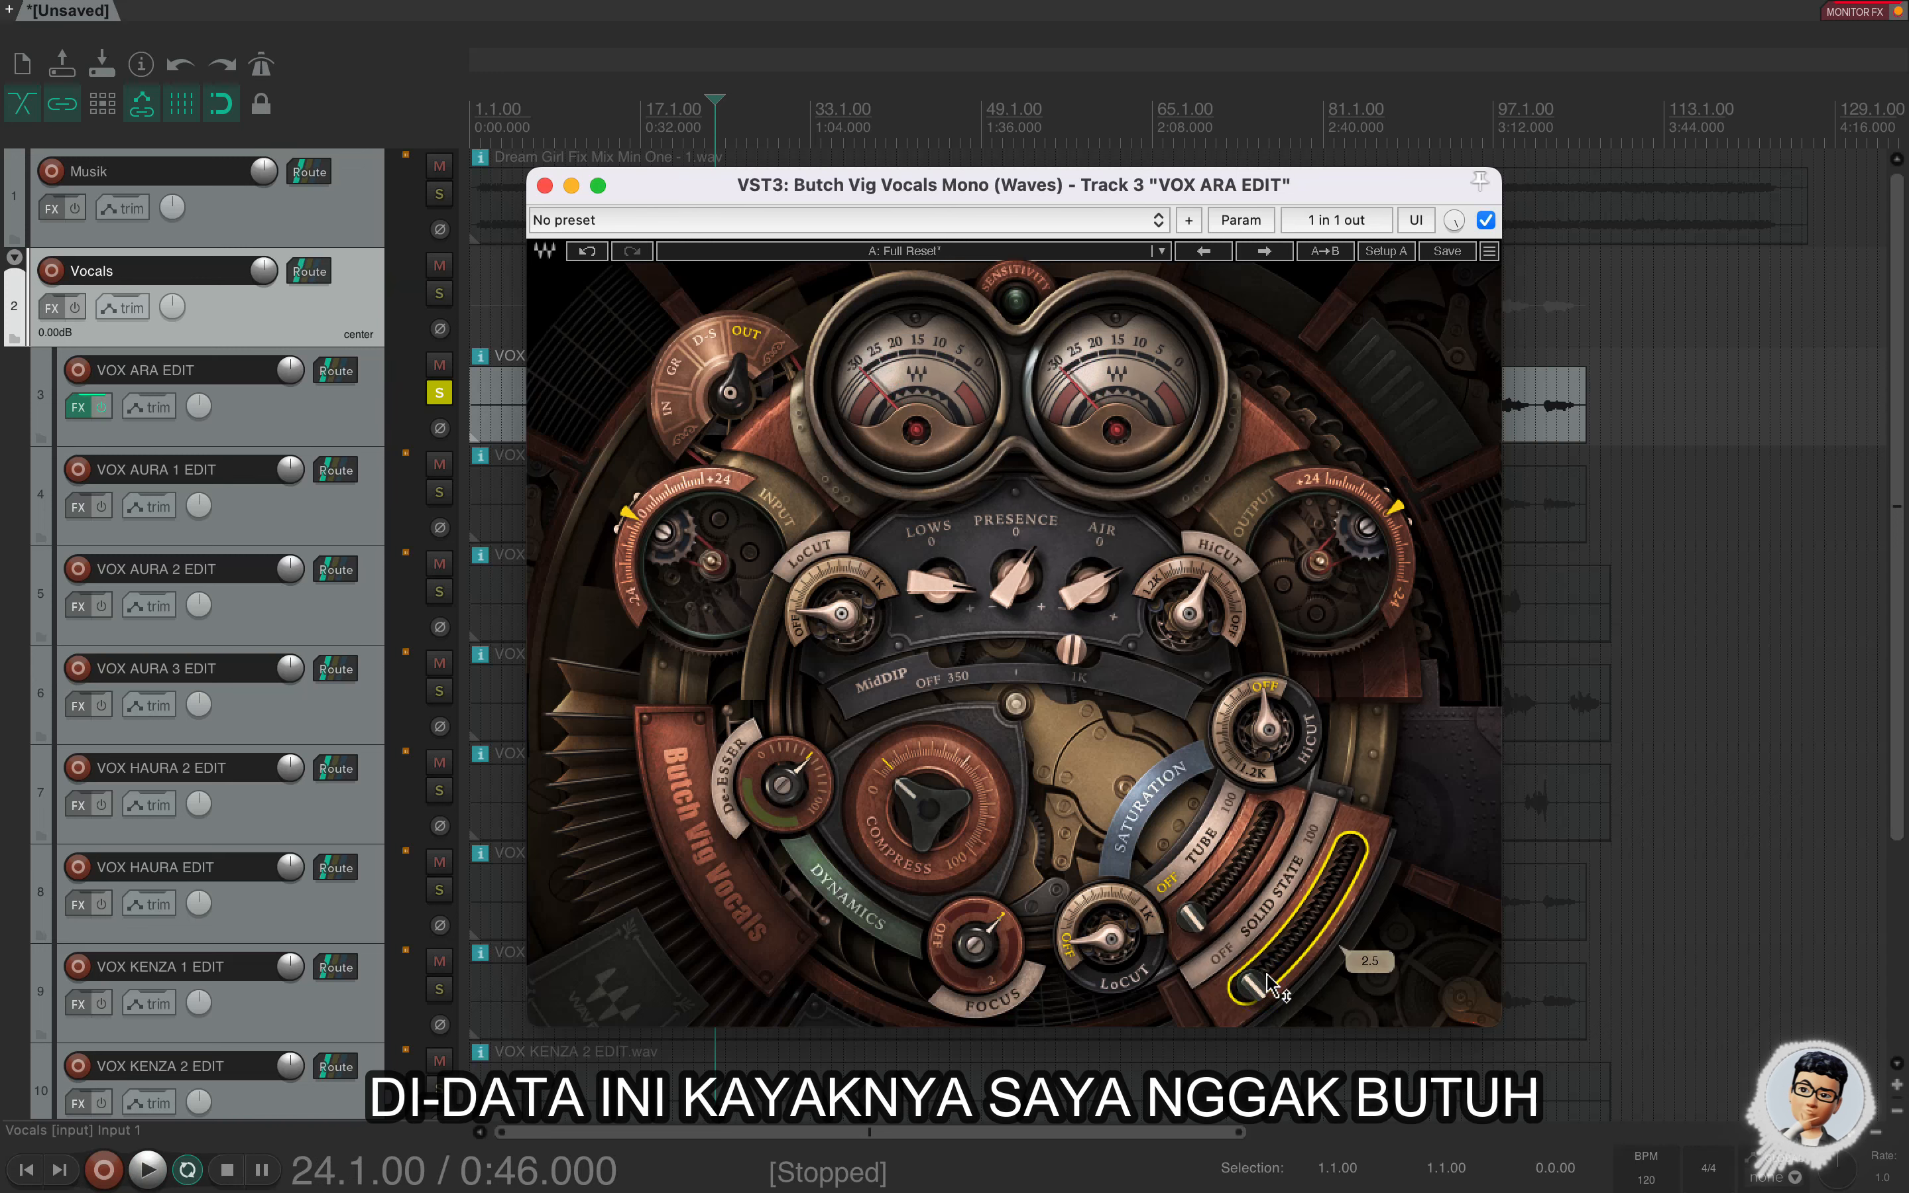
Try Tube saturation at about 3.4 by ear, return it to Off and keep Solid State just above Off.
left_click_drag(1291, 948, 1258, 982)
key("space")
left_click(1196, 921)
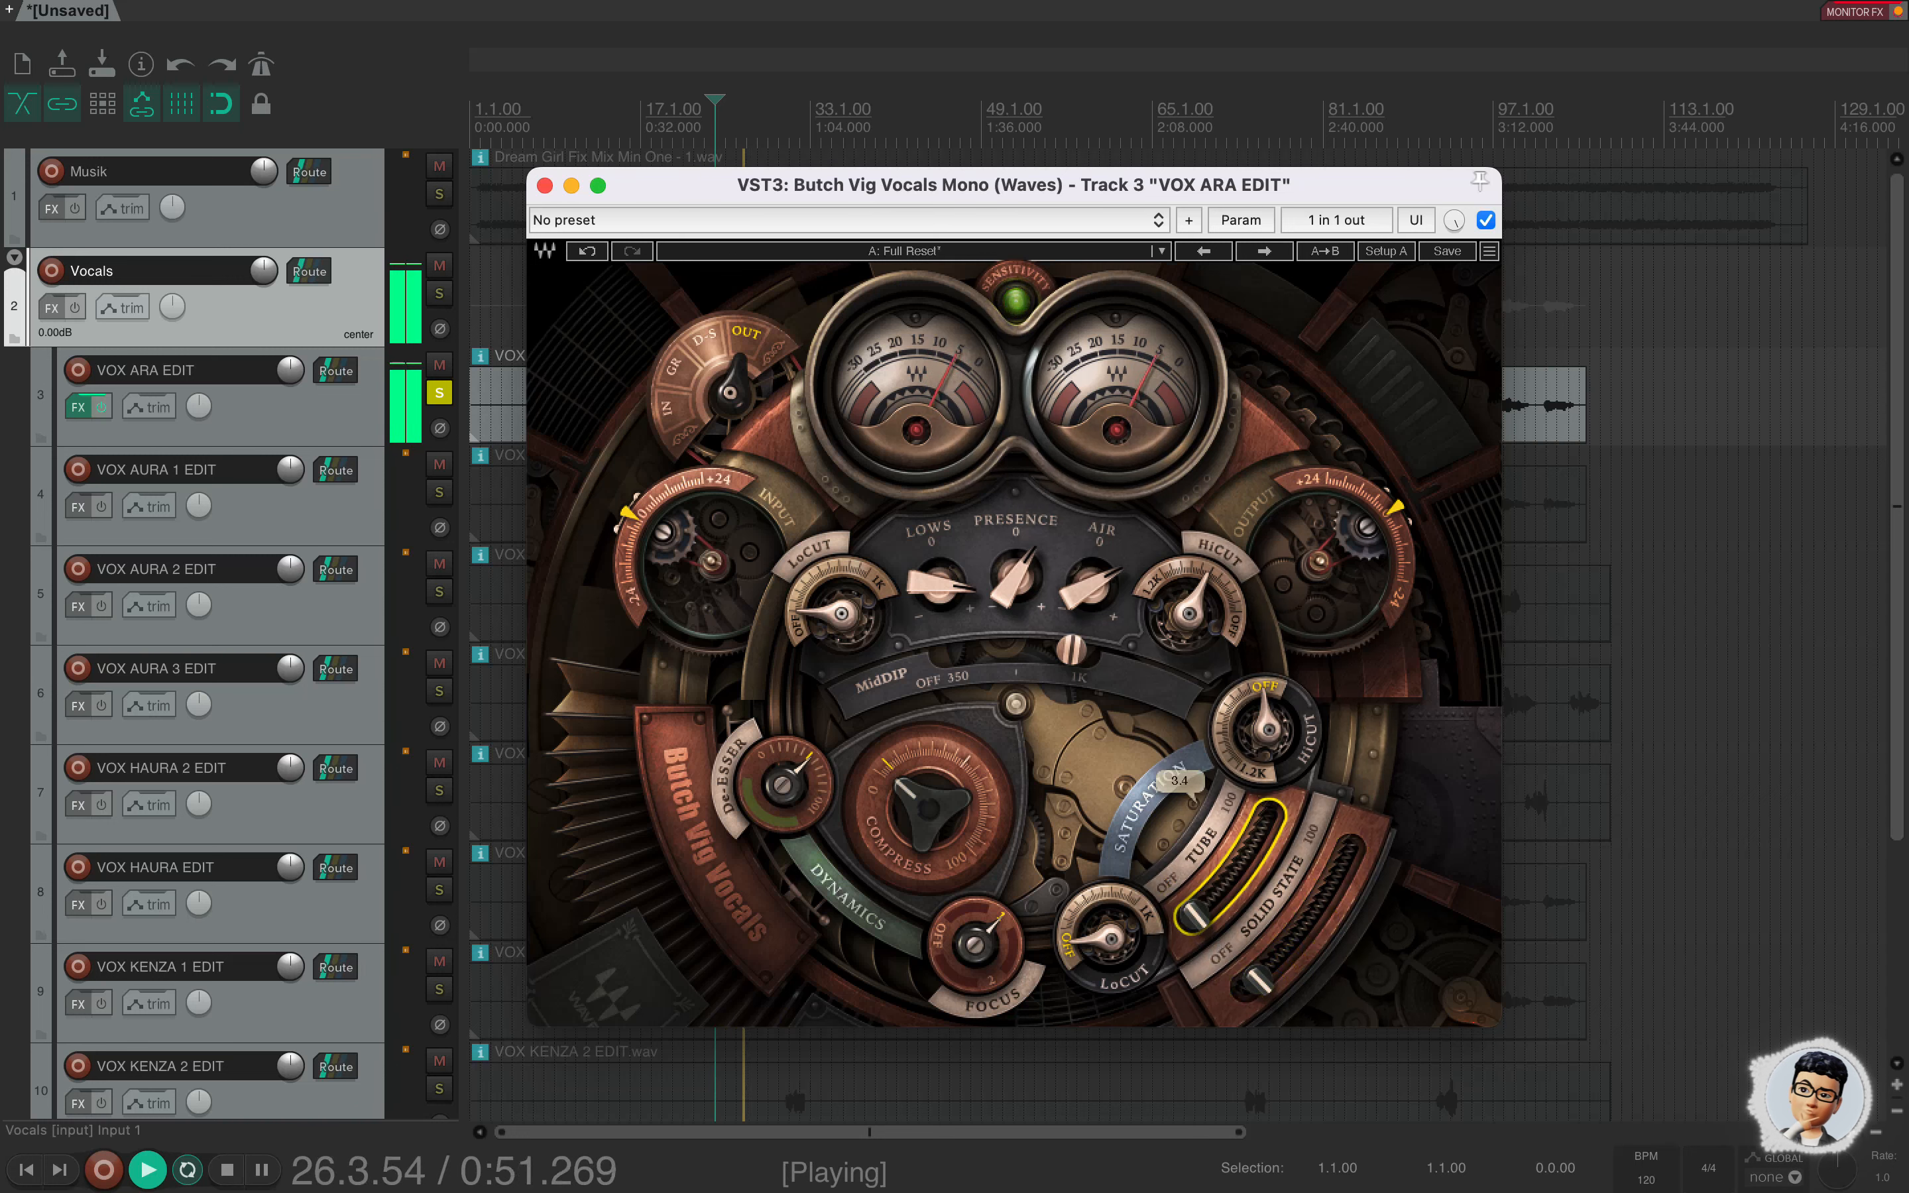
key("space")
left_click(1251, 983)
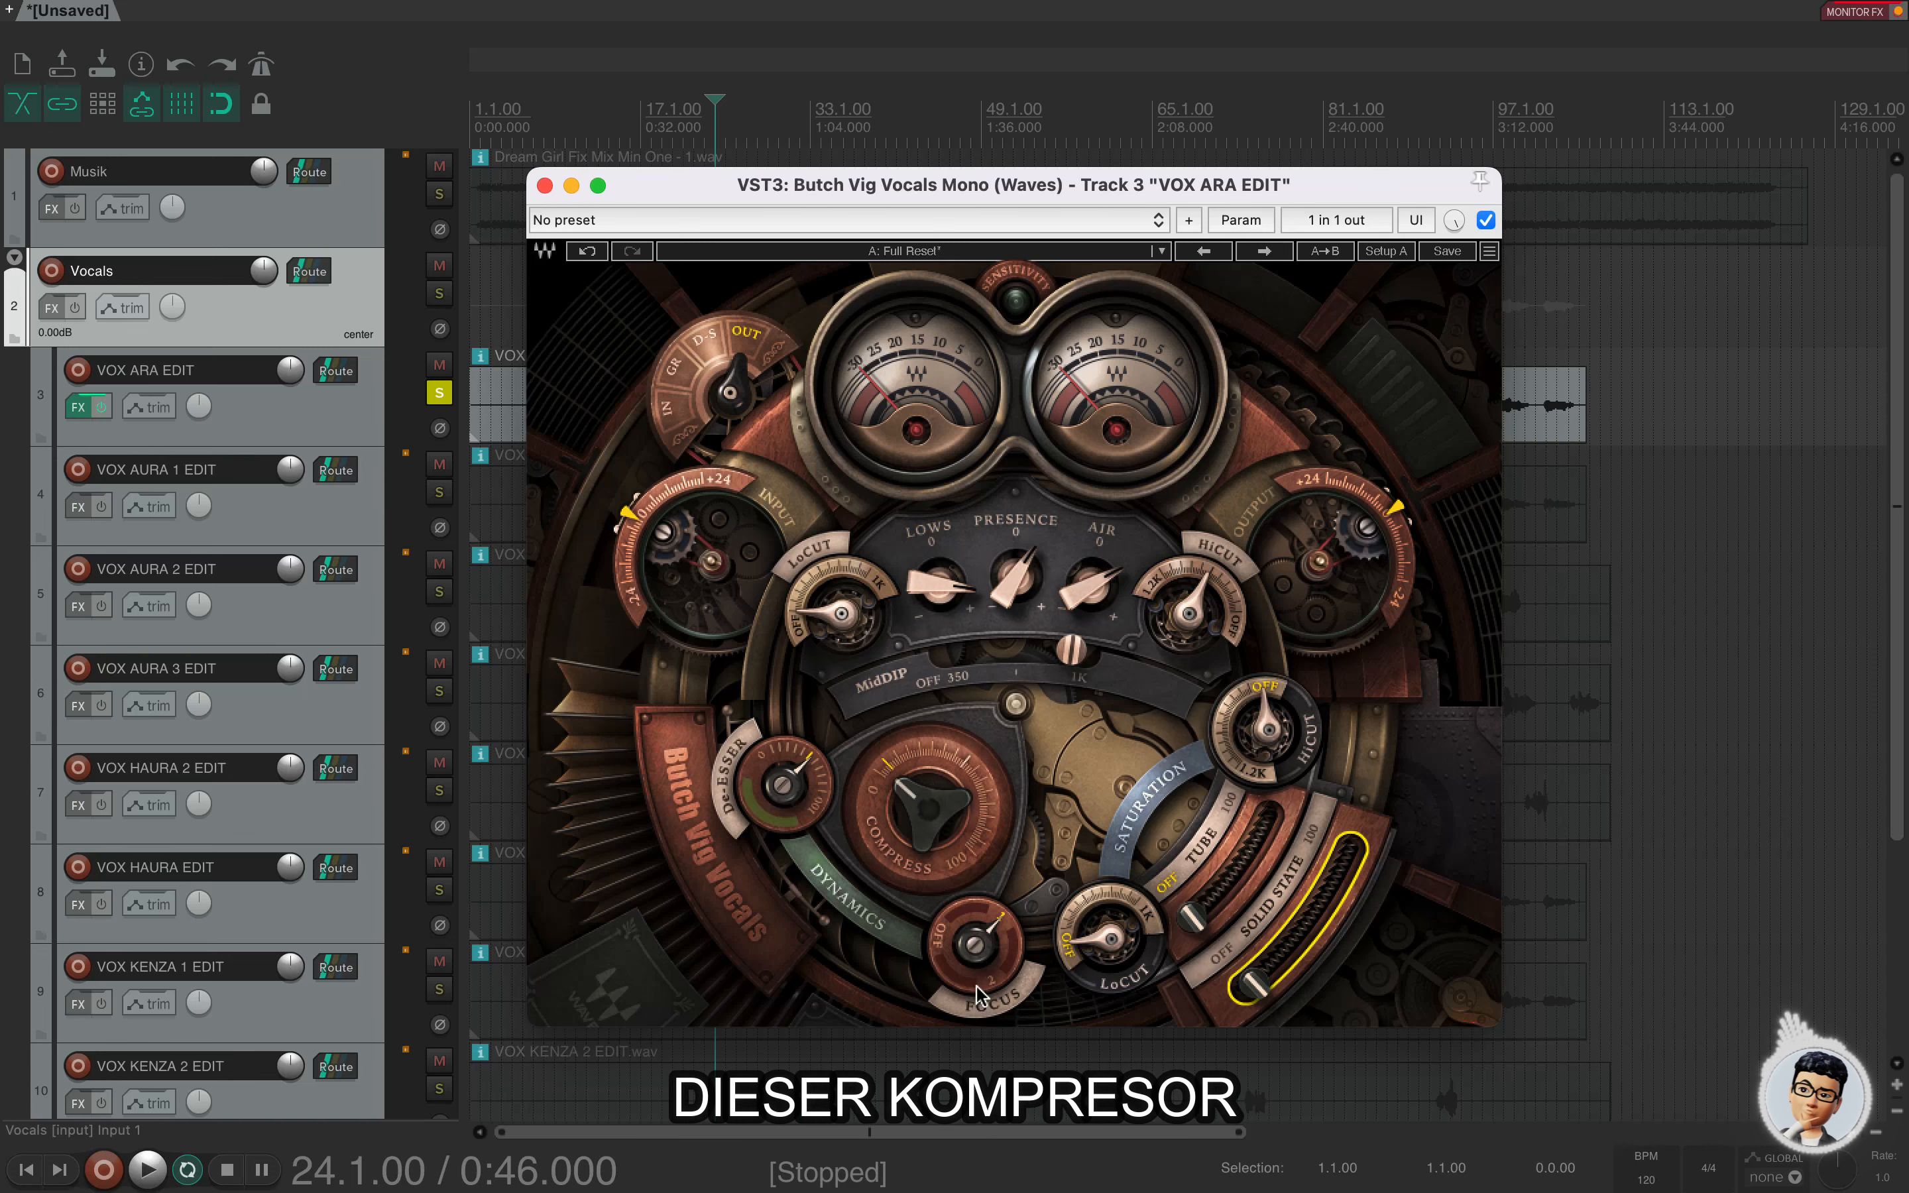
Close the plug-in window, solo Musik together with VOX ARA EDIT, and play both from bar 22.
left_click(544, 187)
left_click(437, 194)
left_click(694, 309)
key("space")
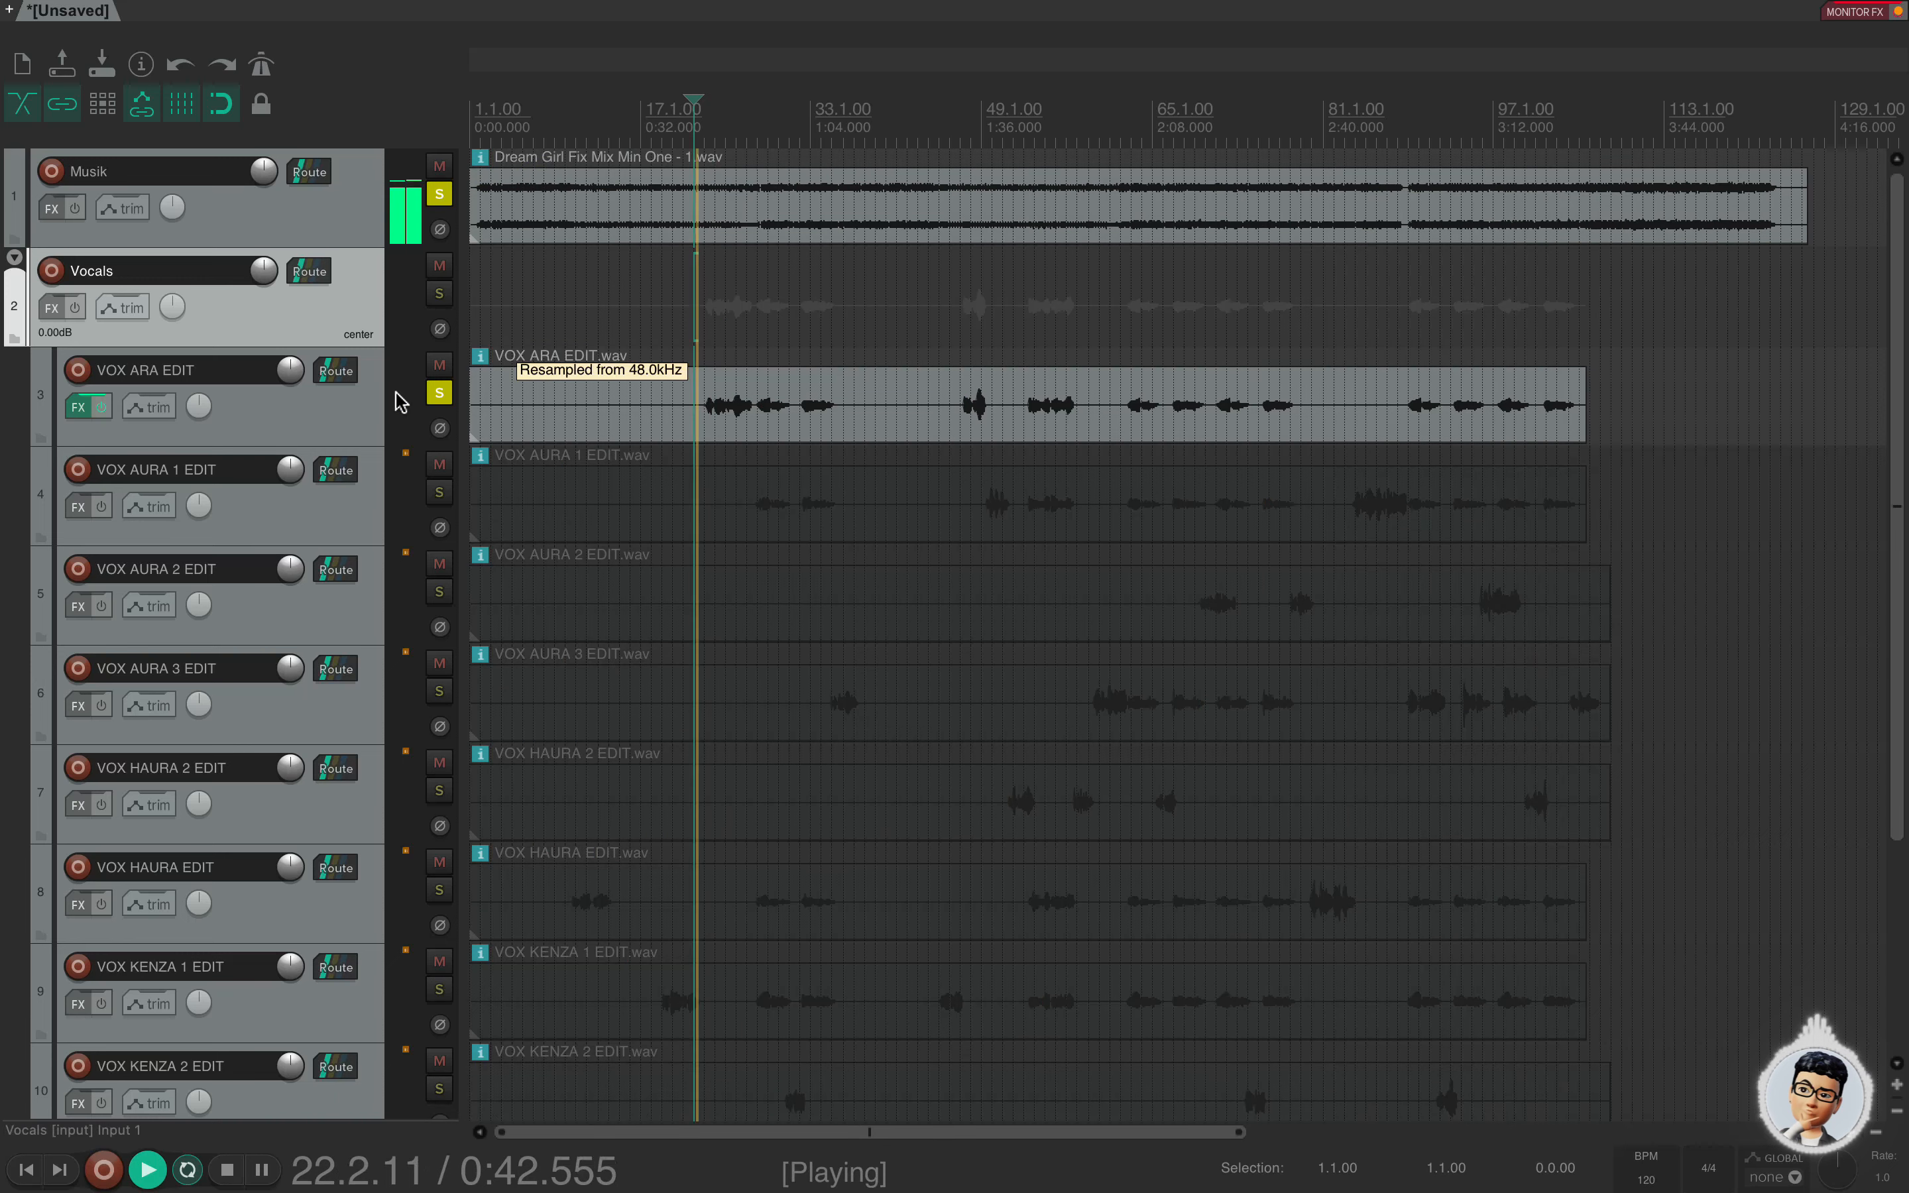
left_click(396, 394)
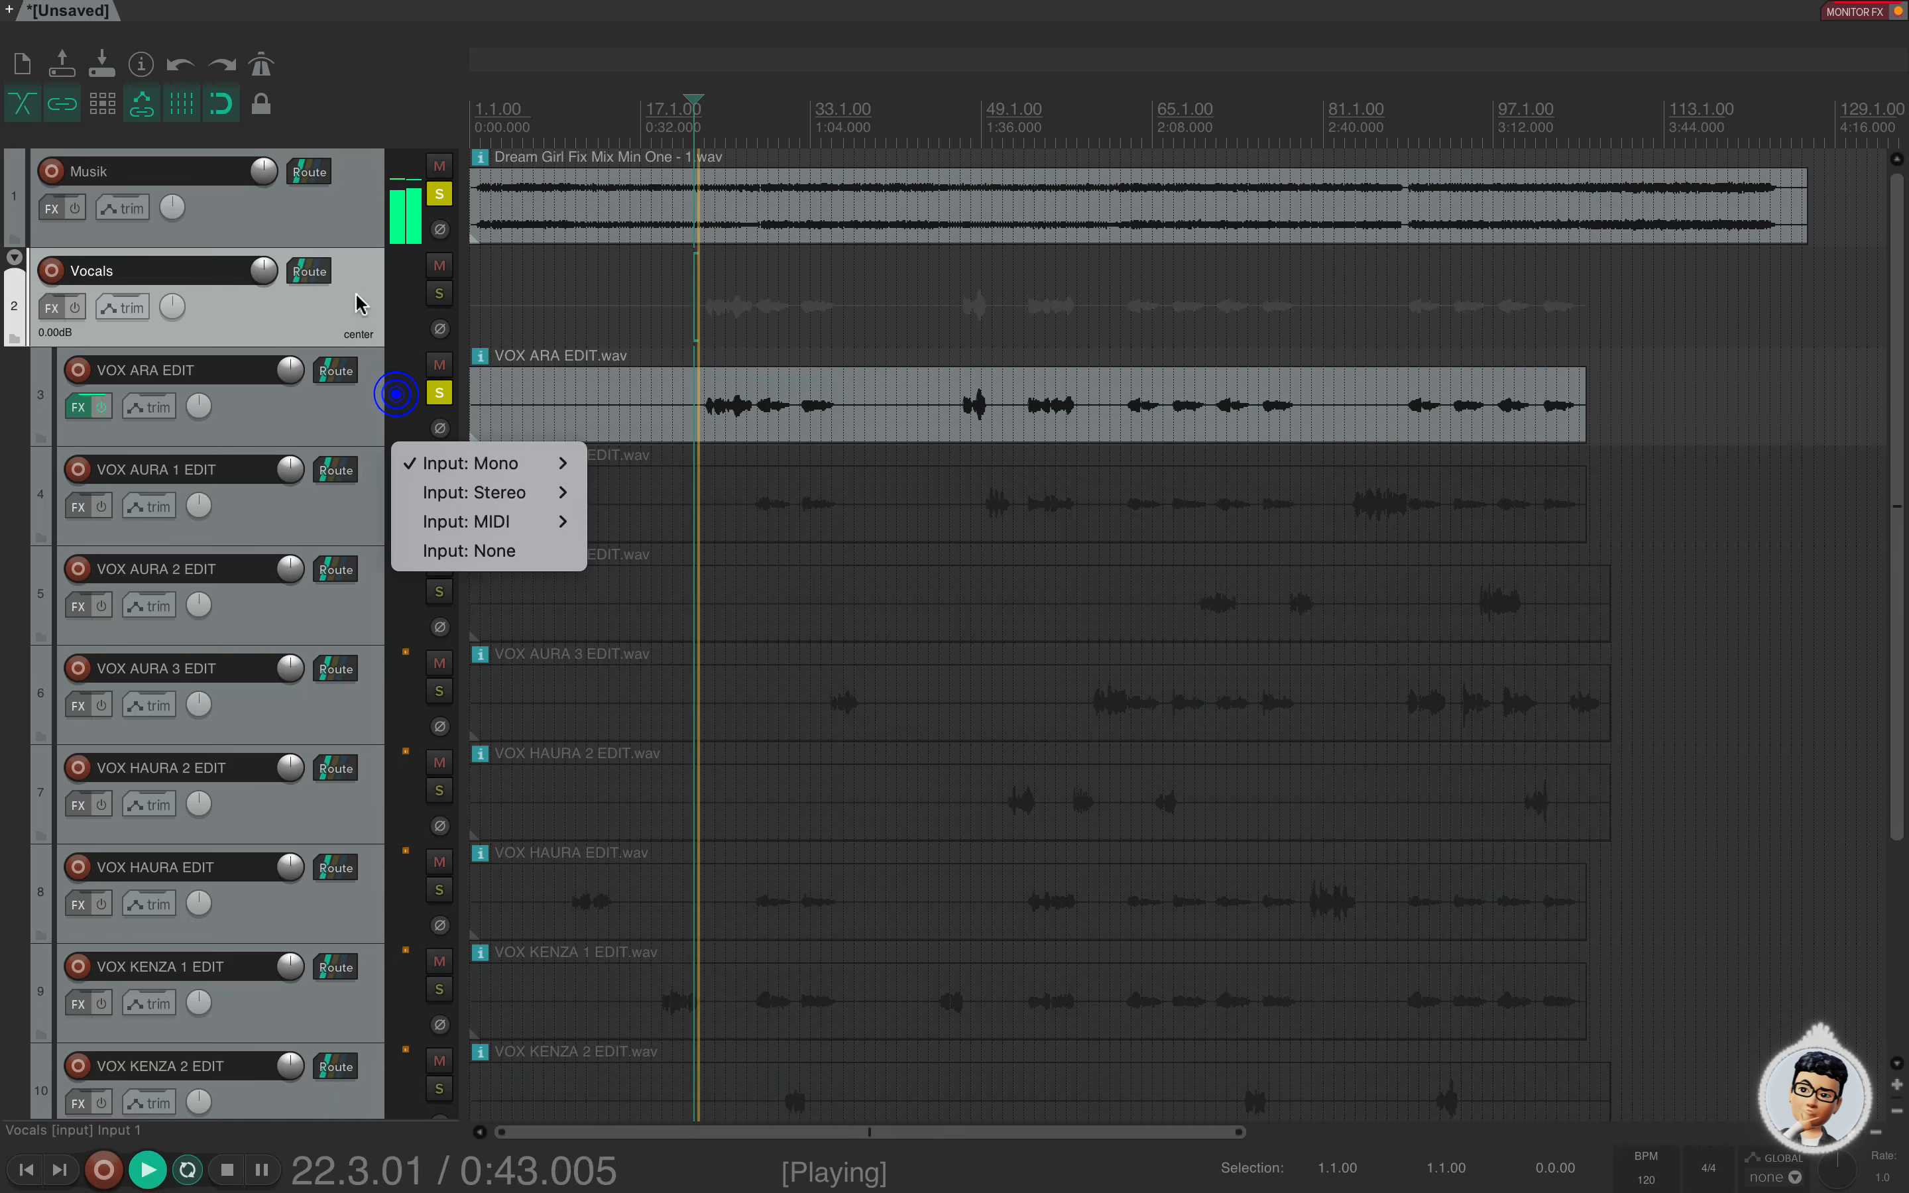
left_click(359, 304)
left_click(325, 392)
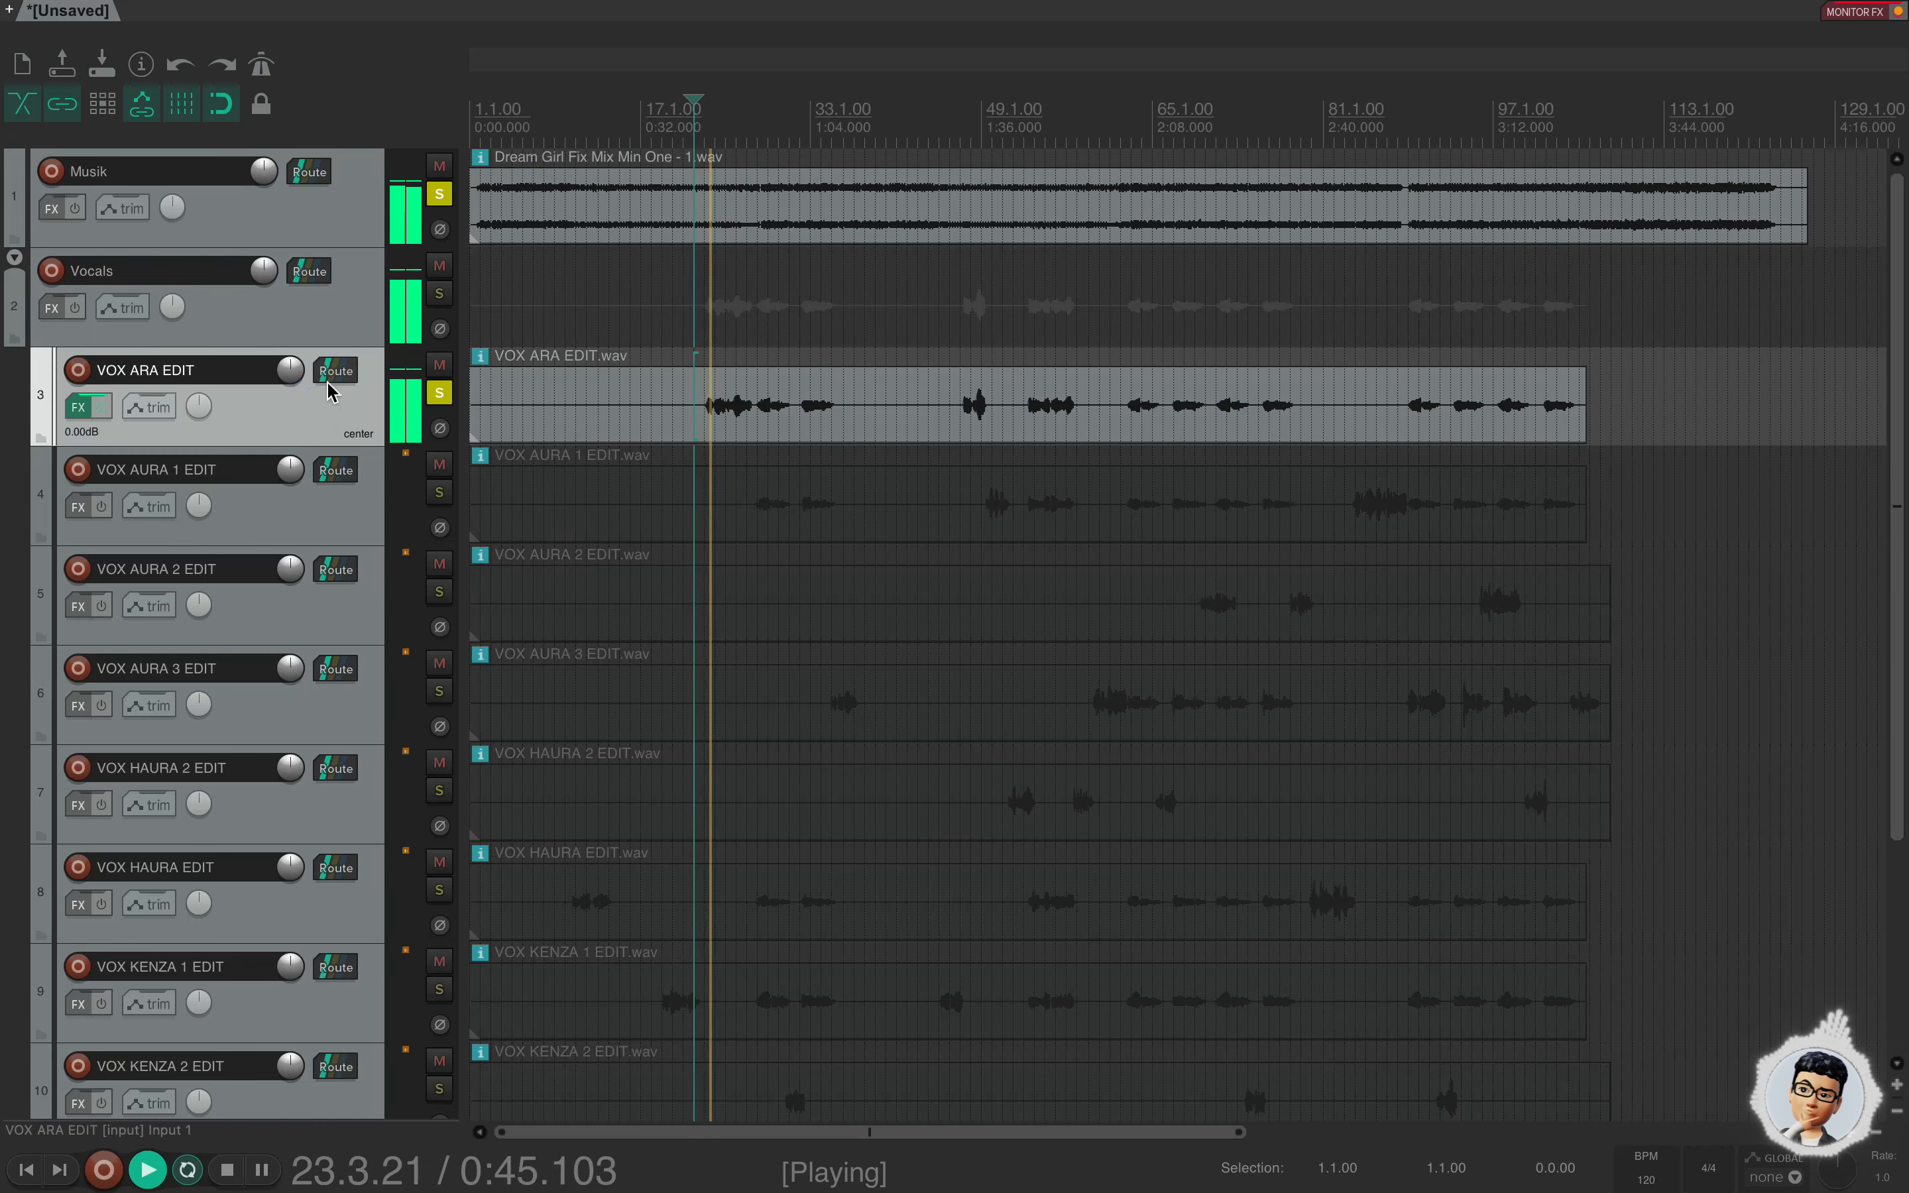
left_click(339, 319)
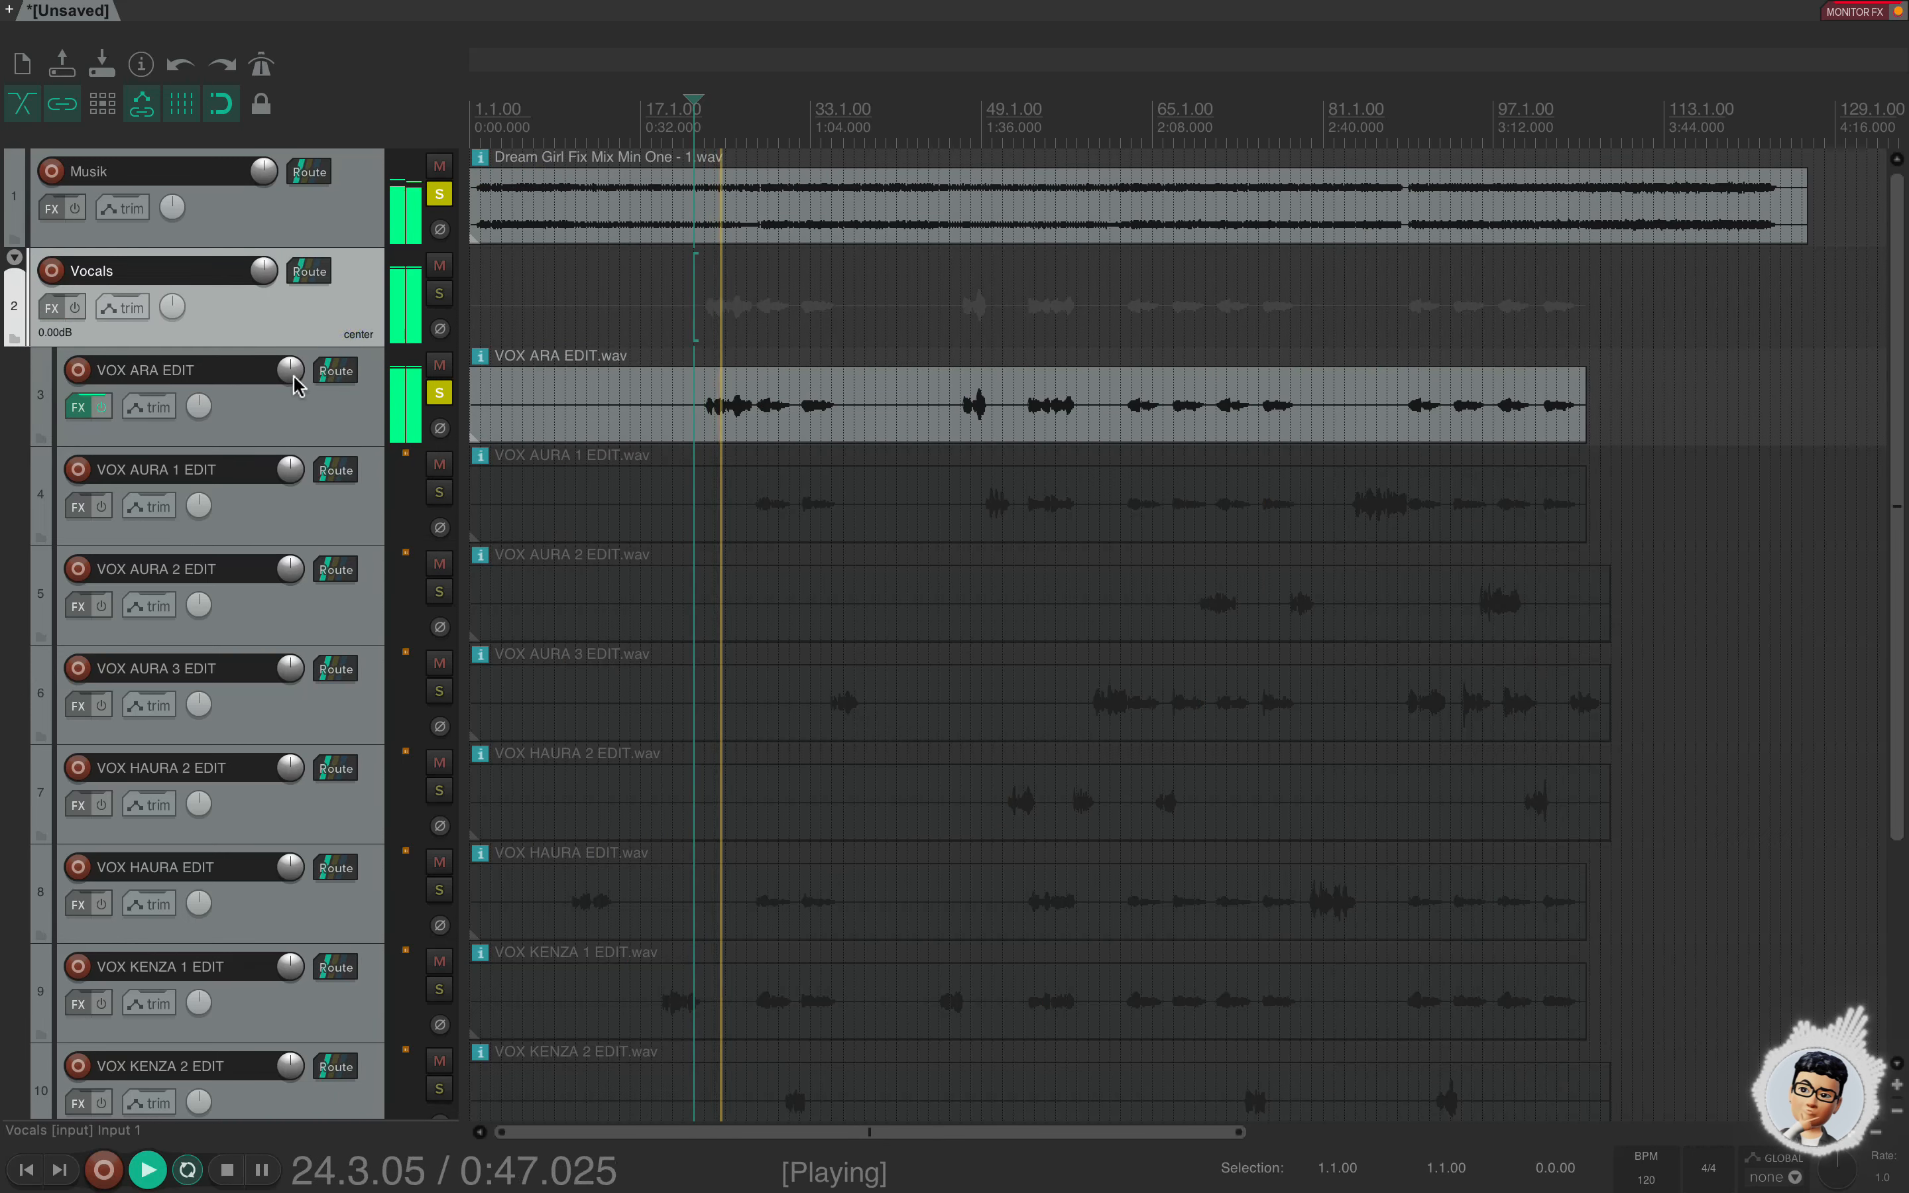
Lower the VOX ARA EDIT track volume to about -8.81 dB while listening against the music.
left_click_drag(296, 385, 296, 397)
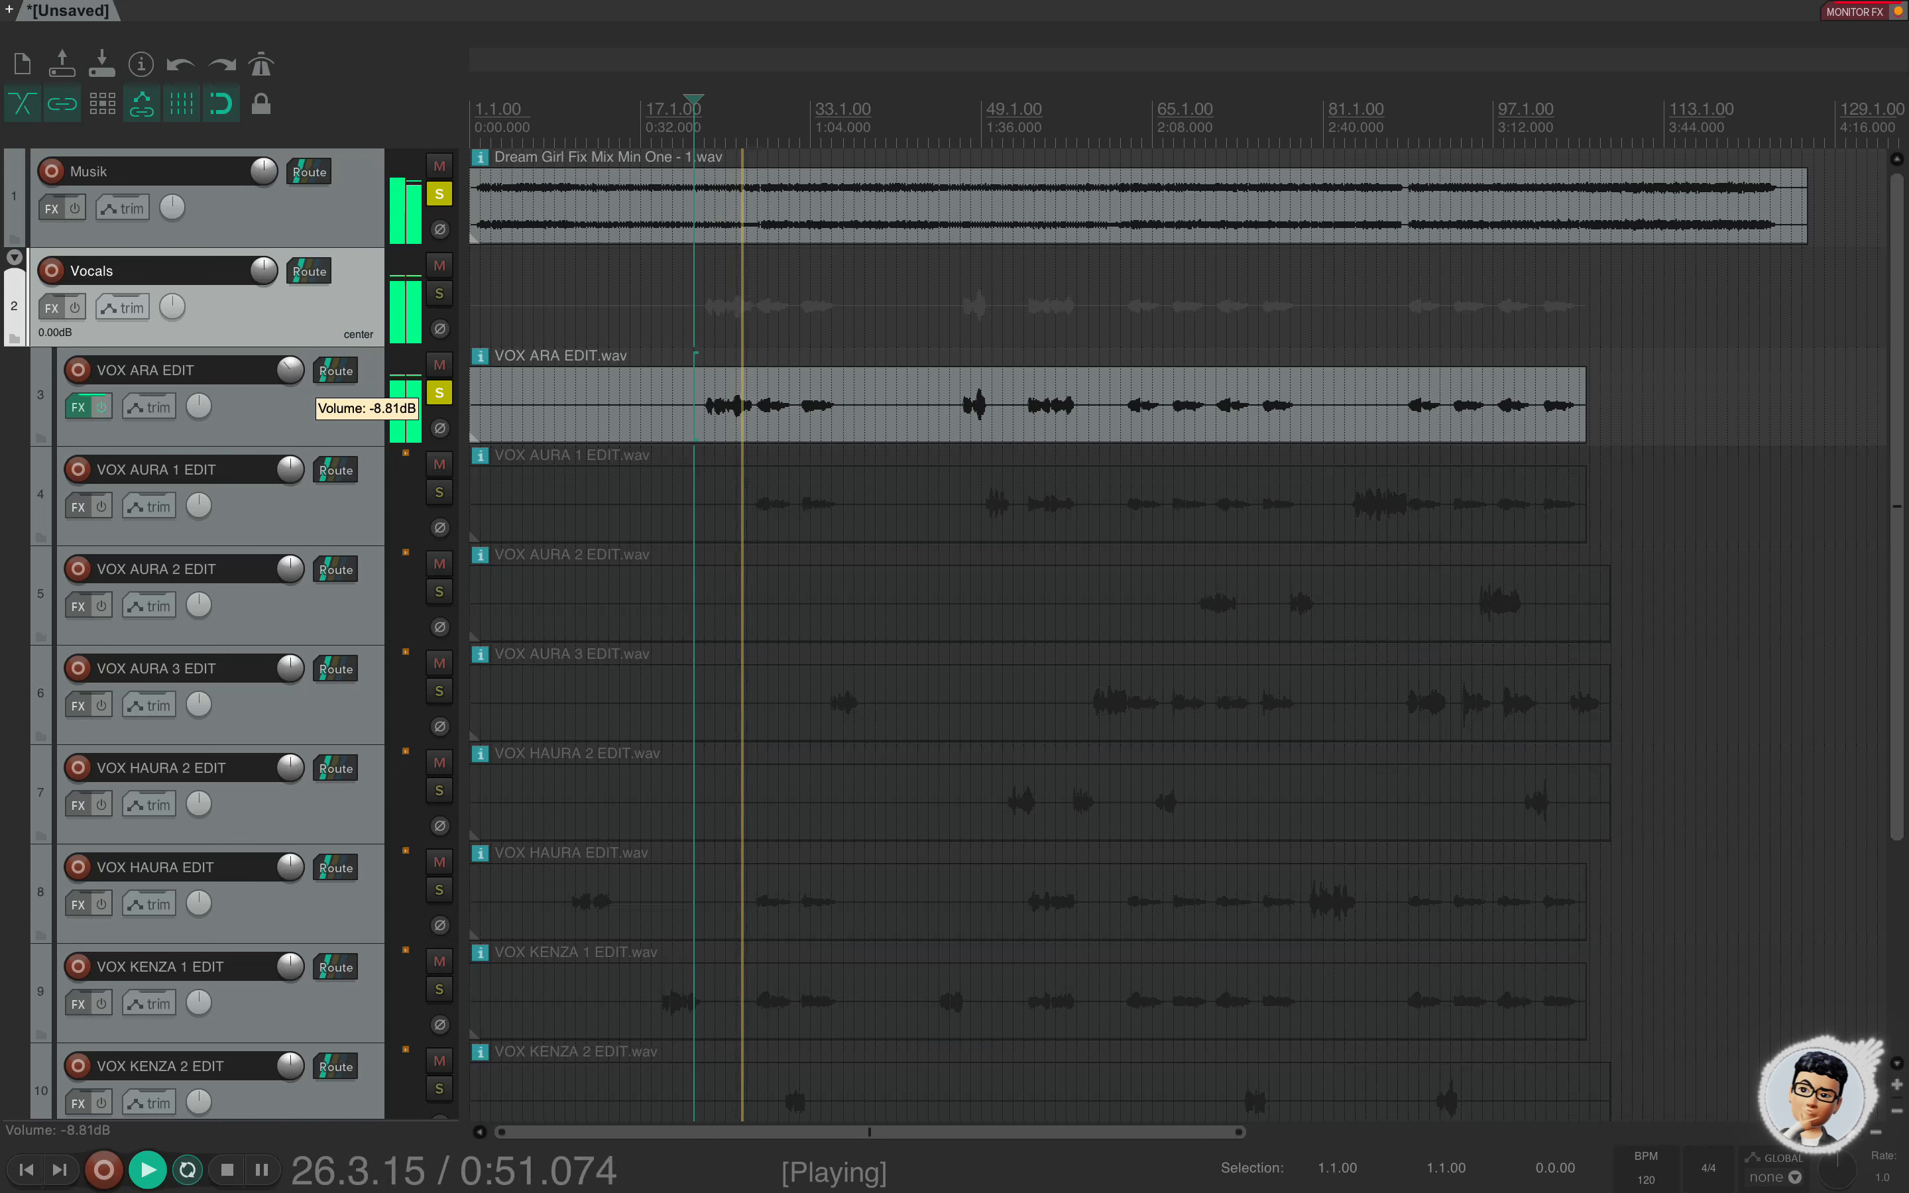
scroll(383, 413, "down", 5)
scroll(4, 430, "up", 5)
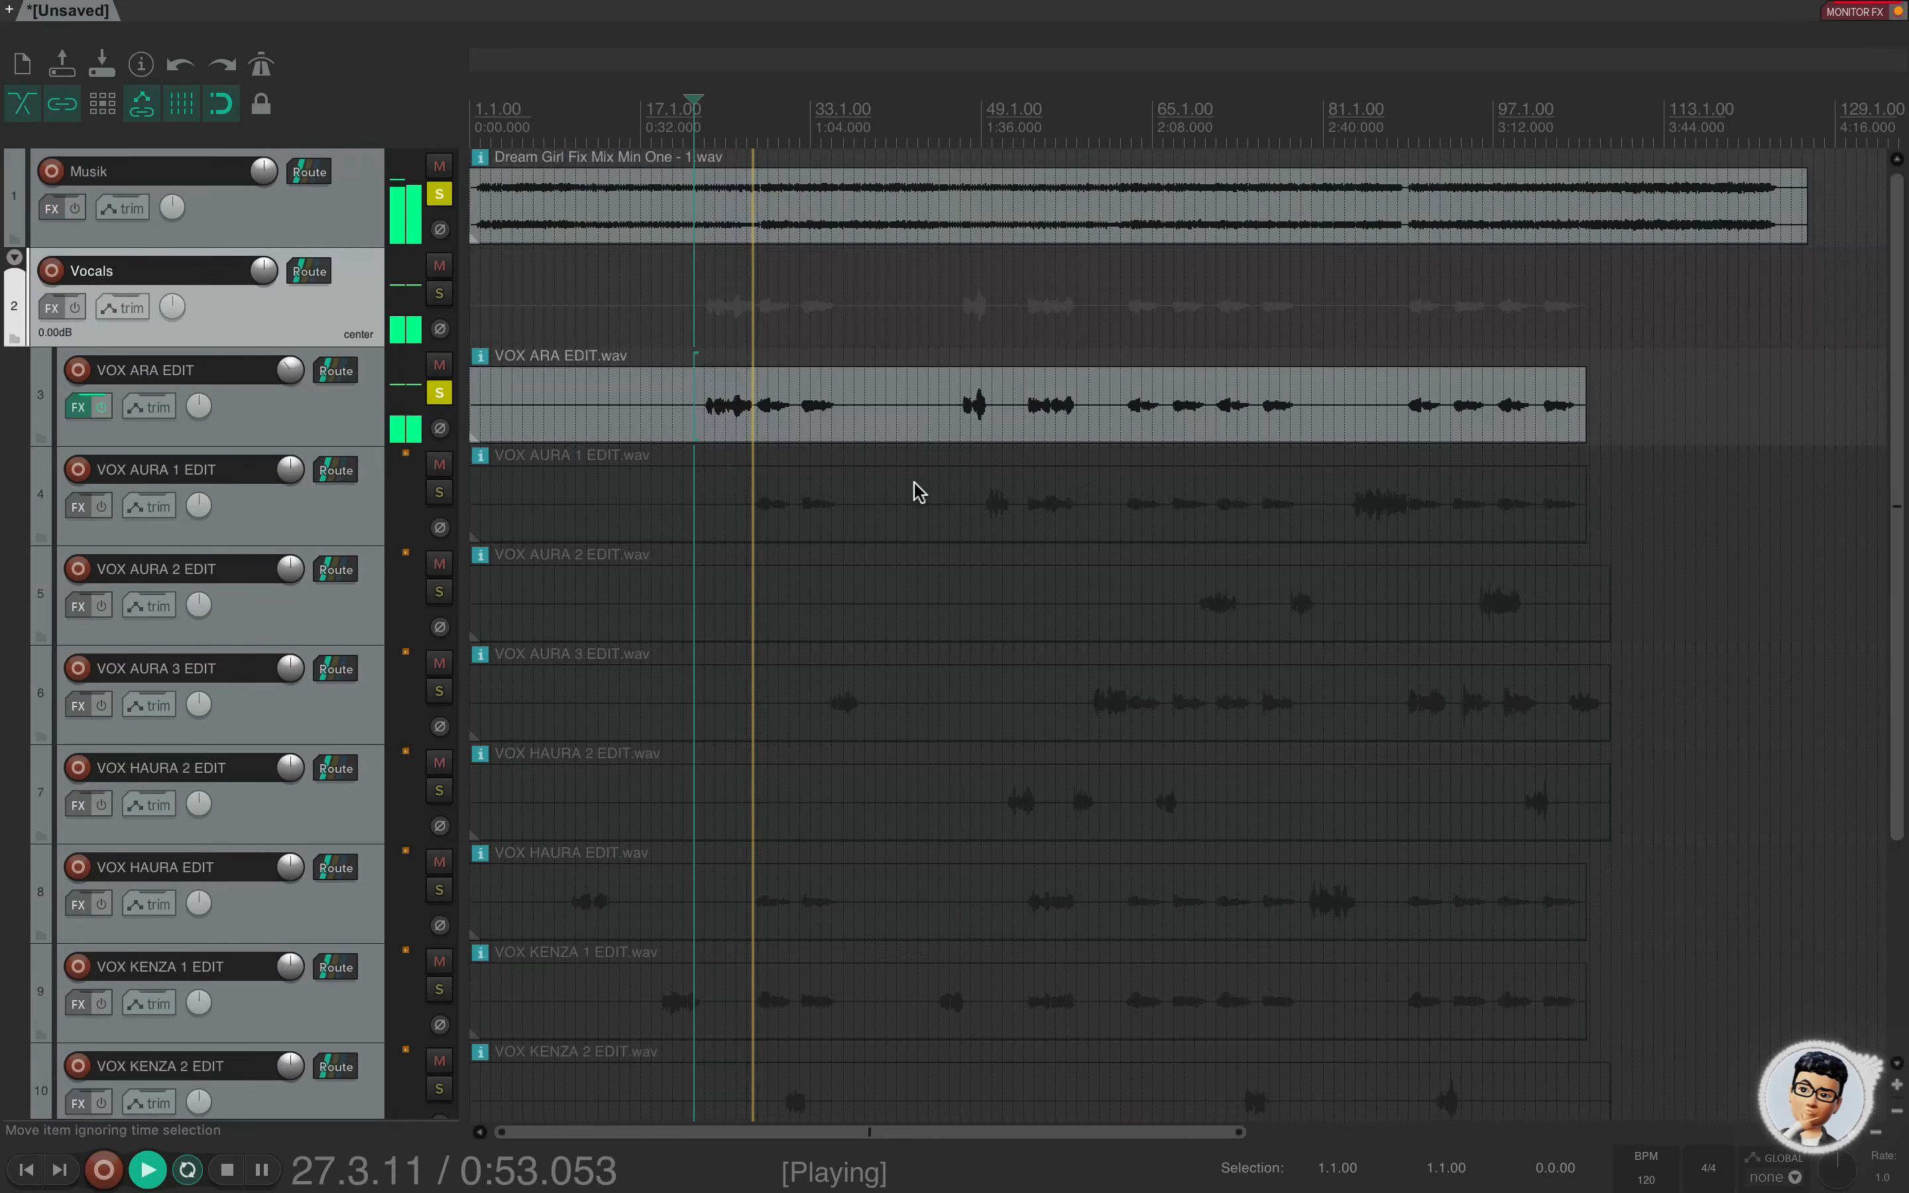
scroll(914, 483, "down", 1)
scroll(839, 457, "up", 1)
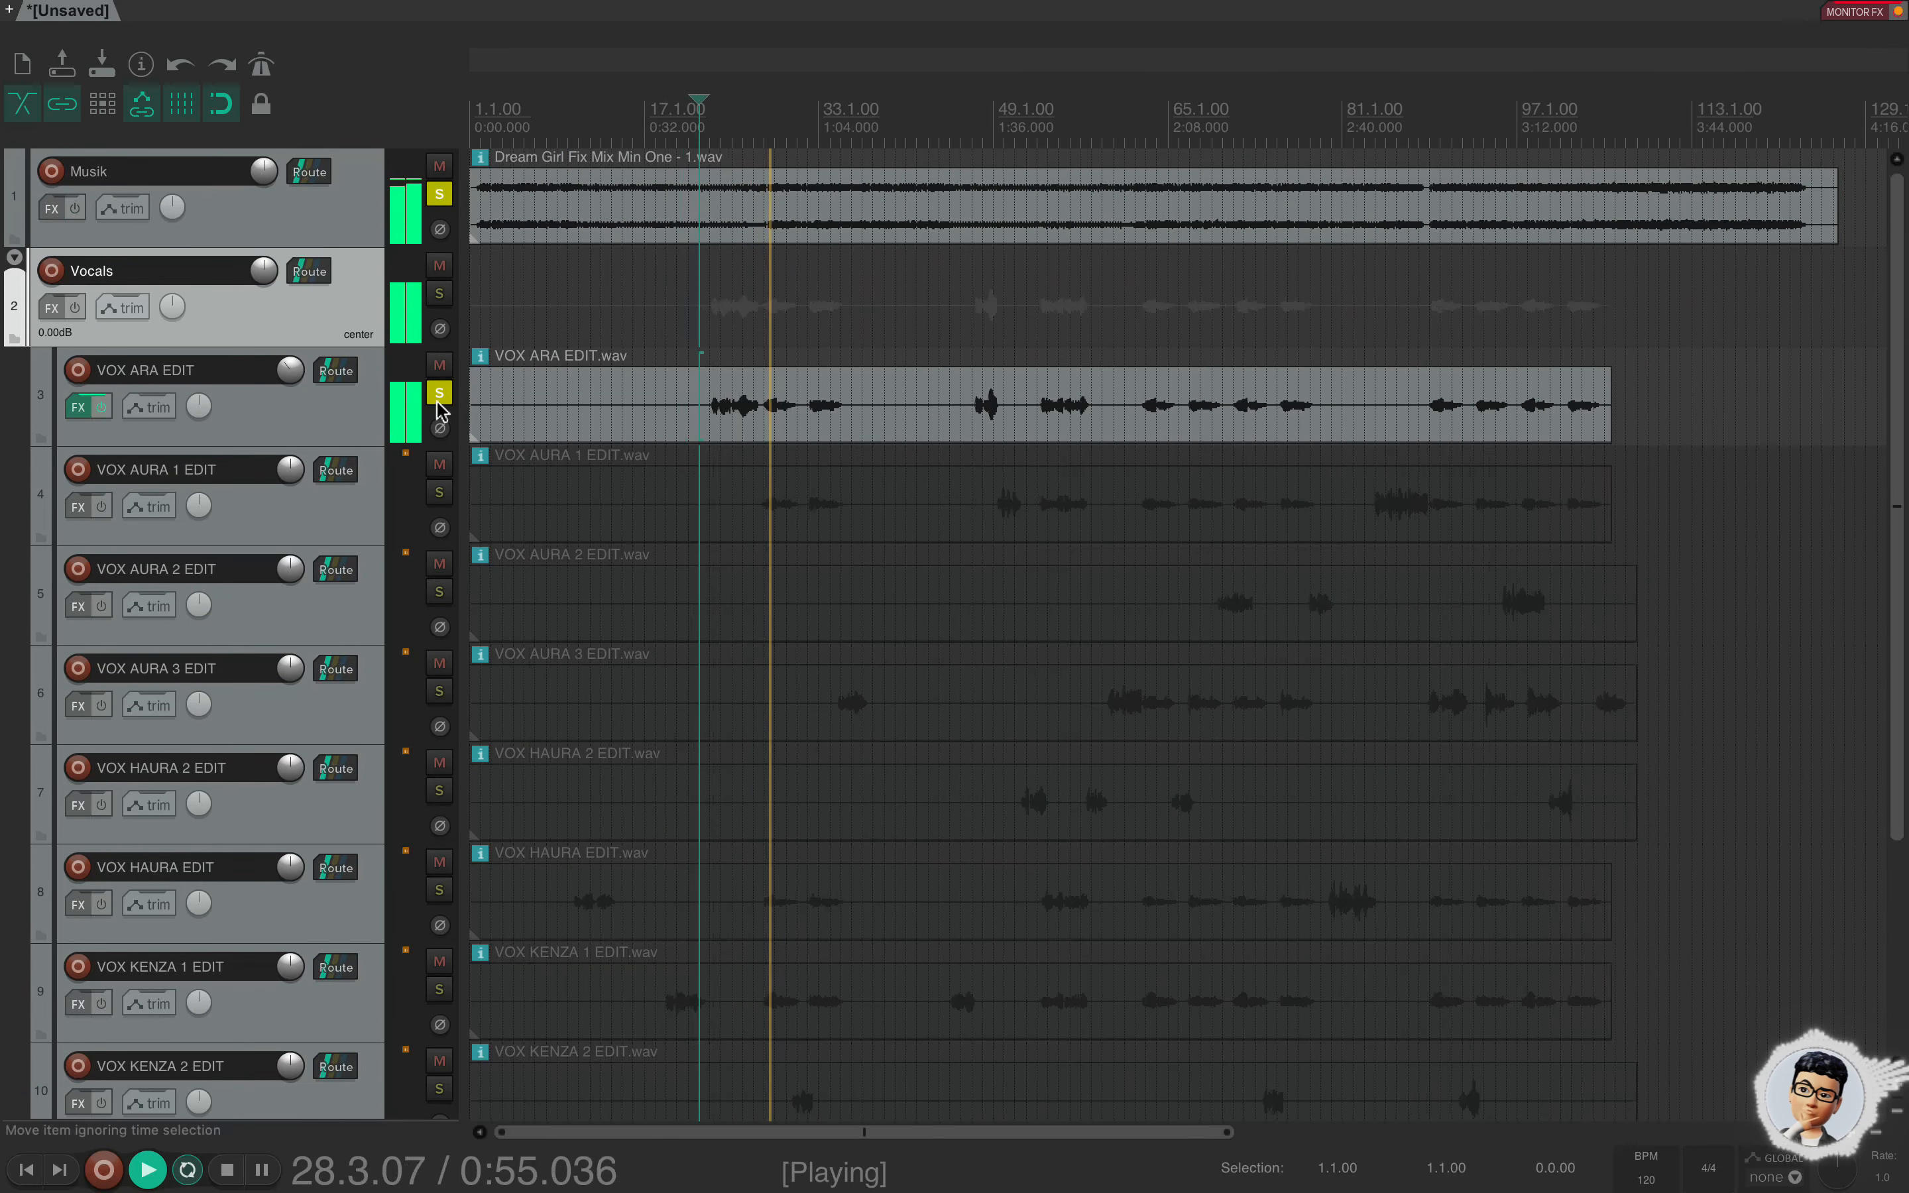
Reset the VOX ARA EDIT volume to 0.00 dB, trim it to -1.13 dB against the music and stop playback.
left_click_drag(291, 370, 291, 360)
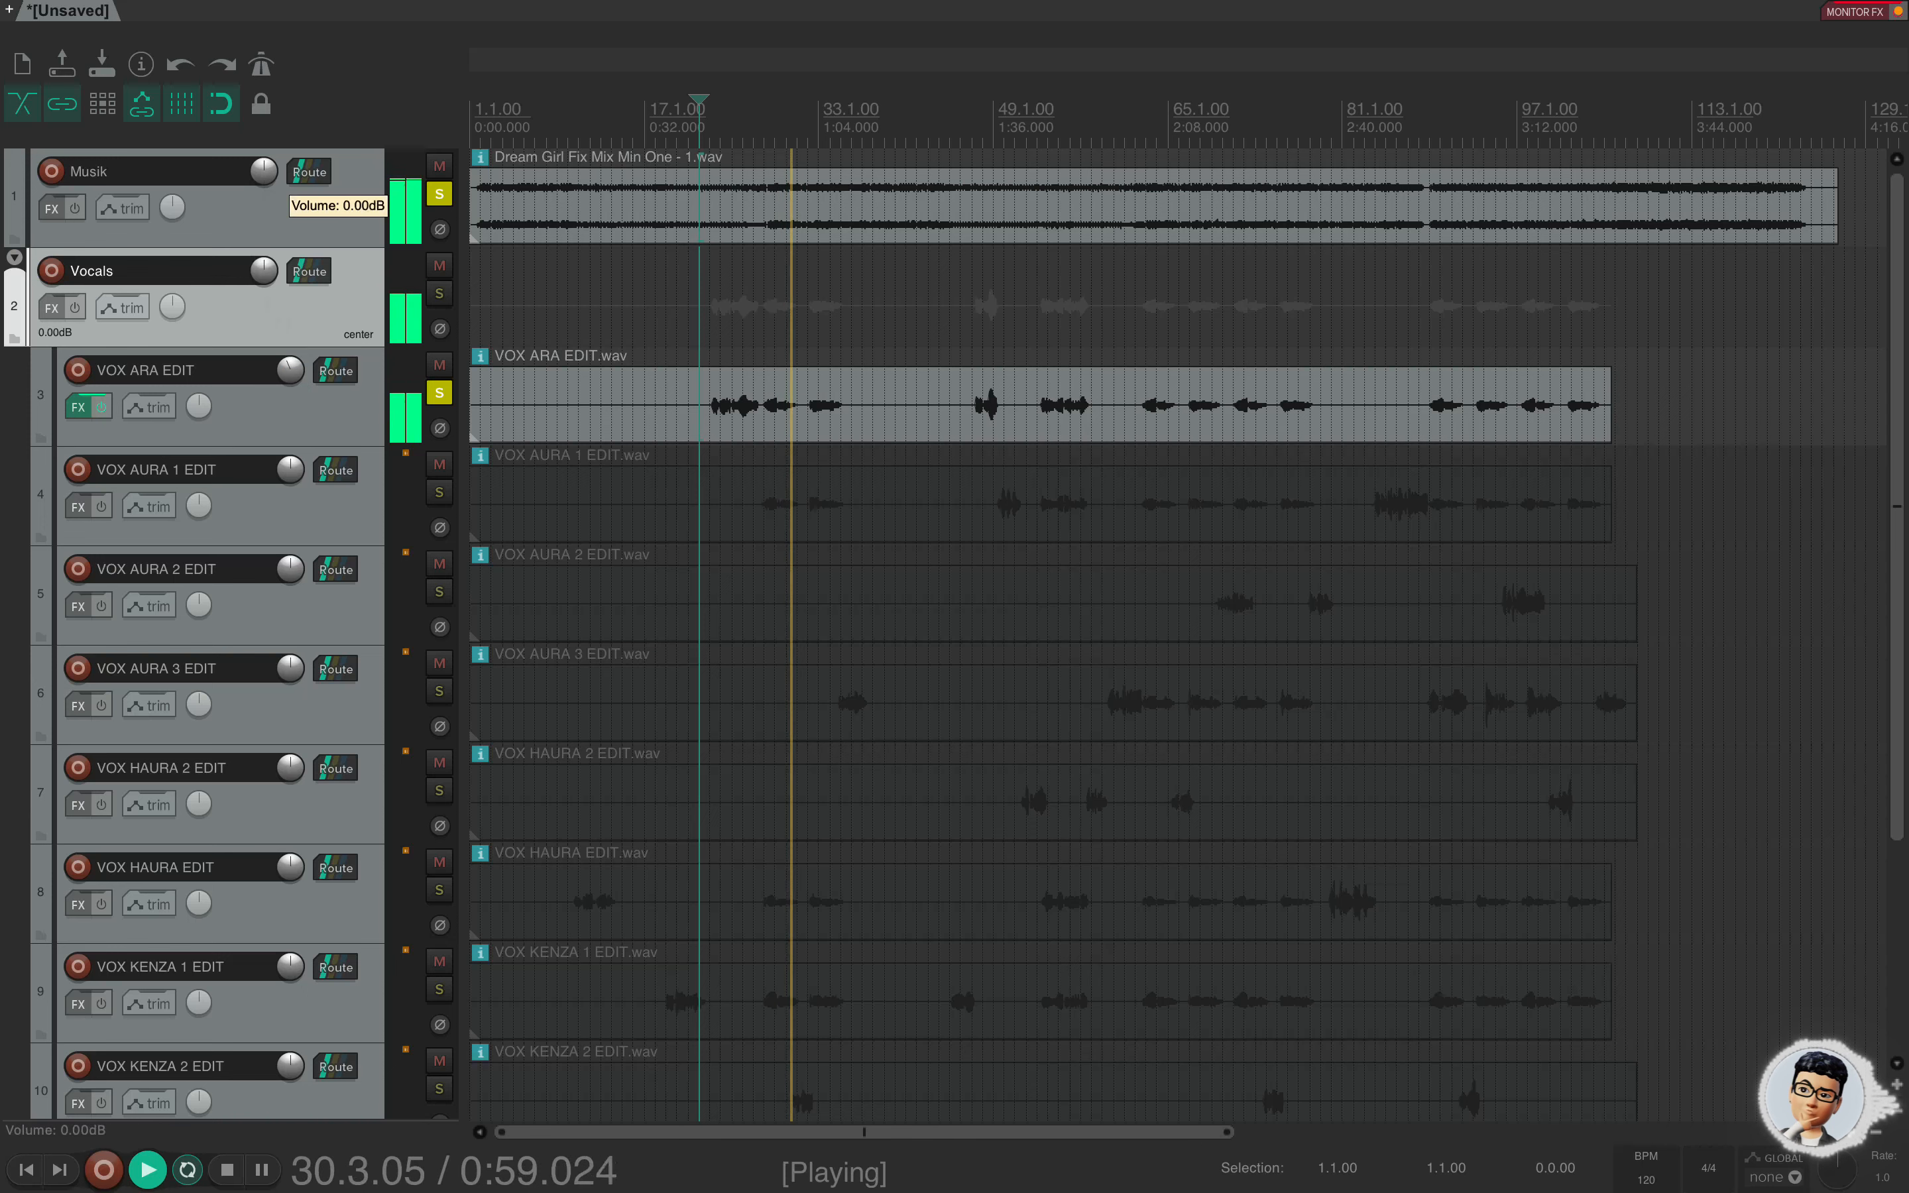
scroll(882, 358, "down", 1)
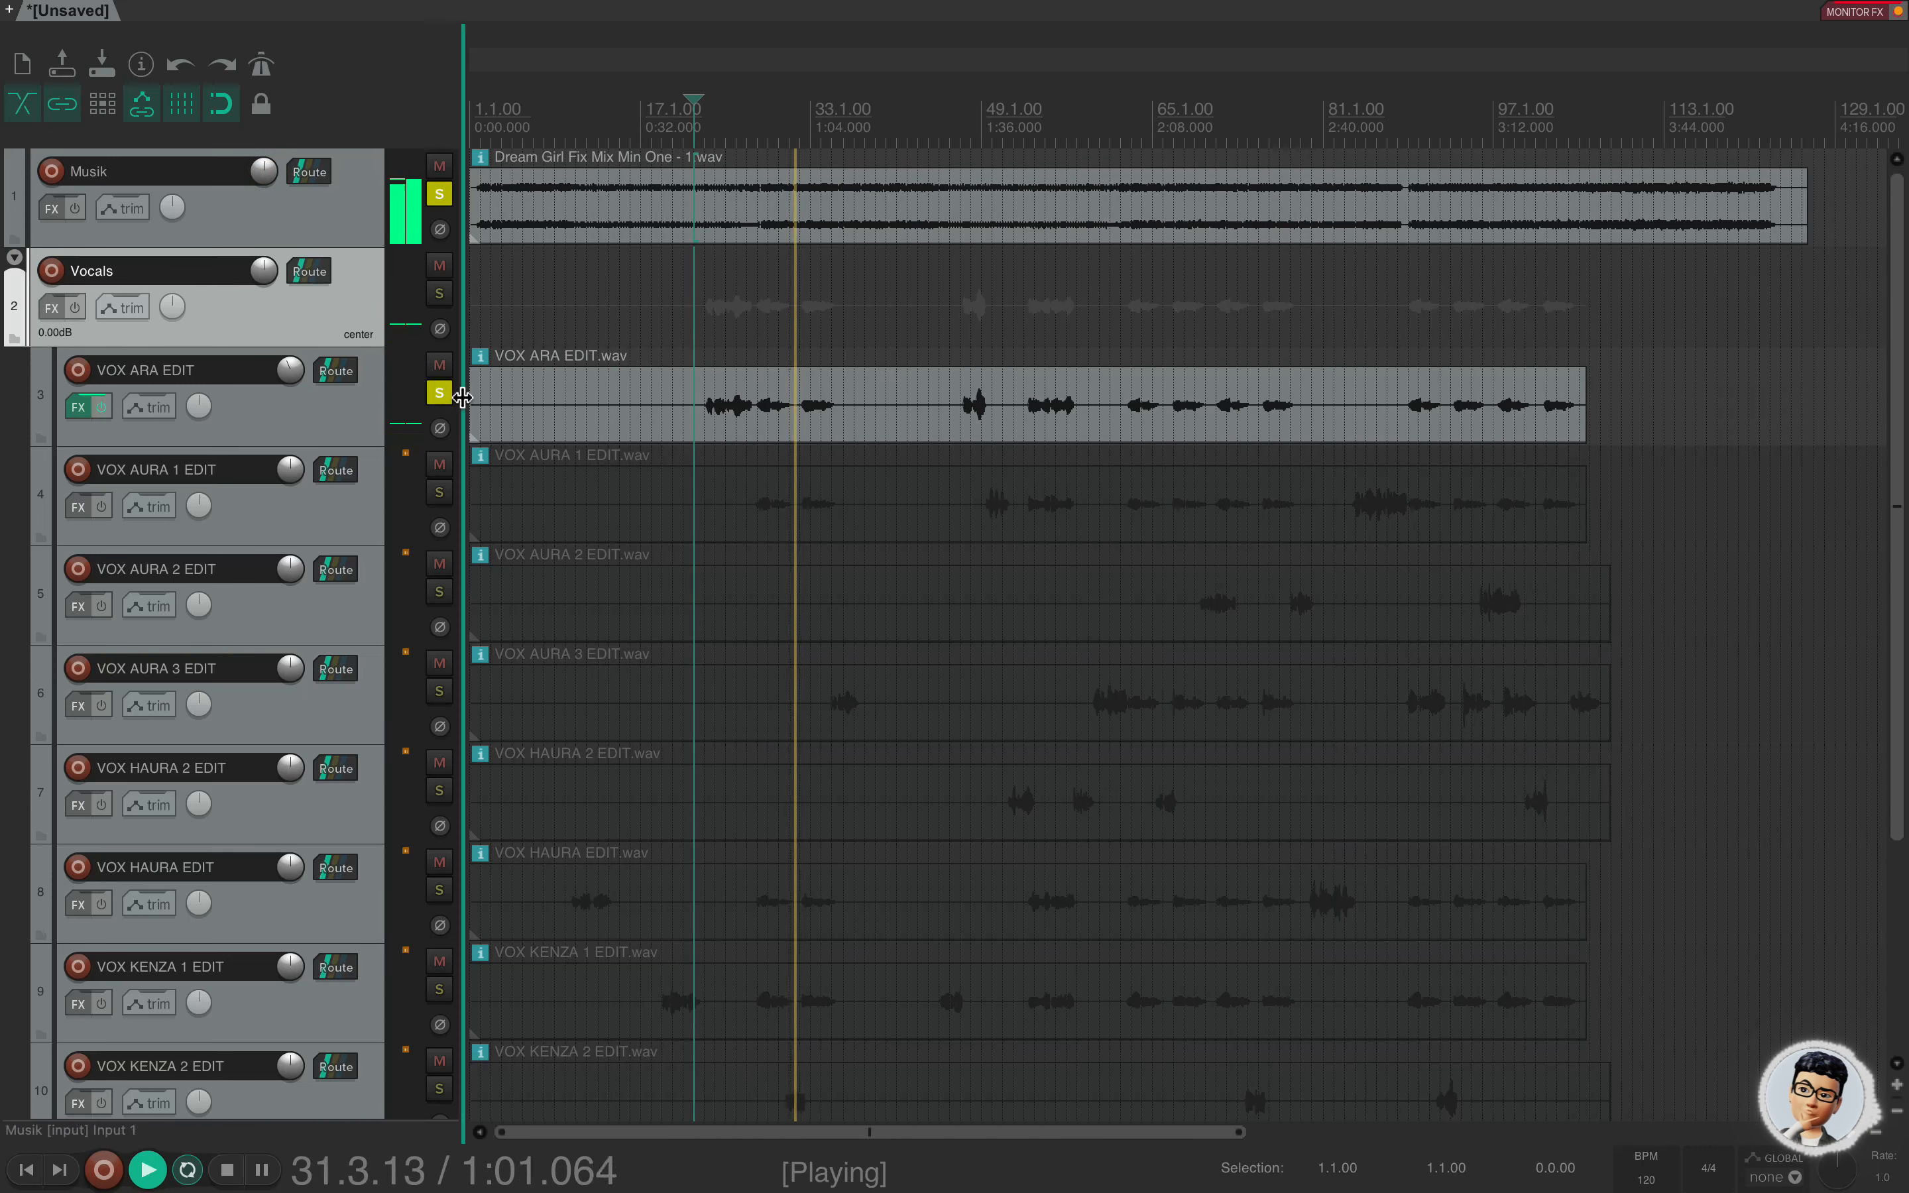
left_click(304, 415)
double_click(291, 374)
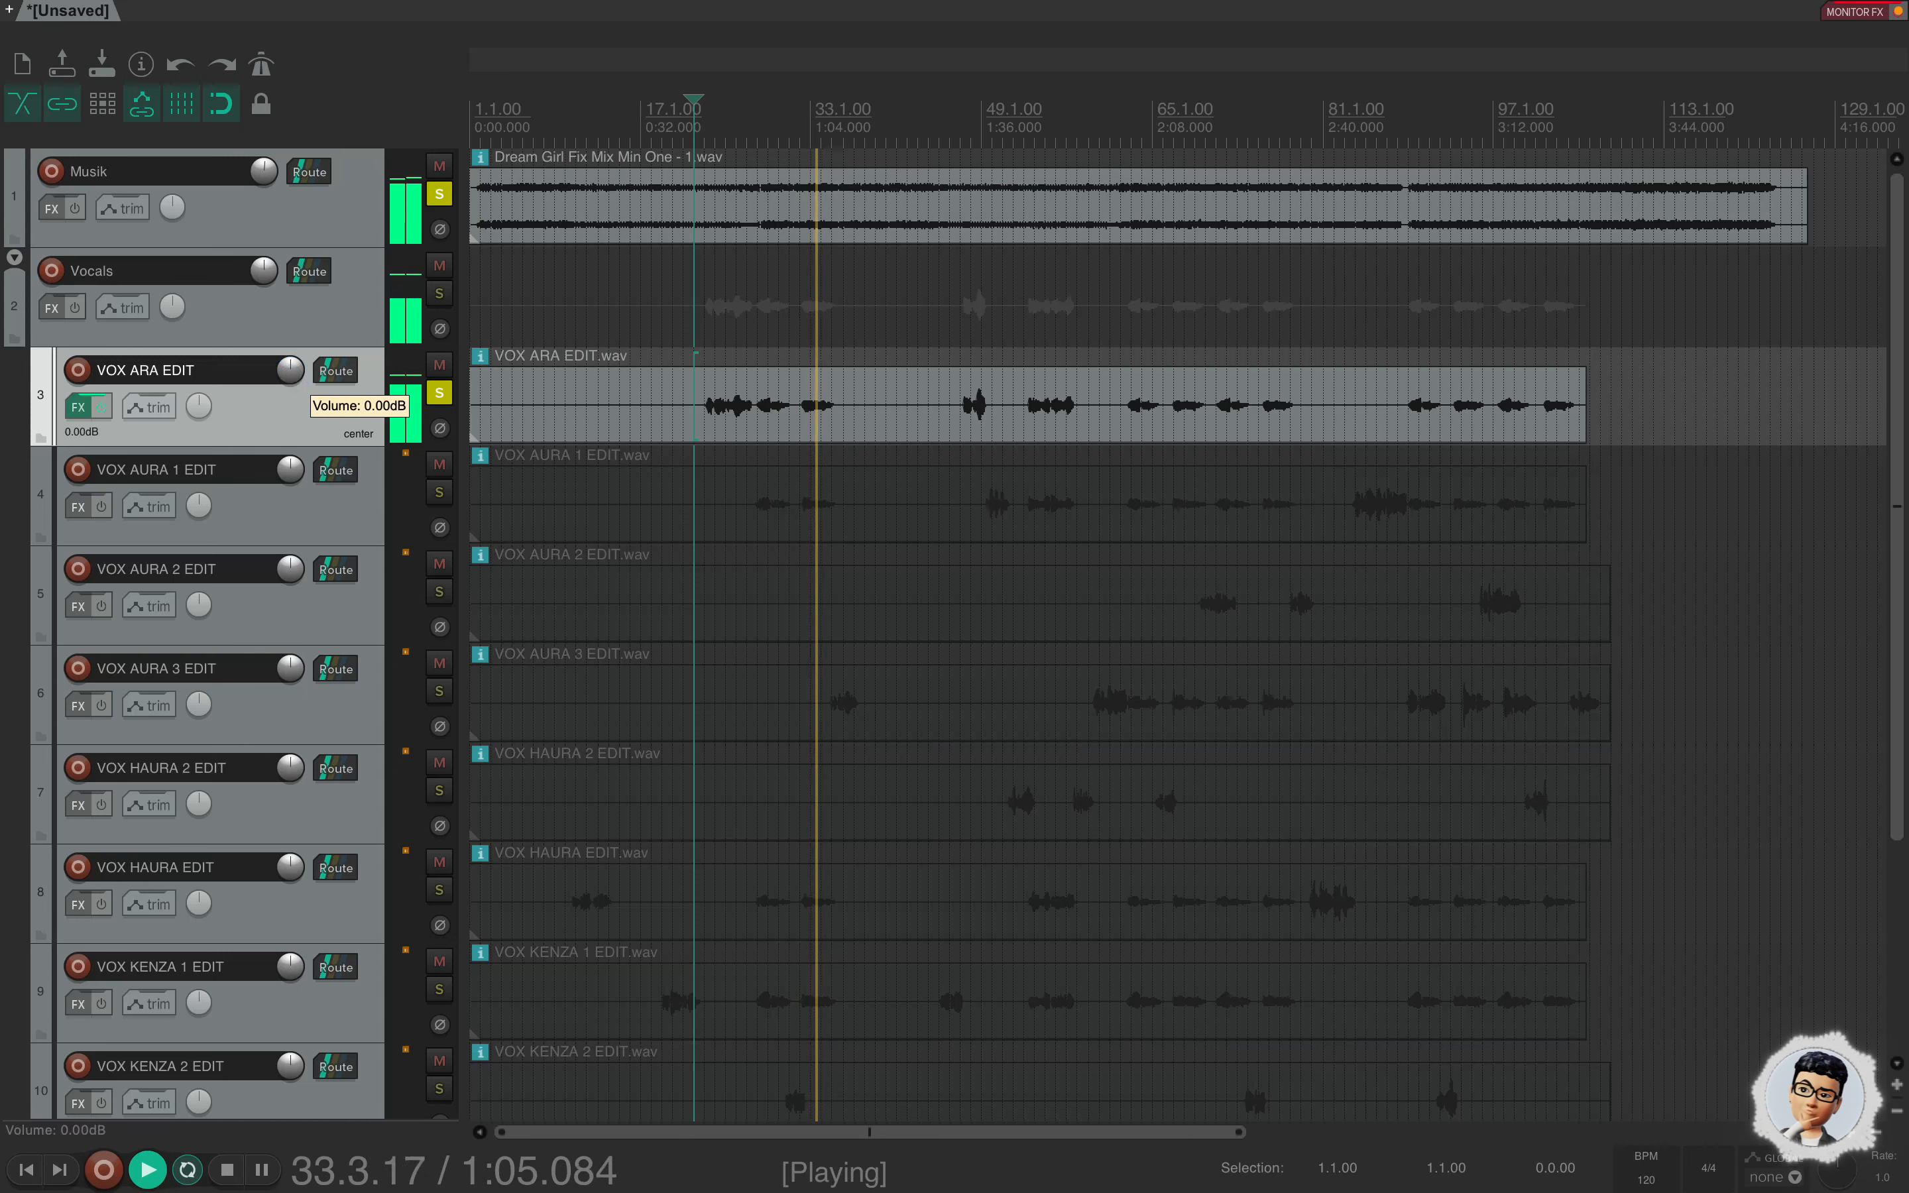
left_click_drag(290, 372, 292, 377)
key("space")
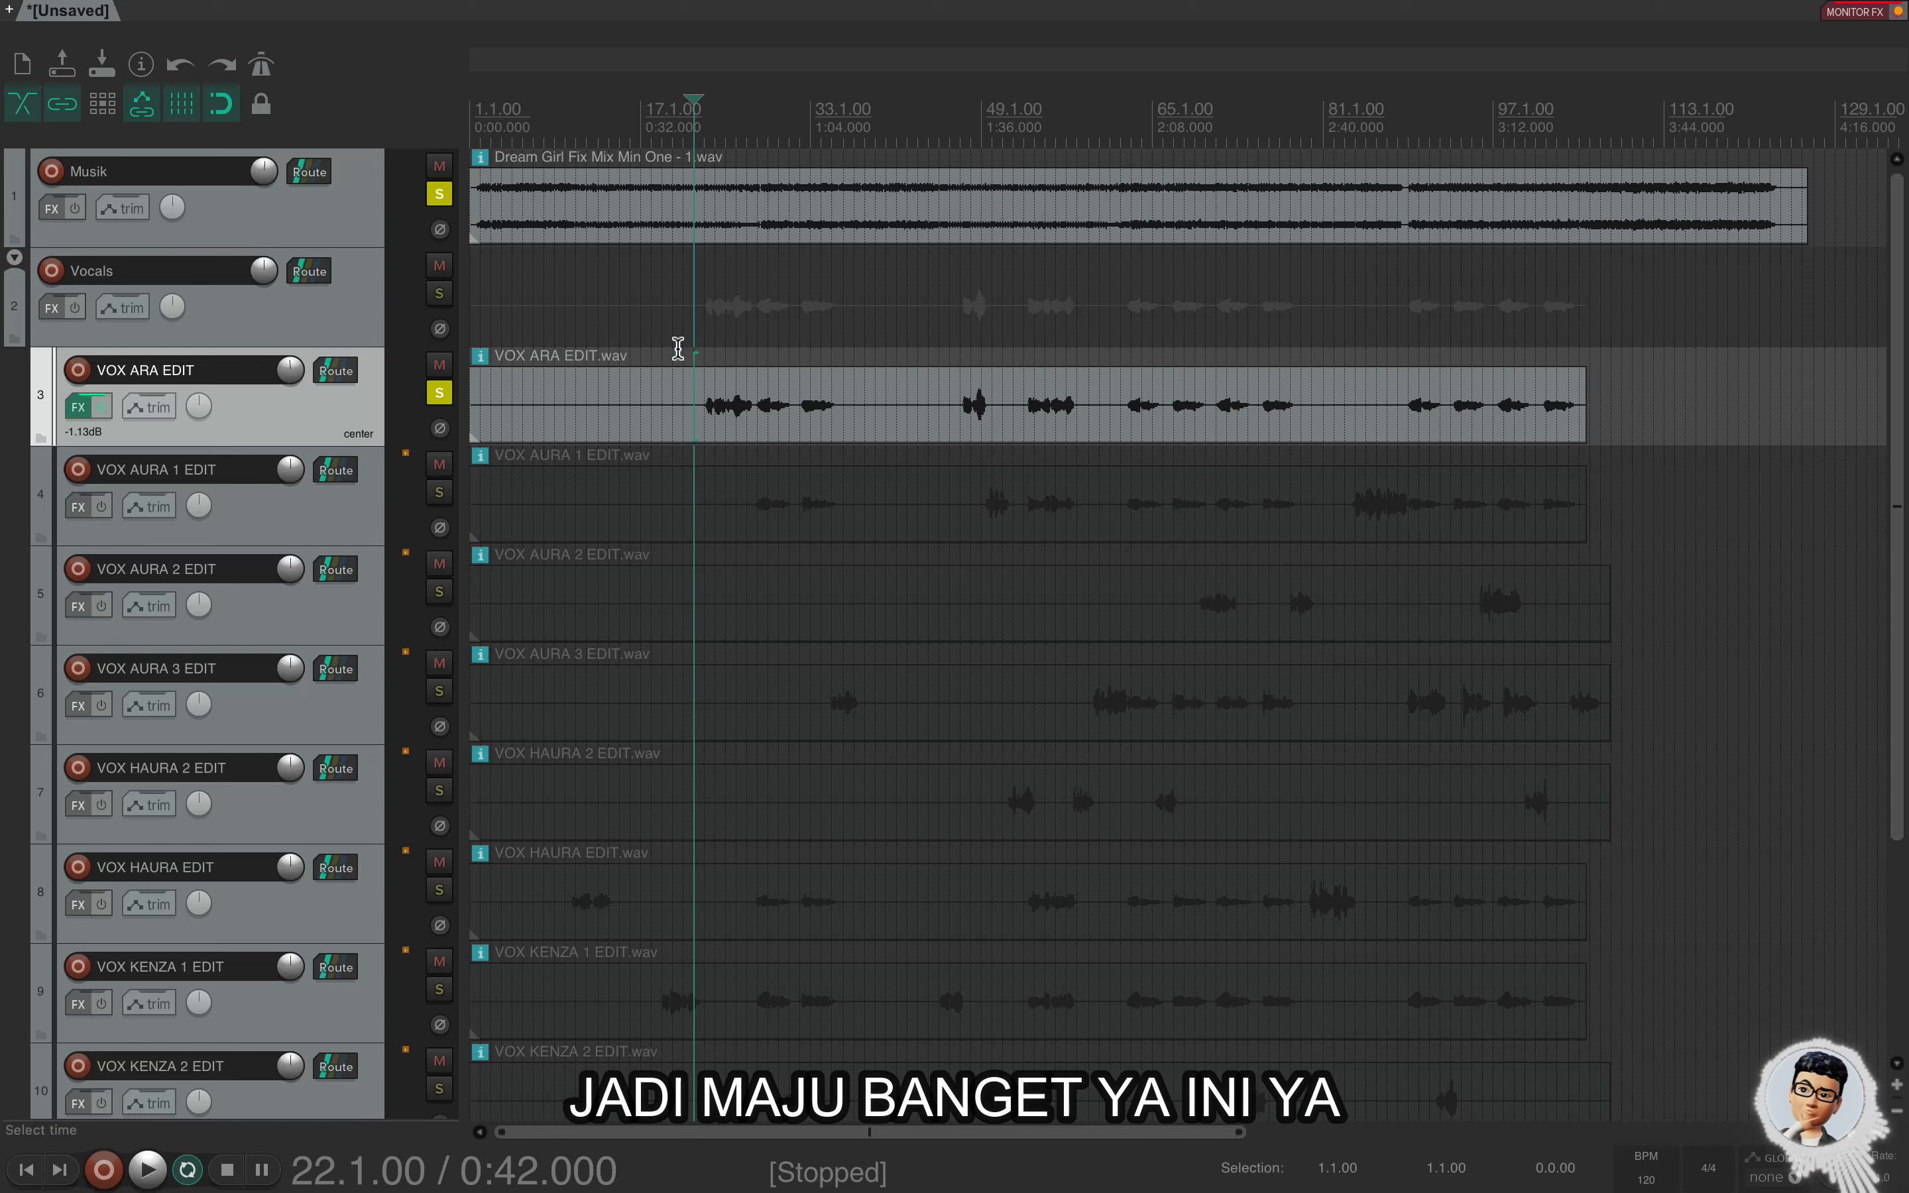
Play the soloed music and vocal from bar 22, briefly bypassing the VOX ARA EDIT effects to compare processed and unprocessed sound.
scroll(855, 407, "up", 1)
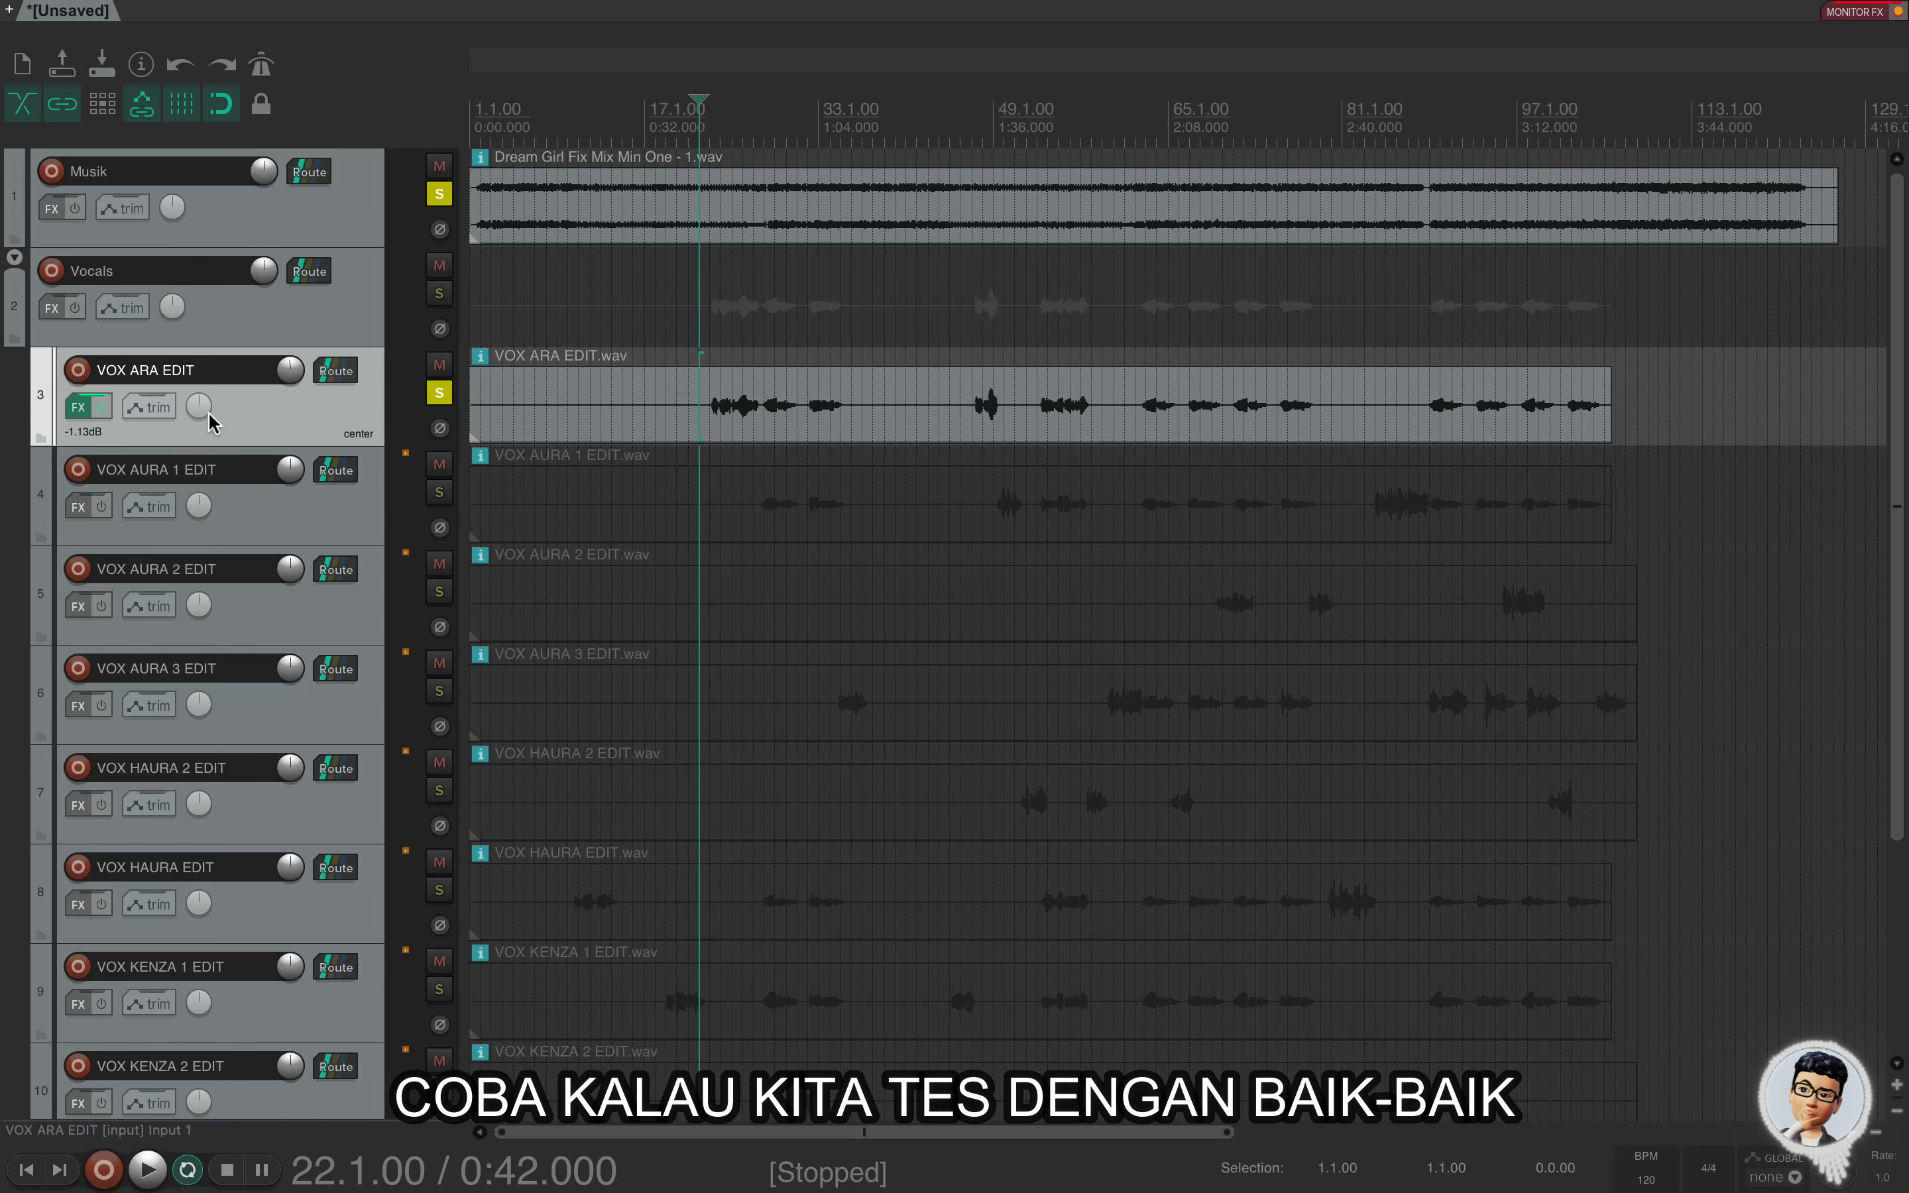
key("space")
left_click(101, 408)
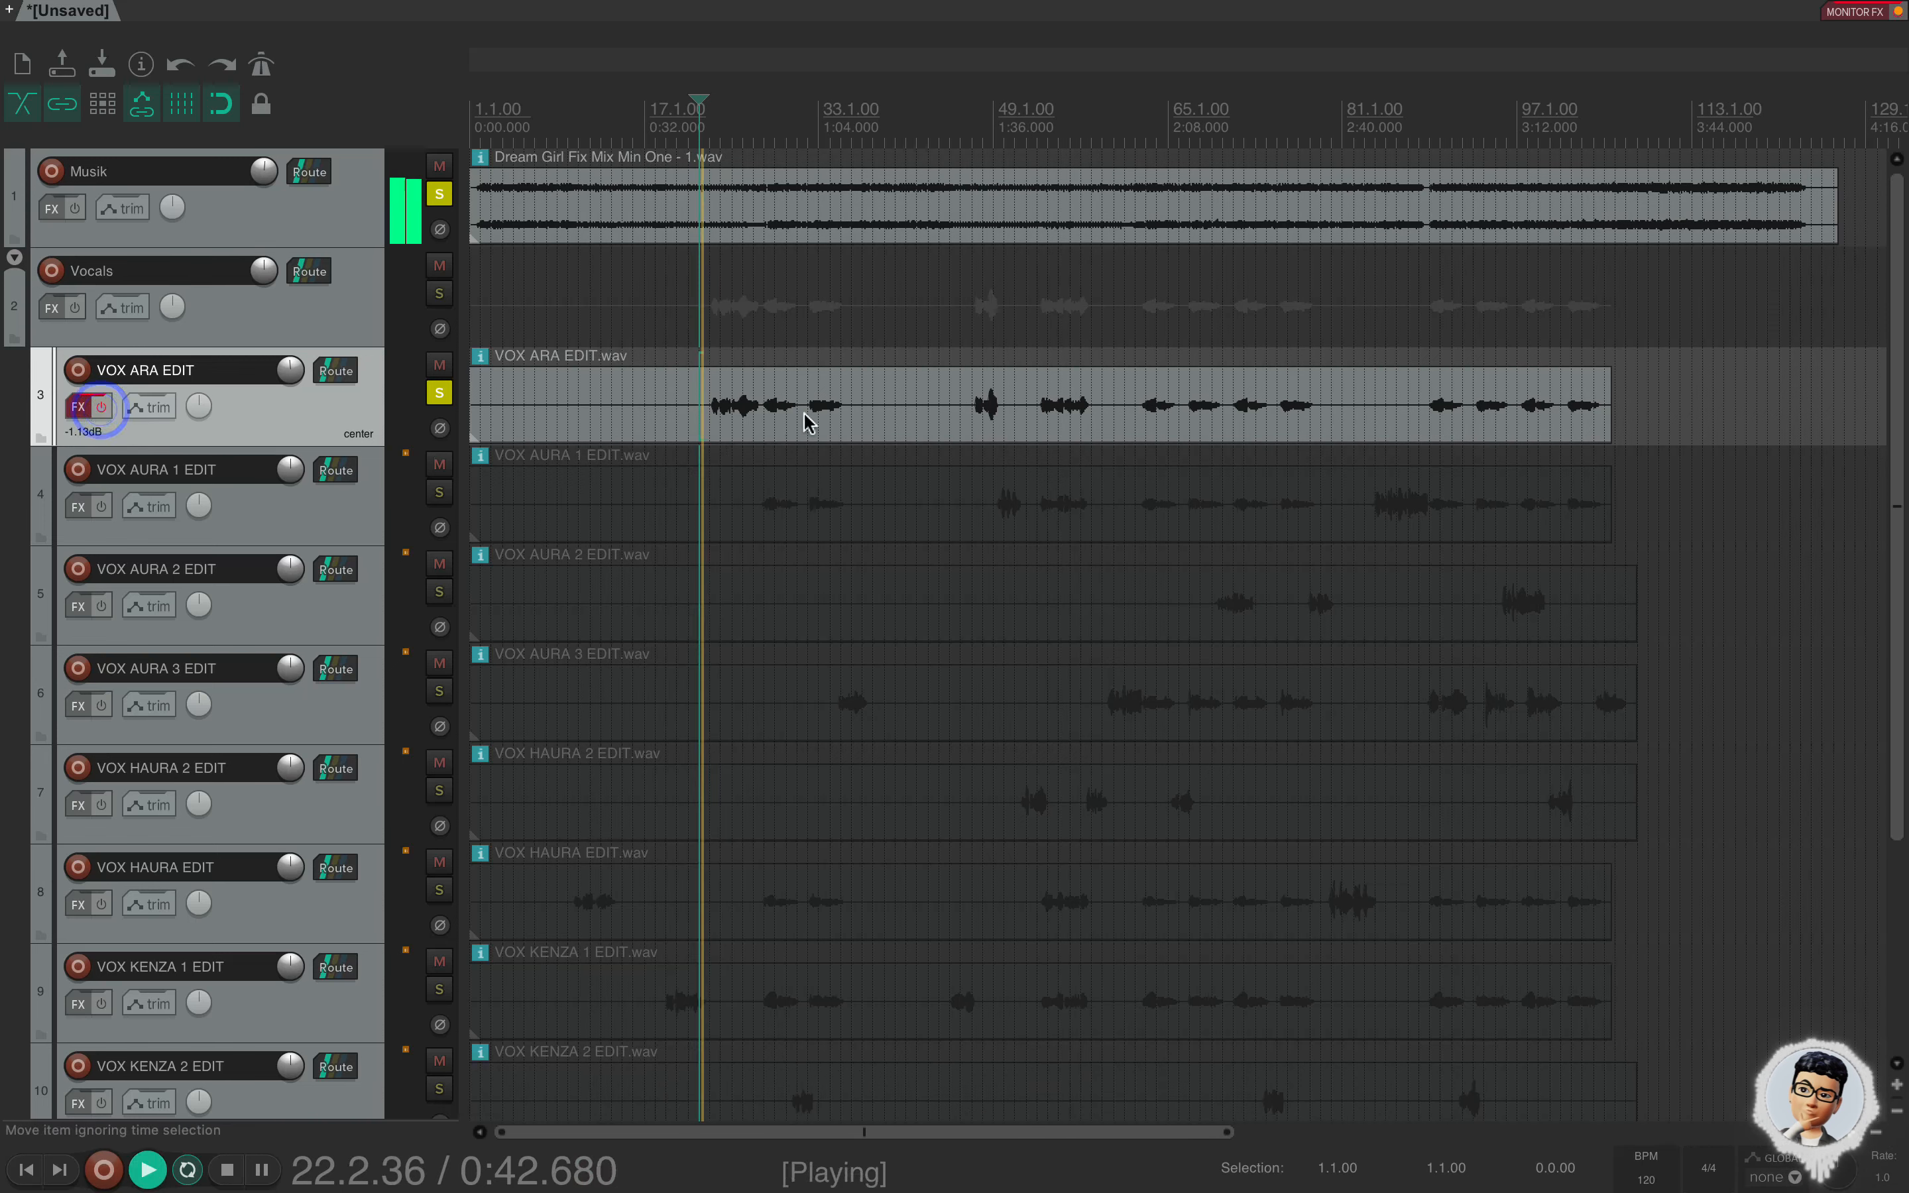
left_click(101, 407)
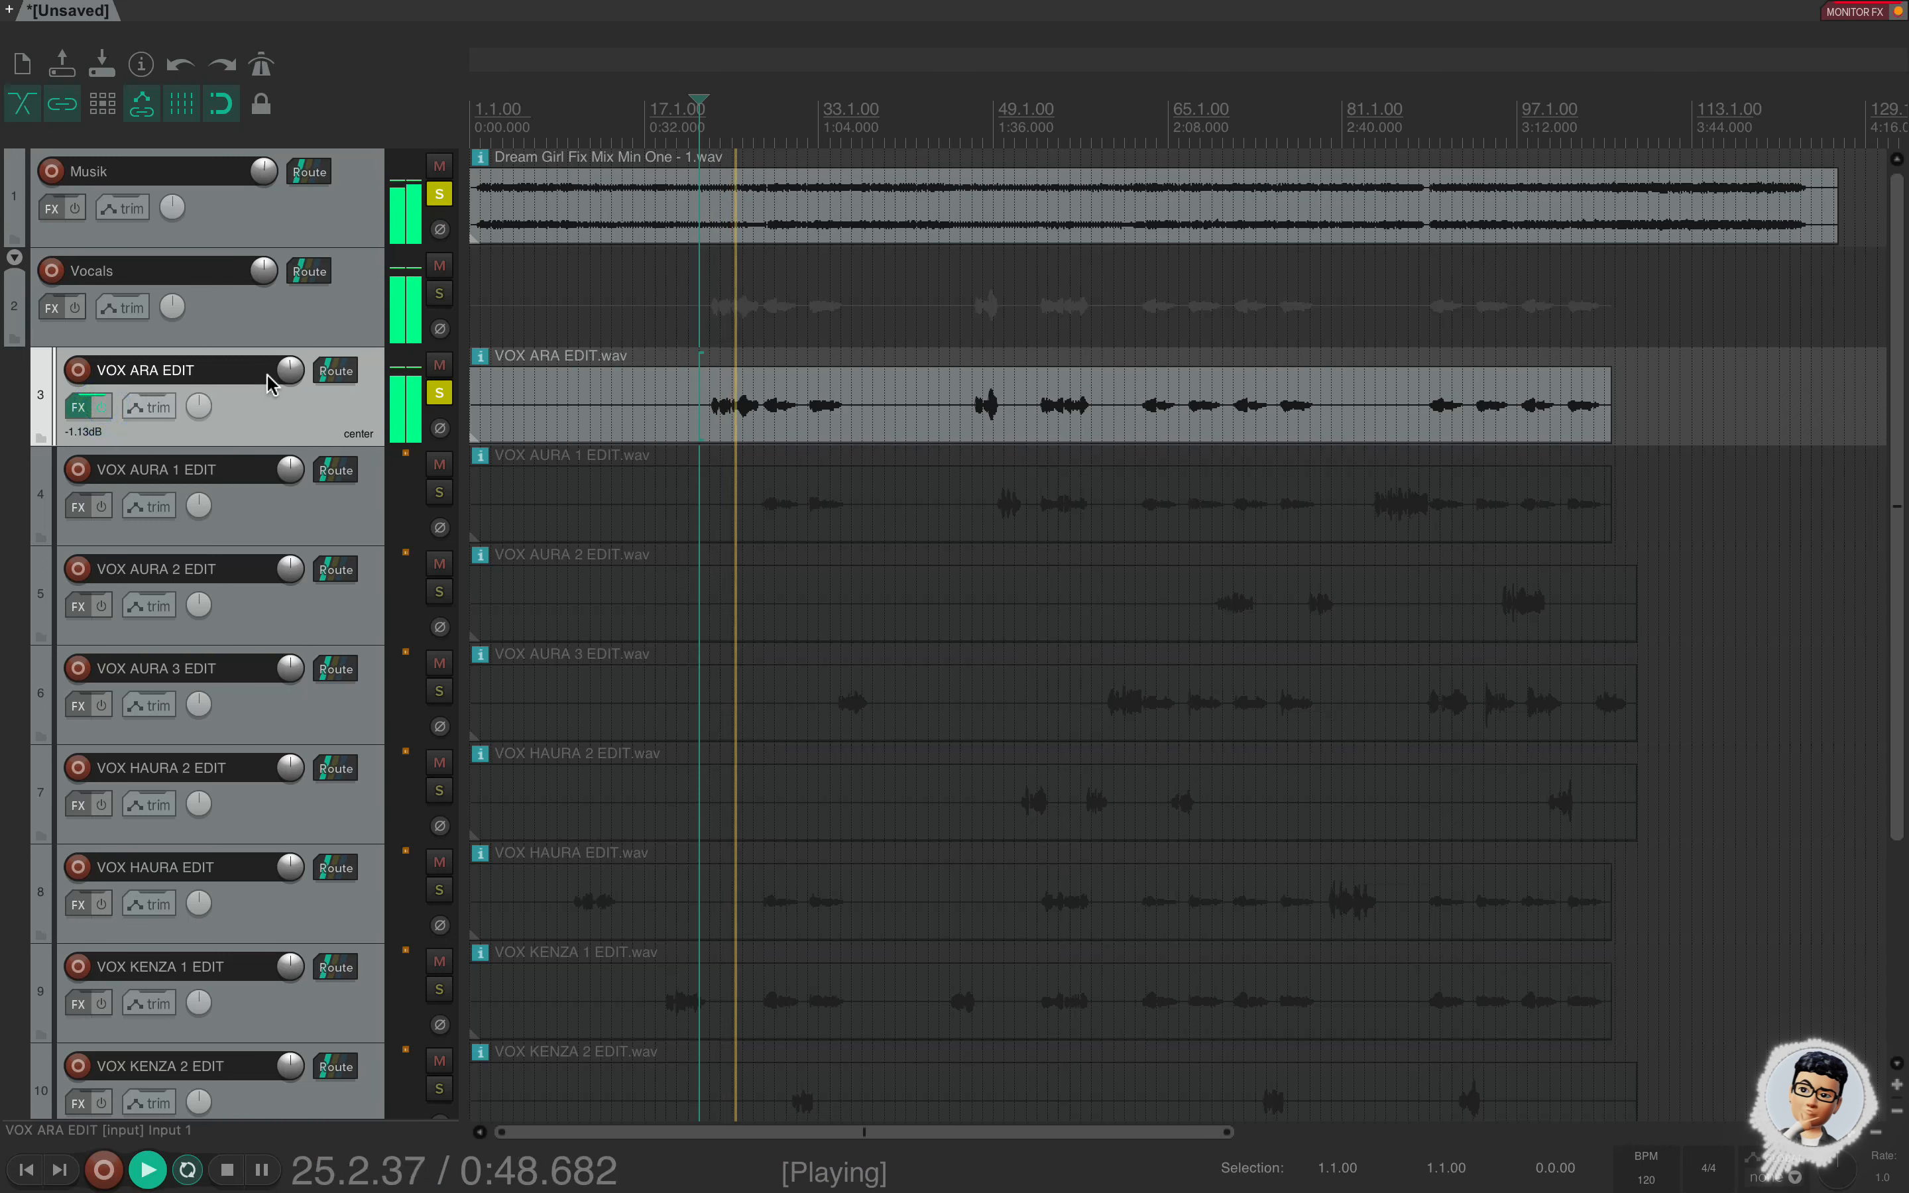
Balance the tracks during playback by setting Musik to 0.91 dB and VOX ARA EDIT to -3.43 dB, and stop playback.
left_click_drag(290, 372, 290, 390)
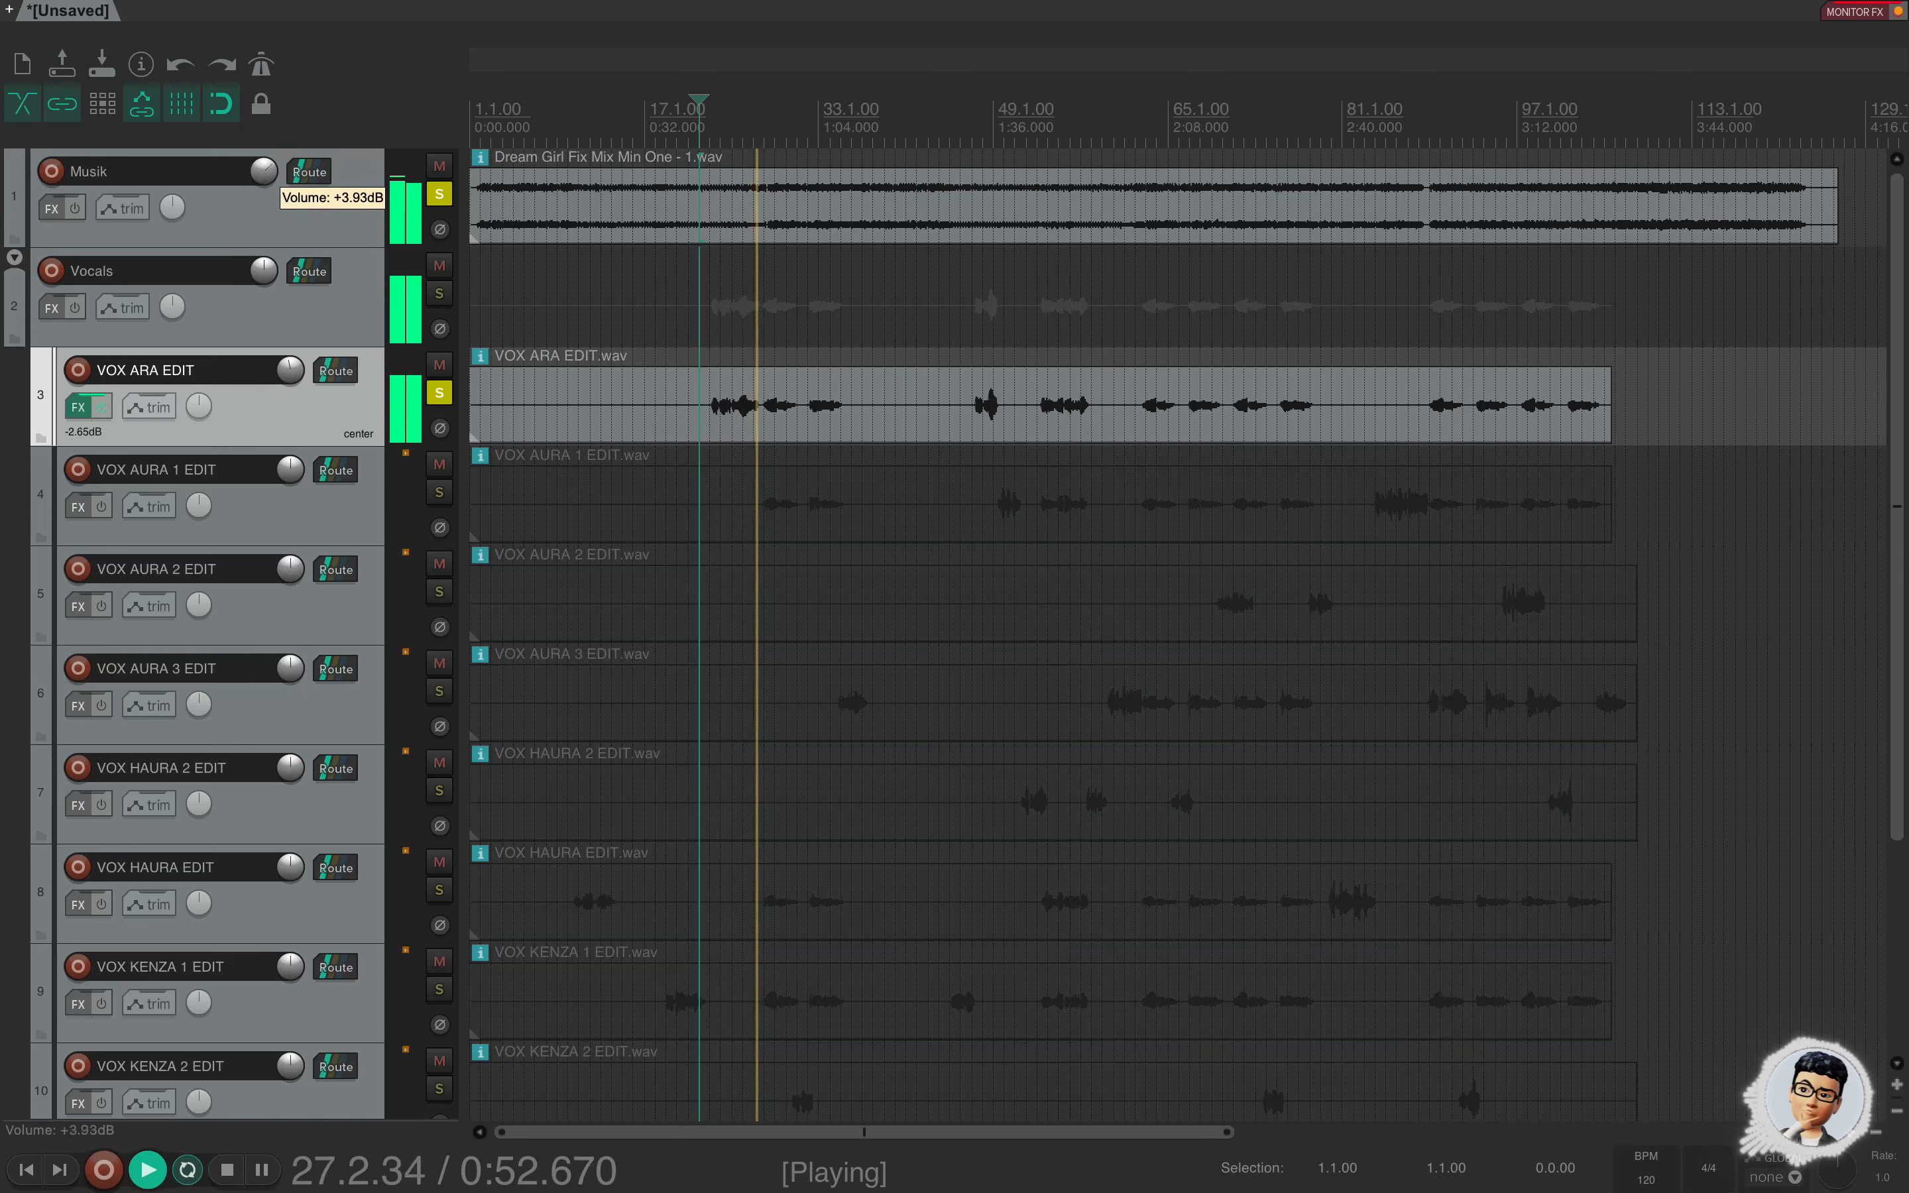
left_click_drag(263, 173, 262, 163)
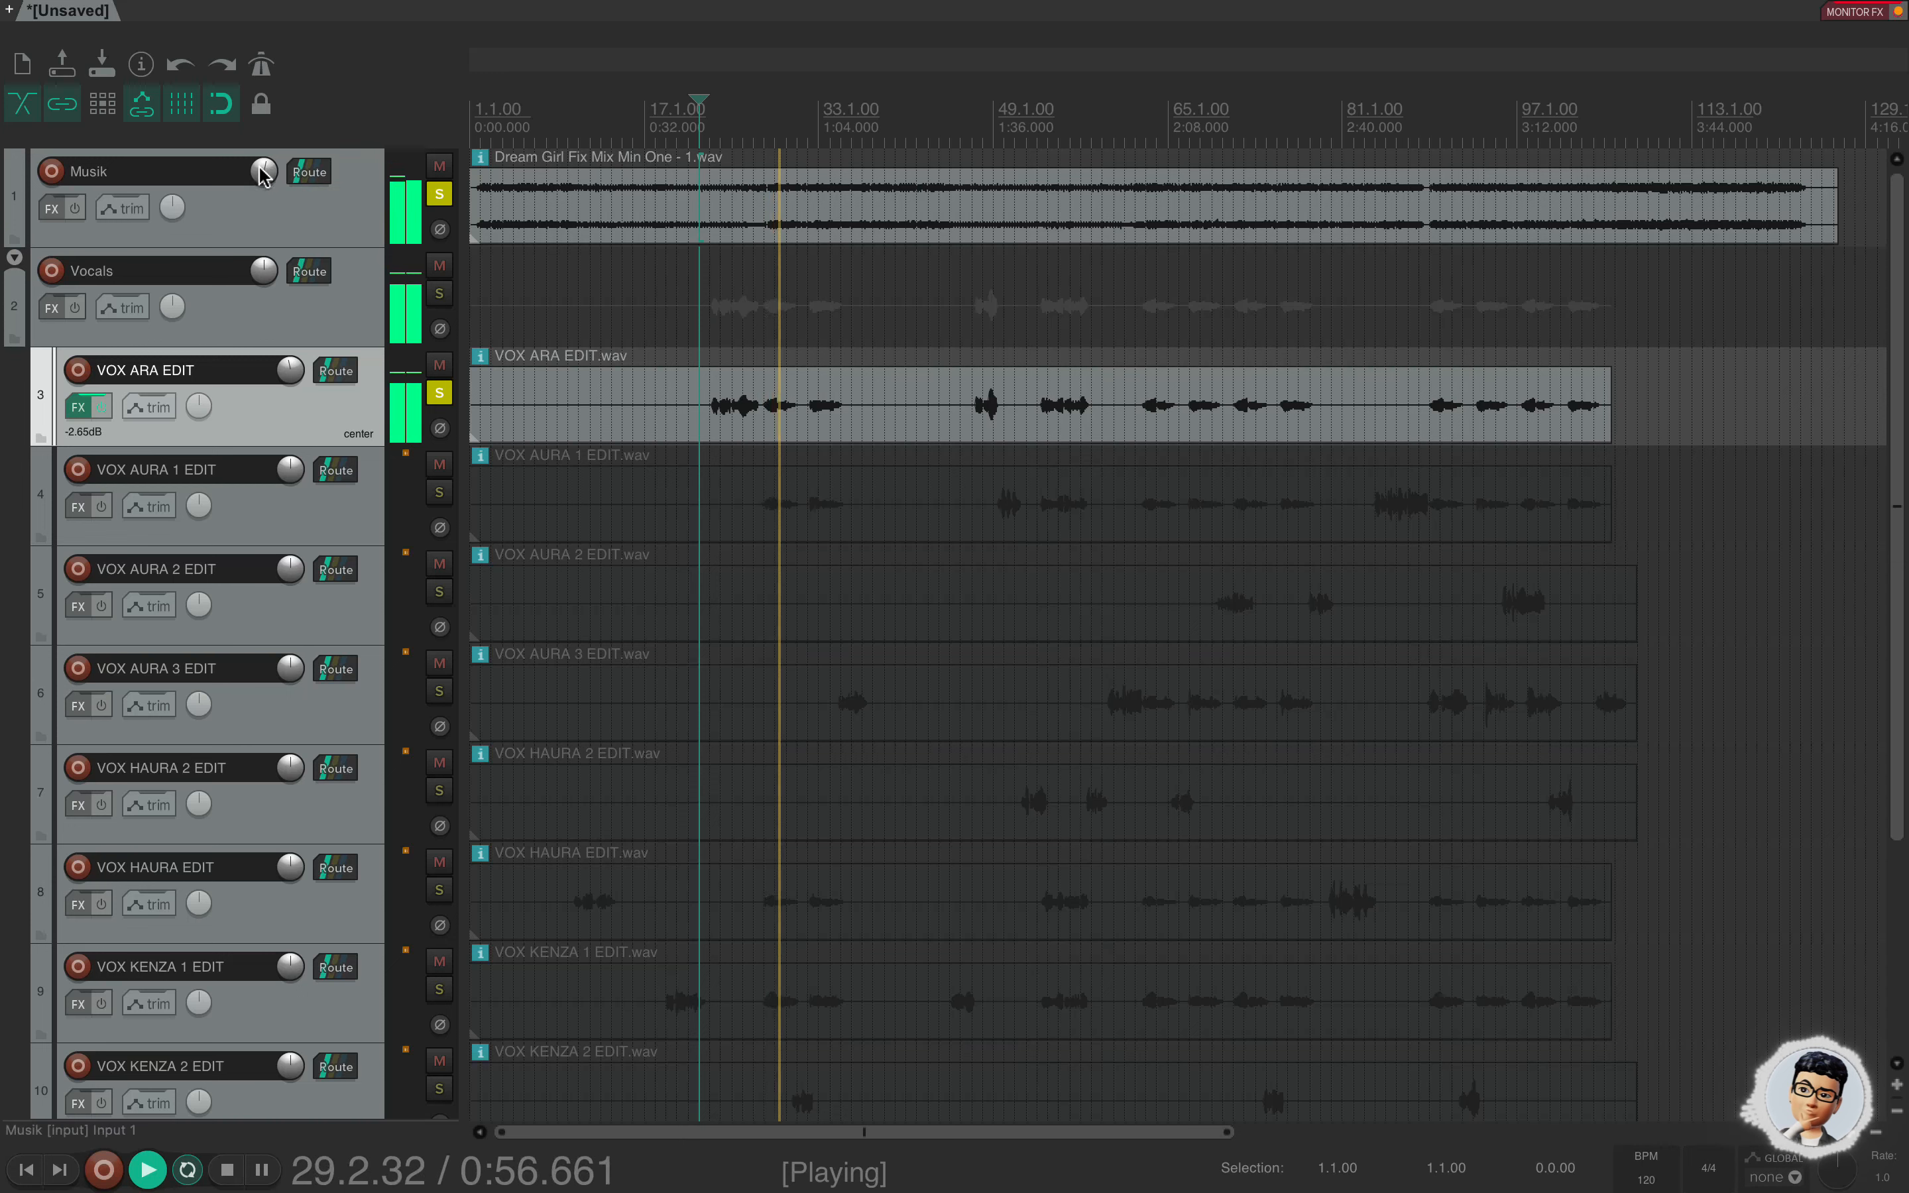
left_click_drag(290, 369, 290, 373)
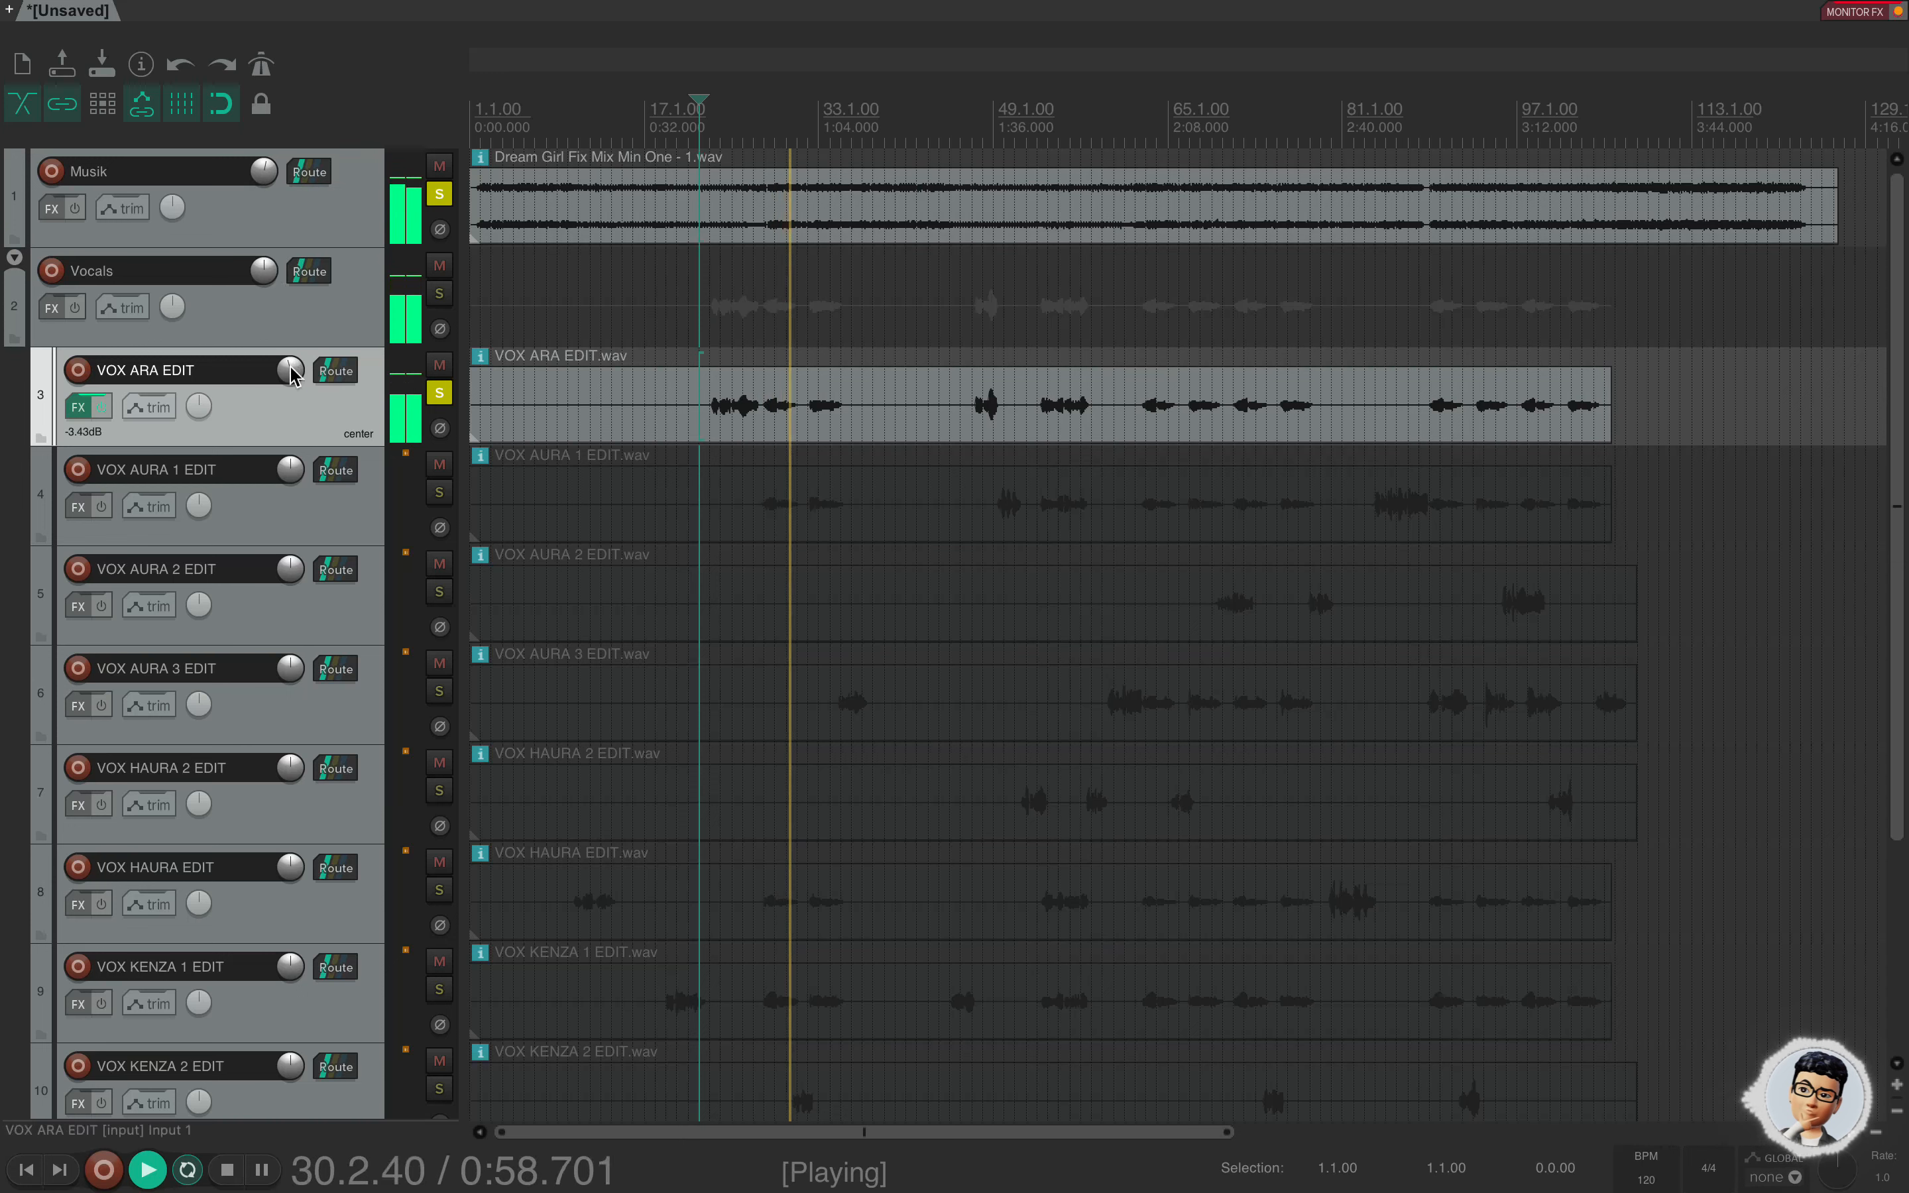
key("space")
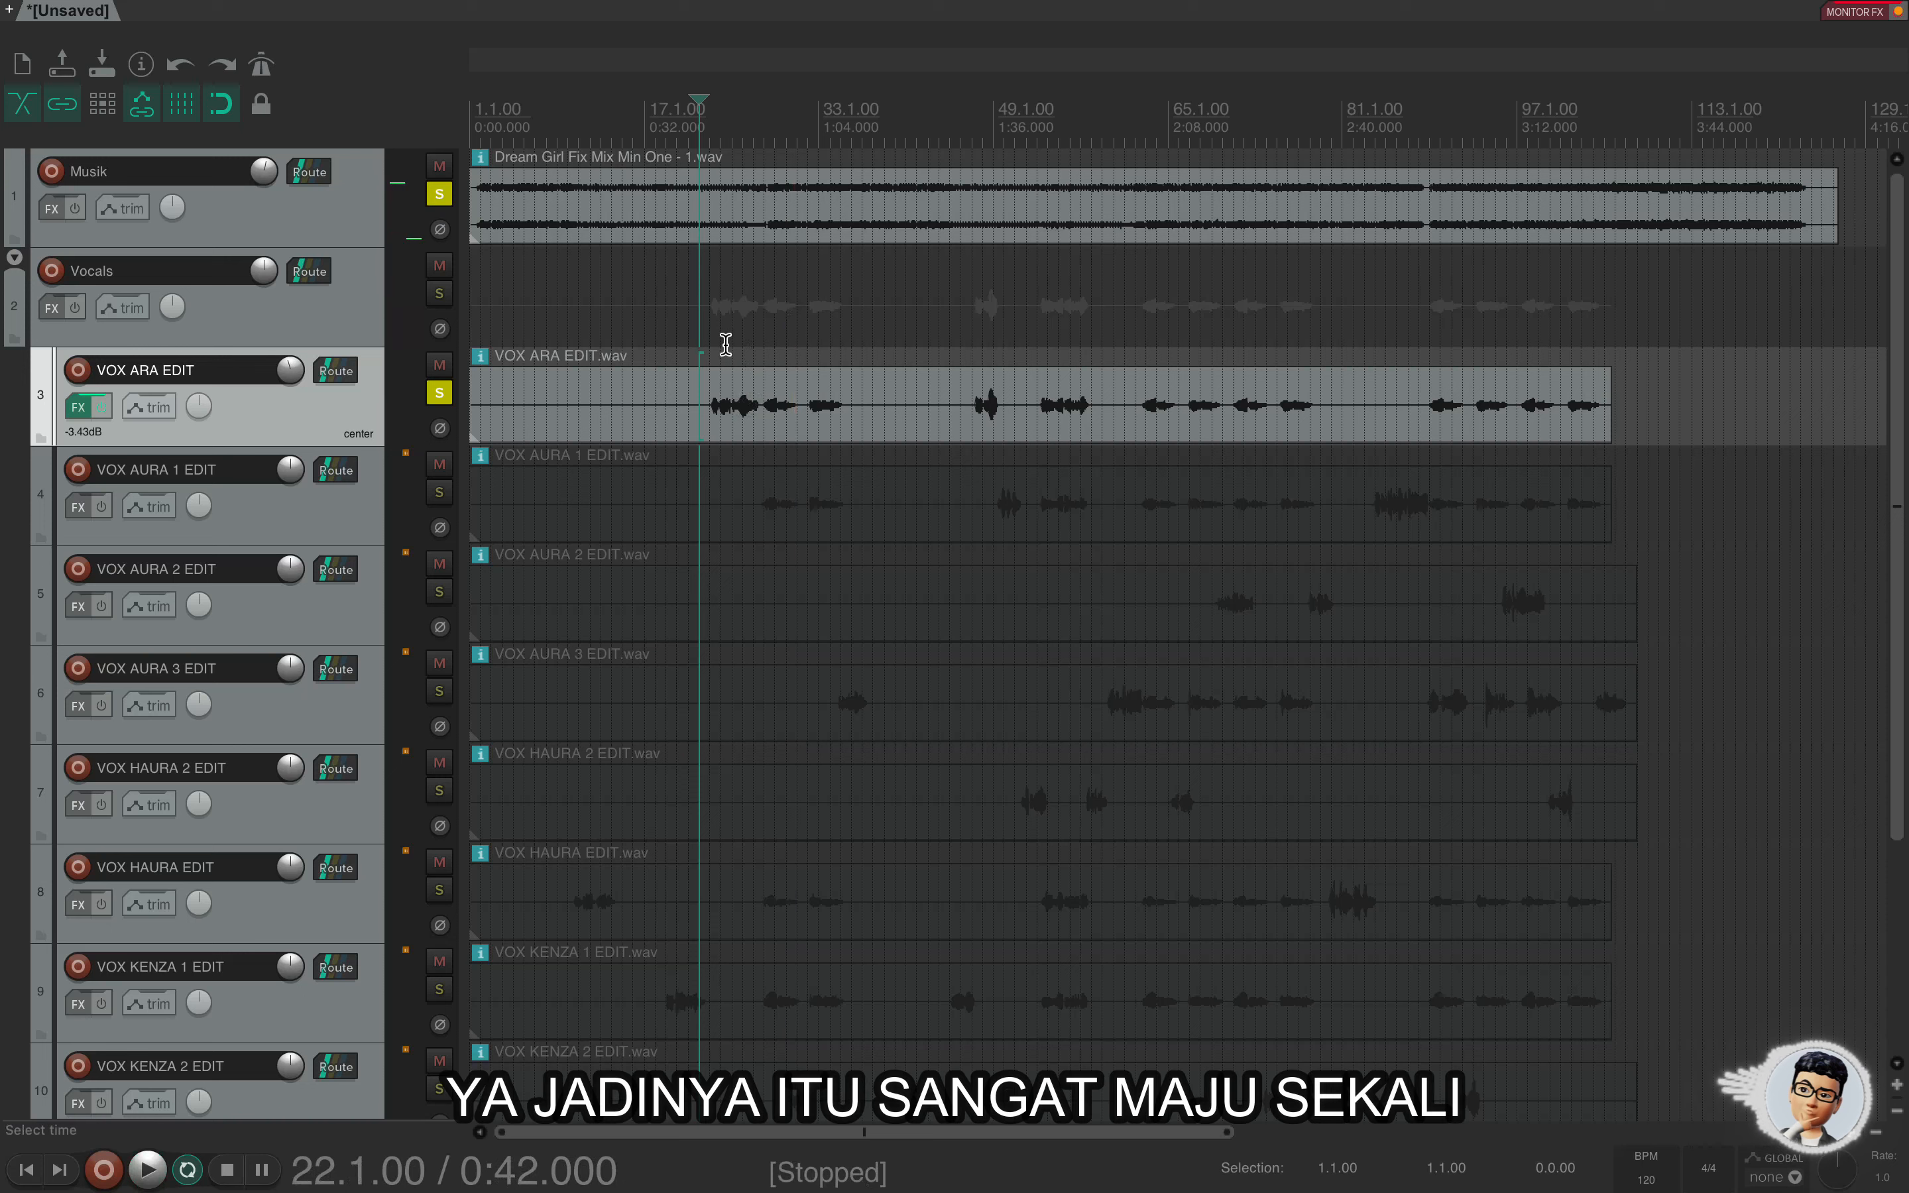
Select the Musik and VOX ARA EDIT tracks in turn and nudge the VOX ARA EDIT volume to -3.24 dB.
scroll(793, 405, "up", 1)
left_click(337, 213)
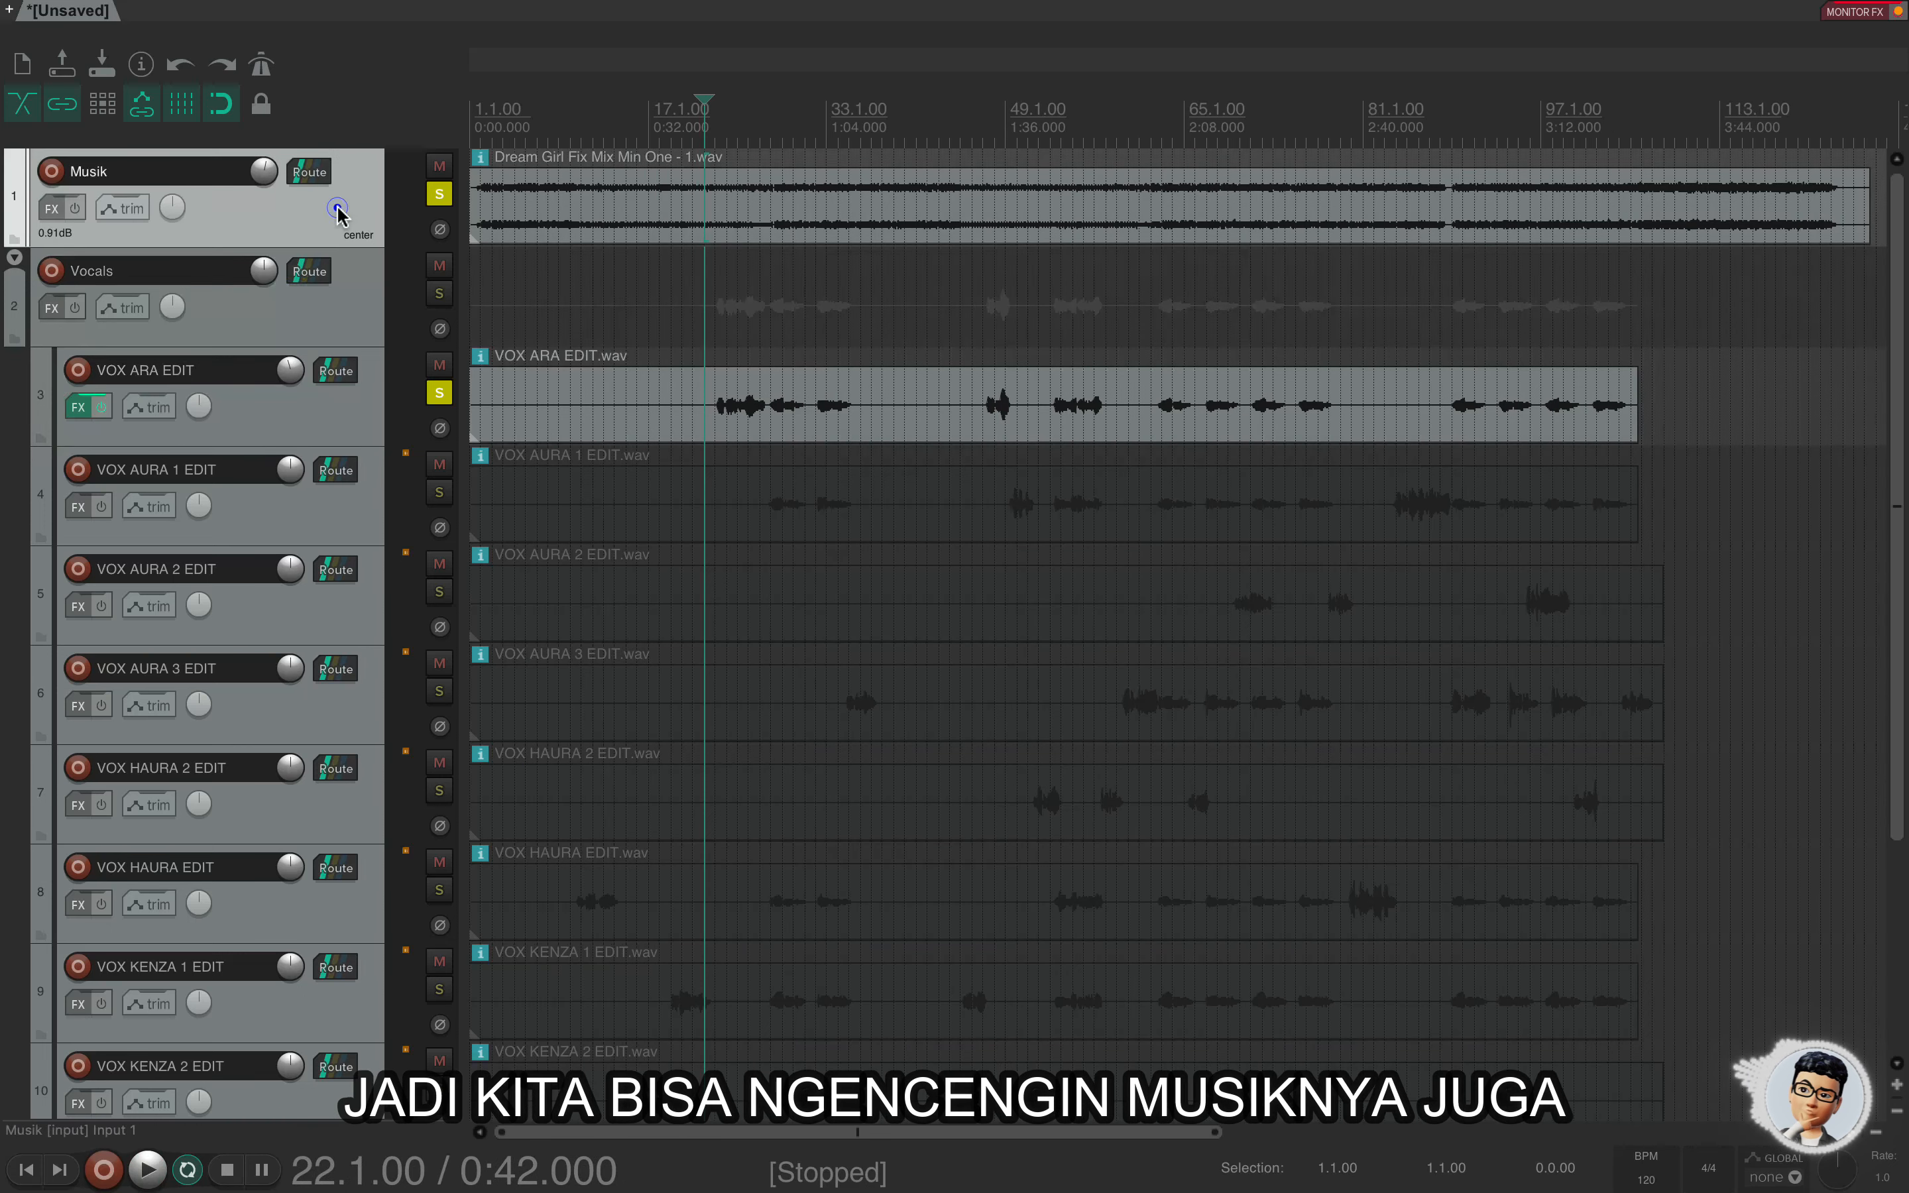
left_click(316, 439)
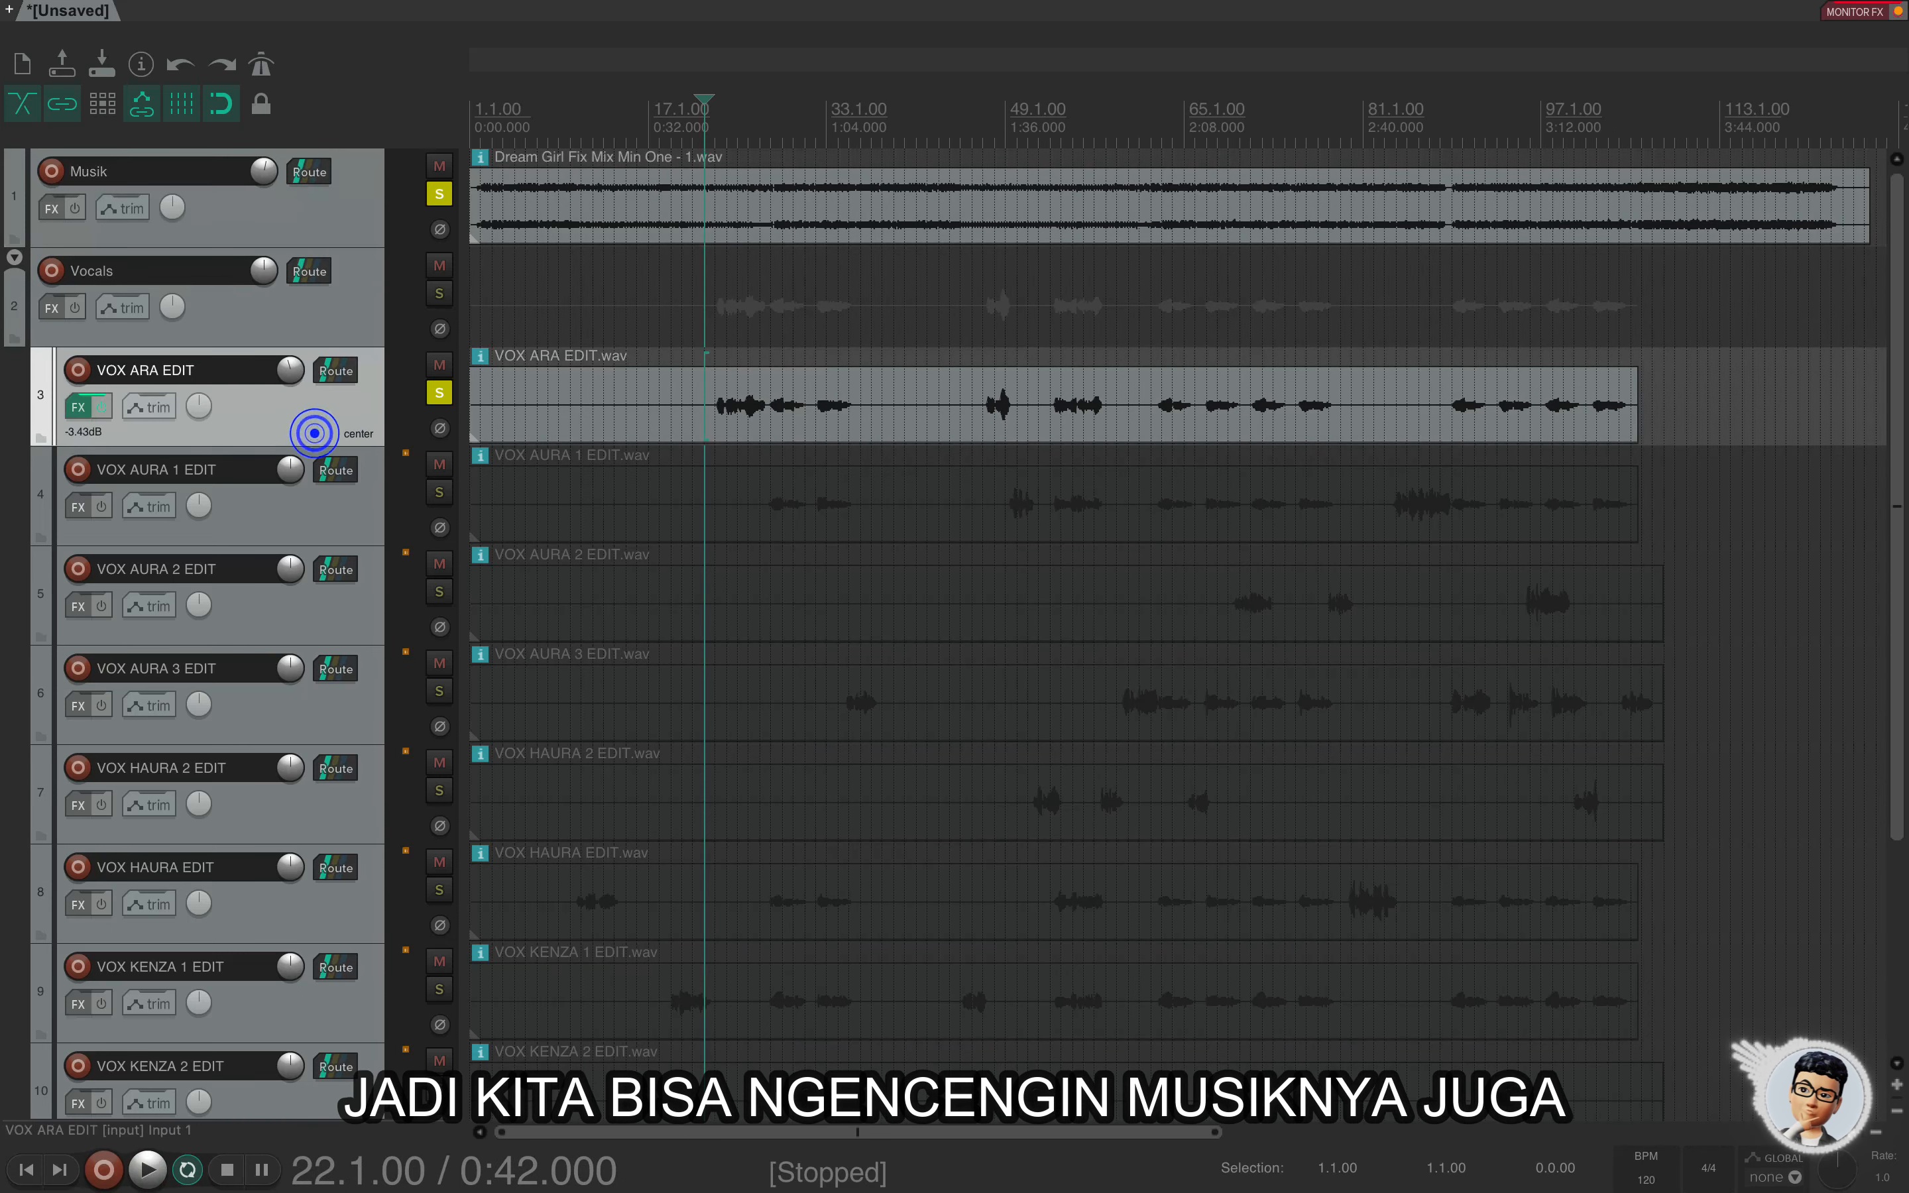
left_click(287, 371)
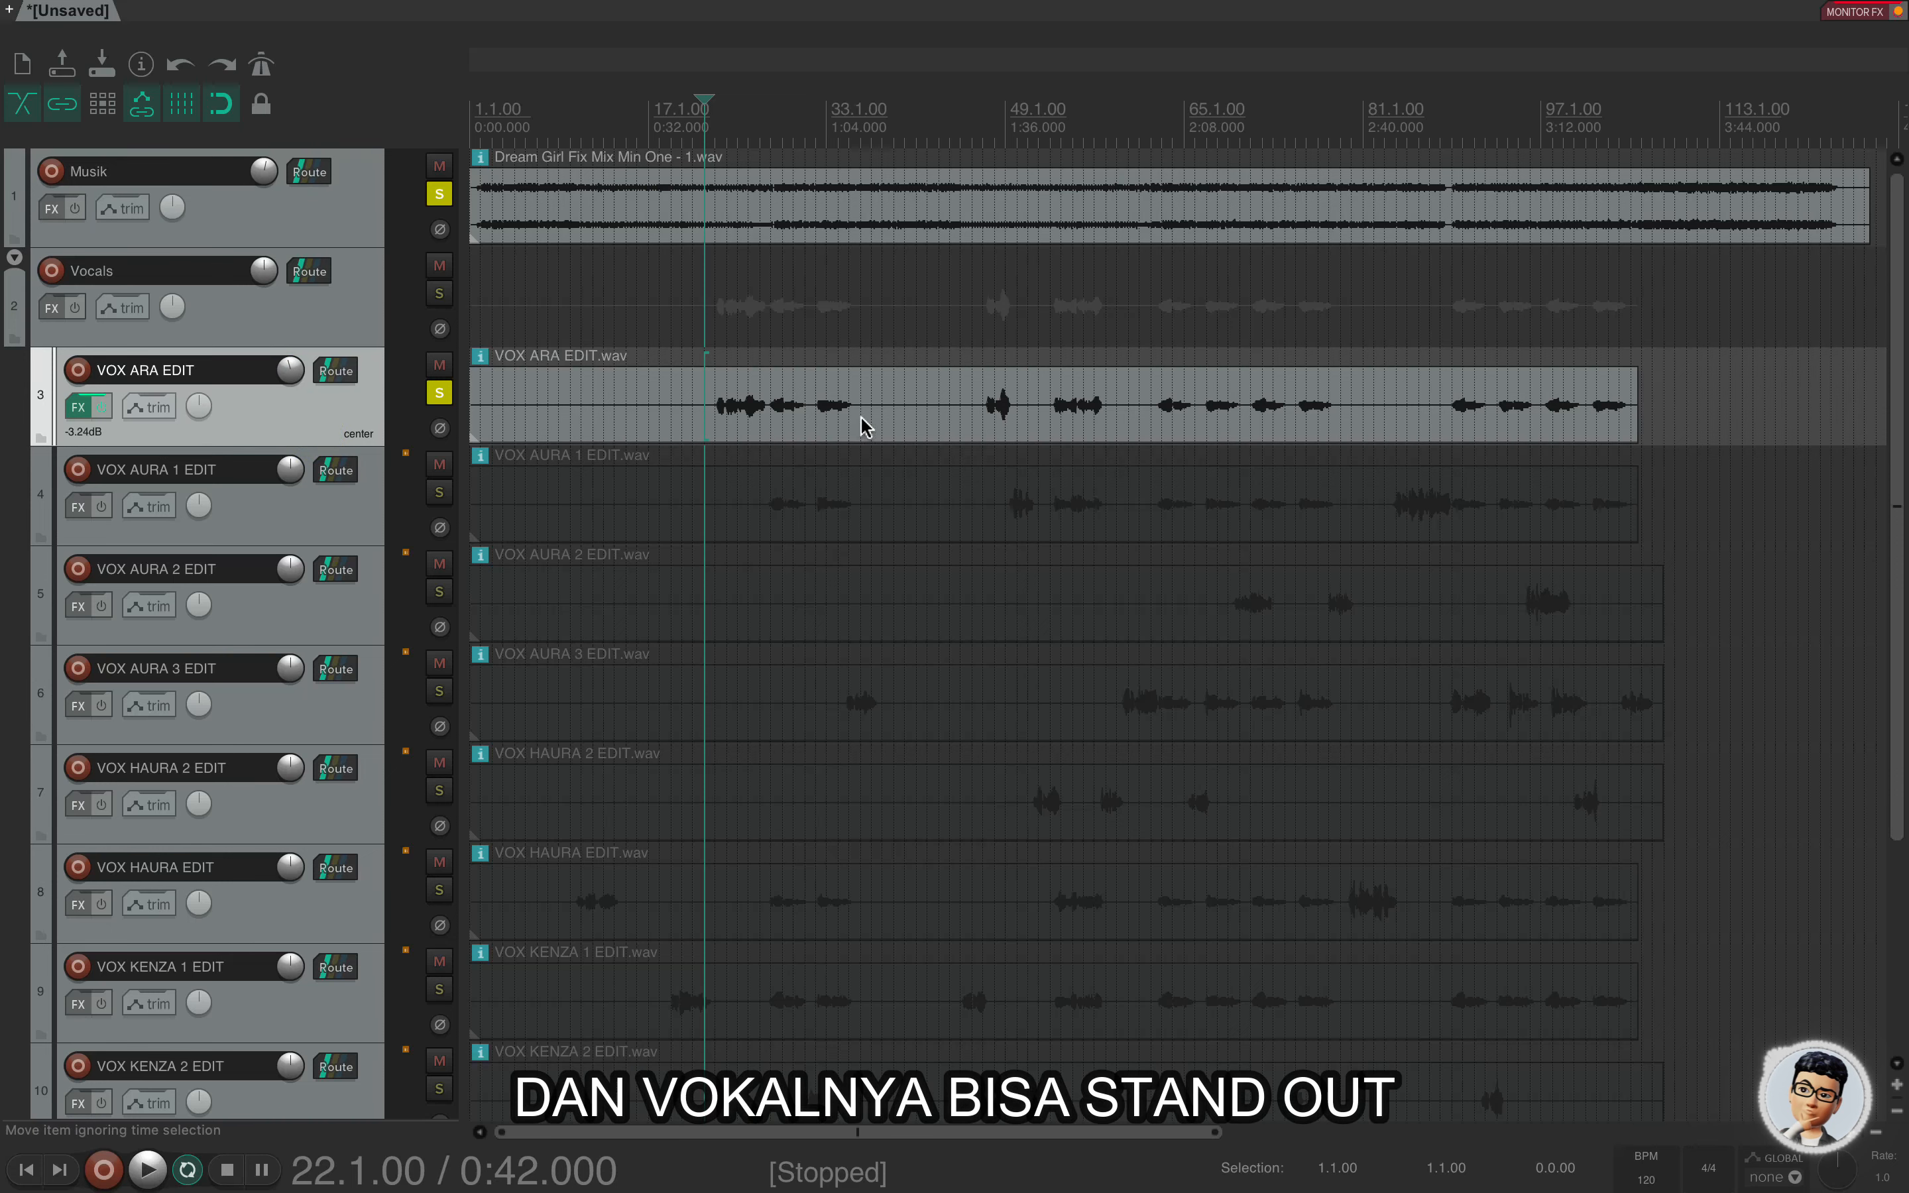
Play from bar 88 to check the vocal against the music, set VOX ARA EDIT to -3.43 dB and stop playback.
scroll(865, 426, "down", 2)
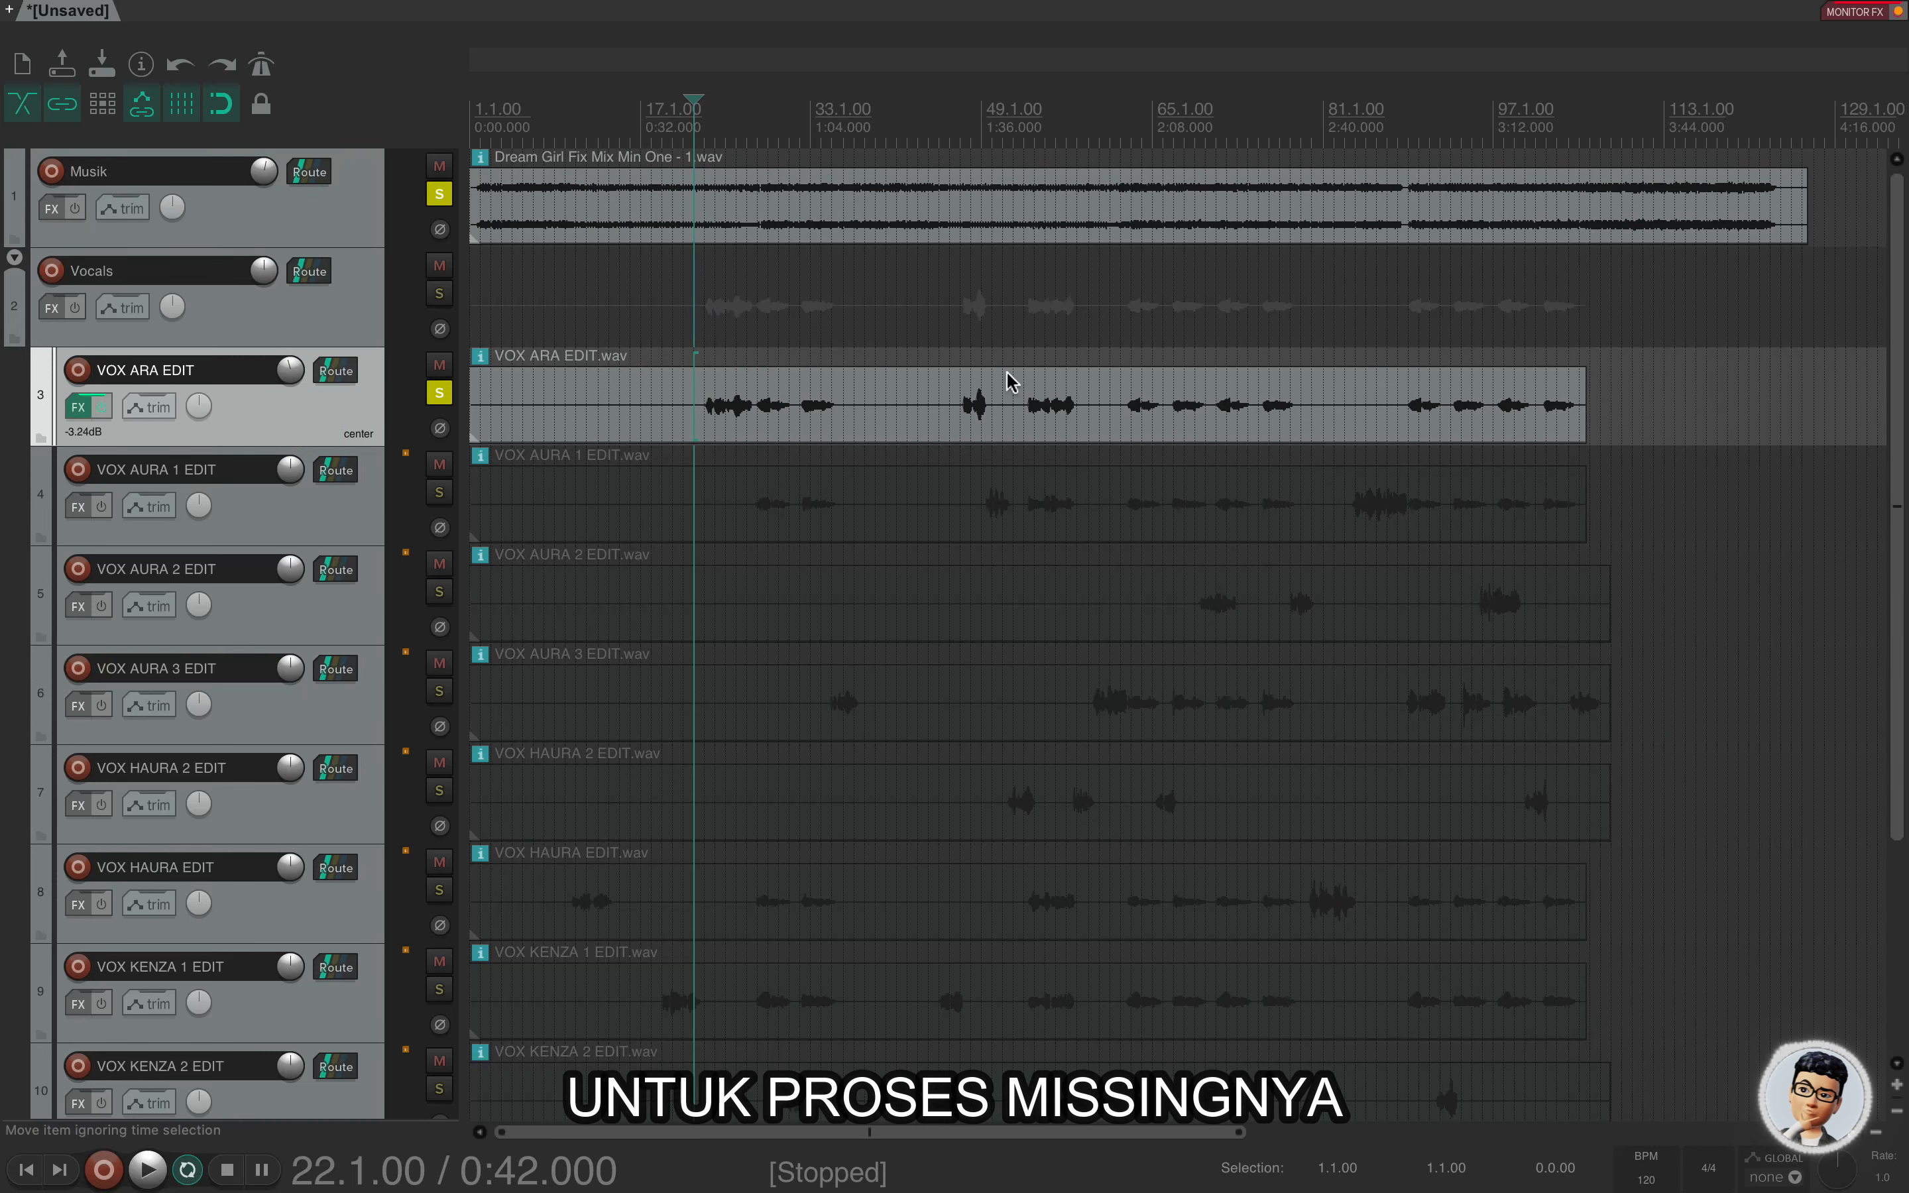
left_click(1402, 333)
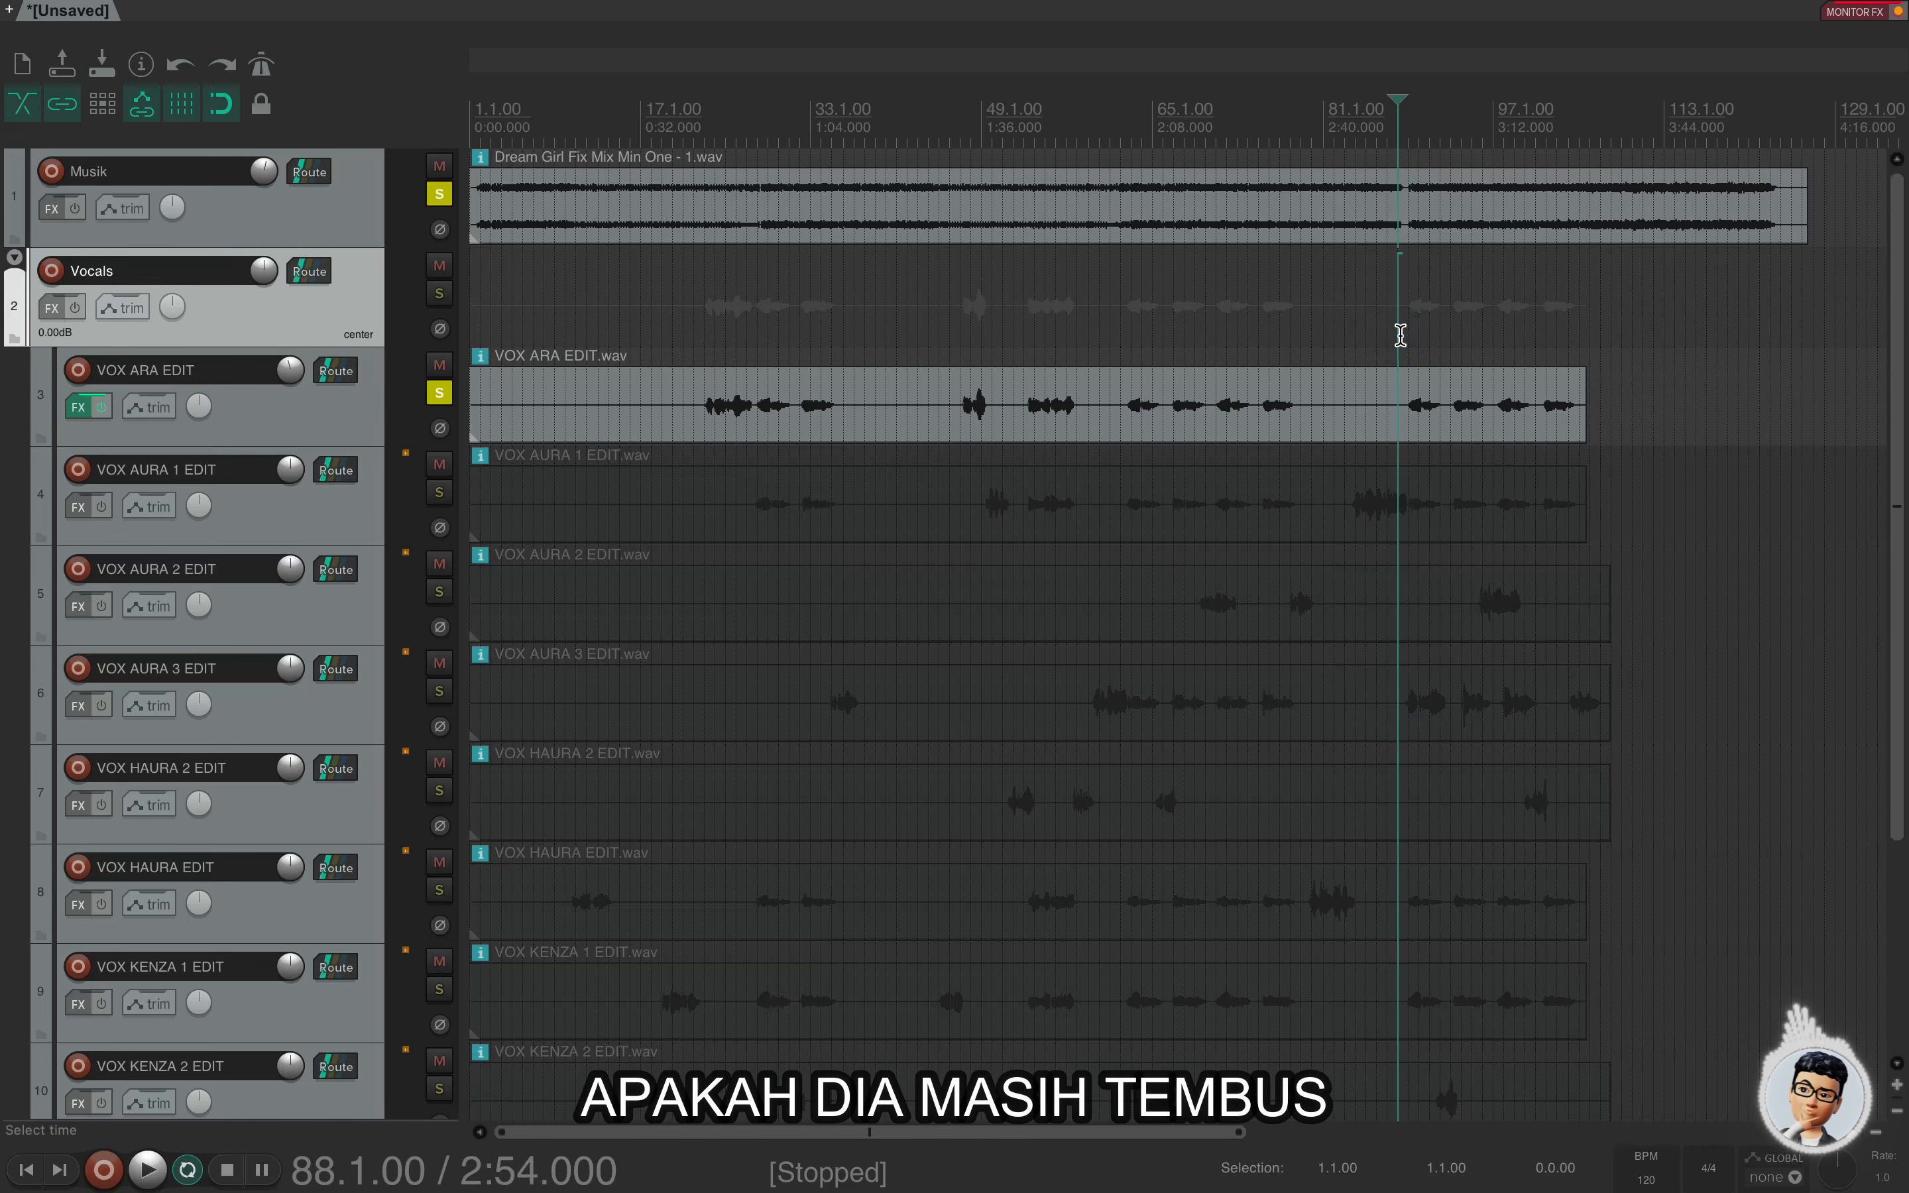
key("space")
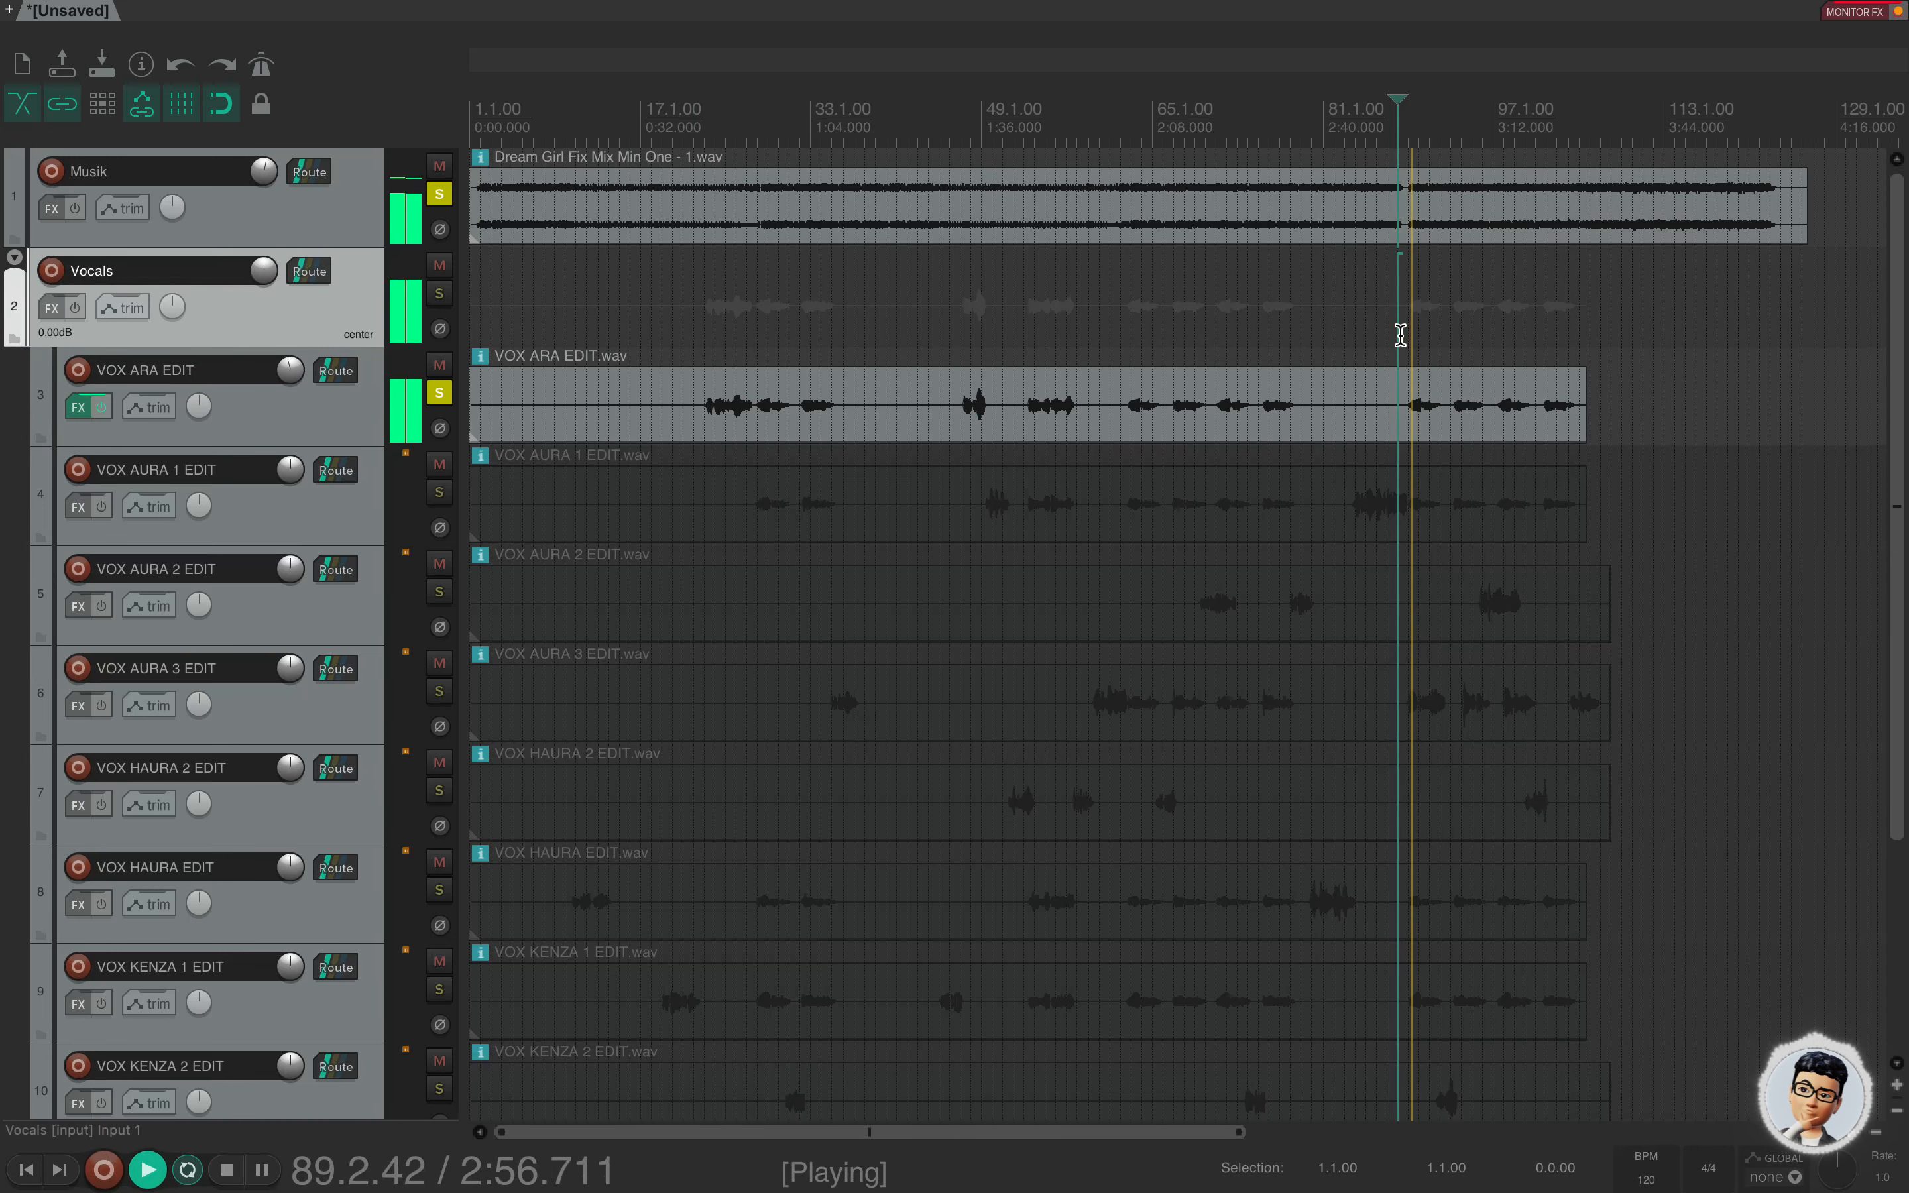
left_click(358, 412)
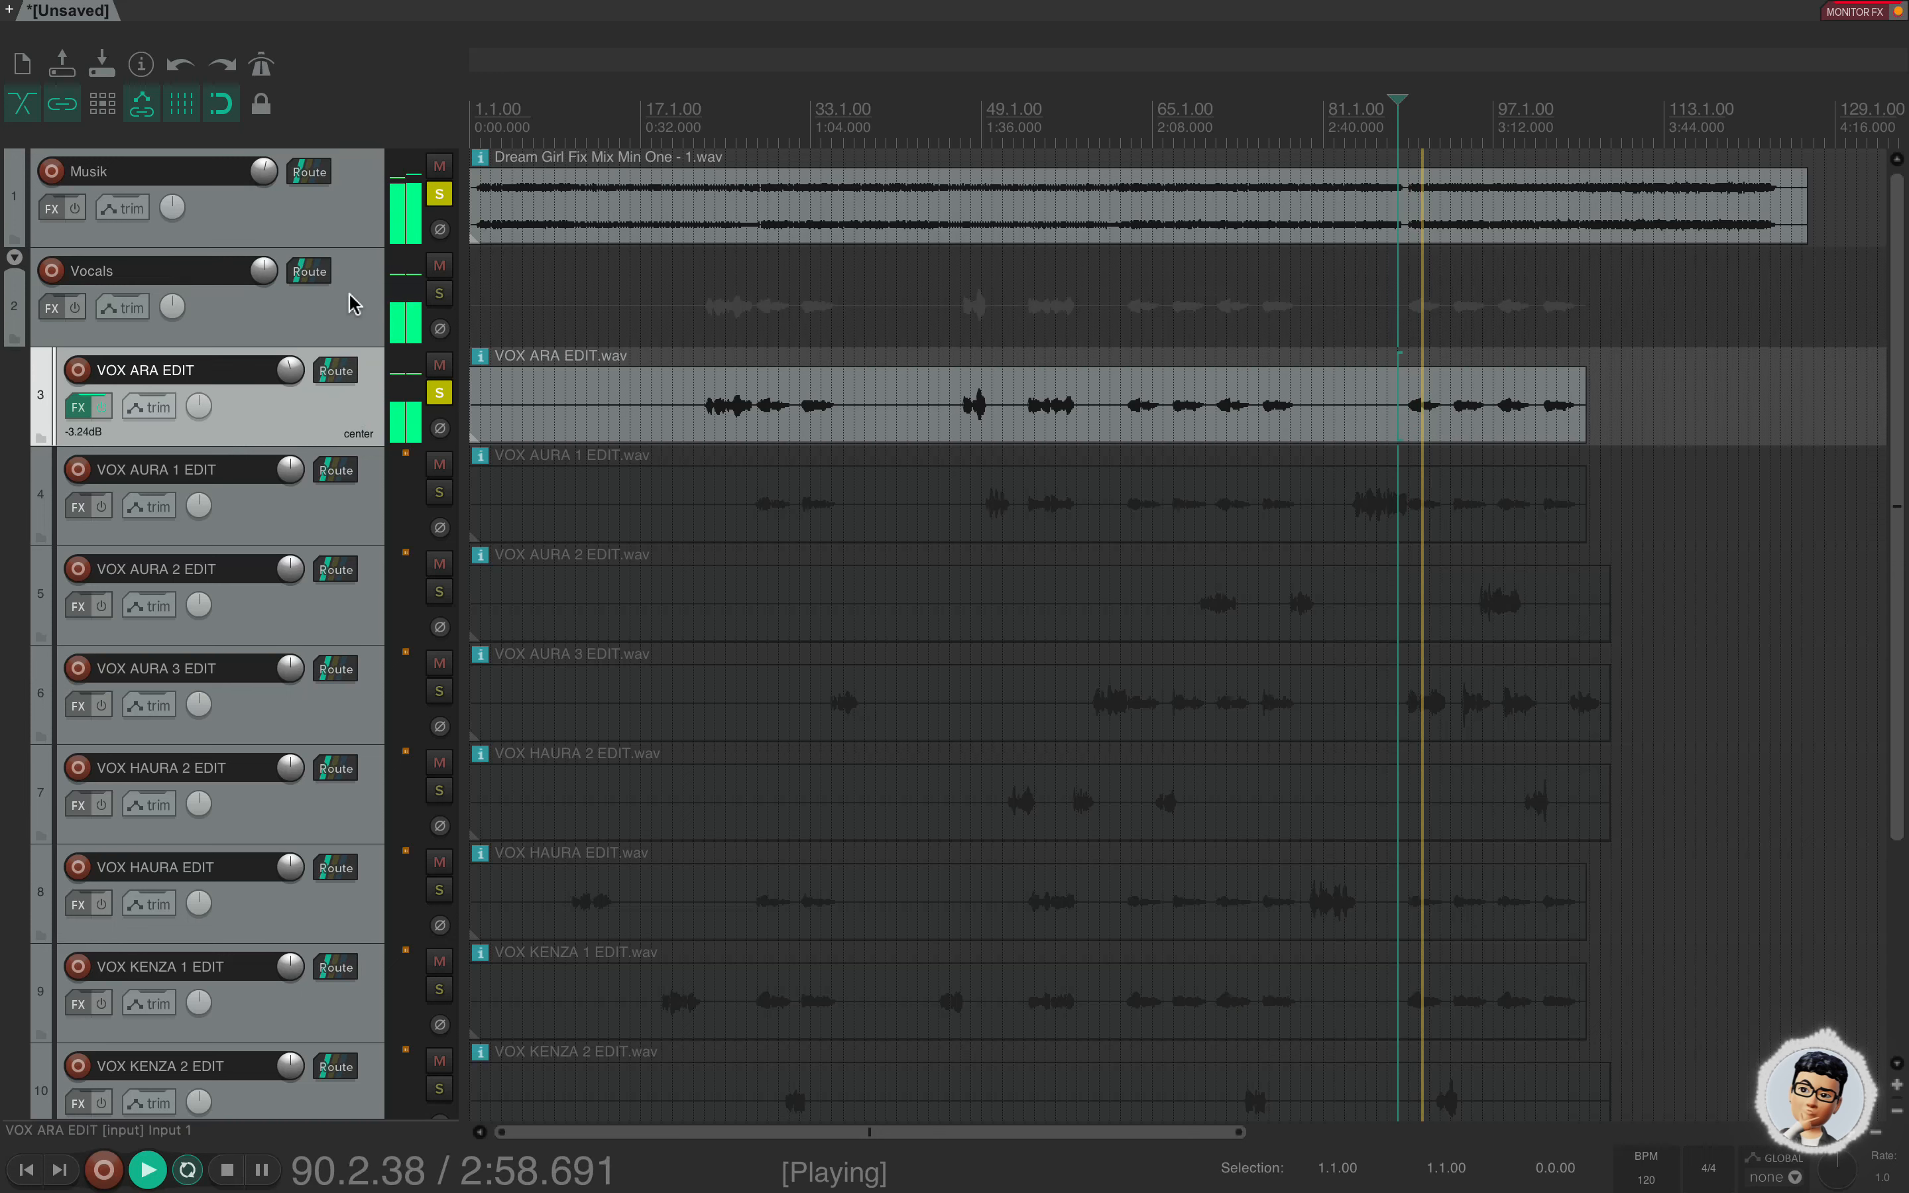
left_click(351, 304)
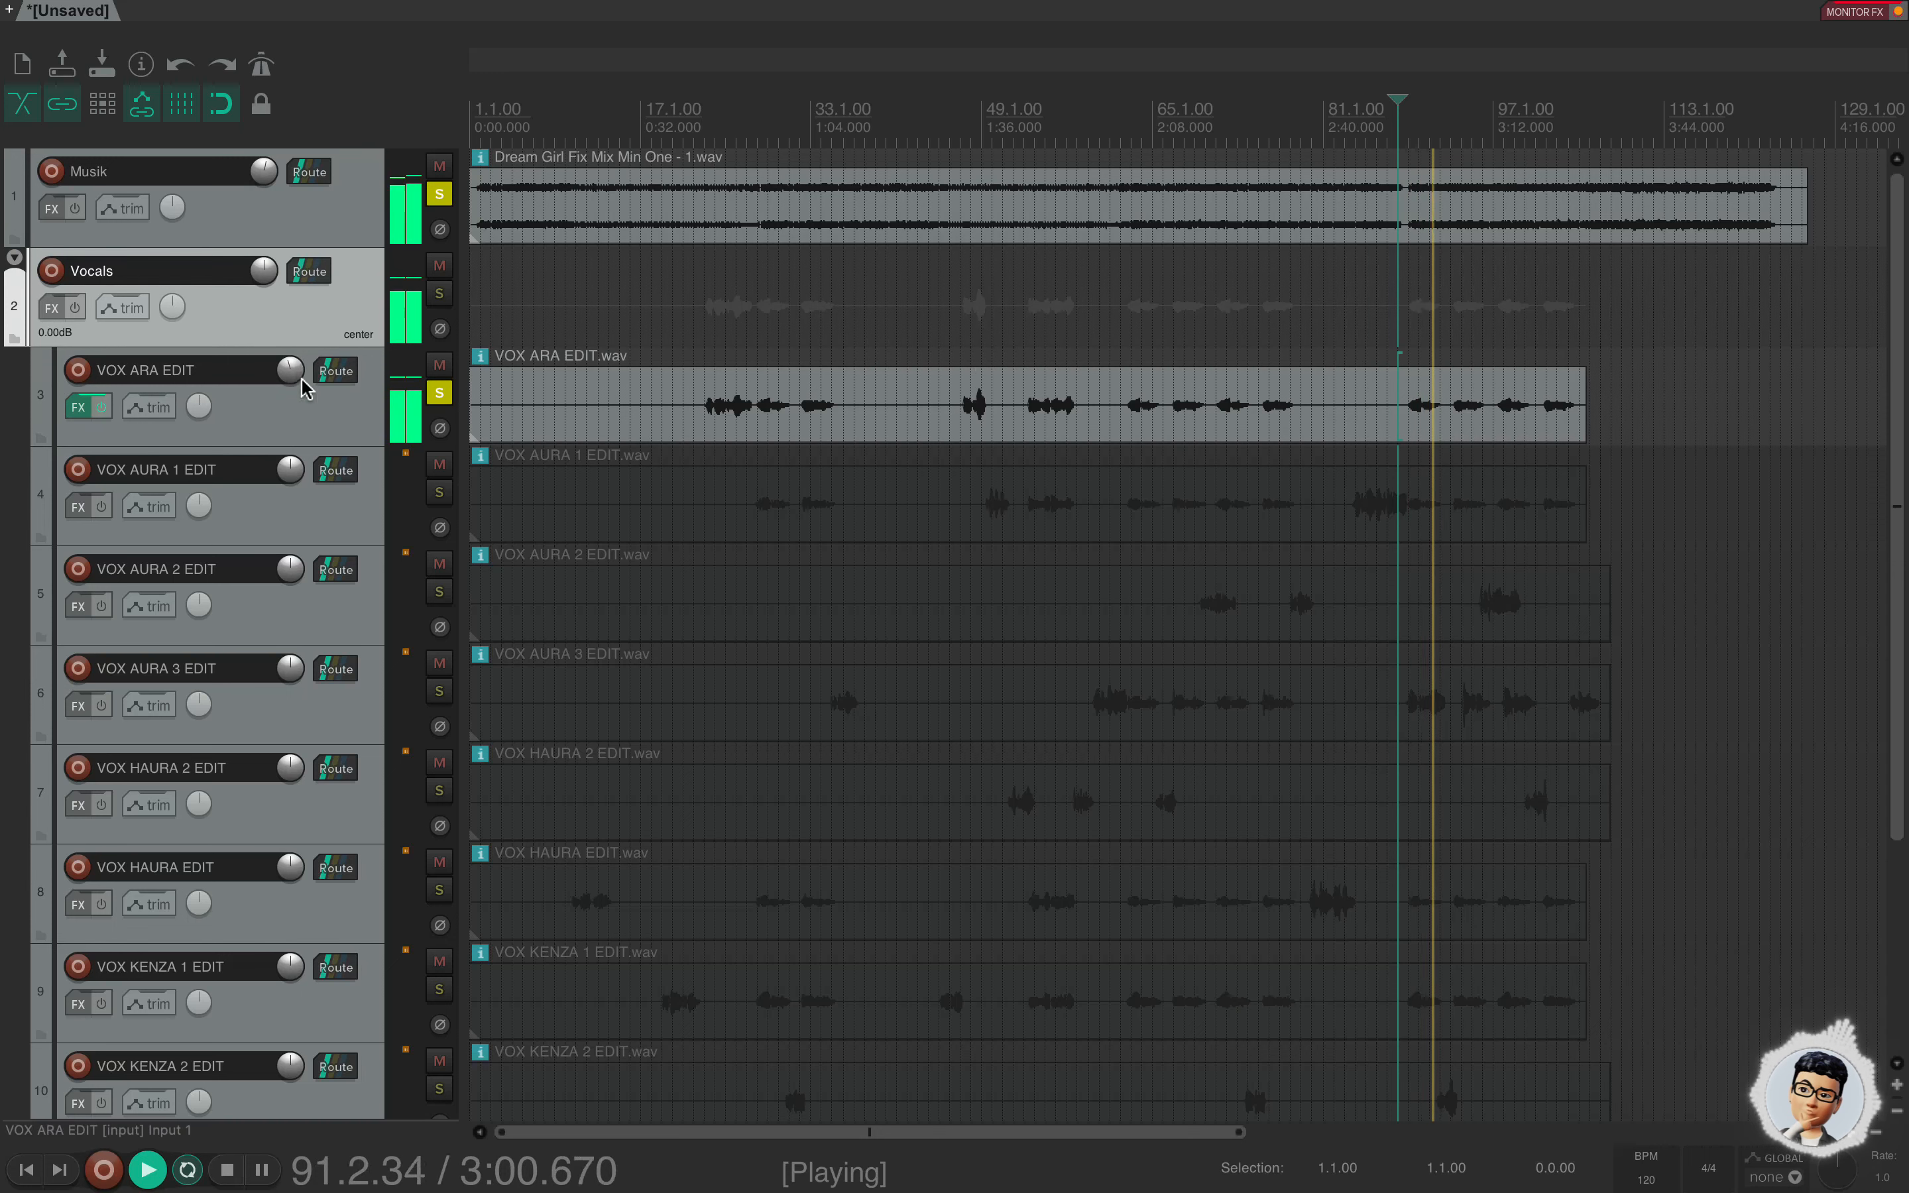
key("space")
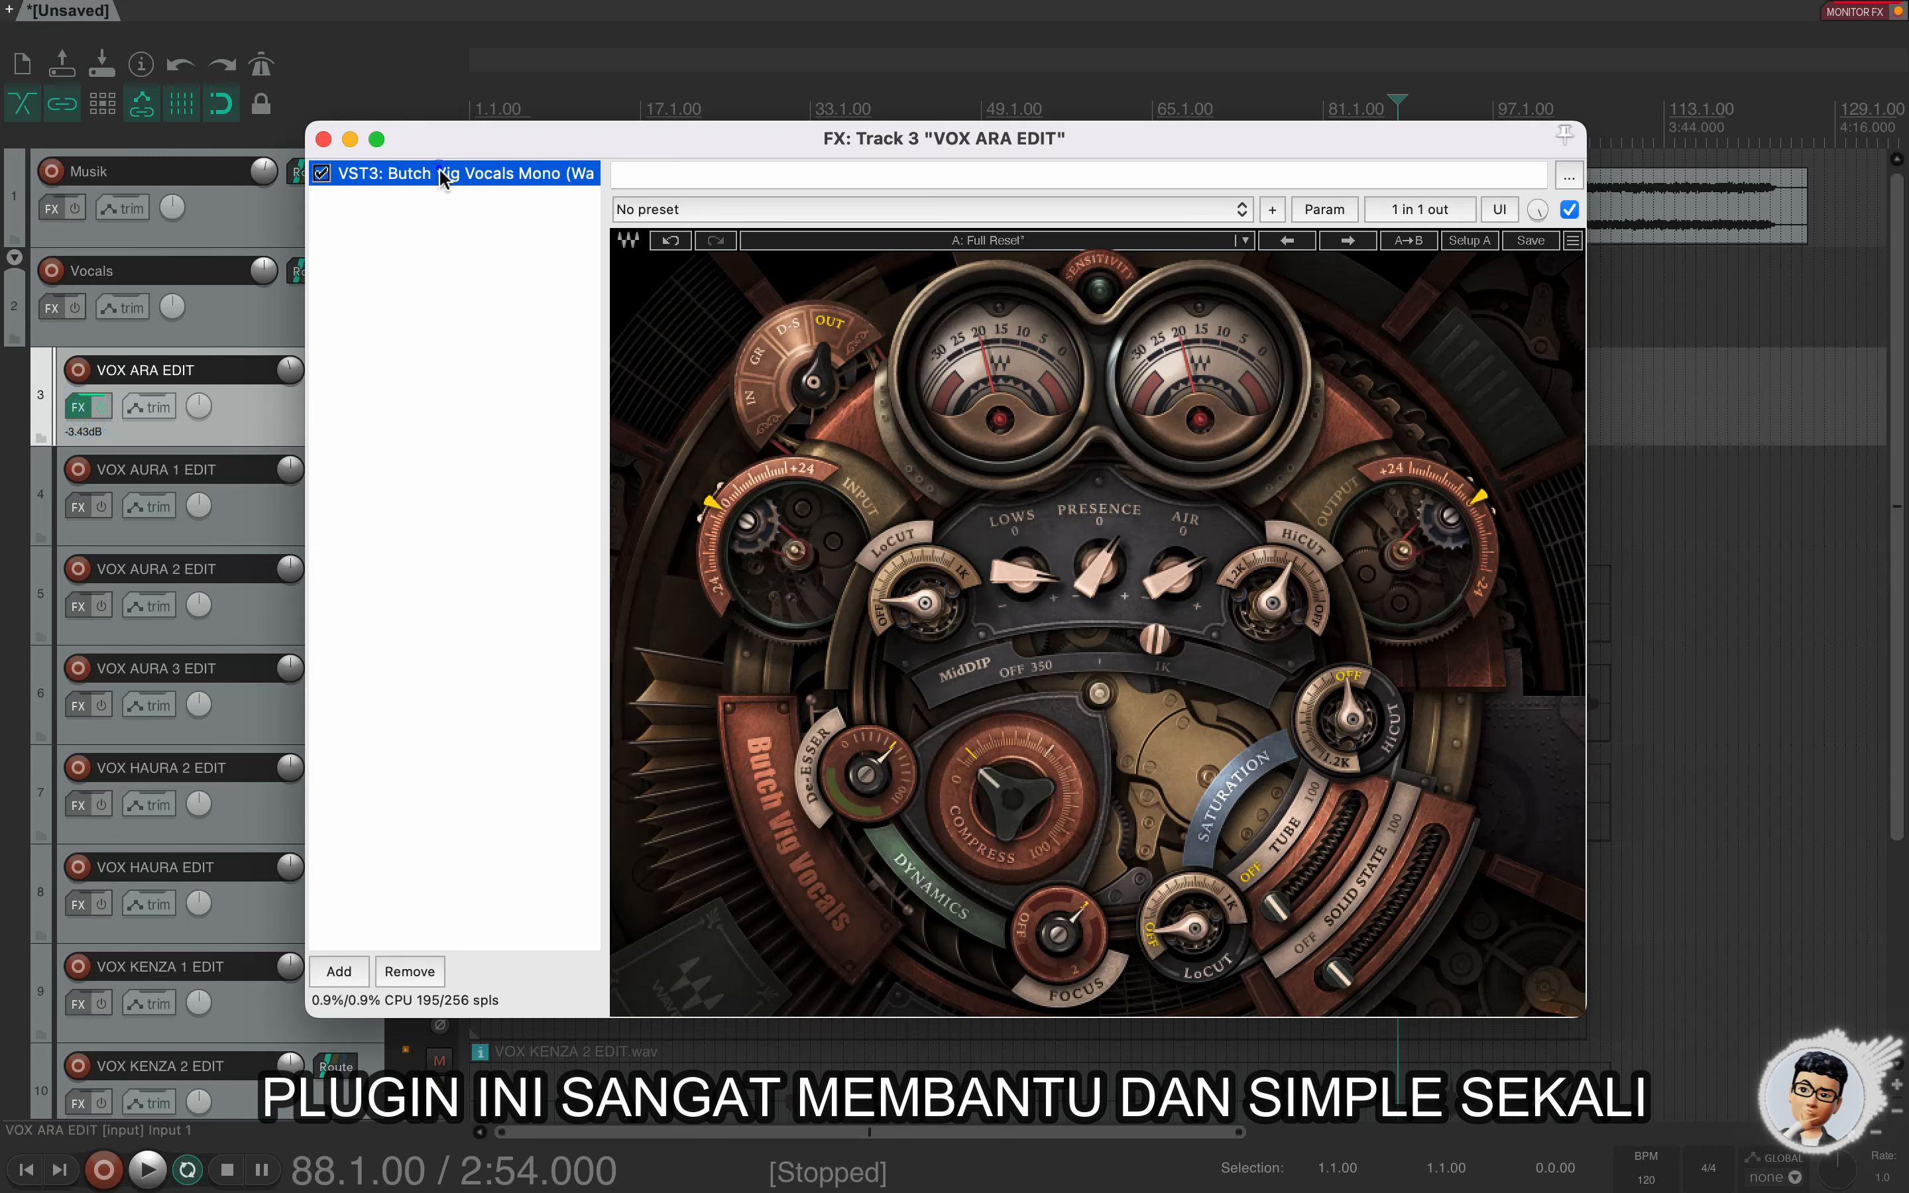
Open Butch Vig Vocals from the VOX ARA EDIT effects chain in its own window, close the chain window and review the settings.
double_click(444, 173)
left_click(325, 141)
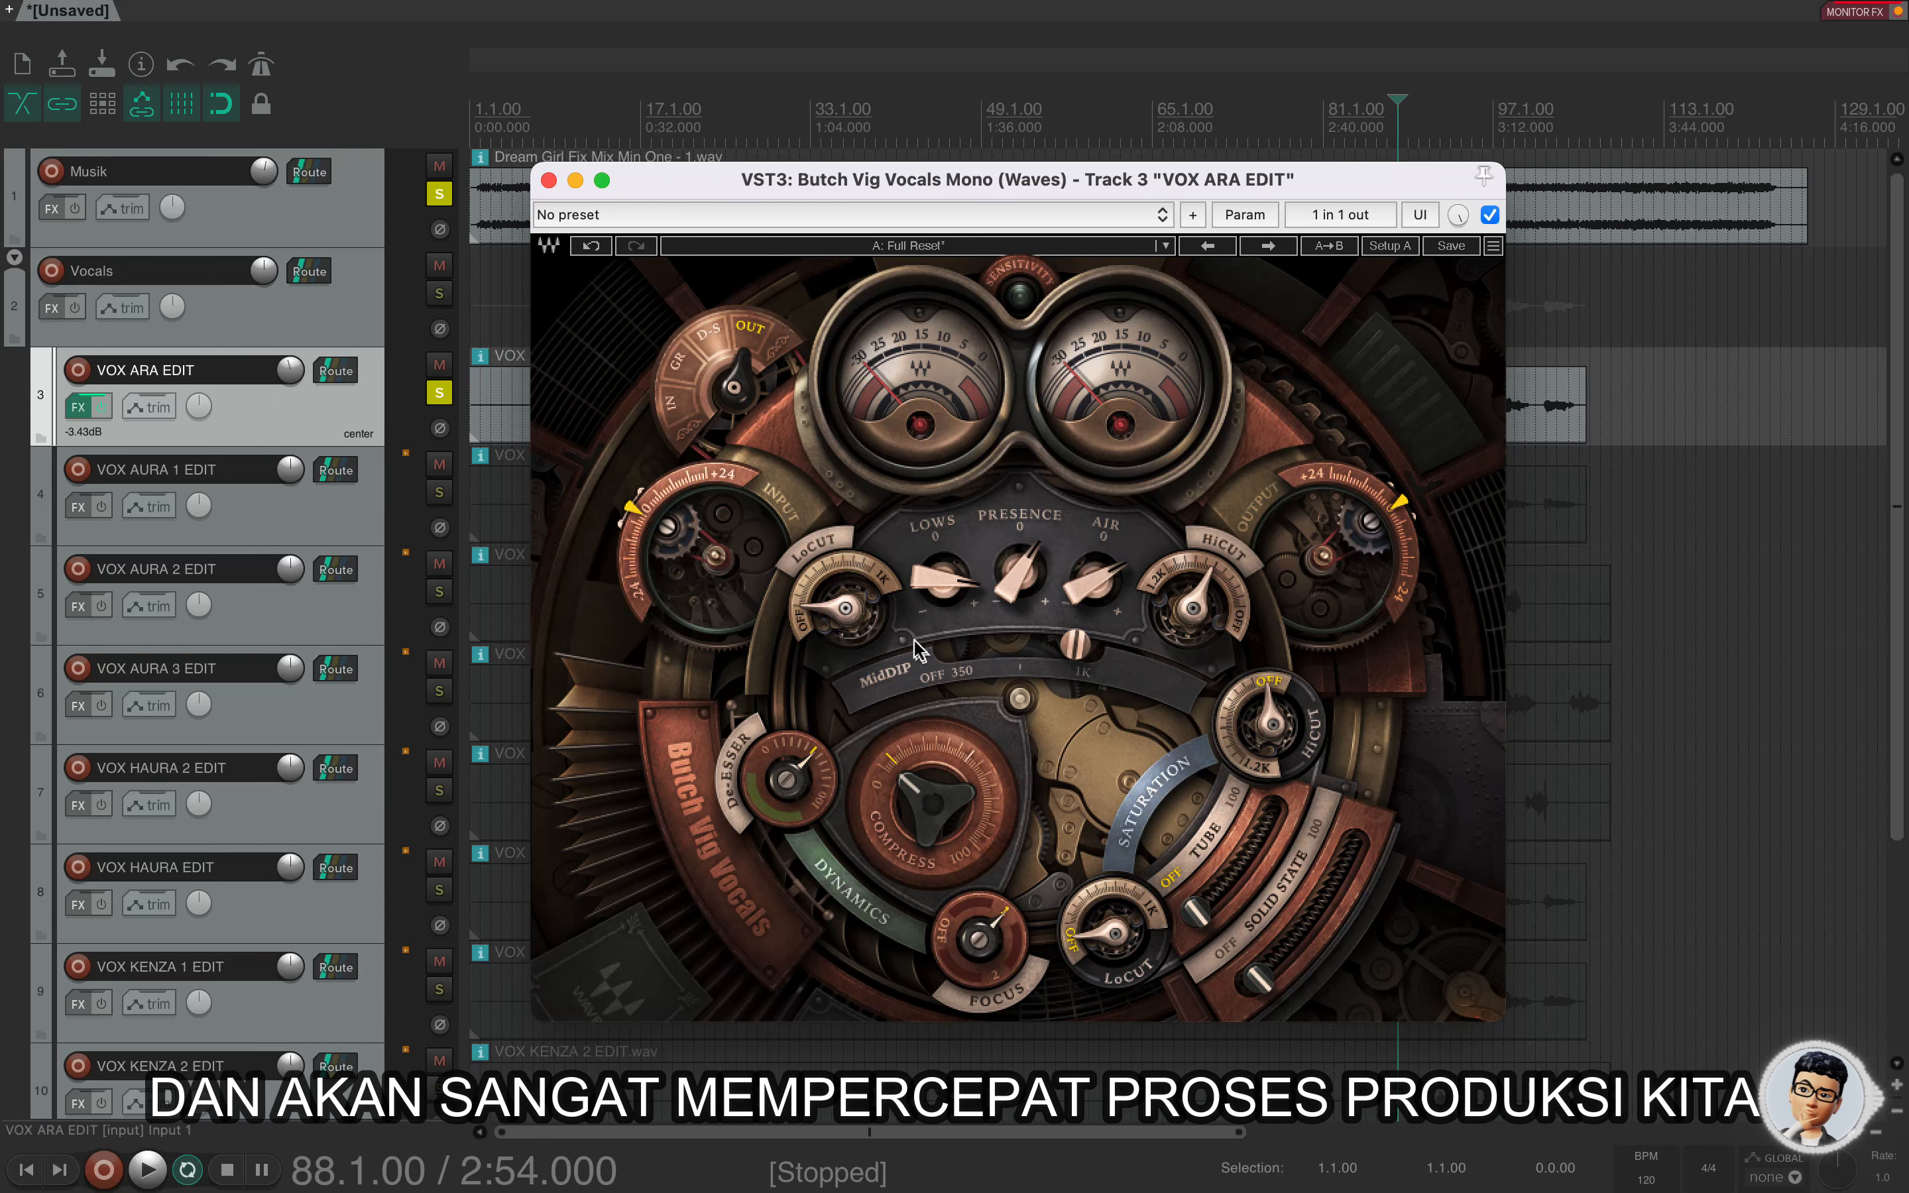
mouse_move(930, 612)
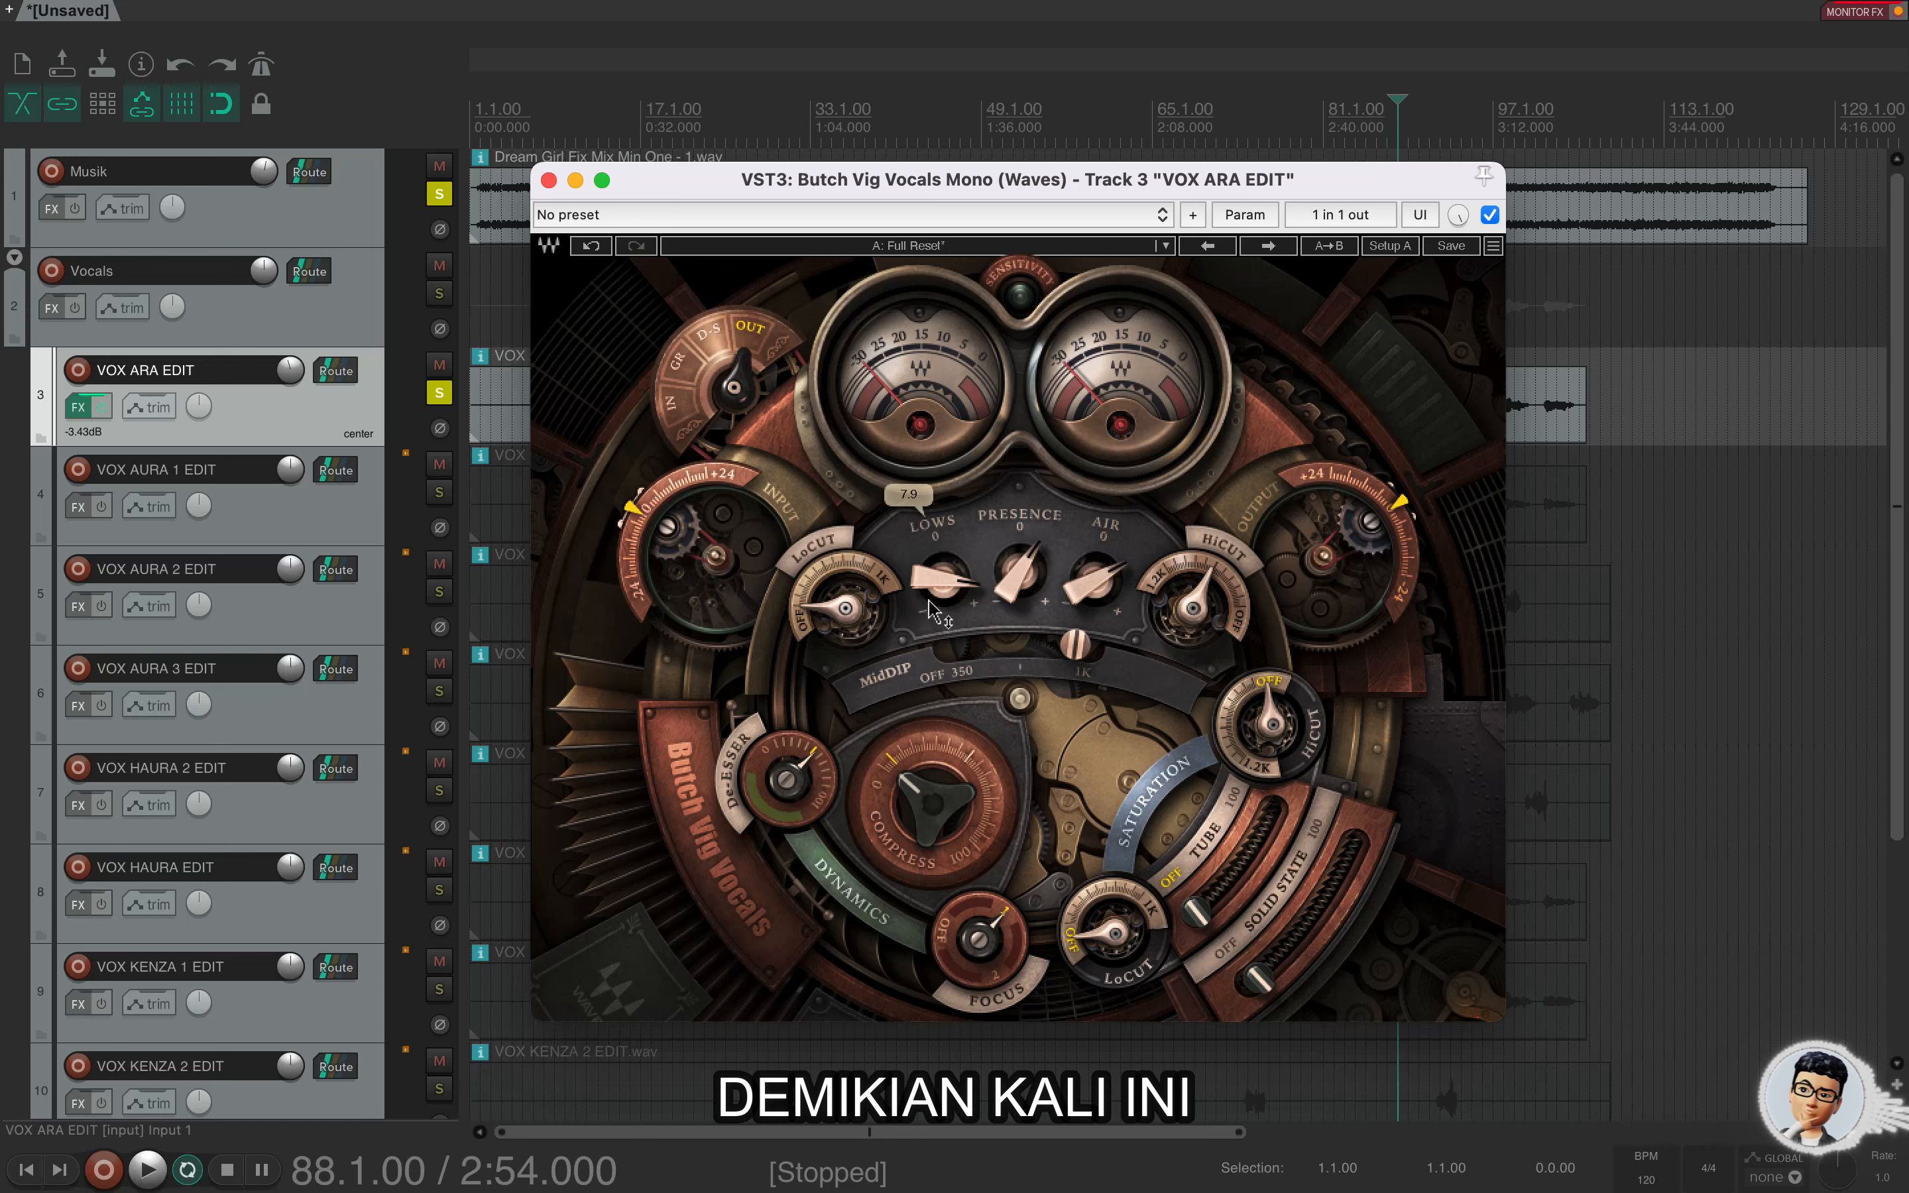